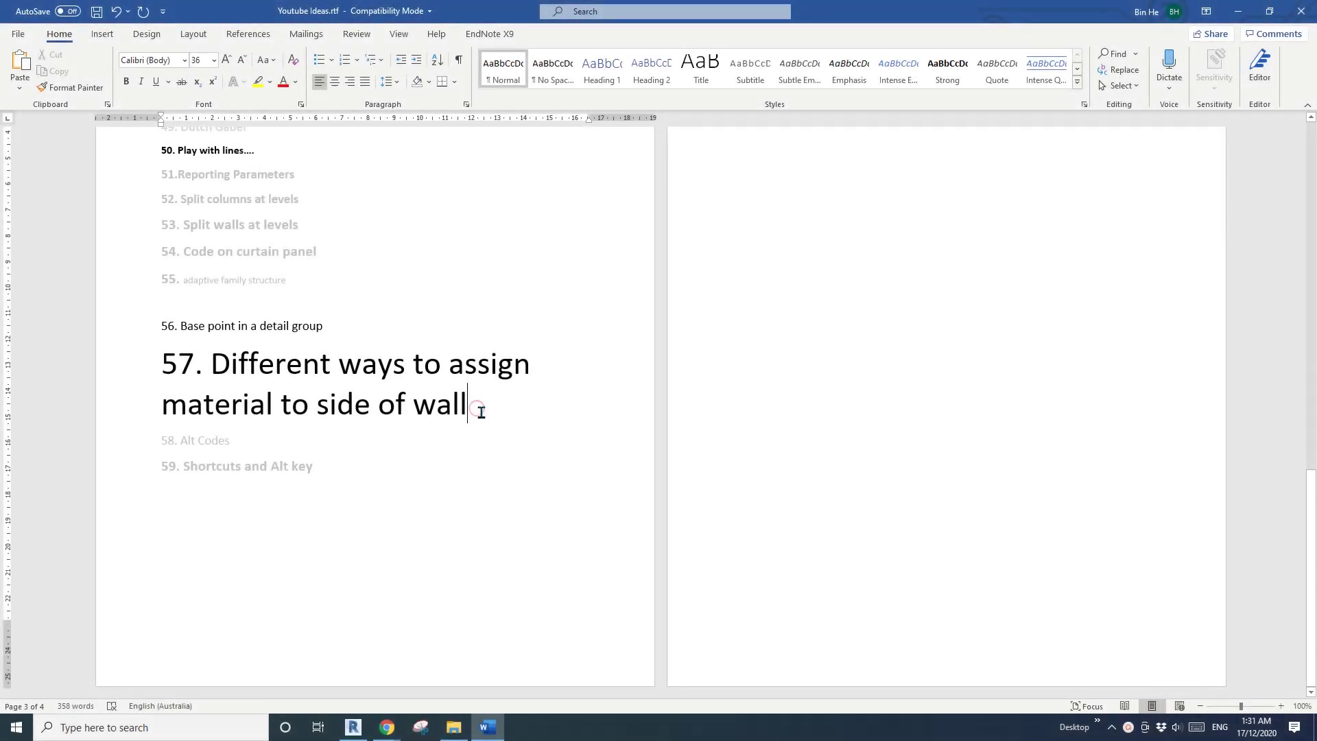
Highlight and deselect words in the Word video-ideas heading, including 'assign material to side'.
{"action": "left_click_drag", "start_coordinate": [211, 363], "coordinate": [473, 405]}
{"action": "left_click", "coordinate": [476, 372]}
{"action": "left_click_drag", "start_coordinate": [508, 372], "coordinate": [351, 413]}
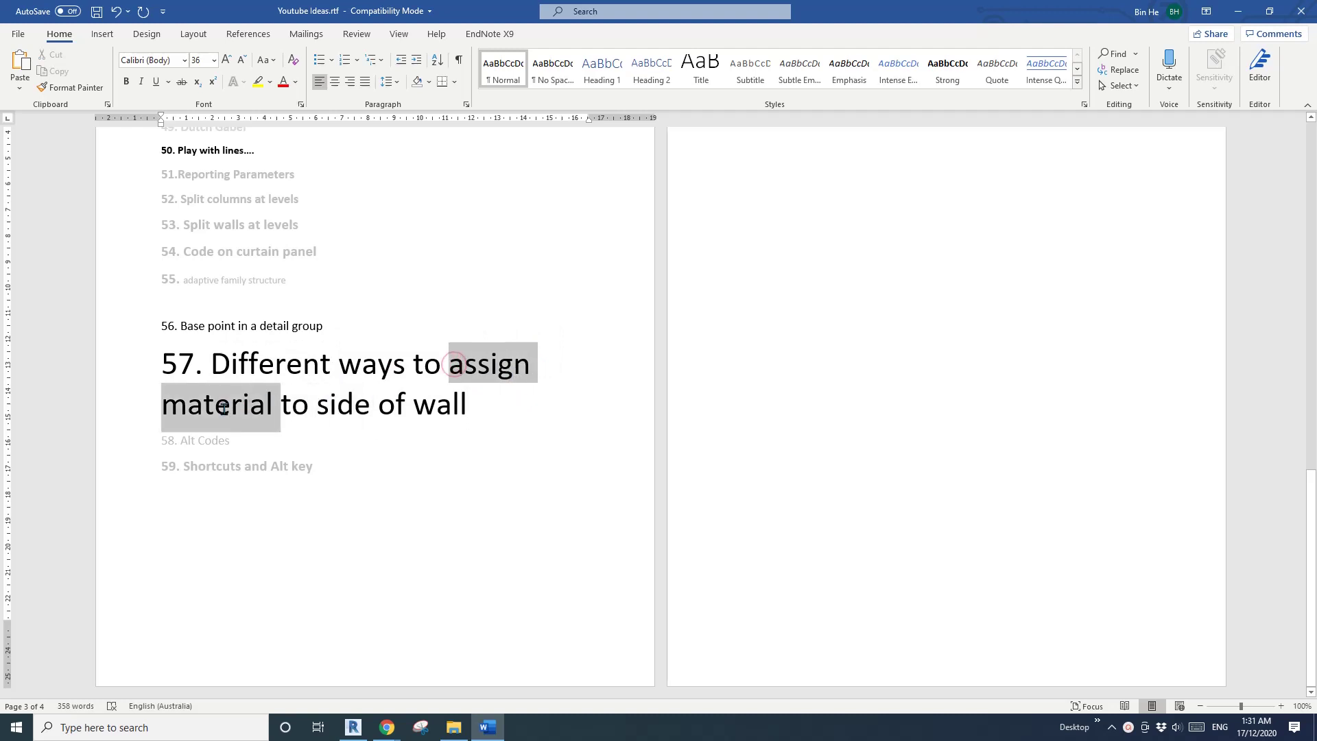
{"action": "left_click", "coordinate": [454, 409]}
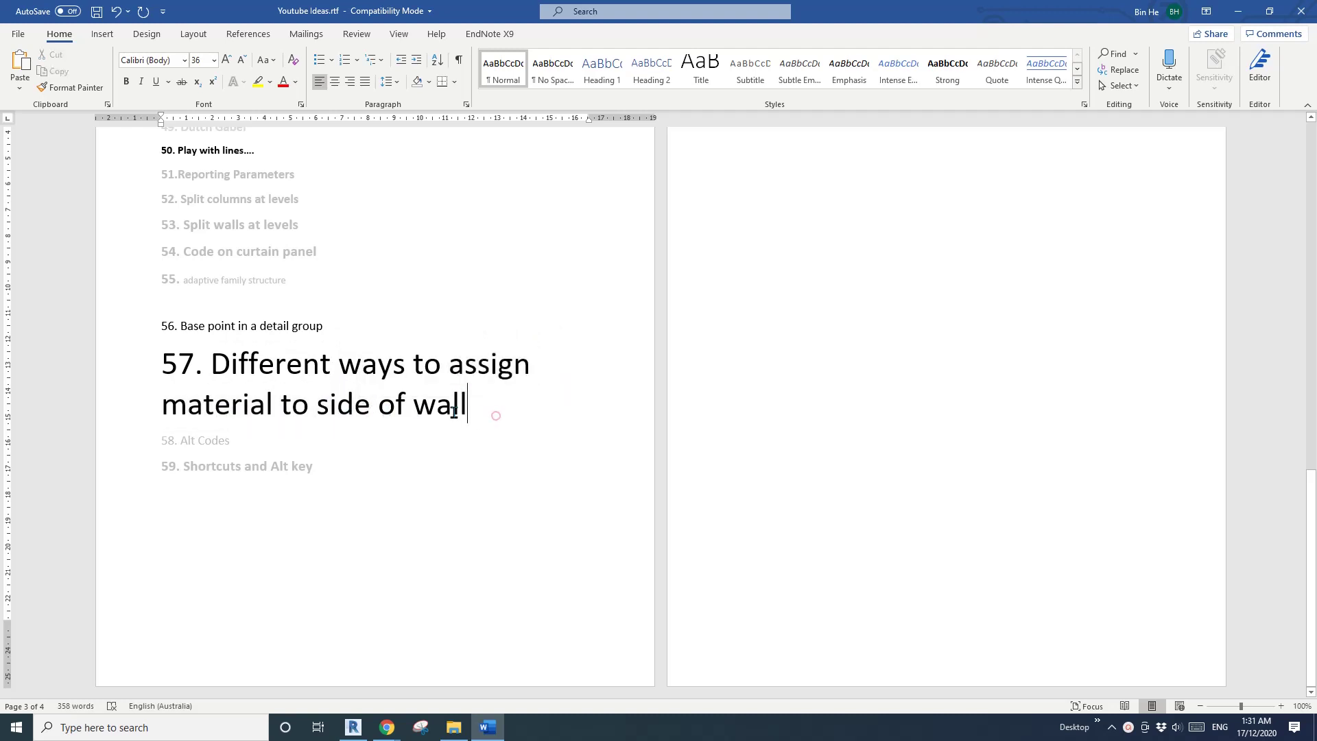
Switch to Revit and create a new project from the Architectural Template.
{"action": "left_click", "coordinate": [354, 727]}
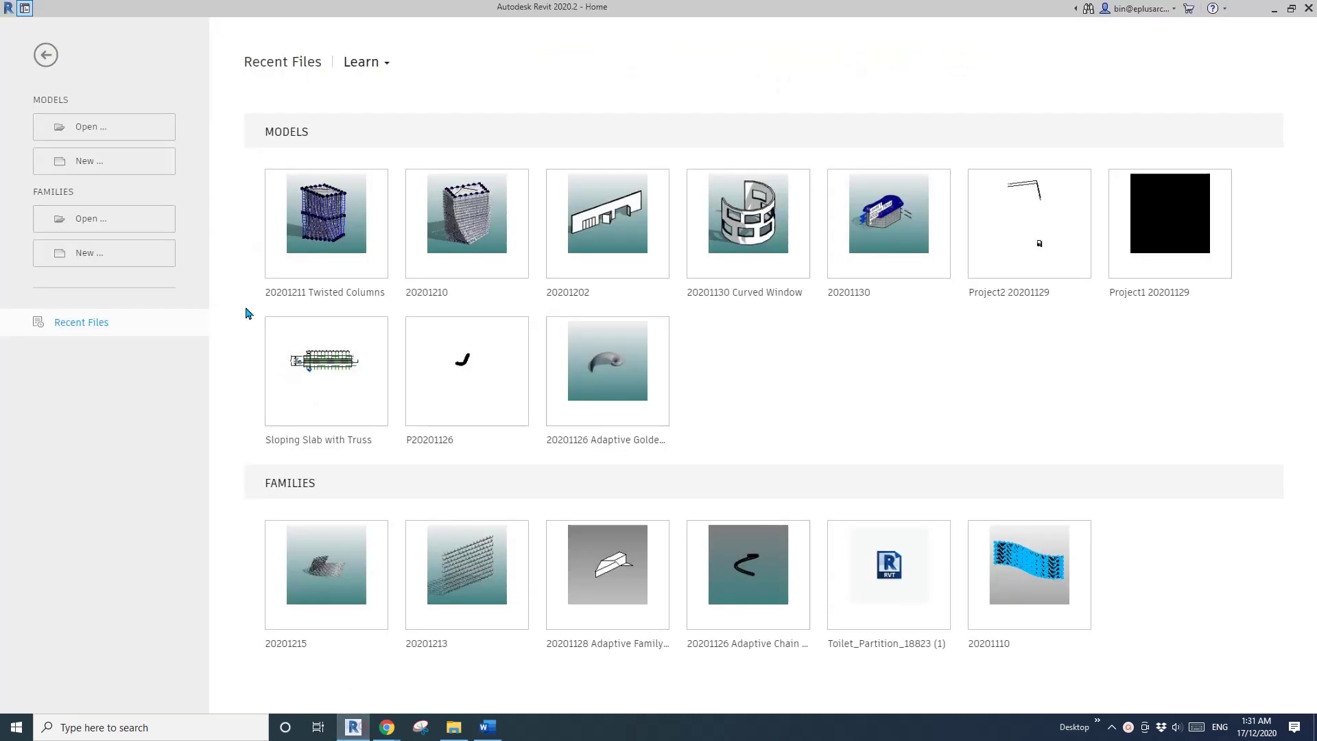
{"action": "left_click", "coordinate": [102, 164]}
{"action": "left_click", "coordinate": [140, 144]}
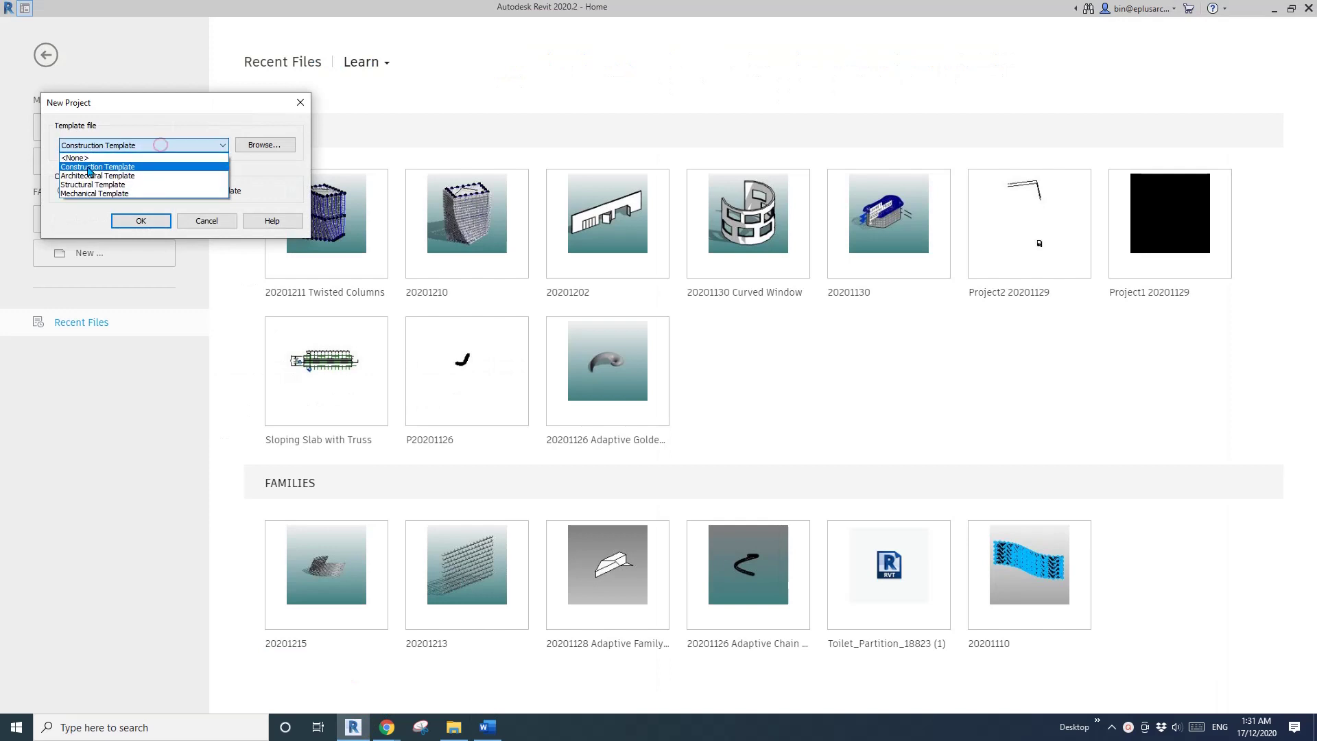
{"action": "left_click", "coordinate": [141, 220]}
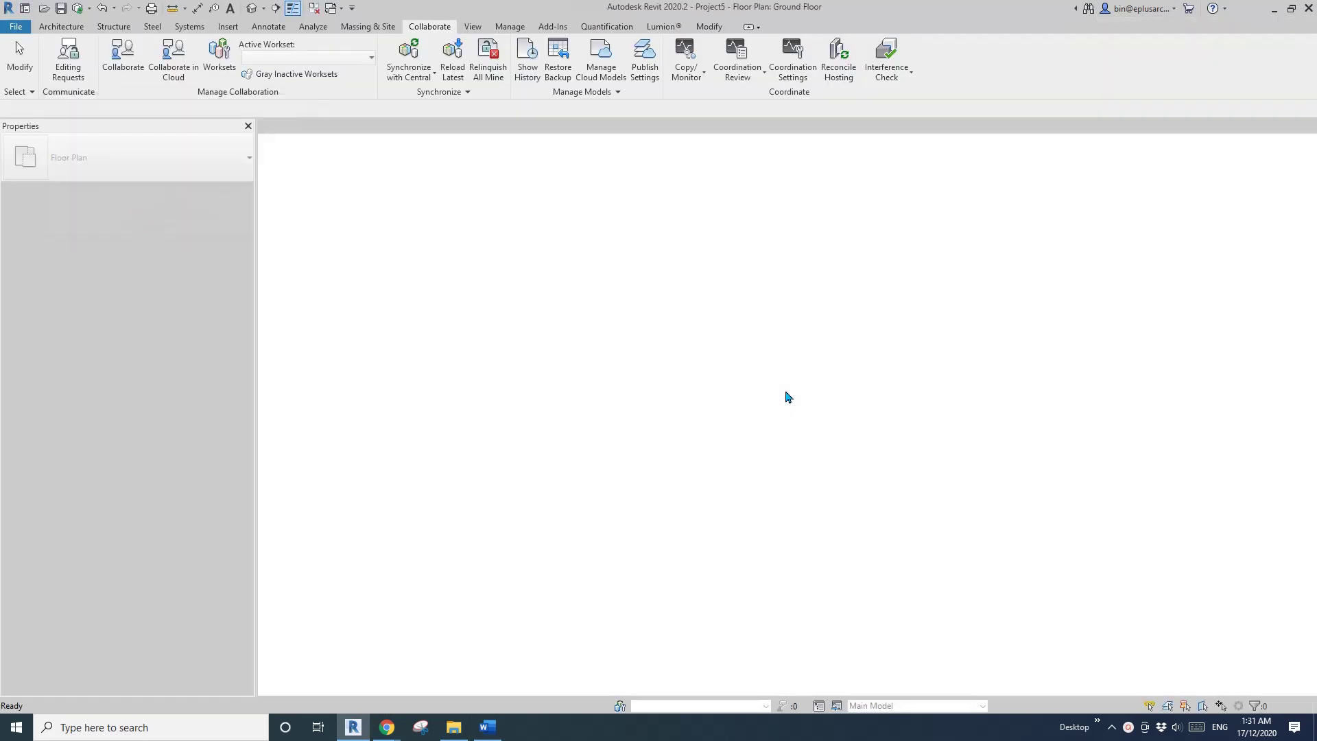
Draw a Brick veneer - 250 timber wall with WA and view it in 3D.
{"action": "middle_click_drag", "start_coordinate": [810, 390], "coordinate": [728, 392]}
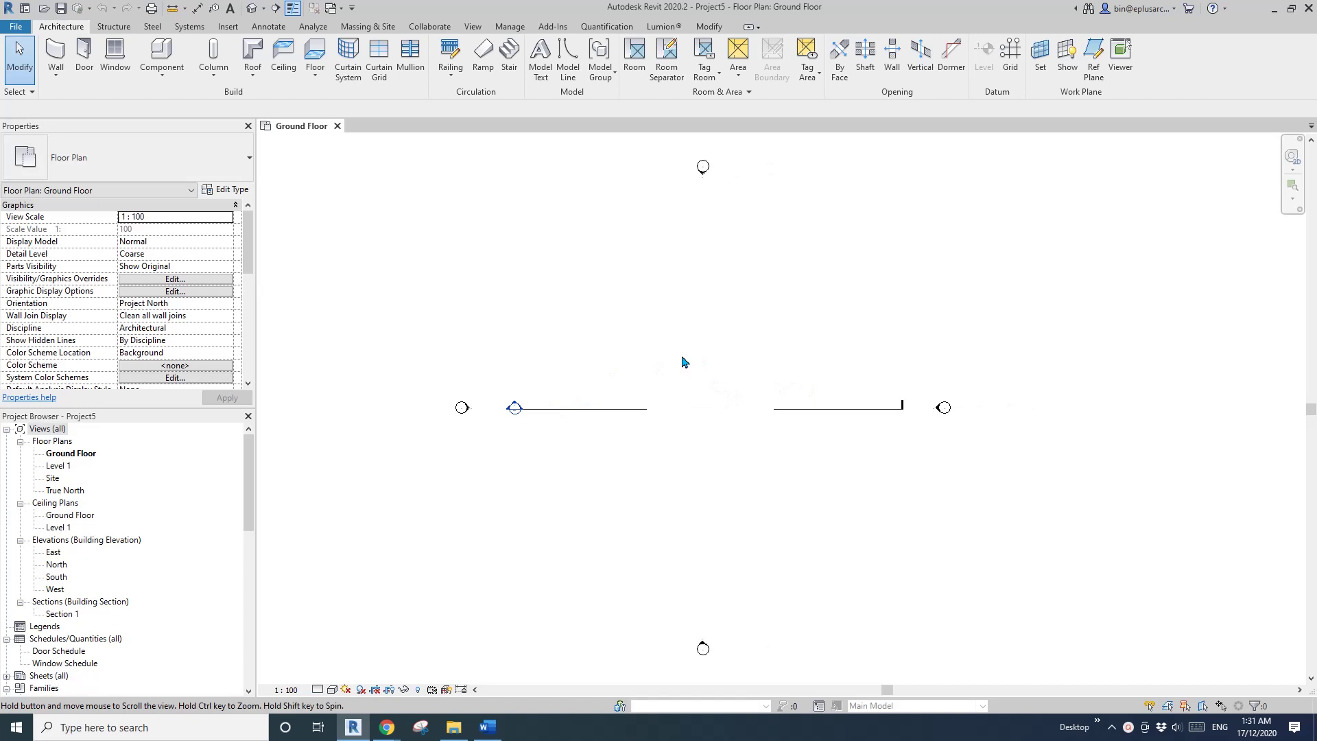
{"action": "key", "text": "w"}
{"action": "key", "text": "a"}
{"action": "left_click", "coordinate": [171, 162]}
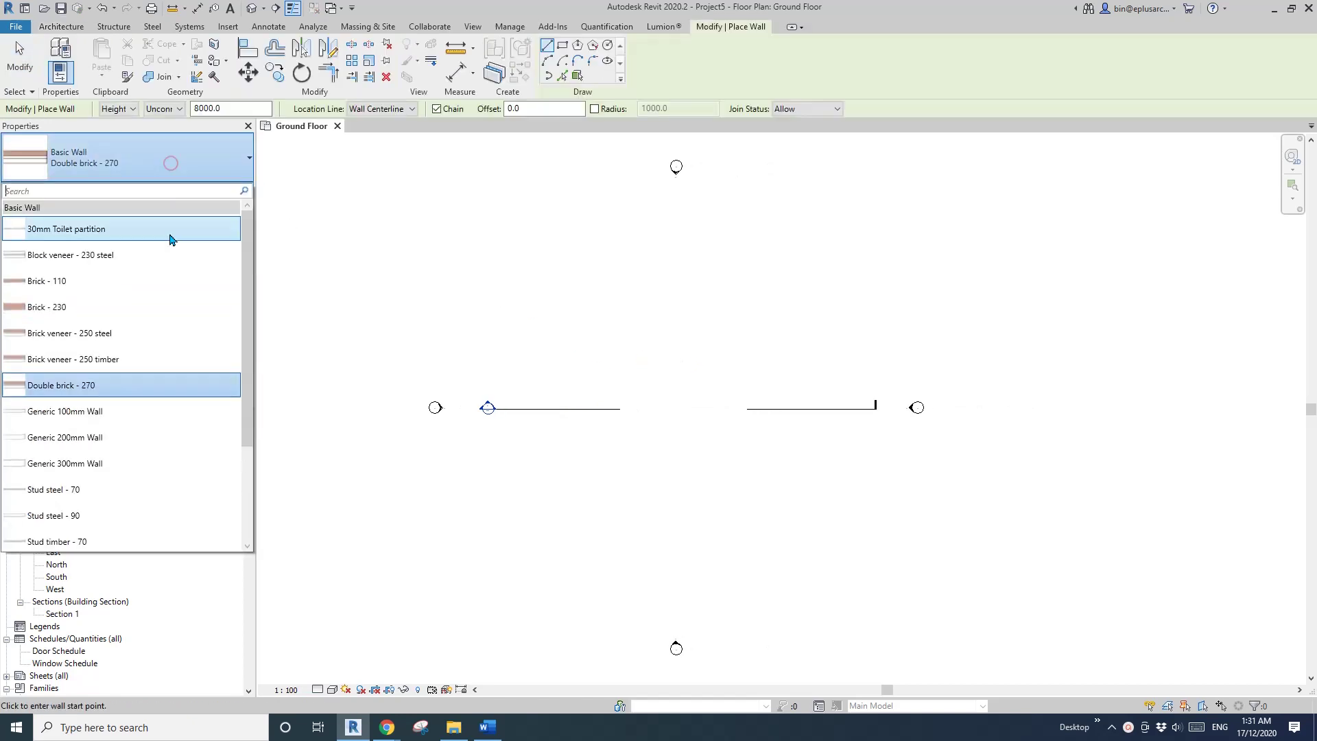
{"action": "left_click", "coordinate": [103, 358]}
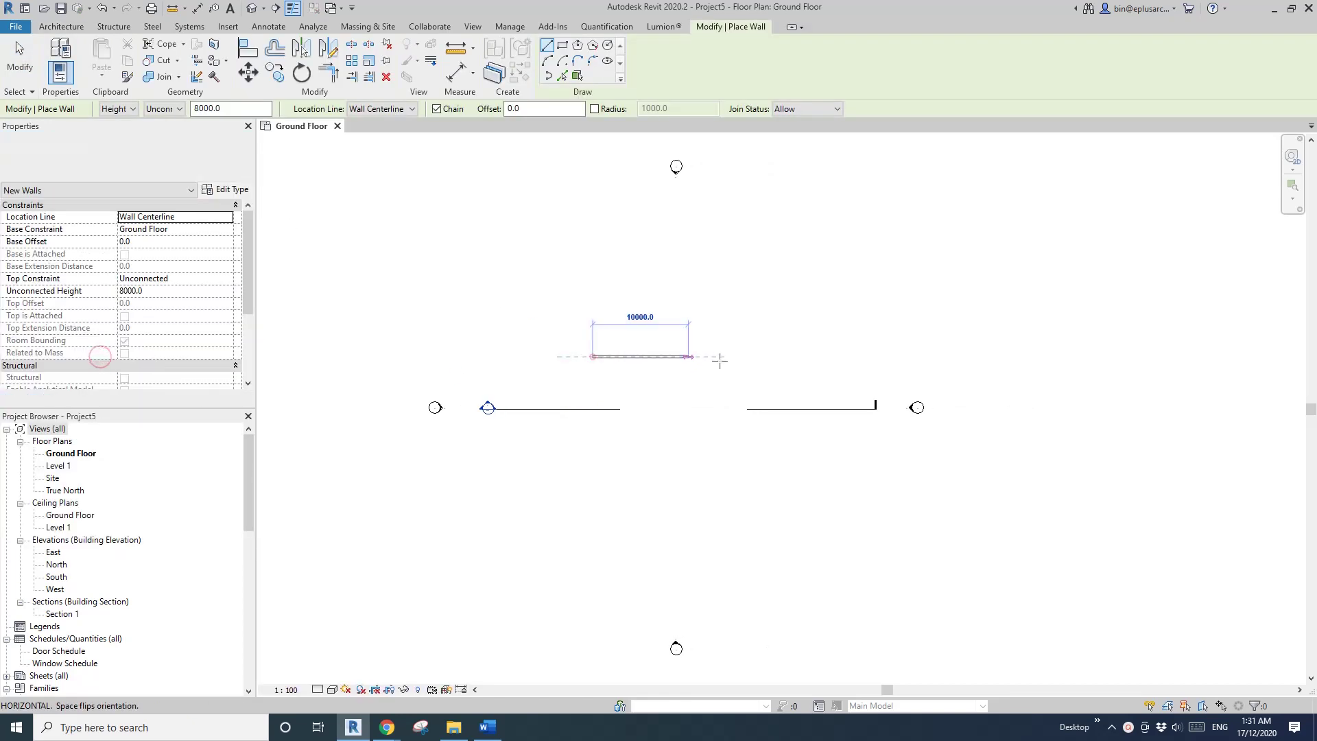
{"action": "left_click", "coordinate": [746, 355]}
{"action": "key", "text": "Escape"}
{"action": "key", "text": "Escape"}
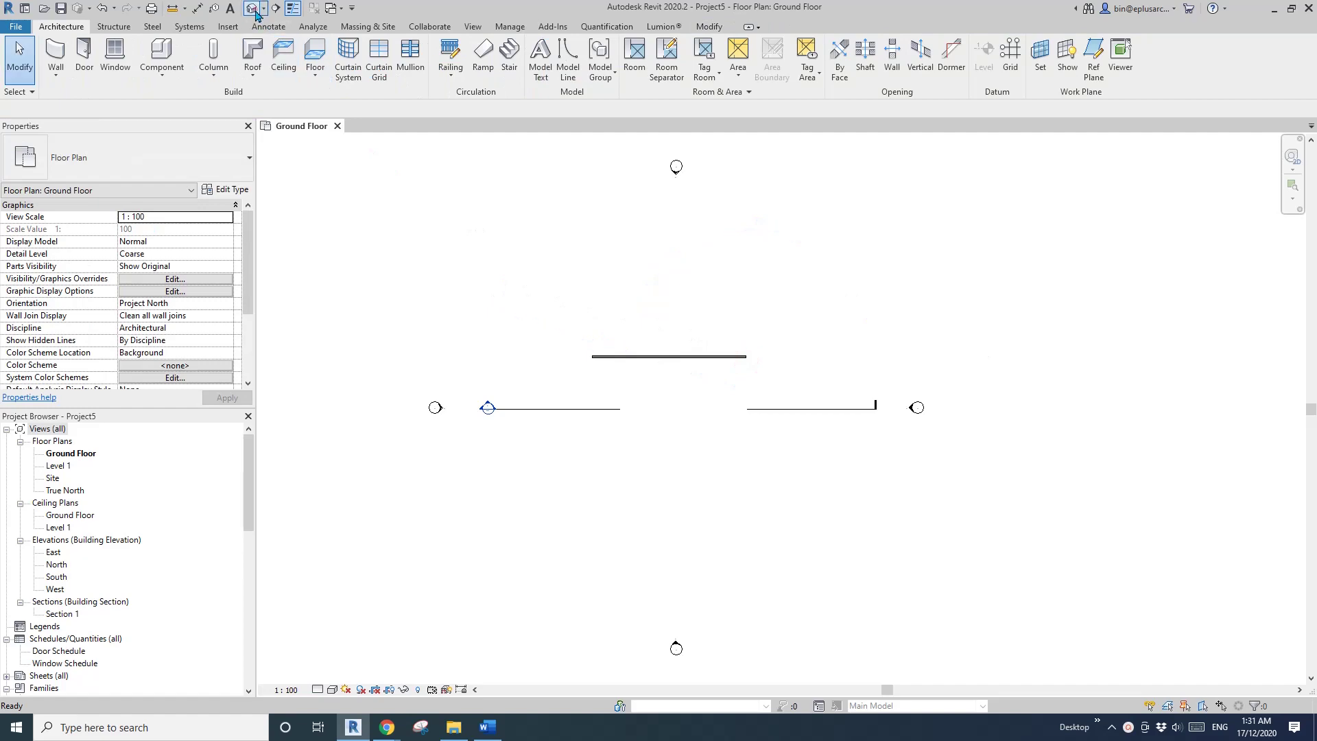
{"action": "left_click", "coordinate": [254, 8]}
{"action": "scroll", "coordinate": [850, 405], "scroll_direction": "up", "scroll_amount": 2}
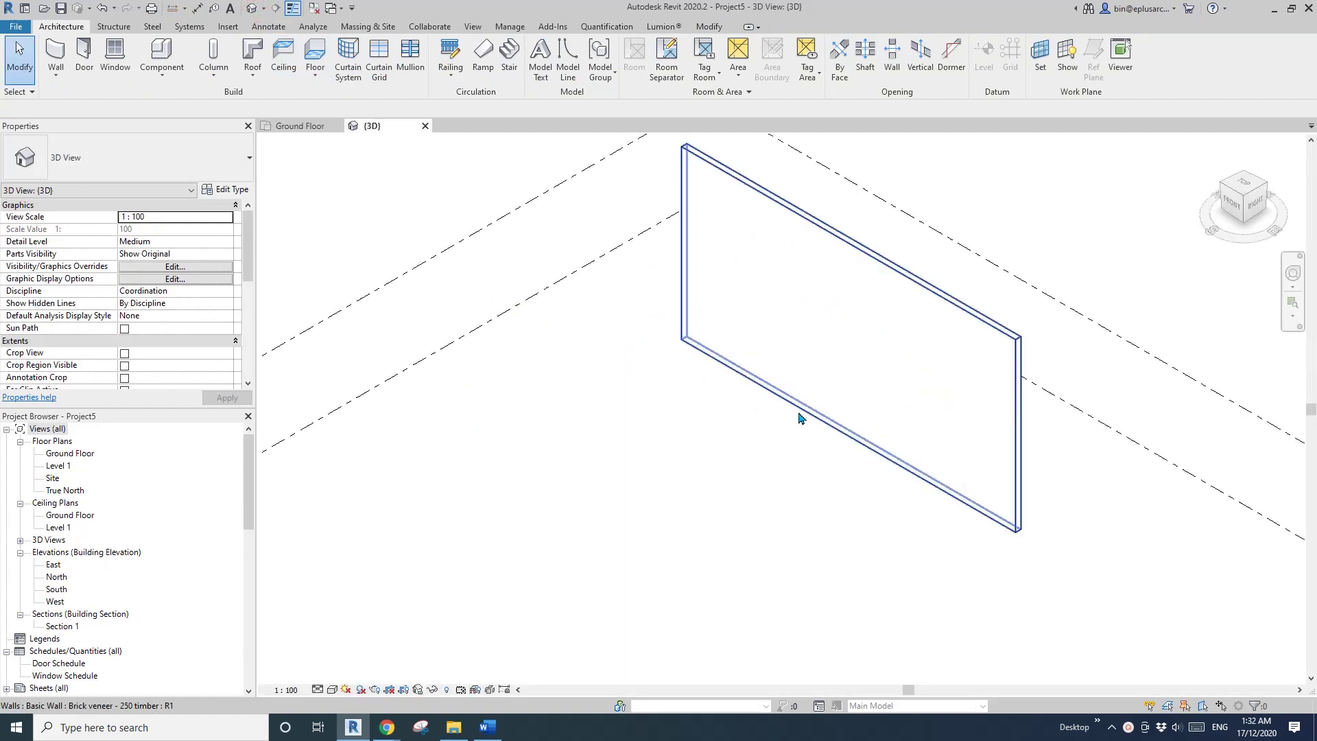
Orbit around the brick veneer wall to see its other face, then select it.
{"action": "left_click", "coordinate": [925, 394]}
{"action": "mouse_move", "coordinate": [906, 412]}
{"action": "middle_mouse_down", "text": "shift"}
{"action": "mouse_move", "coordinate": [604, 384]}
{"action": "mouse_move", "coordinate": [783, 386]}
{"action": "mouse_move", "coordinate": [912, 428]}
{"action": "mouse_move", "coordinate": [971, 387]}
{"action": "mouse_move", "coordinate": [946, 421]}
{"action": "middle_mouse_up", "text": "shift"}
{"action": "key", "text": "Escape"}
{"action": "scroll", "coordinate": [851, 347], "scroll_direction": "up", "scroll_amount": 2}
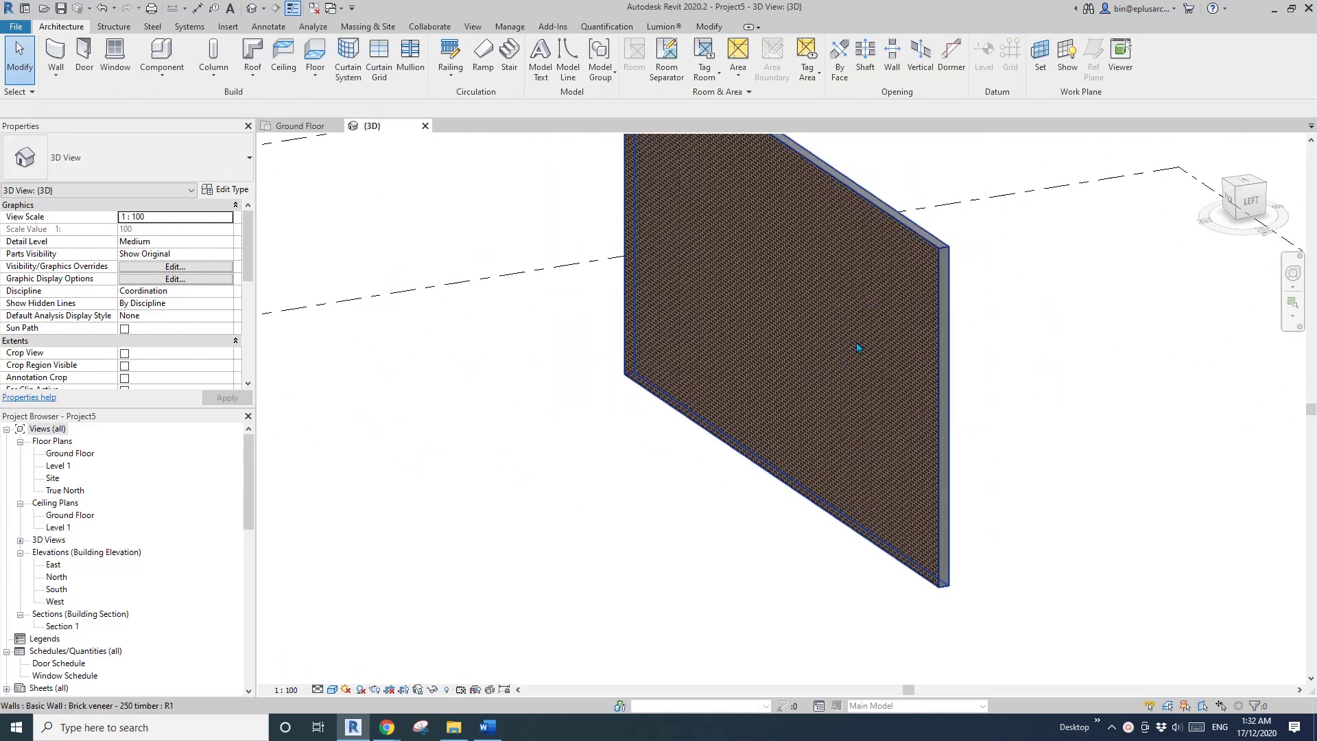
{"action": "mouse_move", "coordinate": [860, 348]}
{"action": "middle_mouse_down", "text": "shift"}
{"action": "mouse_move", "coordinate": [666, 372]}
{"action": "mouse_move", "coordinate": [541, 354]}
{"action": "middle_mouse_up", "text": "shift"}
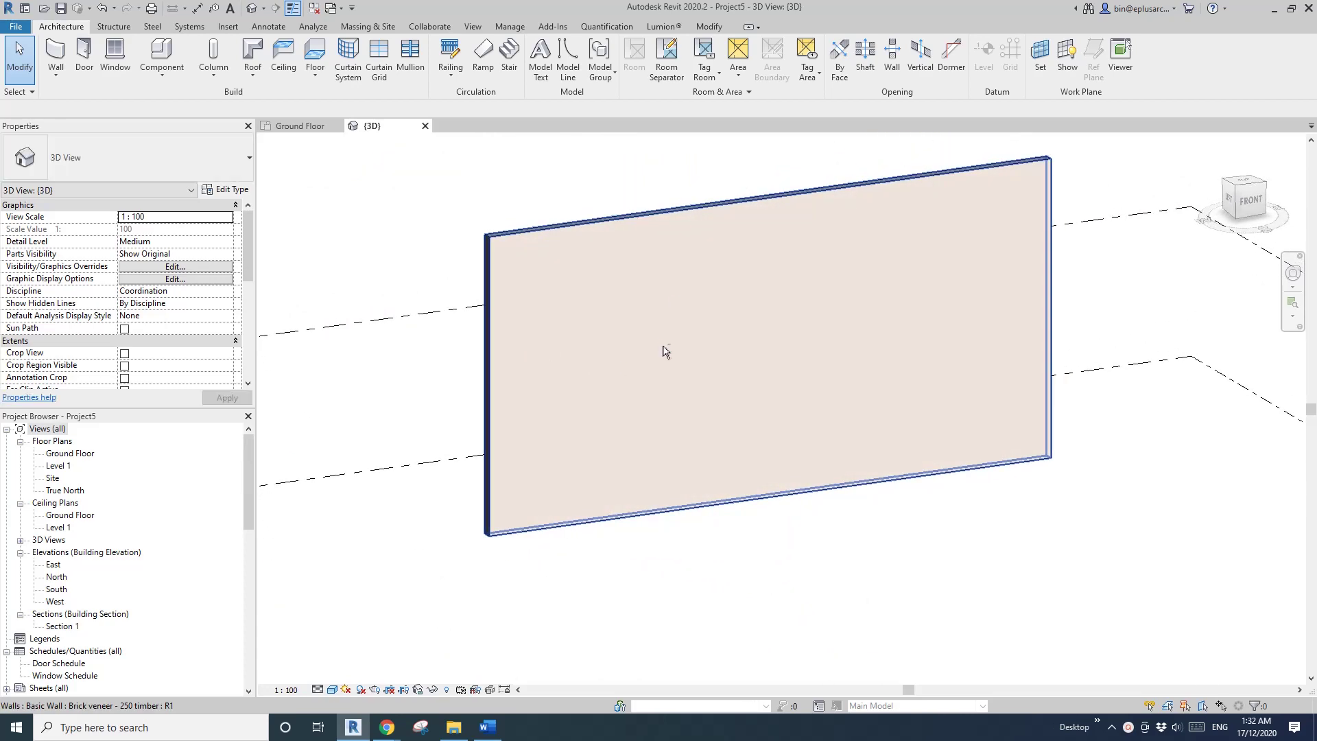
{"action": "middle_click_drag", "start_coordinate": [664, 351], "coordinate": [710, 363], "text": "shift"}
{"action": "left_click", "coordinate": [709, 362]}
Insert a new layer in the wall structure and move it to the interior side.
{"action": "left_click", "coordinate": [226, 189]}
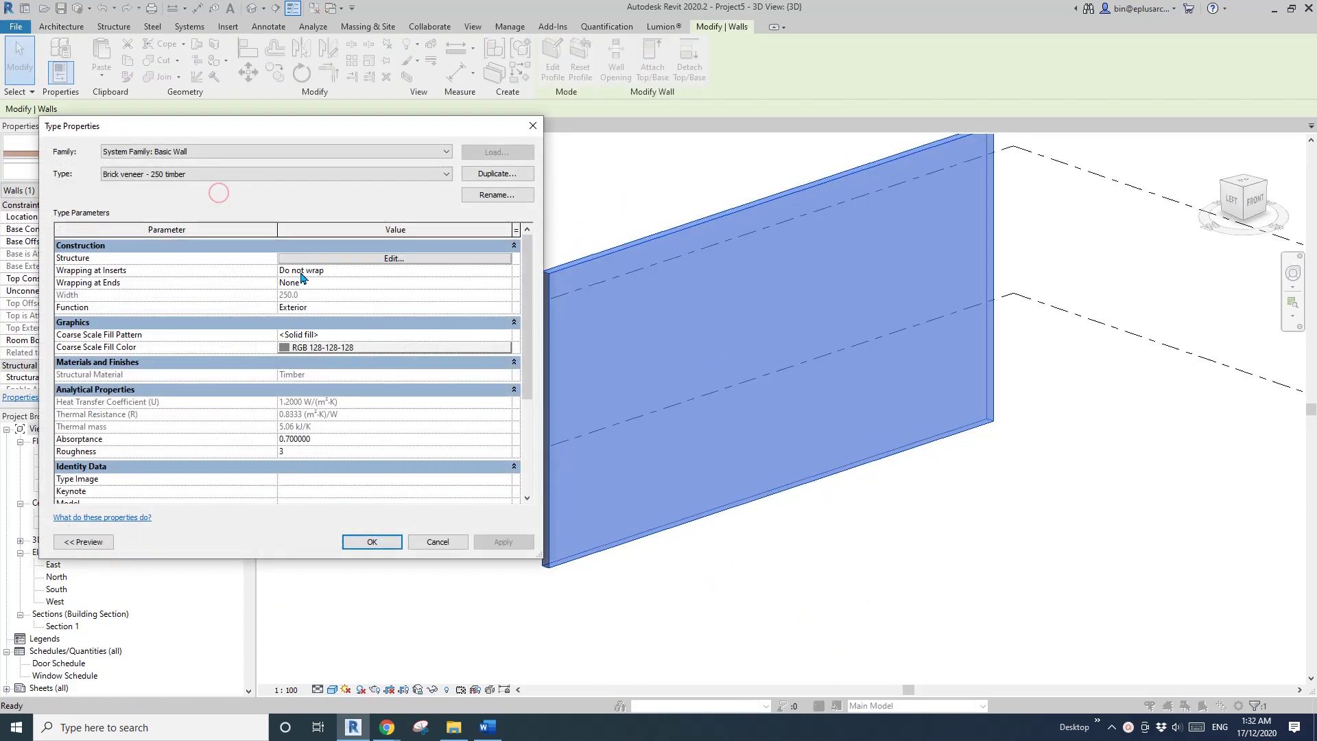
{"action": "left_click", "coordinate": [393, 258]}
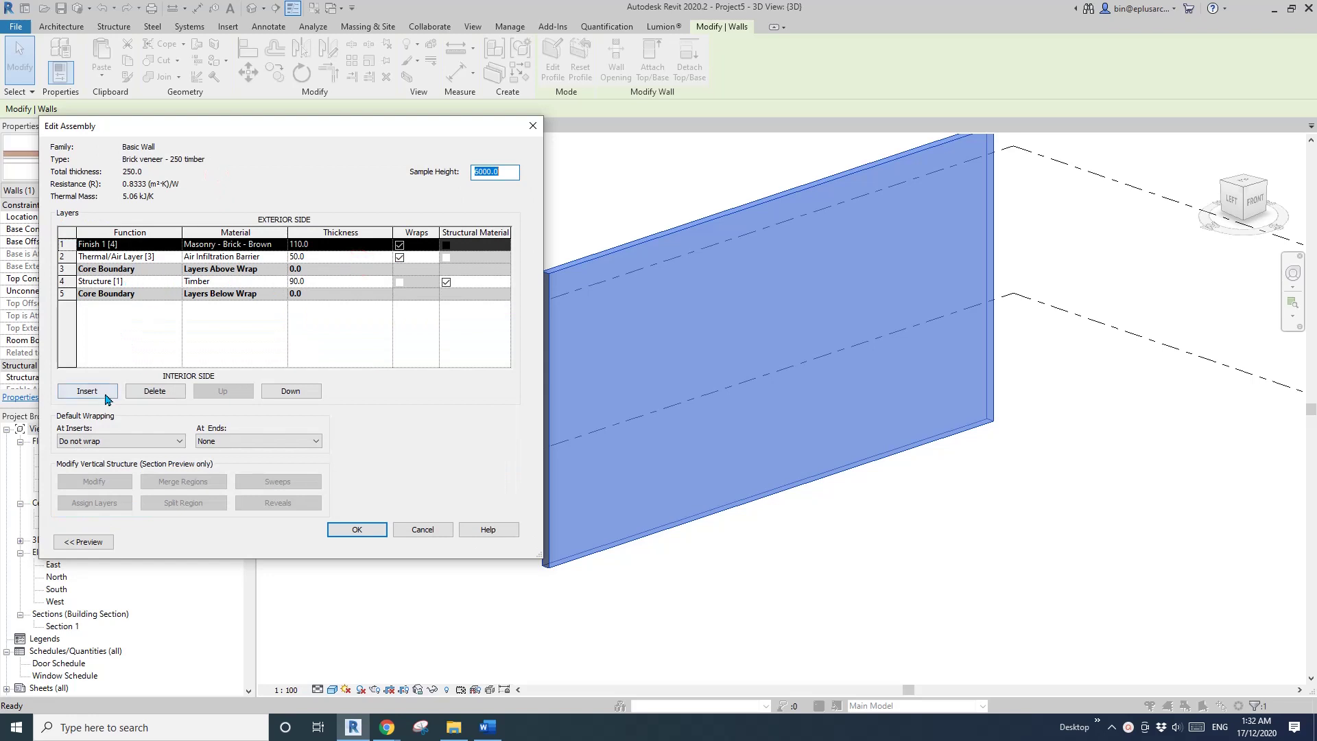
{"action": "left_click", "coordinate": [87, 391]}
{"action": "left_click", "coordinate": [291, 391]}
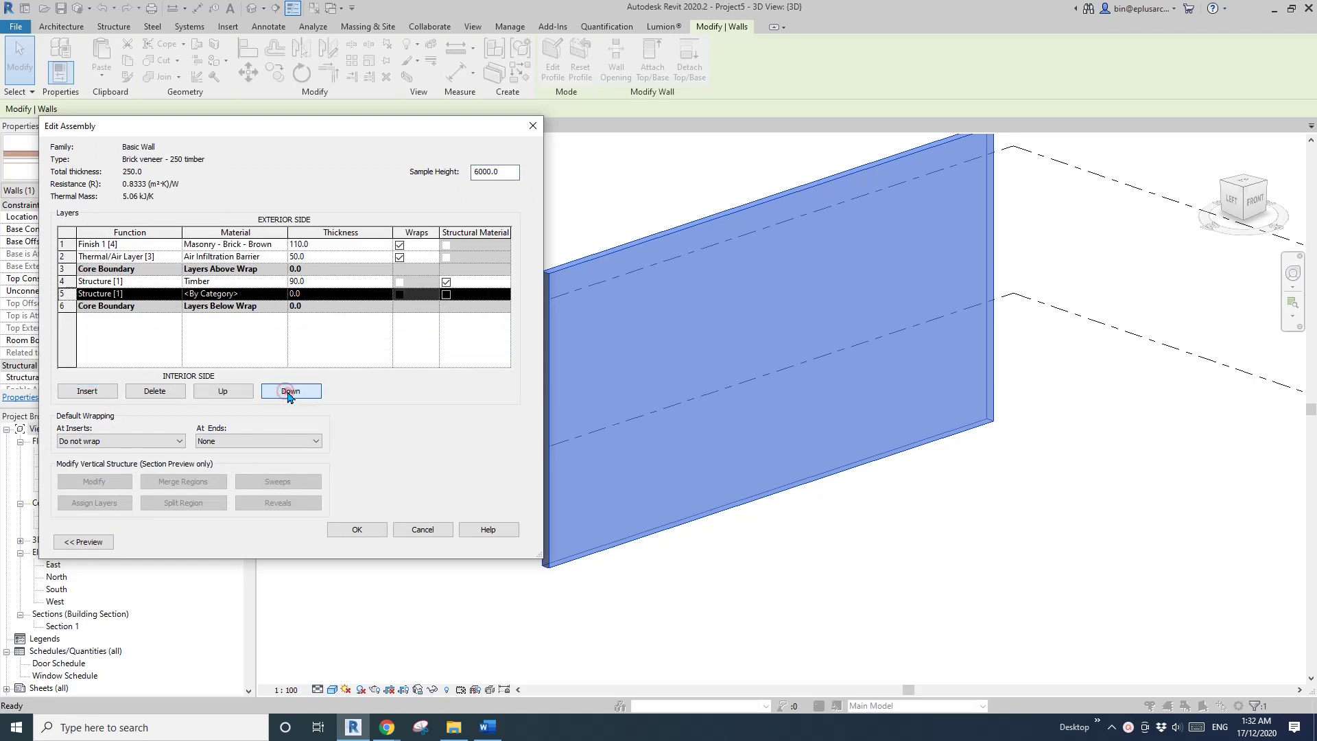
{"action": "left_click", "coordinate": [290, 391]}
{"action": "left_click", "coordinate": [124, 307]}
Make the new layer Finish 1 with Gypsum Wall Board material and apply the changes.
{"action": "left_click", "coordinate": [175, 307]}
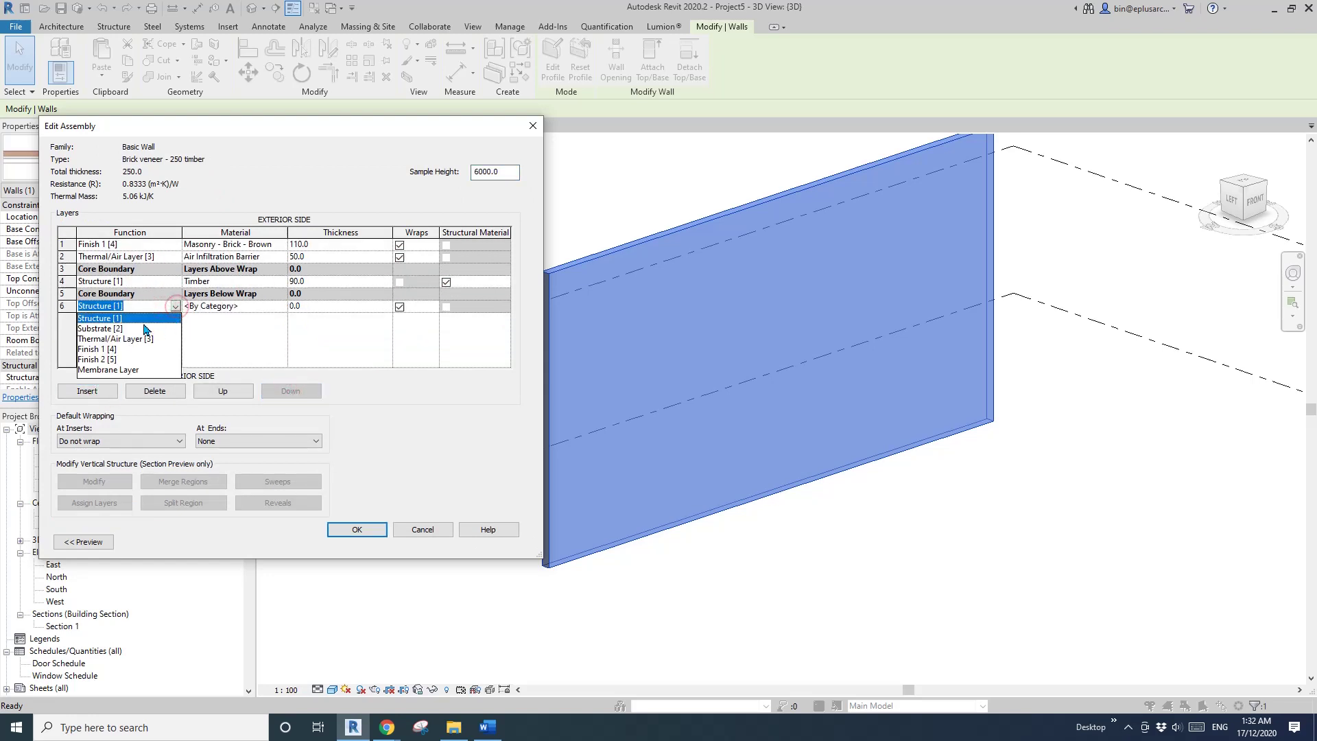
{"action": "left_click", "coordinate": [112, 350]}
{"action": "left_click", "coordinate": [281, 307]}
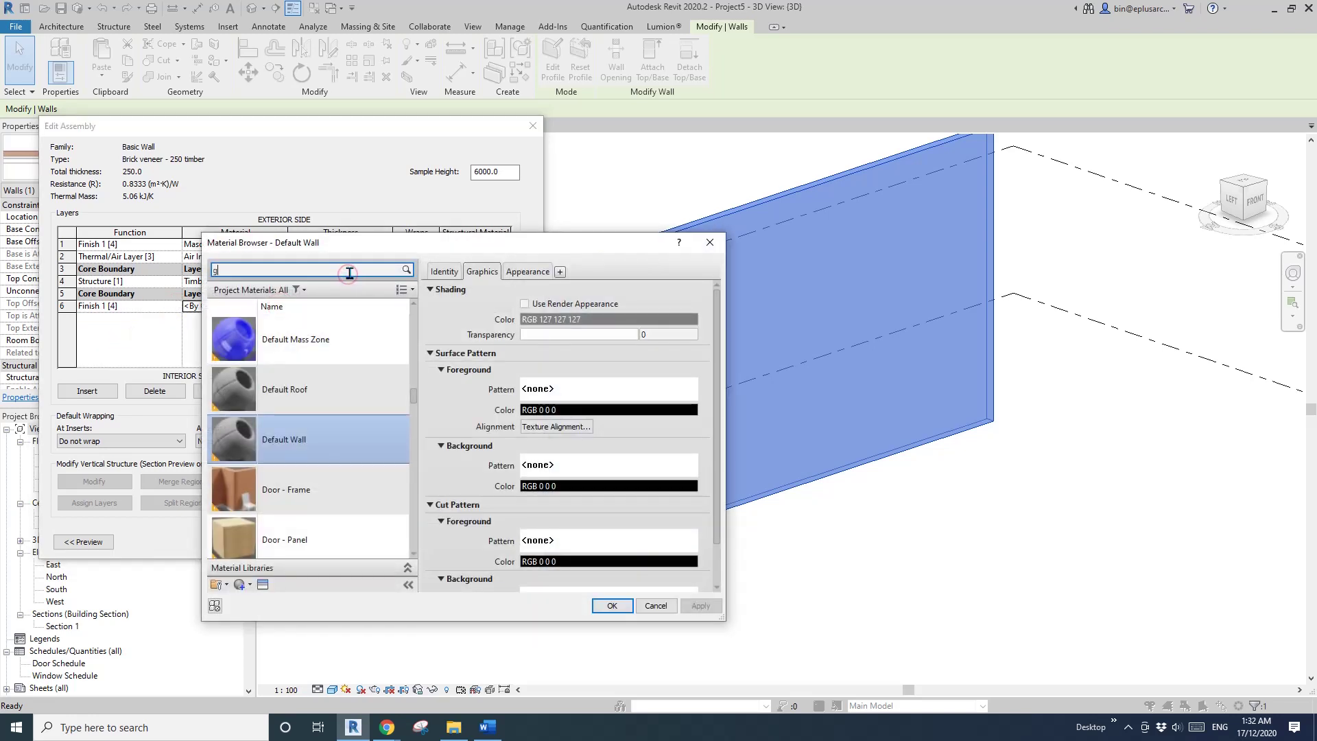
{"action": "type", "text": "gy"}
{"action": "double_click", "coordinate": [309, 341]}
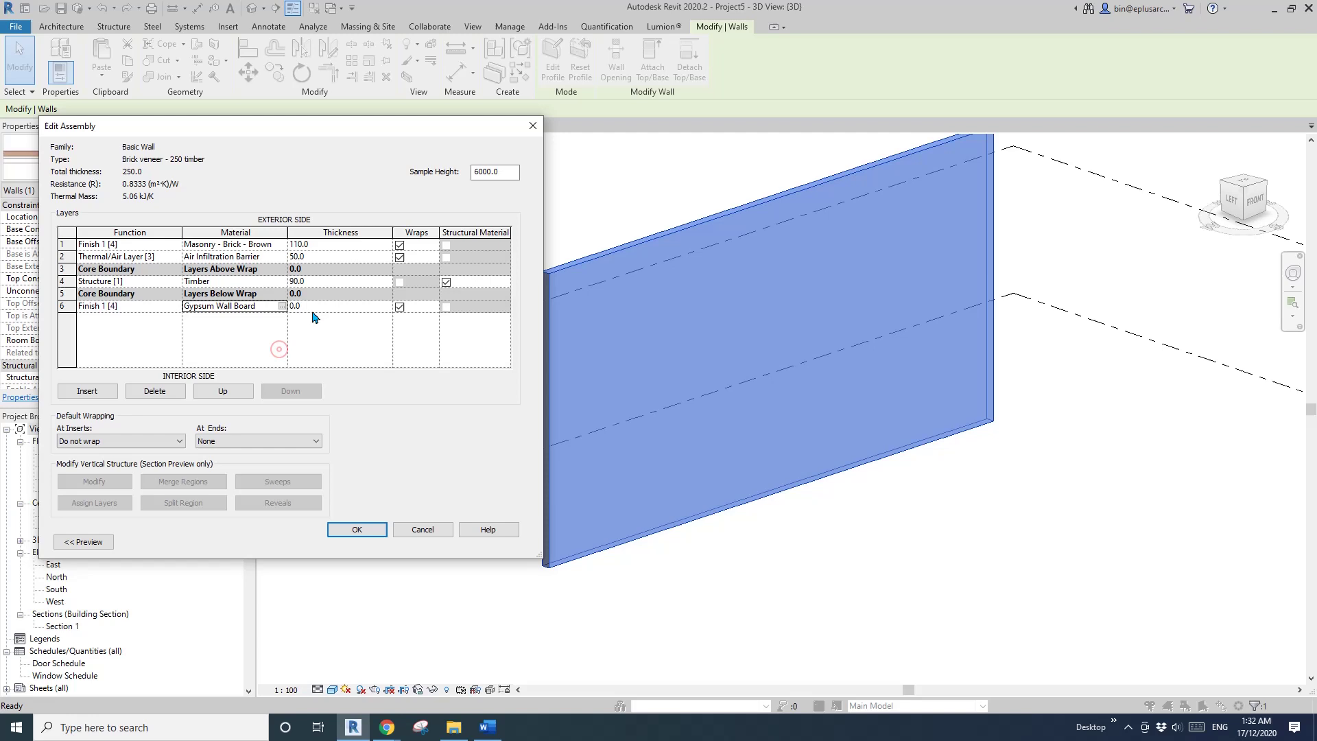
{"action": "left_click", "coordinate": [356, 529]}
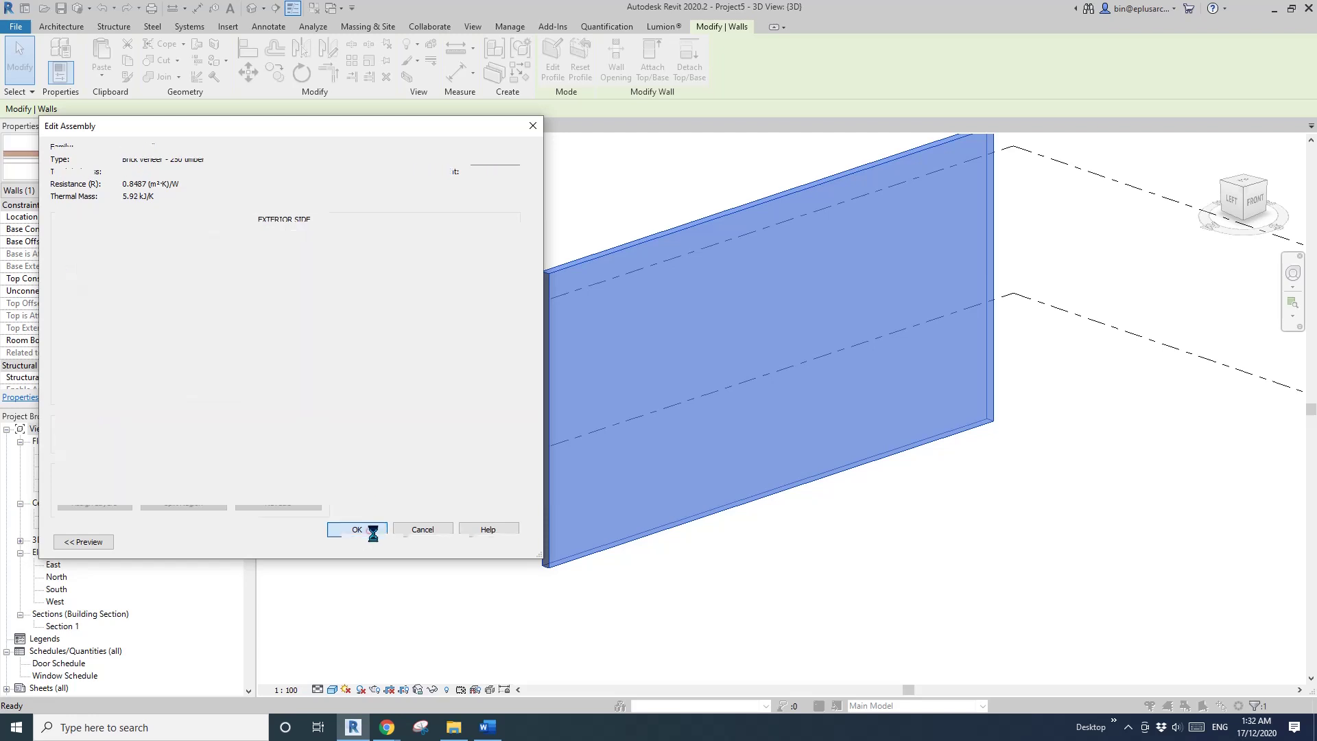
{"action": "left_click", "coordinate": [373, 542]}
Orbit to the wall's other face, then save and lock the 3D view as '3d'.
{"action": "left_click", "coordinate": [787, 569]}
{"action": "left_click", "coordinate": [659, 514]}
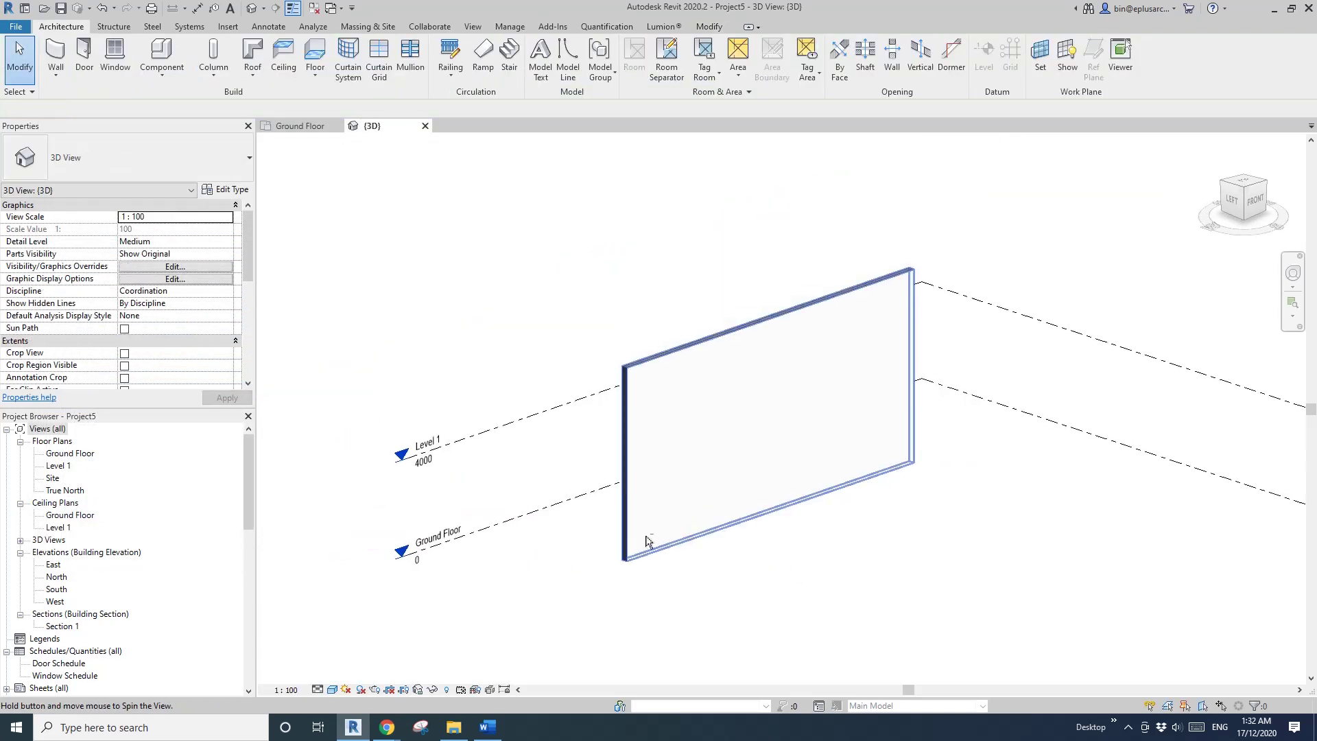
{"action": "mouse_move", "coordinate": [647, 538]}
{"action": "middle_mouse_down", "text": "shift"}
{"action": "mouse_move", "coordinate": [770, 491]}
{"action": "mouse_move", "coordinate": [796, 461]}
{"action": "mouse_move", "coordinate": [706, 520]}
{"action": "middle_mouse_up", "text": "shift"}
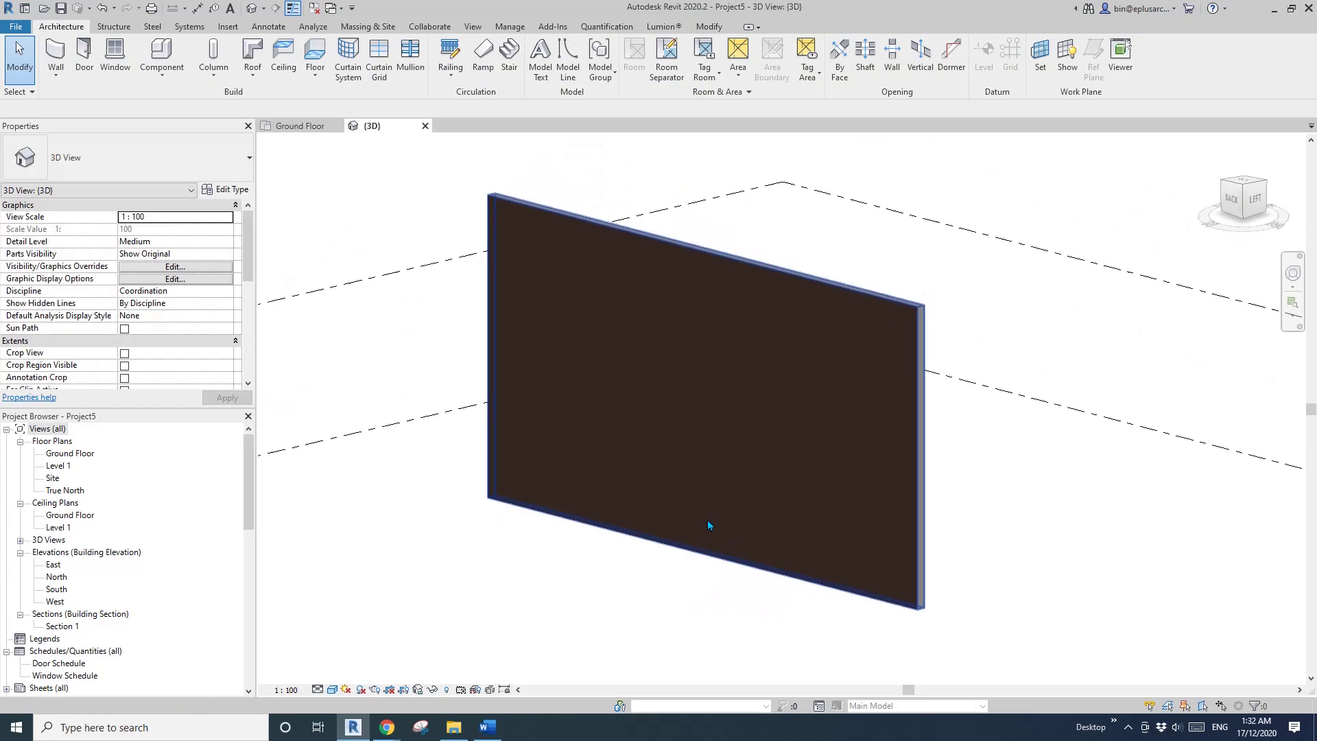
{"action": "left_click", "coordinate": [471, 640]}
{"action": "left_click", "coordinate": [420, 689]}
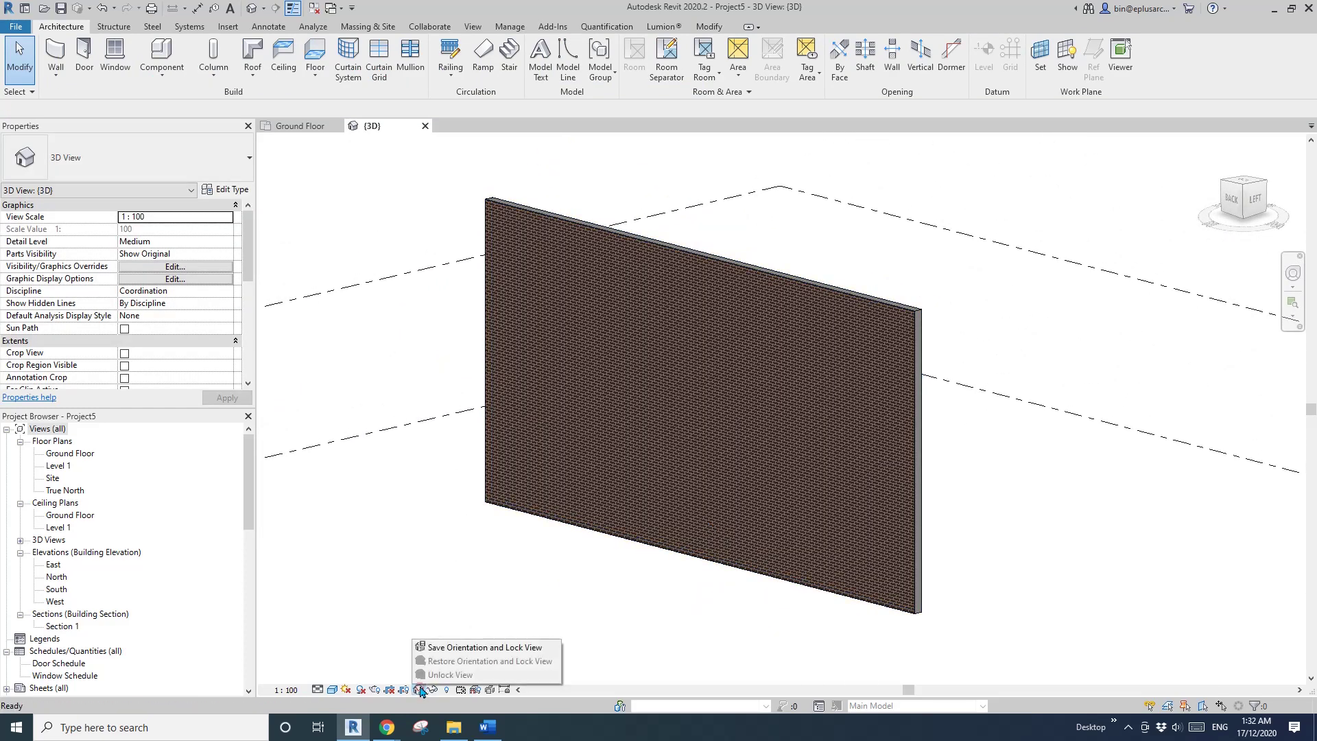
{"action": "left_click", "coordinate": [465, 648]}
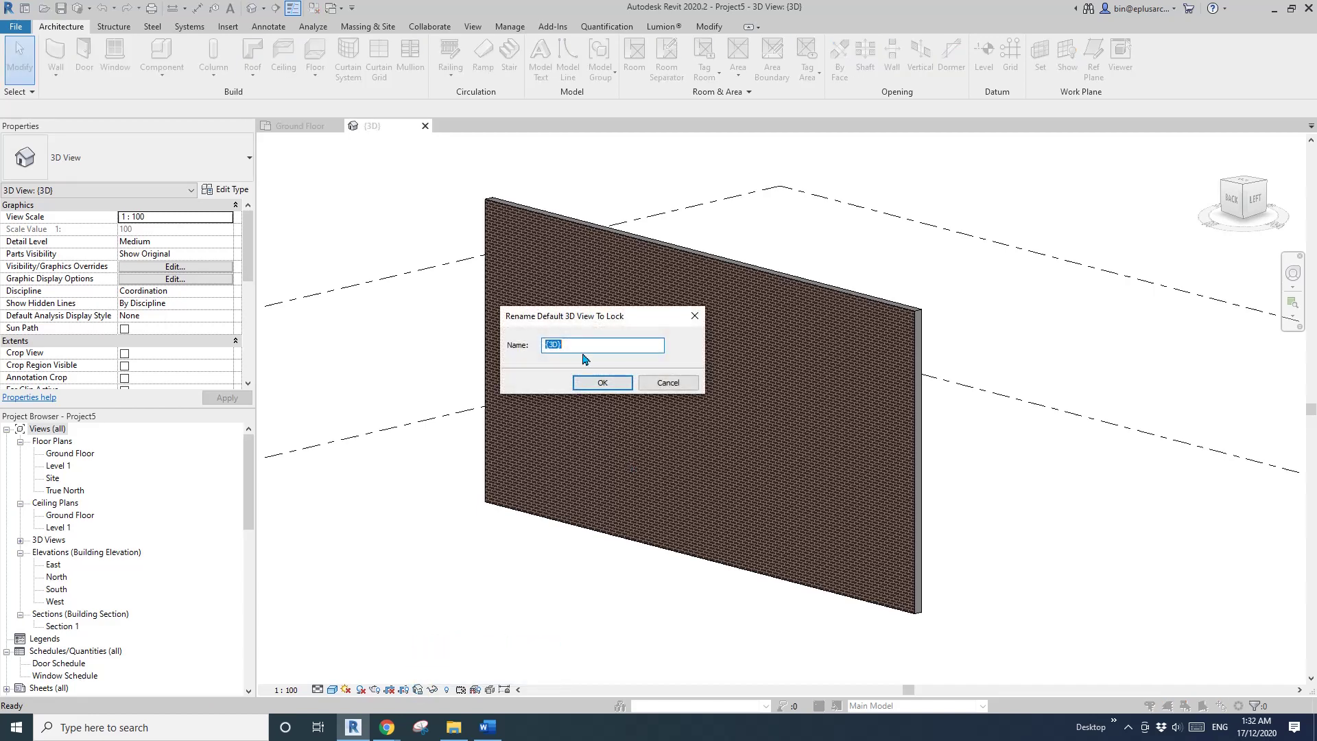
{"action": "type", "text": "3d"}
{"action": "left_click", "coordinate": [601, 383]}
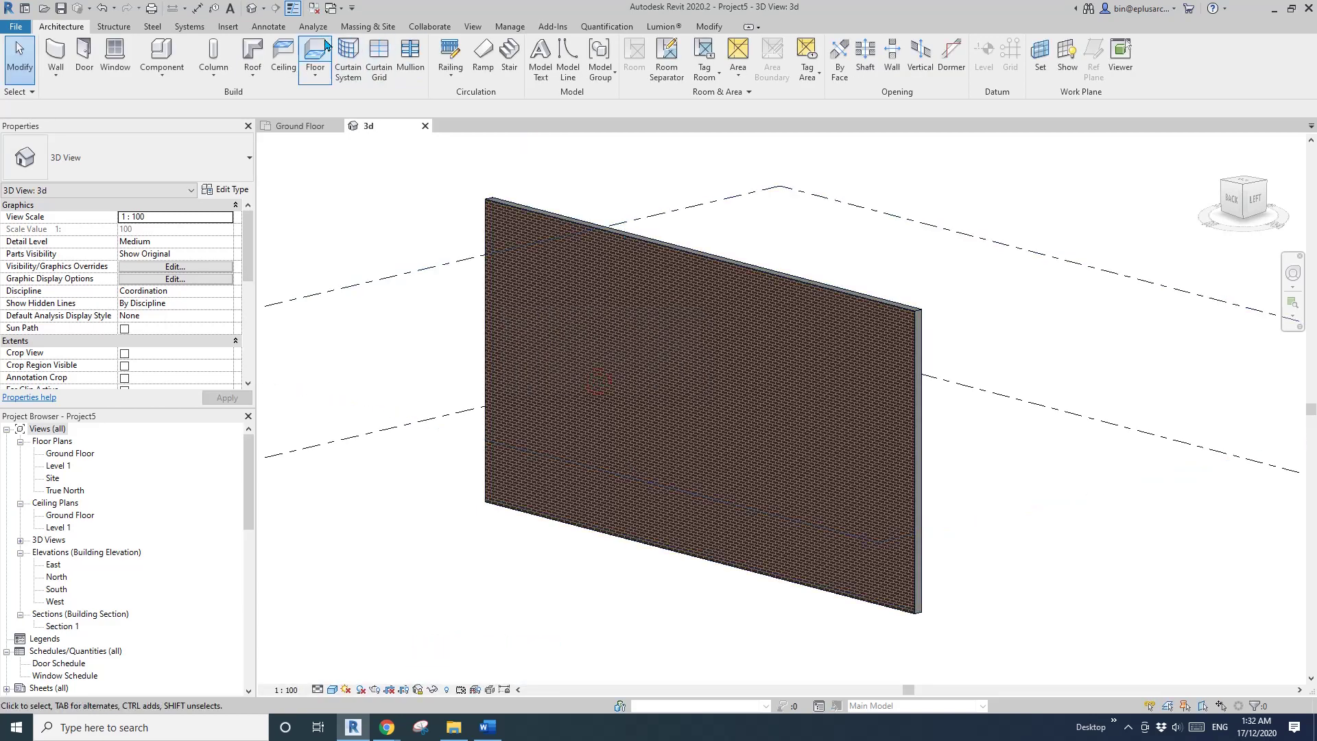
Place three Material Tags on the brick wall's top, face and end.
{"action": "left_click", "coordinate": [270, 27]}
{"action": "left_click", "coordinate": [773, 77]}
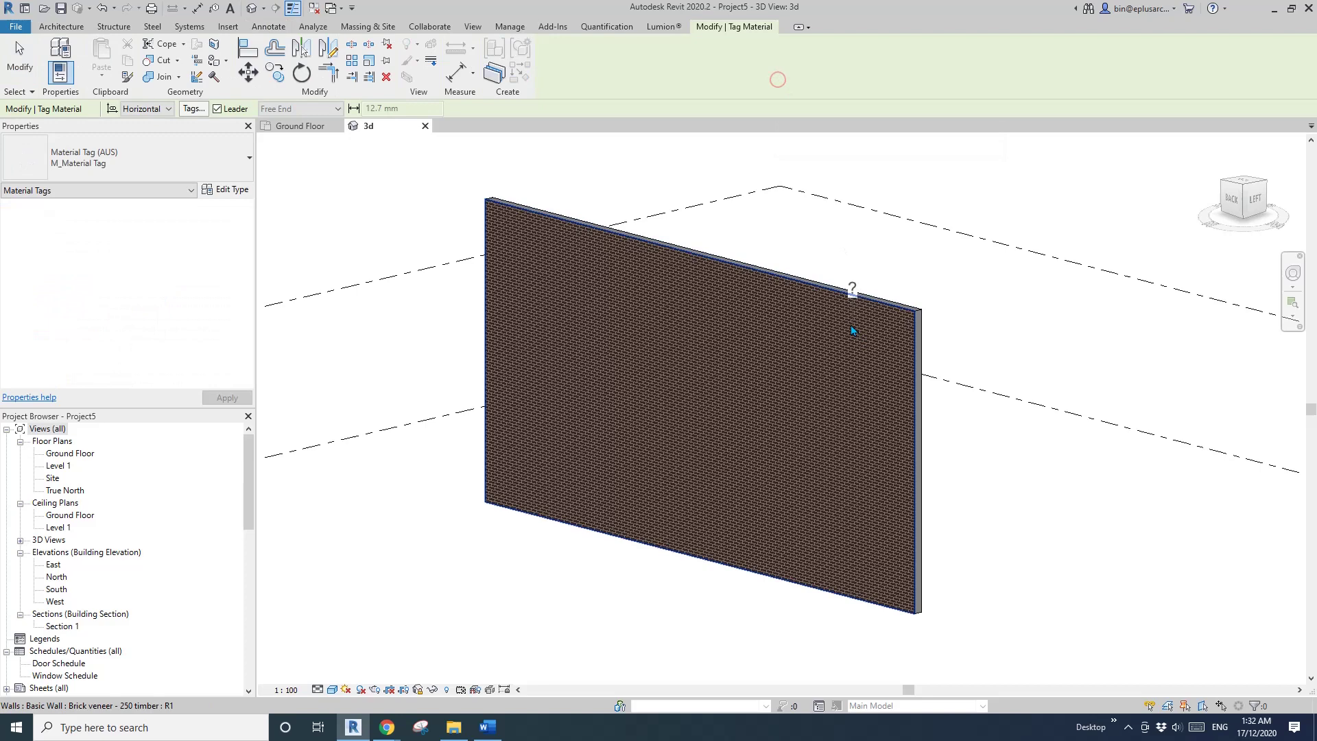
{"action": "scroll", "coordinate": [820, 341], "scroll_direction": "up", "scroll_amount": 1}
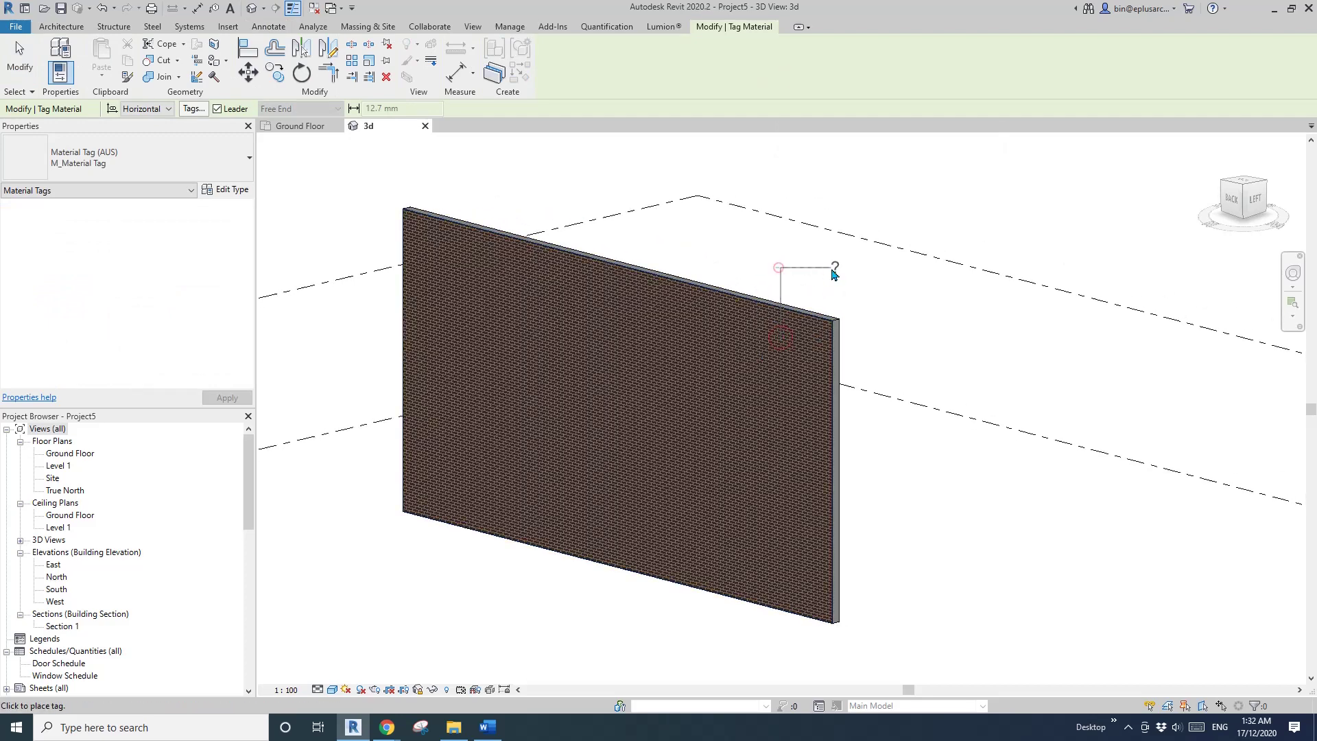
{"action": "scroll", "coordinate": [889, 360], "scroll_direction": "up", "scroll_amount": 3}
{"action": "left_click", "coordinate": [681, 309]}
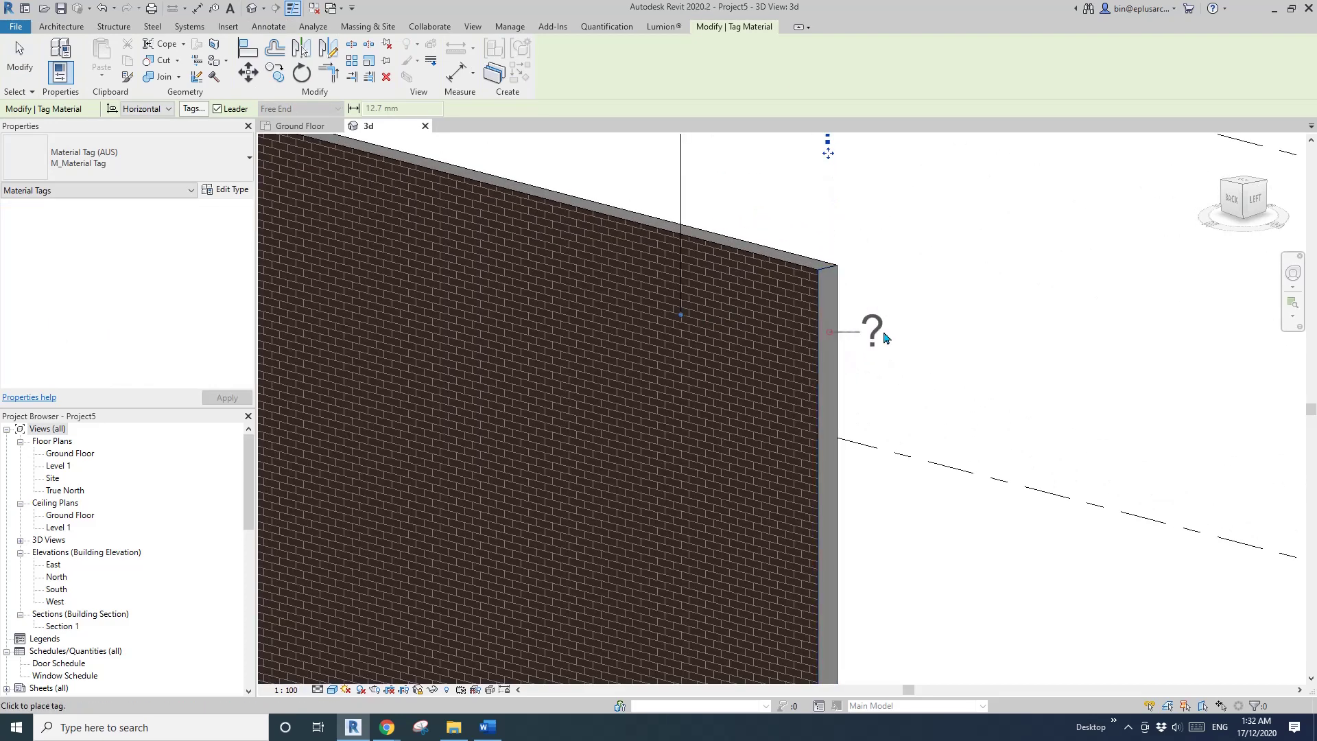
{"action": "scroll", "coordinate": [679, 309], "scroll_direction": "down", "scroll_amount": 2}
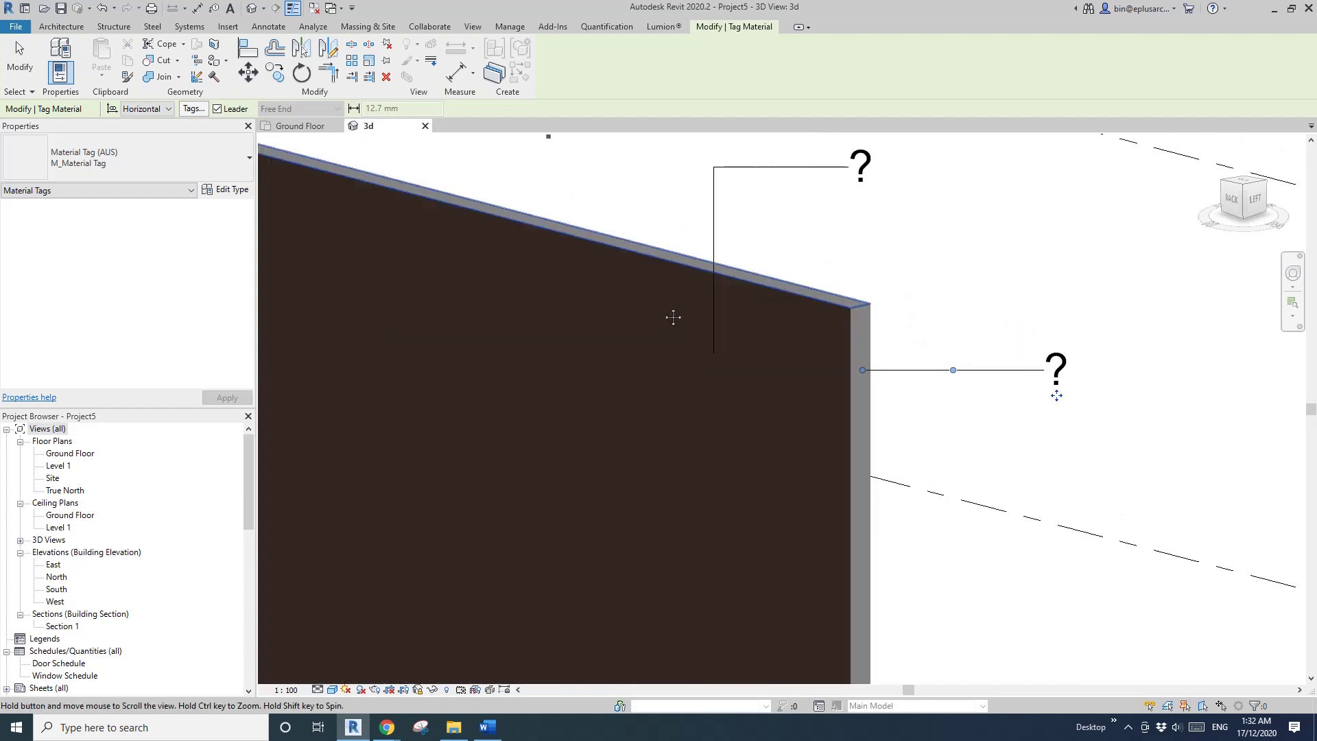
{"action": "scroll", "coordinate": [740, 396], "scroll_direction": "up", "scroll_amount": 3}
{"action": "scroll", "coordinate": [730, 411], "scroll_direction": "up", "scroll_amount": 1}
{"action": "scroll", "coordinate": [731, 412], "scroll_direction": "down", "scroll_amount": 2}
{"action": "scroll", "coordinate": [725, 392], "scroll_direction": "down", "scroll_amount": 2}
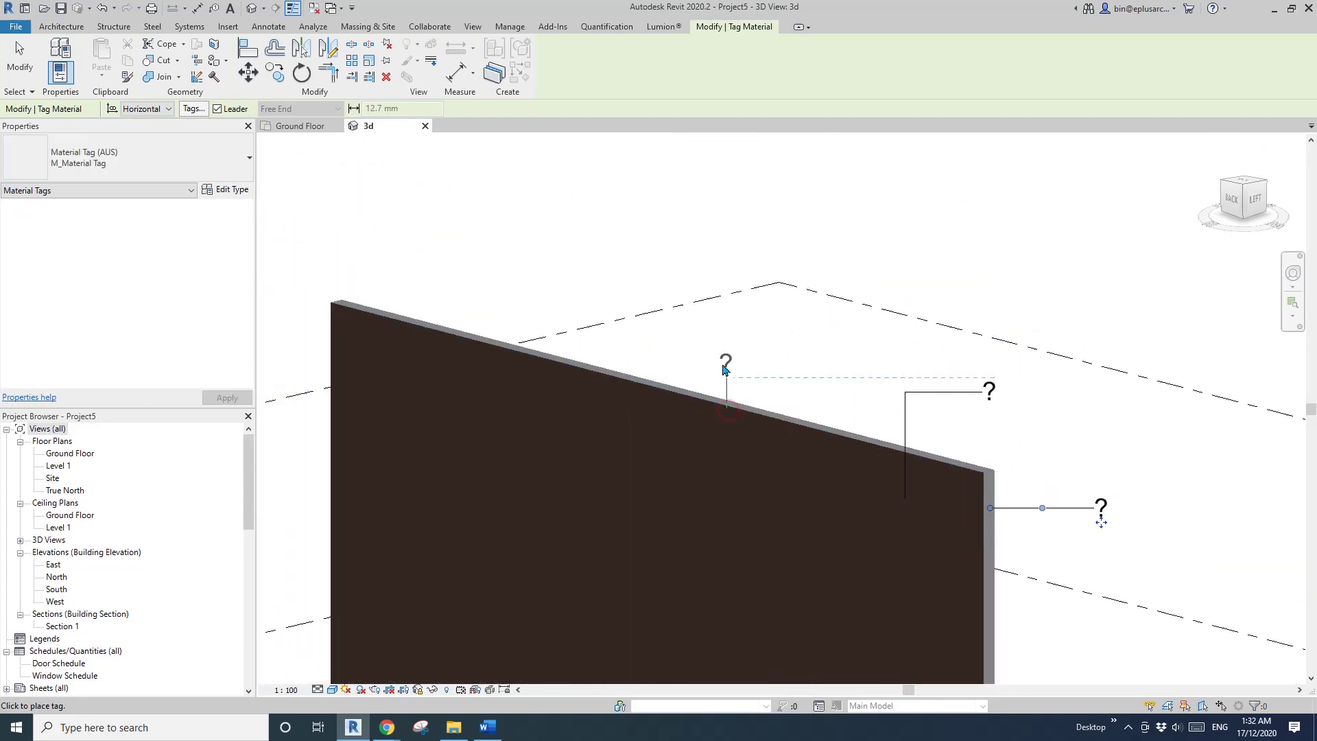
{"action": "scroll", "coordinate": [725, 345], "scroll_direction": "up", "scroll_amount": 1}
{"action": "key", "text": "Escape"}
{"action": "scroll", "coordinate": [741, 340], "scroll_direction": "up", "scroll_amount": 2}
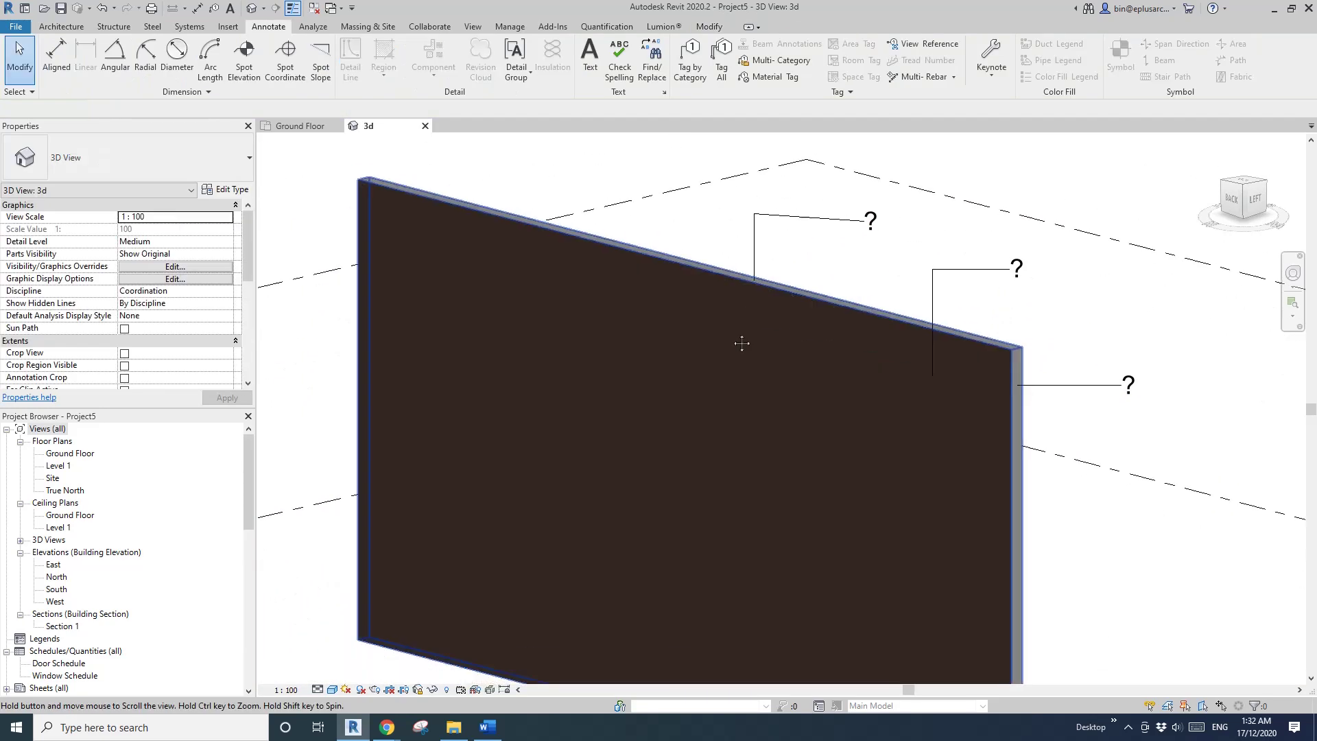
{"action": "scroll", "coordinate": [740, 304], "scroll_direction": "up", "scroll_amount": 2}
{"action": "type", "text": "dr"}
Place a door and a window, and set Storefront curtain wall to embed automatically.
{"action": "left_click", "coordinate": [532, 535]}
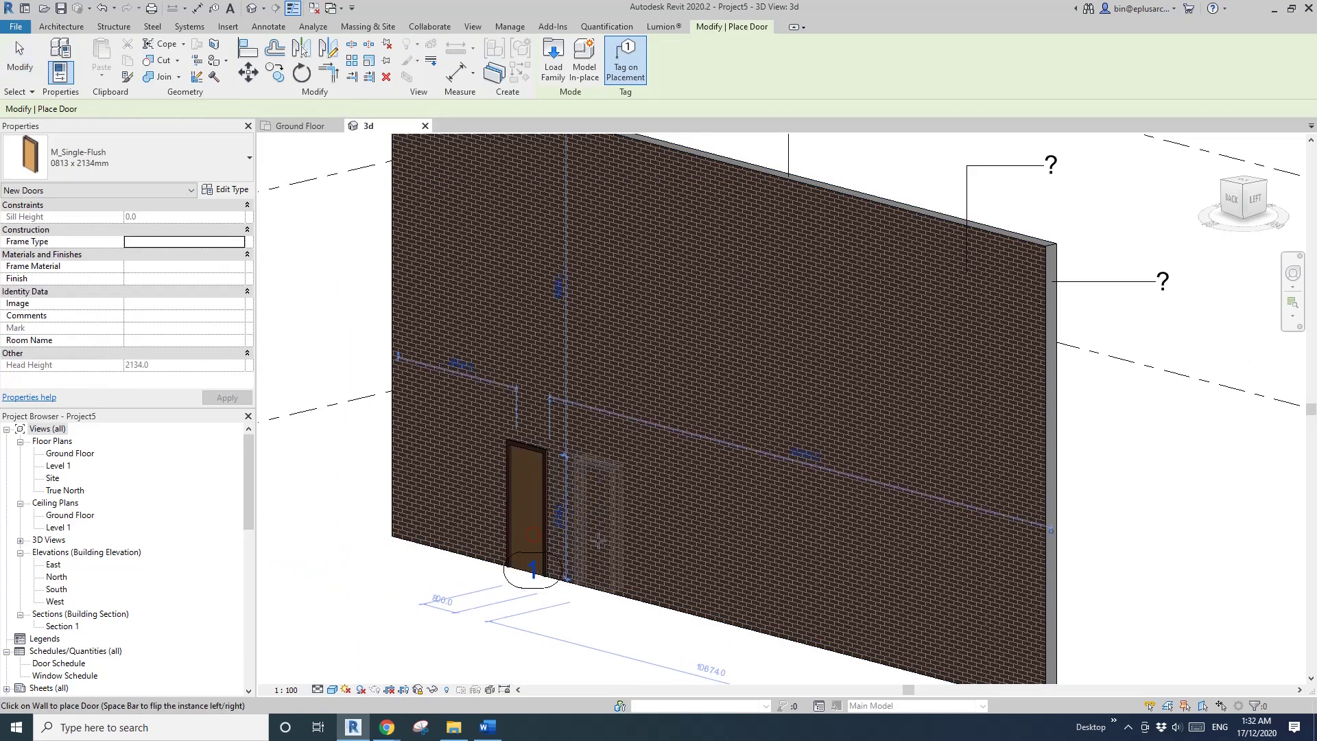
{"action": "type", "text": "wn"}
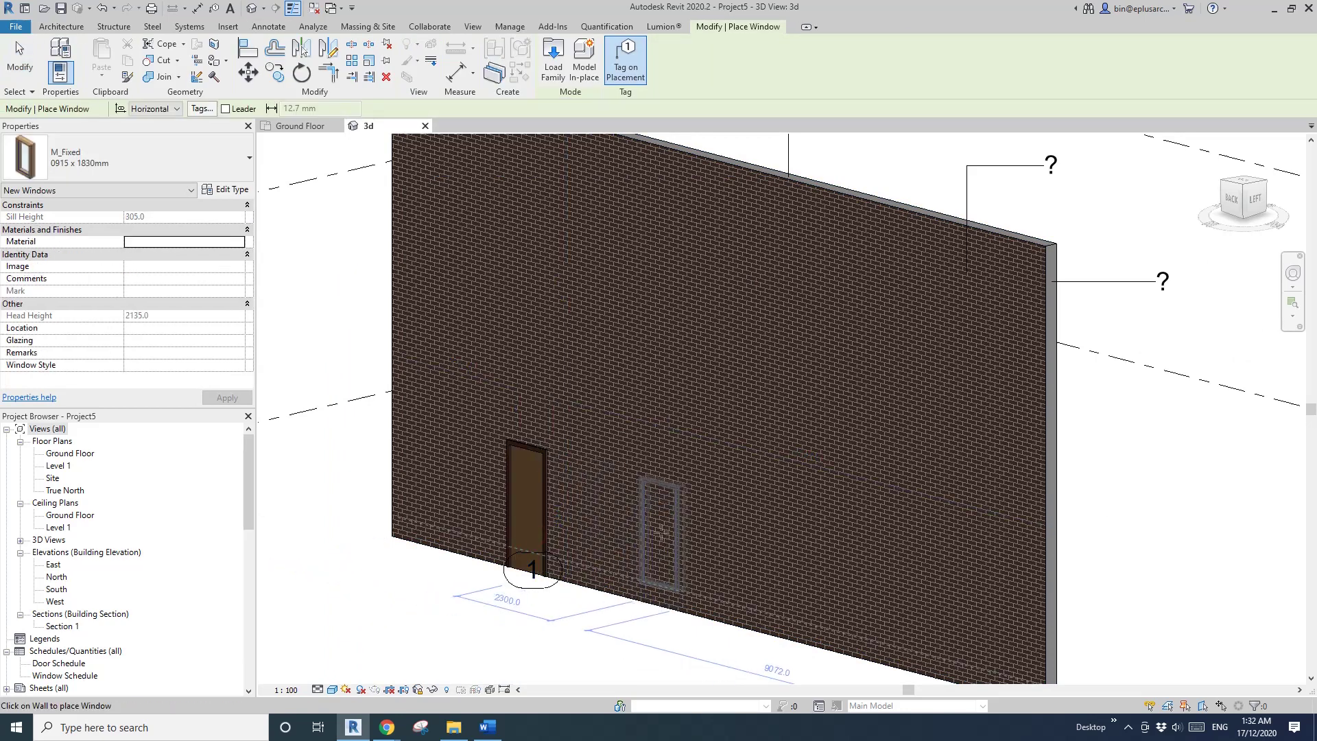
{"action": "left_click", "coordinate": [663, 525]}
{"action": "type", "text": "wa"}
{"action": "left_click", "coordinate": [237, 156]}
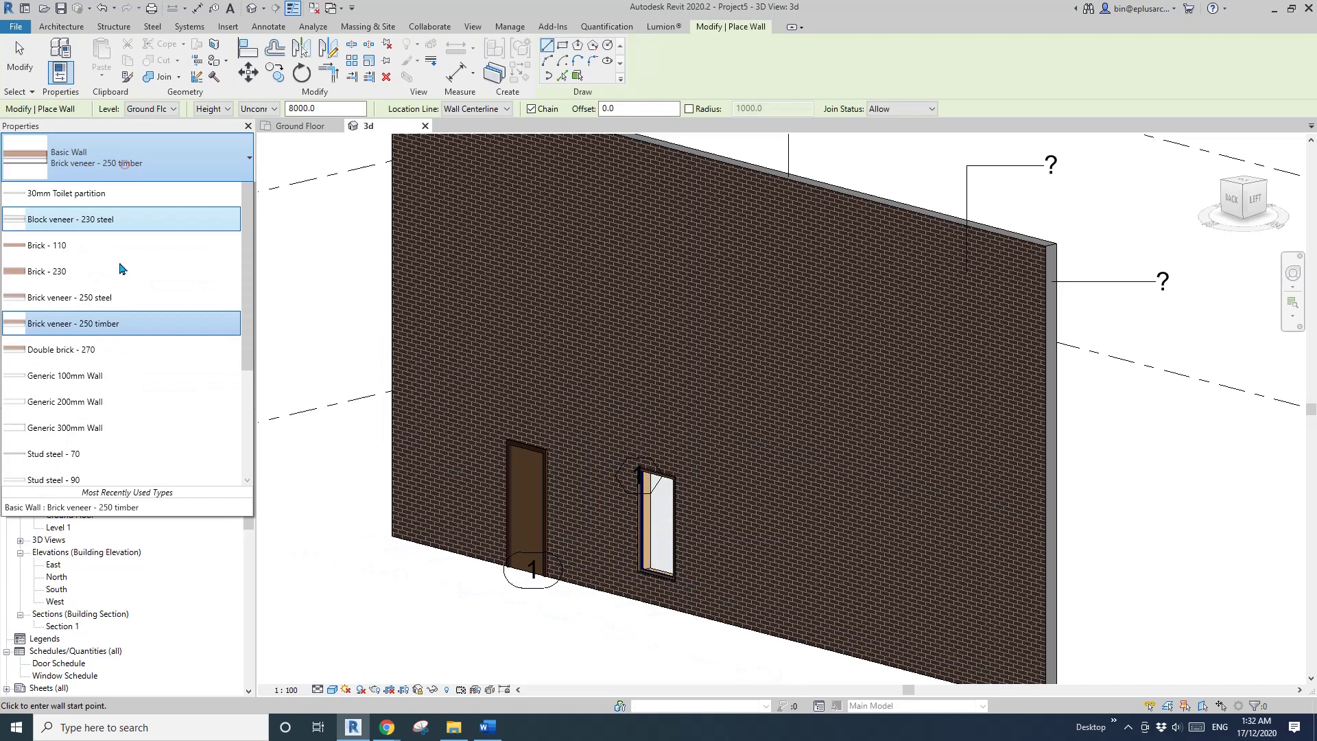
{"action": "scroll", "coordinate": [143, 380], "scroll_direction": "down", "scroll_amount": 3}
{"action": "left_click", "coordinate": [46, 471]}
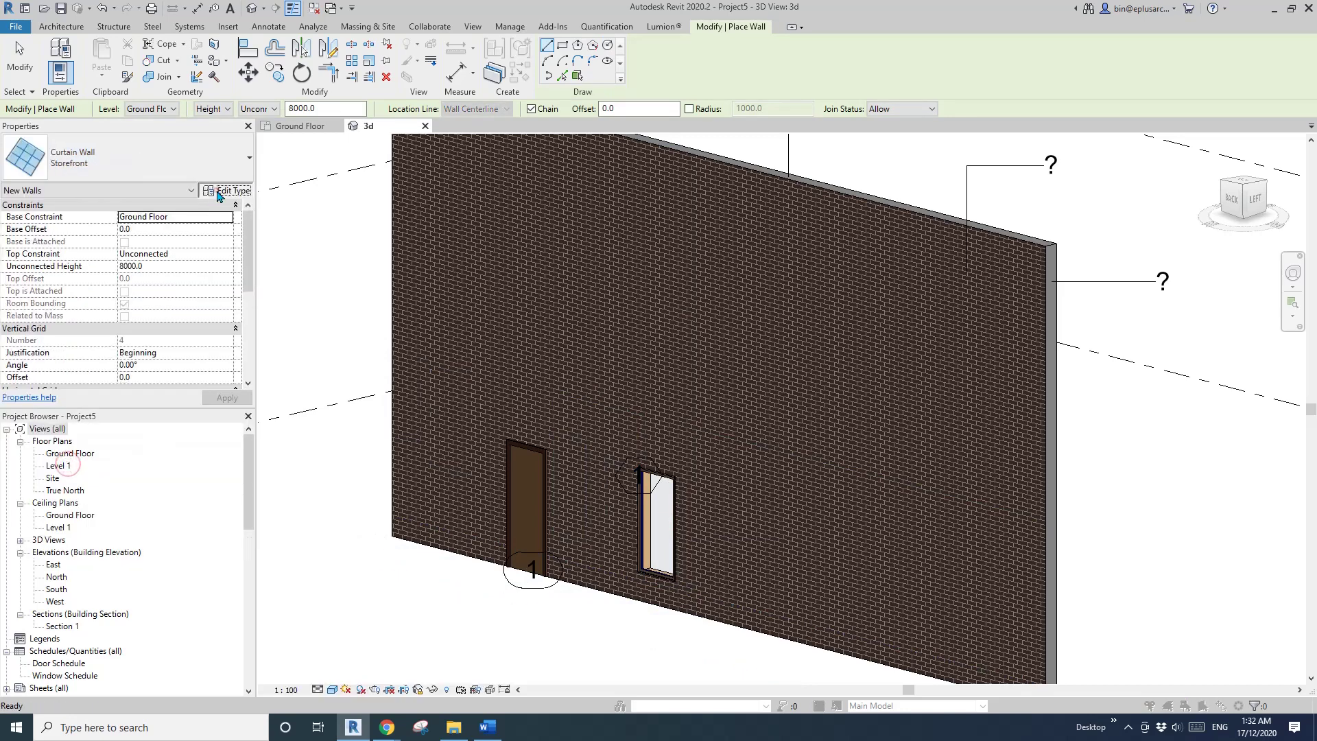
{"action": "left_click", "coordinate": [216, 192]}
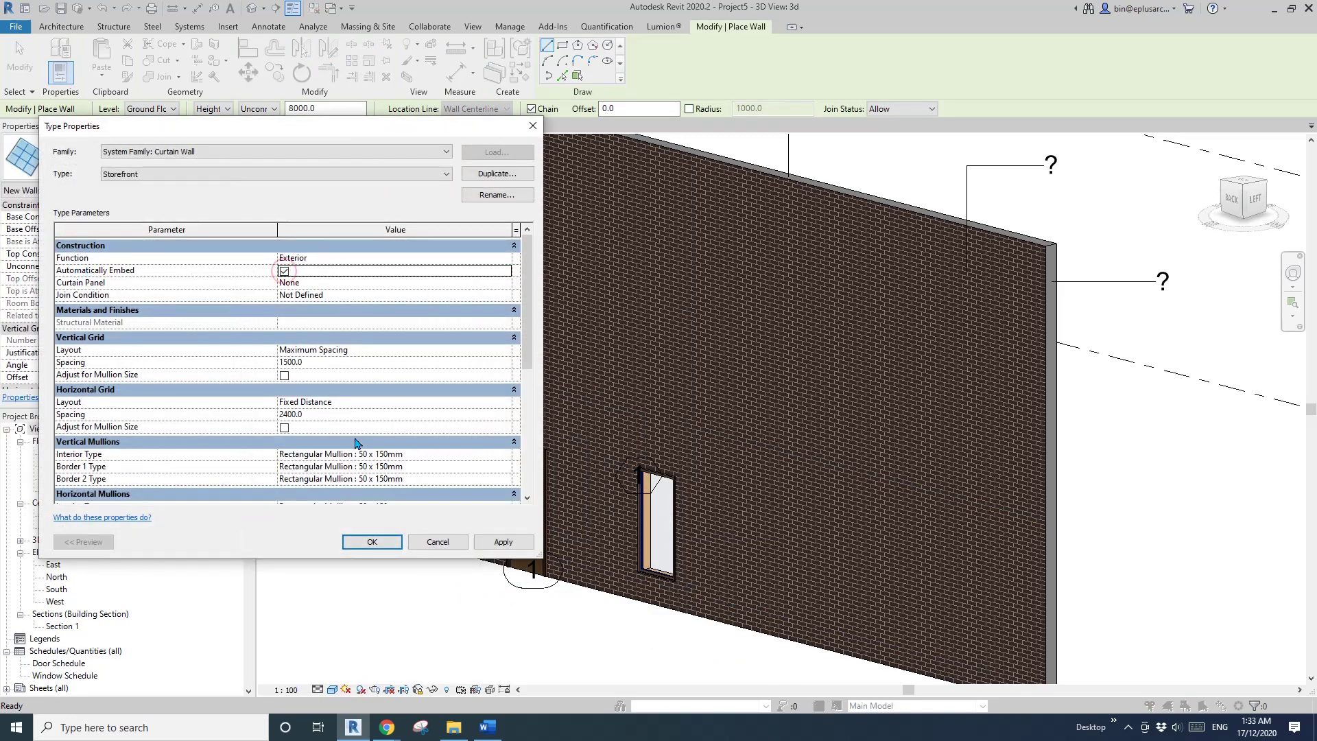
{"action": "left_click", "coordinate": [372, 543]}
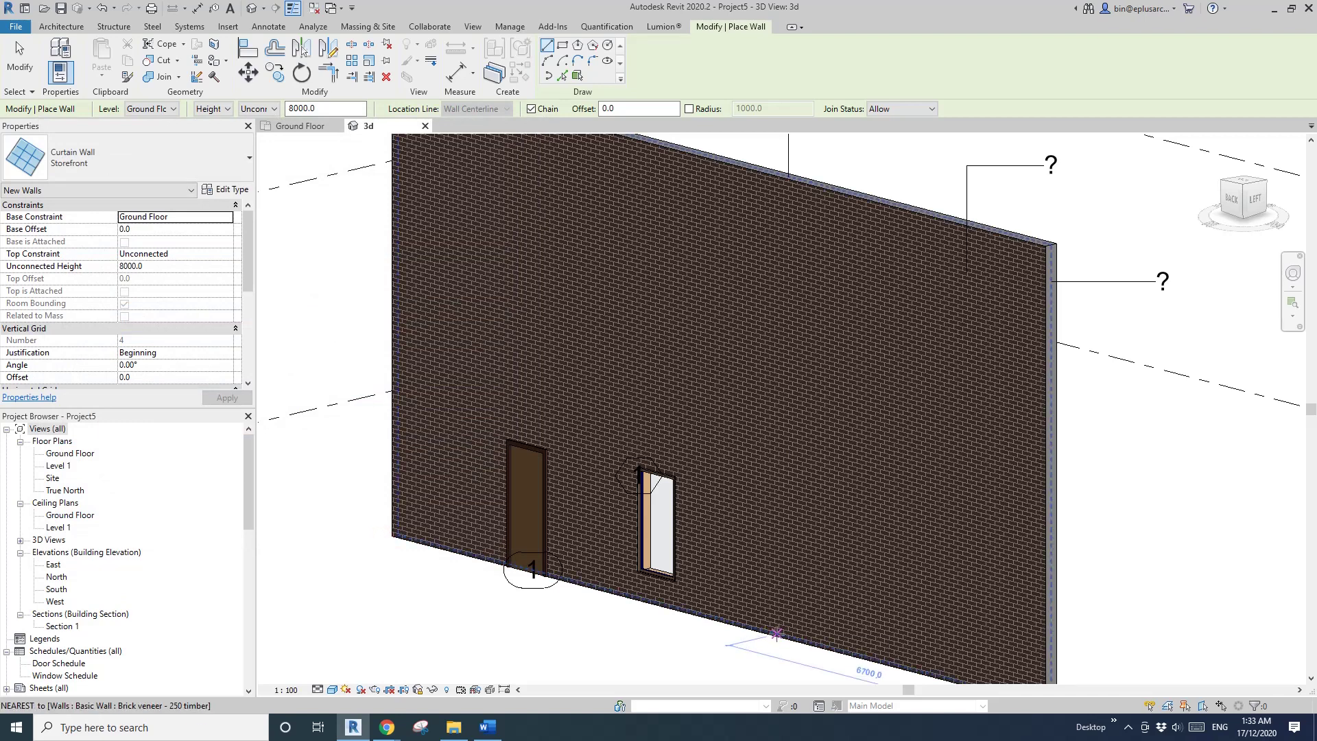
Draw a 2600-wide storefront segment embedded in the brick wall, then select it.
{"action": "left_click", "coordinate": [777, 632]}
{"action": "left_click", "coordinate": [910, 661]}
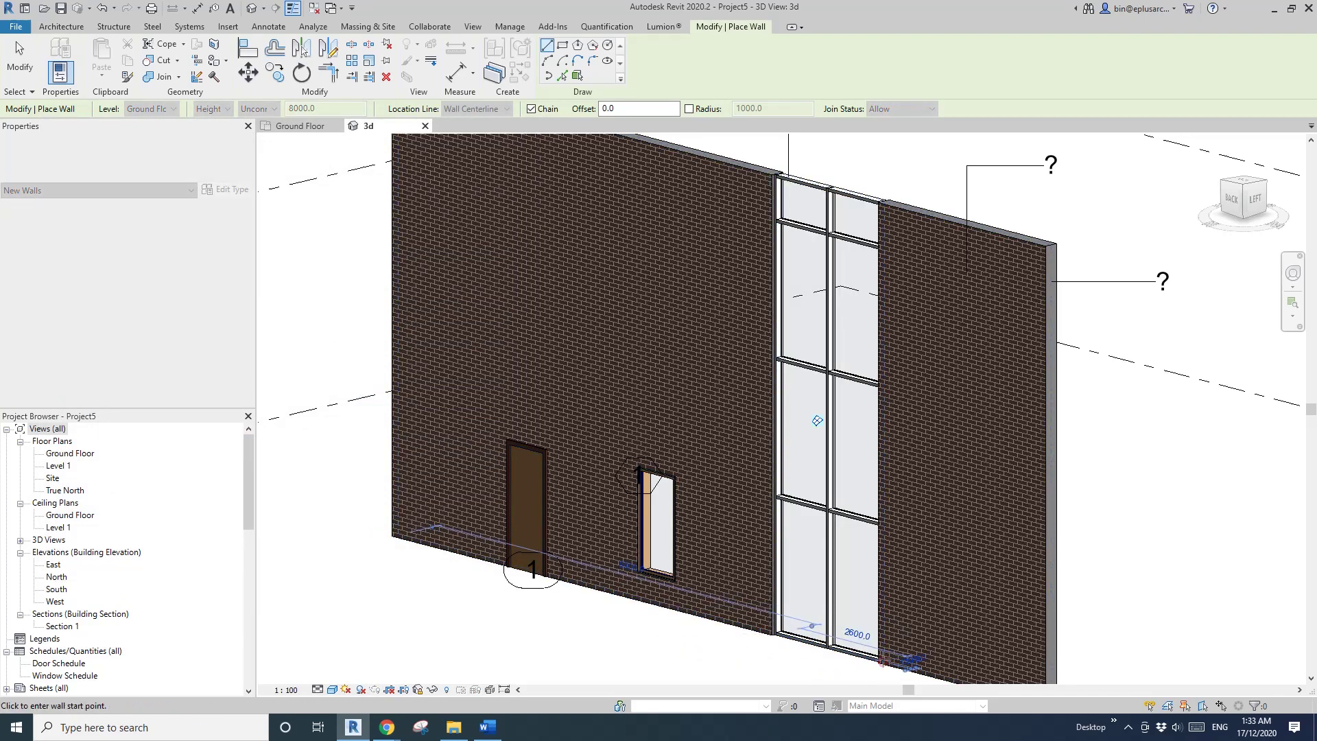
{"action": "key", "text": "Escape"}
{"action": "key", "text": "Escape"}
{"action": "left_click", "coordinate": [816, 421]}
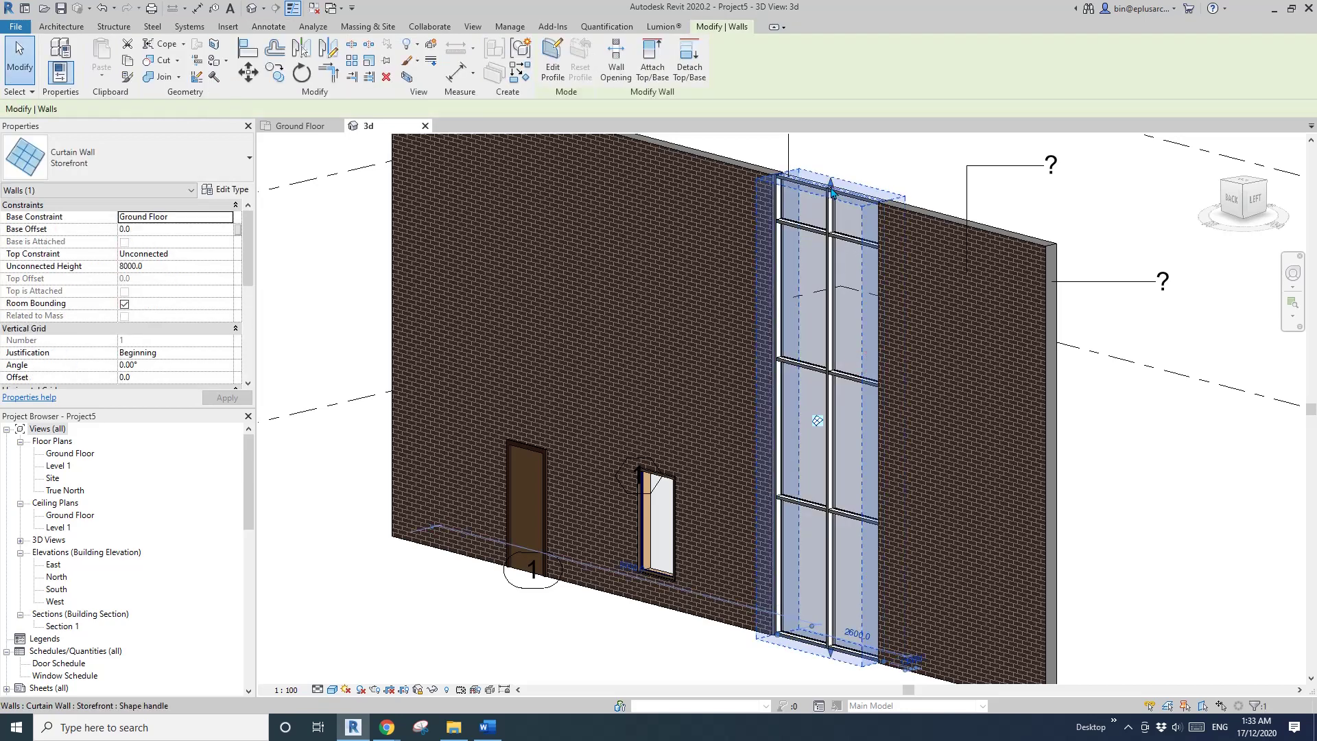
Hide the storefront, window and door with HH, then orbit to view the openings.
{"action": "key", "text": "Escape"}
{"action": "scroll", "coordinate": [767, 359], "scroll_direction": "down", "scroll_amount": 3}
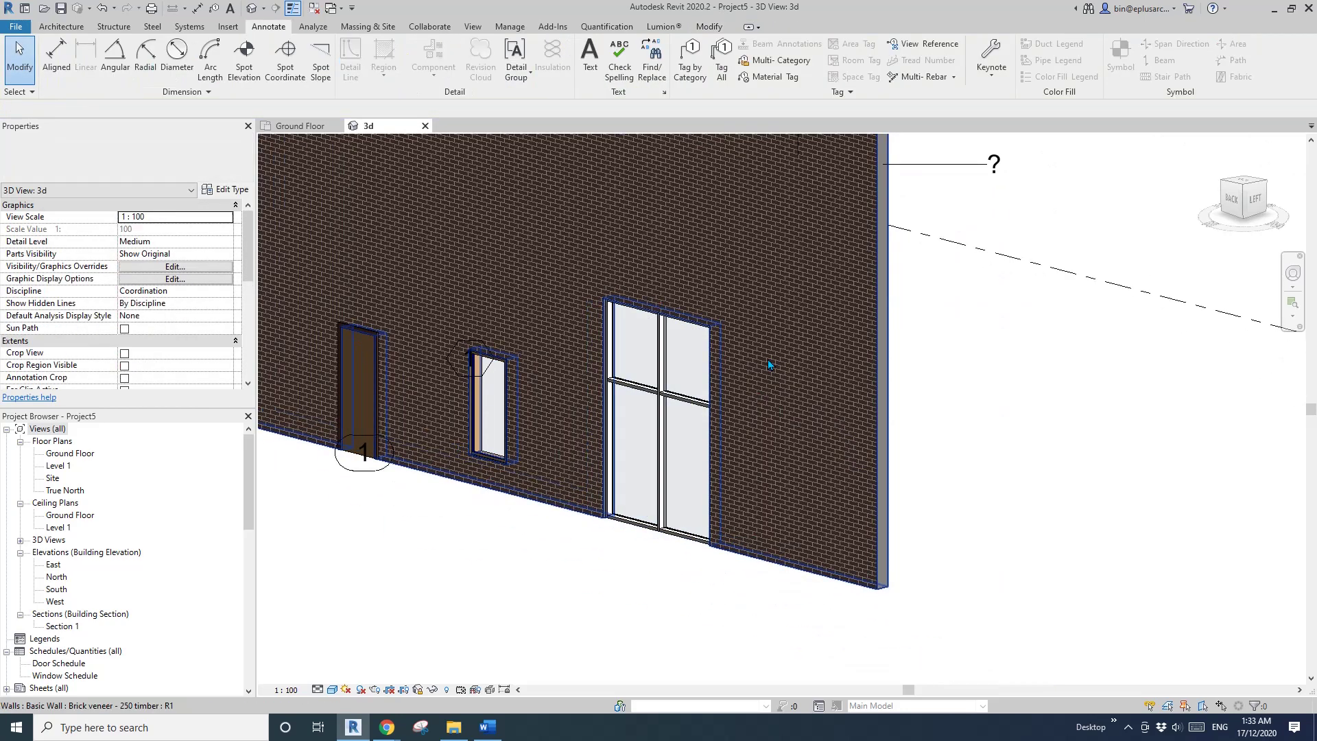
{"action": "scroll", "coordinate": [768, 359], "scroll_direction": "down", "scroll_amount": 3}
{"action": "middle_click_drag", "start_coordinate": [803, 392], "coordinate": [949, 427]}
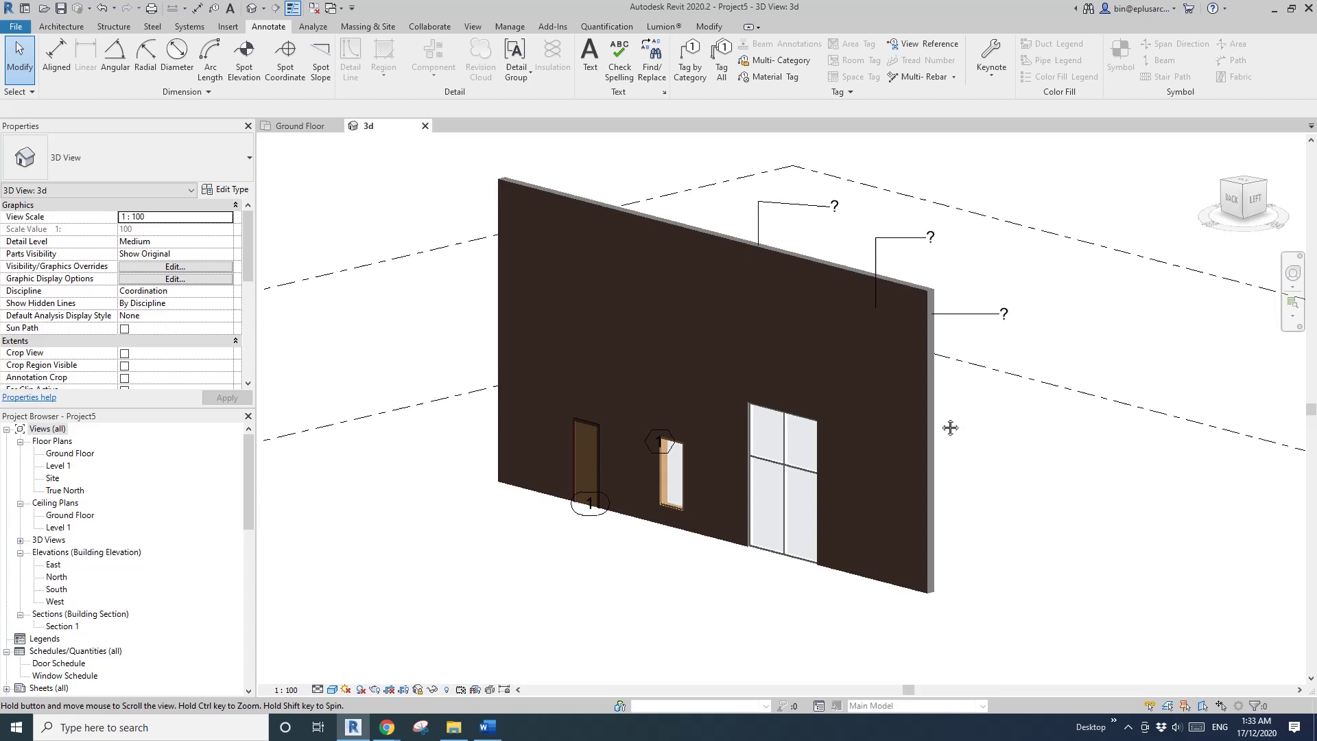
{"action": "scroll", "coordinate": [781, 452], "scroll_direction": "up", "scroll_amount": 3}
{"action": "left_click", "coordinate": [782, 454]}
{"action": "key", "text": "h"}
{"action": "key", "text": "h"}
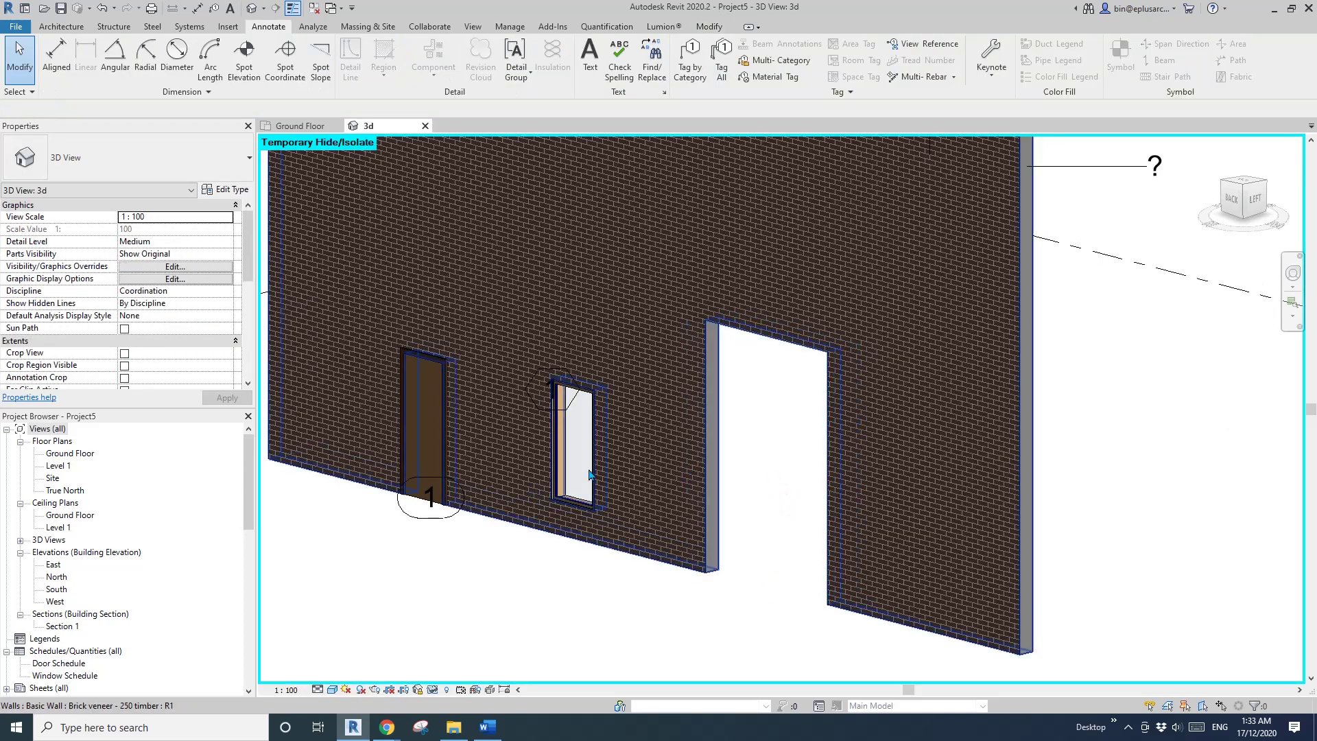
{"action": "left_click", "coordinate": [589, 475]}
{"action": "left_click", "coordinate": [419, 418]}
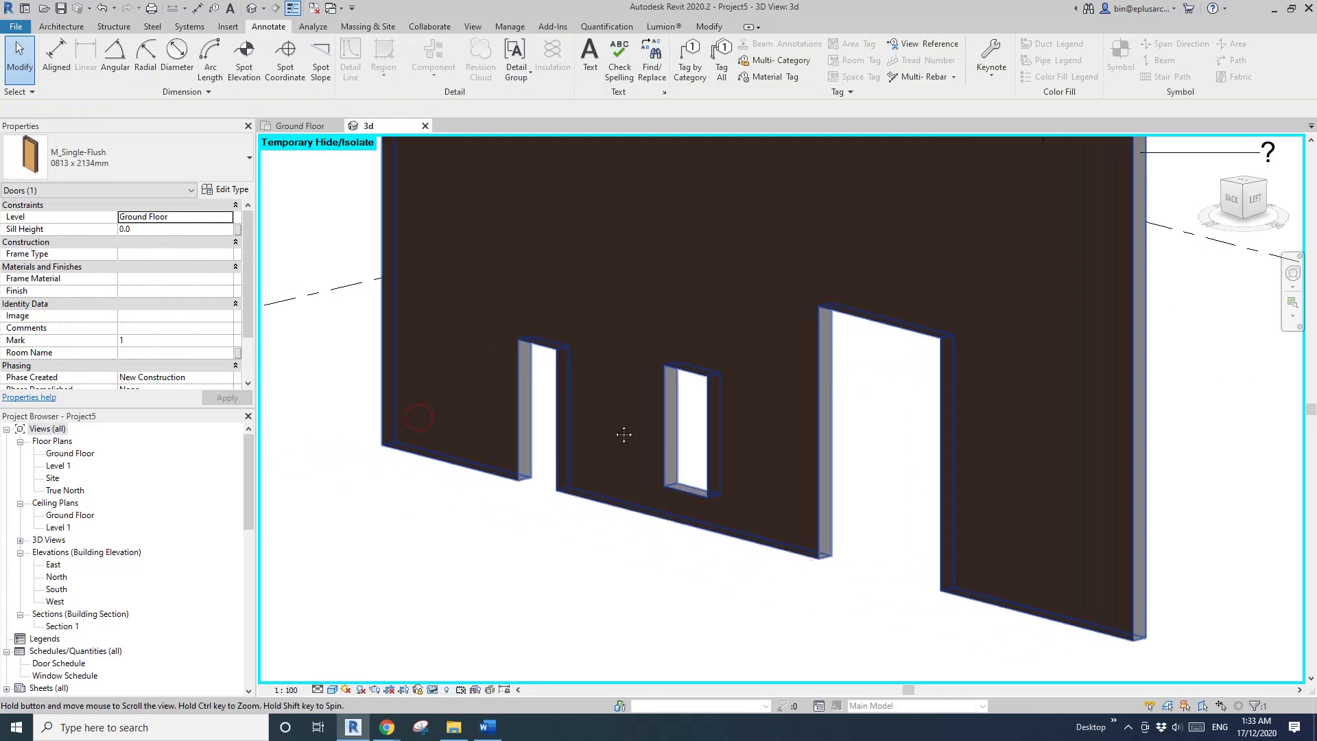
{"action": "middle_click_drag", "start_coordinate": [617, 432], "coordinate": [772, 257], "text": "shift"}
Tag the side faces of the door, window and storefront openings with material tags.
{"action": "left_click", "coordinate": [861, 369]}
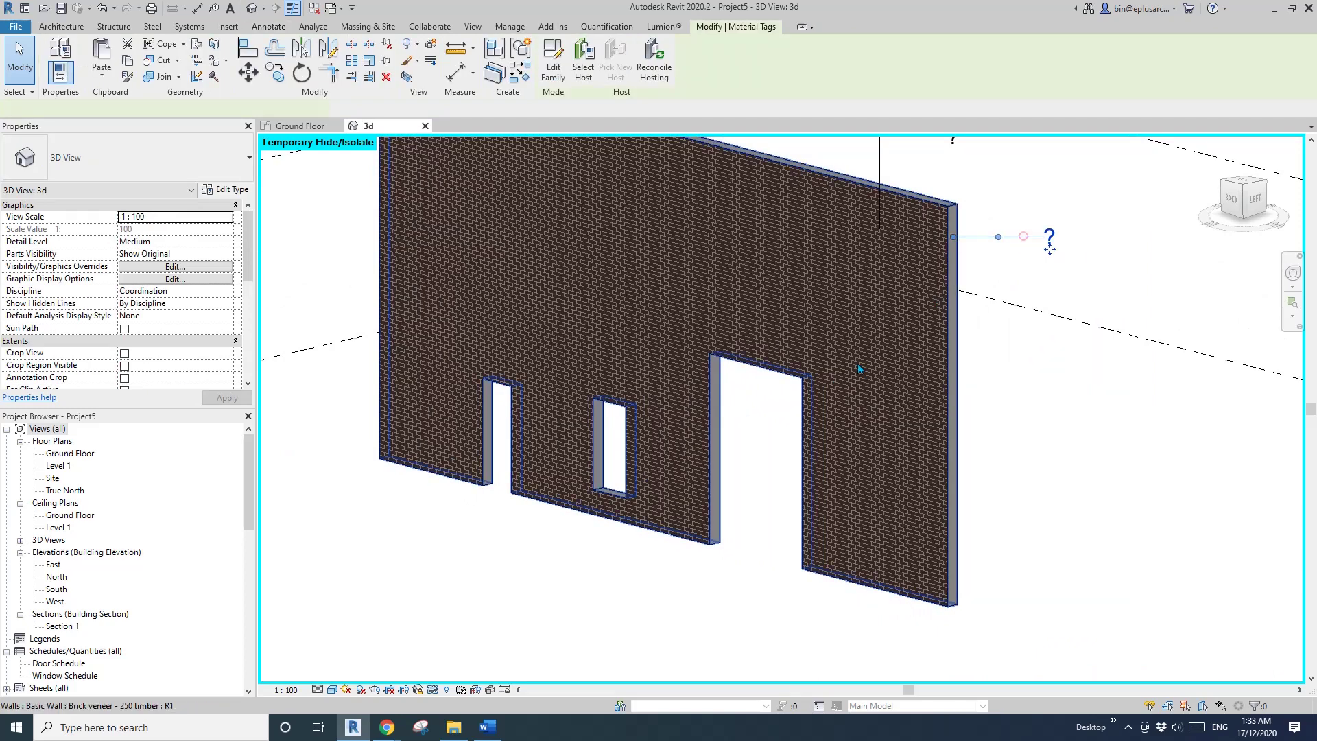
{"action": "left_click", "coordinate": [720, 546]}
{"action": "left_click", "coordinate": [452, 397]}
{"action": "scroll", "coordinate": [514, 452], "scroll_direction": "up", "scroll_amount": 5}
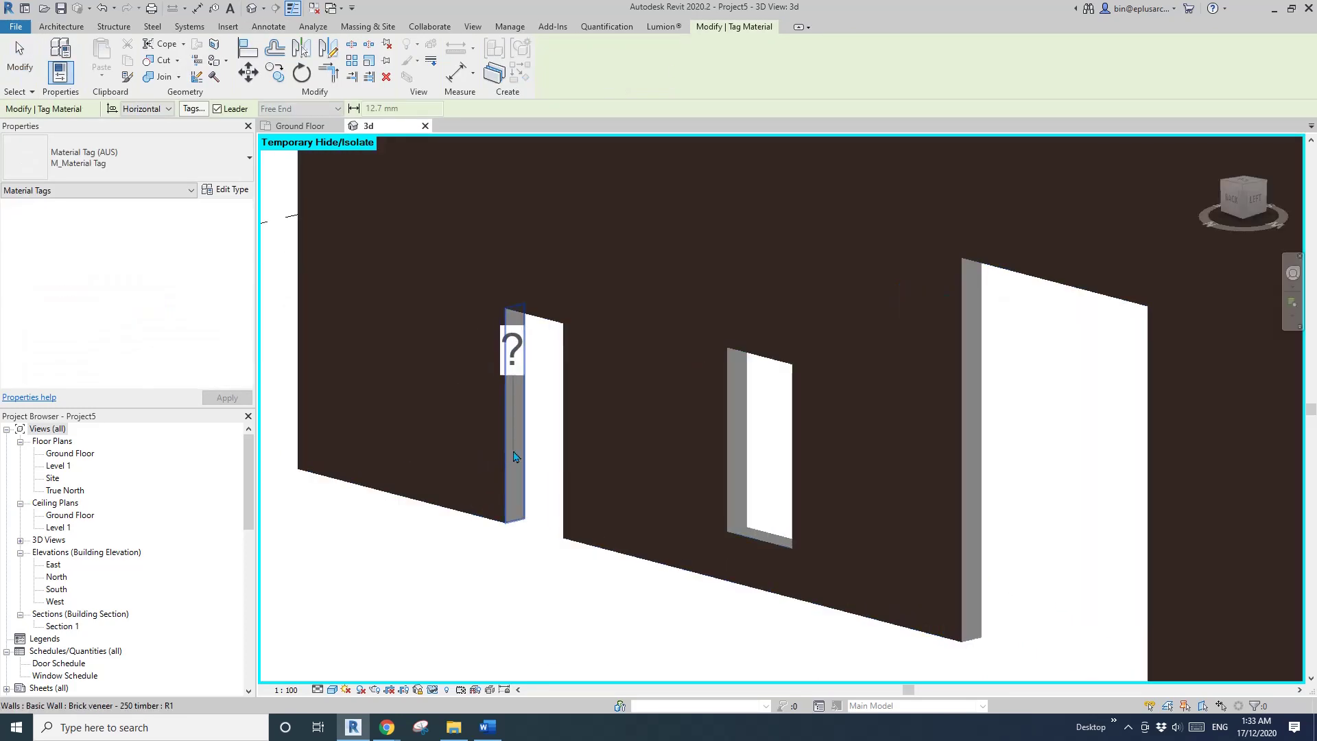
{"action": "scroll", "coordinate": [515, 457], "scroll_direction": "down", "scroll_amount": 4}
{"action": "left_click", "coordinate": [517, 529]}
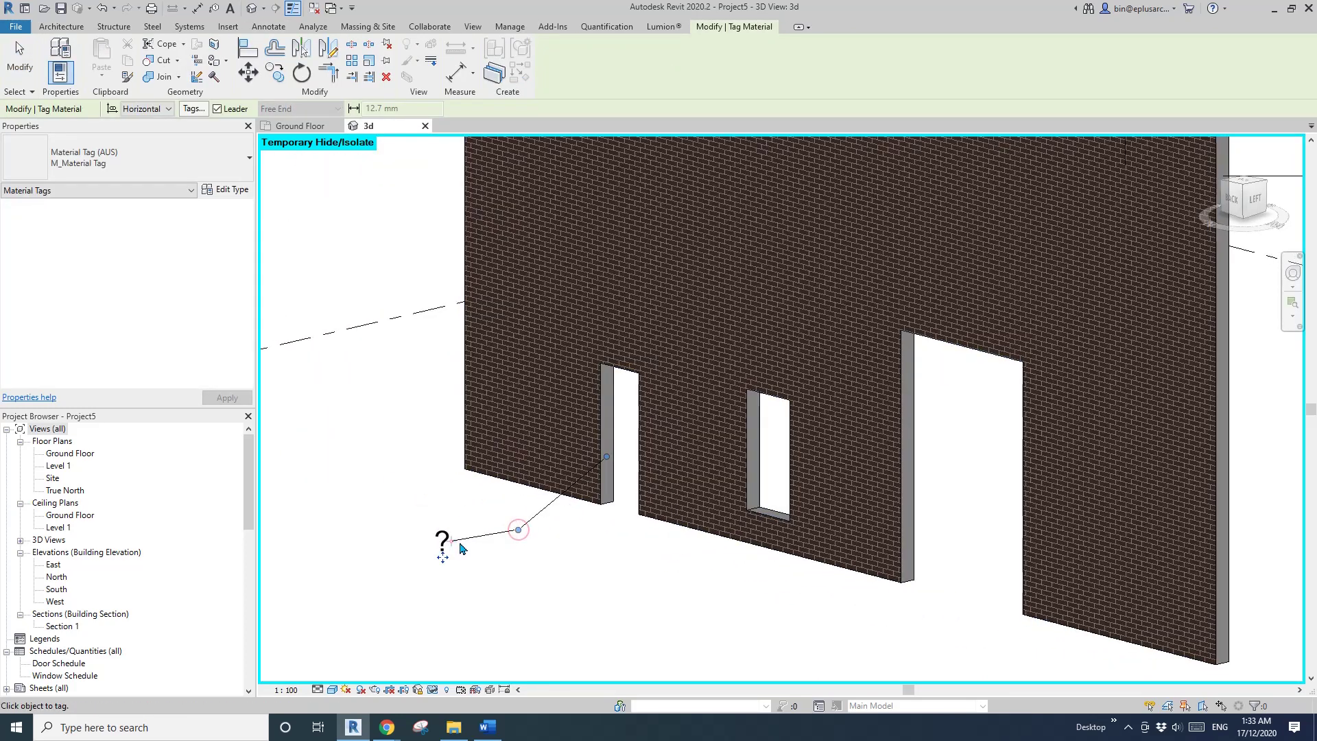
{"action": "left_click", "coordinate": [620, 609]}
{"action": "scroll", "coordinate": [619, 609], "scroll_direction": "down", "scroll_amount": 2}
{"action": "scroll", "coordinate": [617, 514], "scroll_direction": "up", "scroll_amount": 3}
{"action": "middle_click_drag", "start_coordinate": [761, 340], "coordinate": [744, 446]}
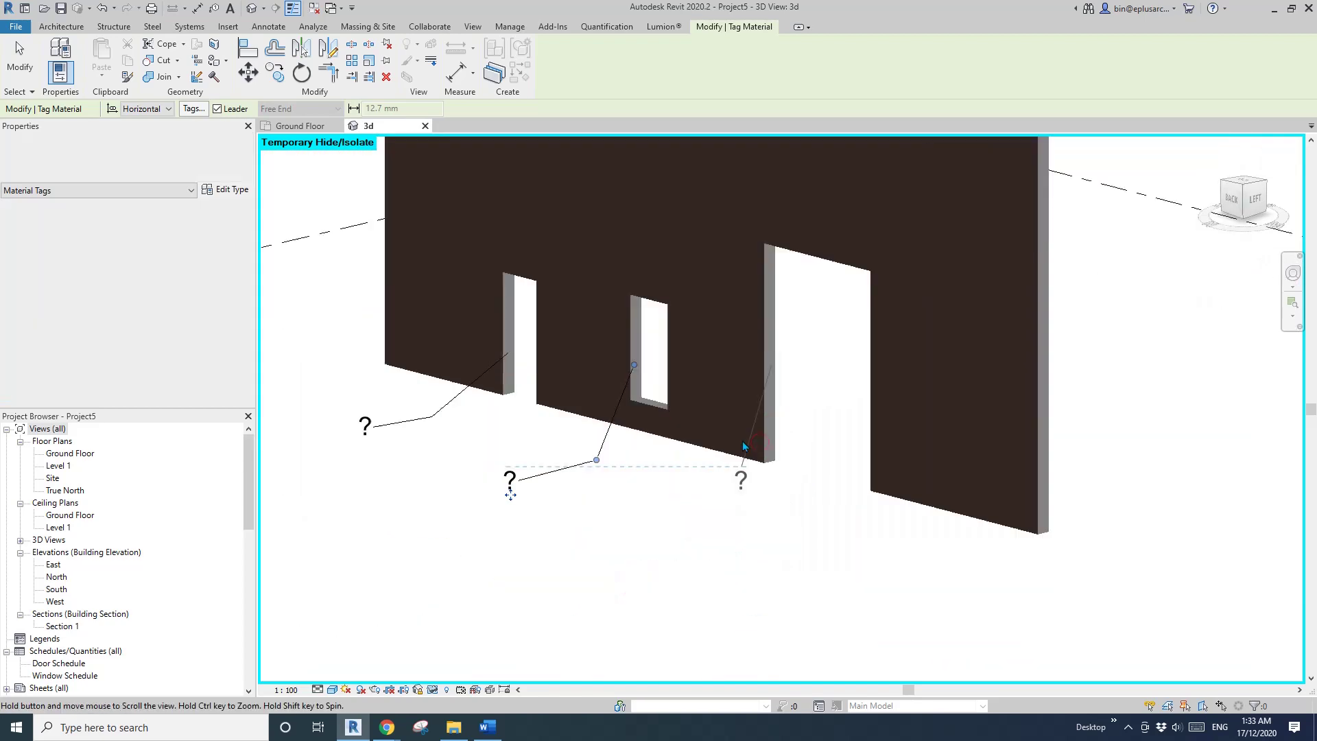
{"action": "left_click", "coordinate": [742, 440]}
Open a question-mark material tag's family for editing.
{"action": "key", "text": "Escape"}
{"action": "scroll", "coordinate": [746, 543], "scroll_direction": "down", "scroll_amount": 2}
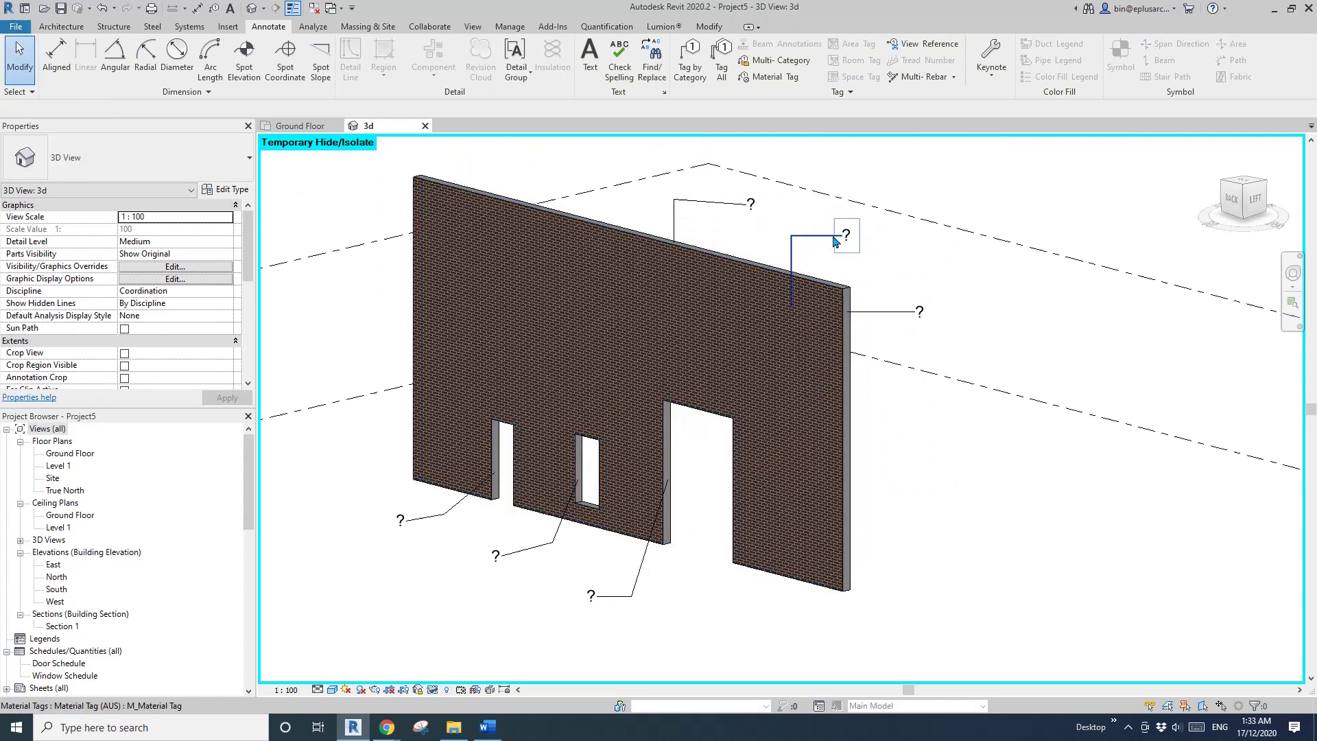
{"action": "left_click", "coordinate": [838, 239]}
{"action": "left_click", "coordinate": [553, 66]}
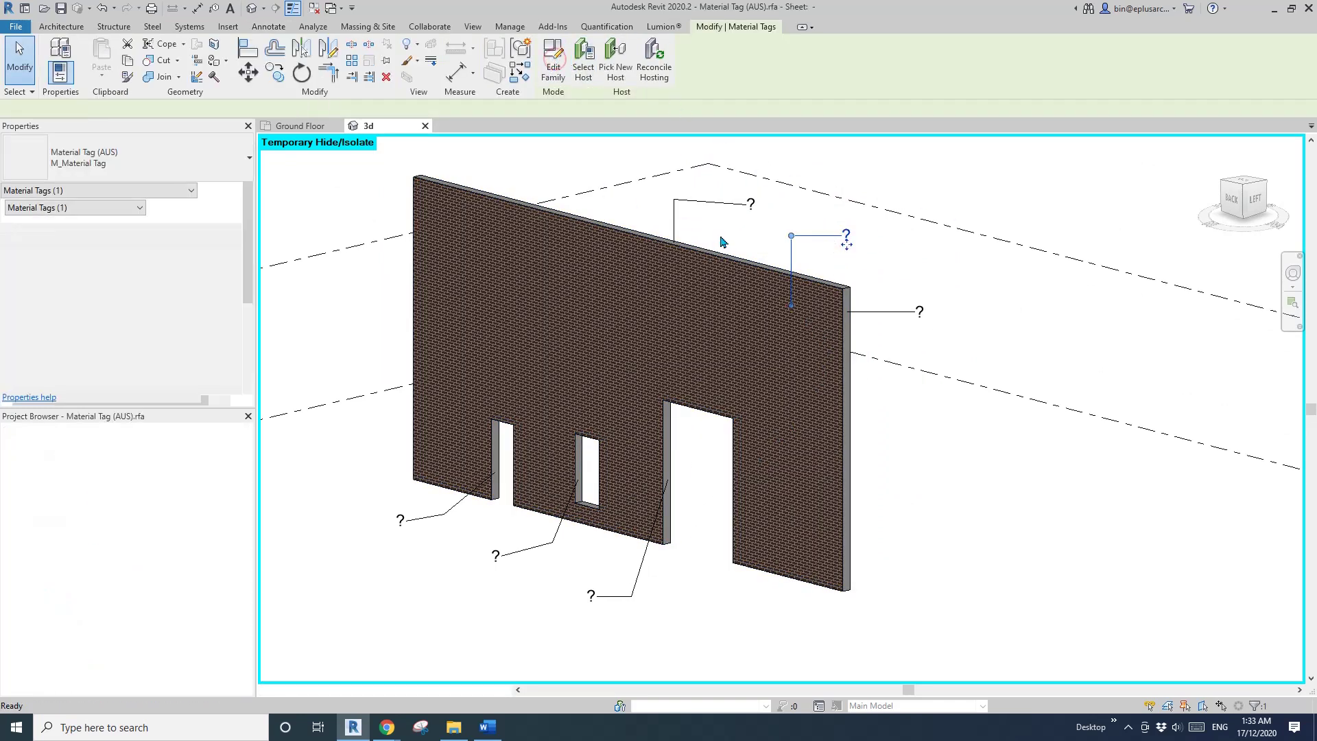
{"action": "scroll", "coordinate": [764, 404], "scroll_direction": "down", "scroll_amount": 1}
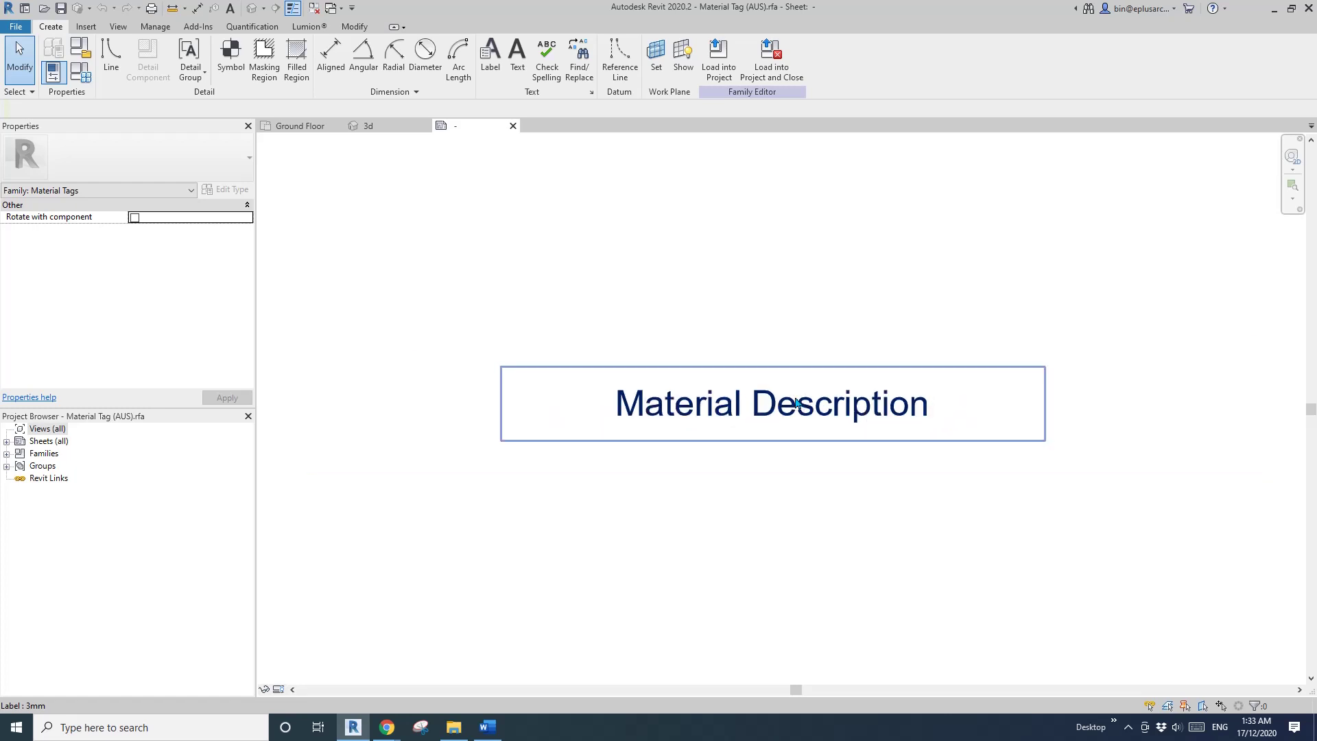
{"action": "scroll", "coordinate": [720, 411], "scroll_direction": "down", "scroll_amount": 1}
Switch the tag label from Description to Name and load it into the project unsaved.
{"action": "left_click", "coordinate": [644, 417]}
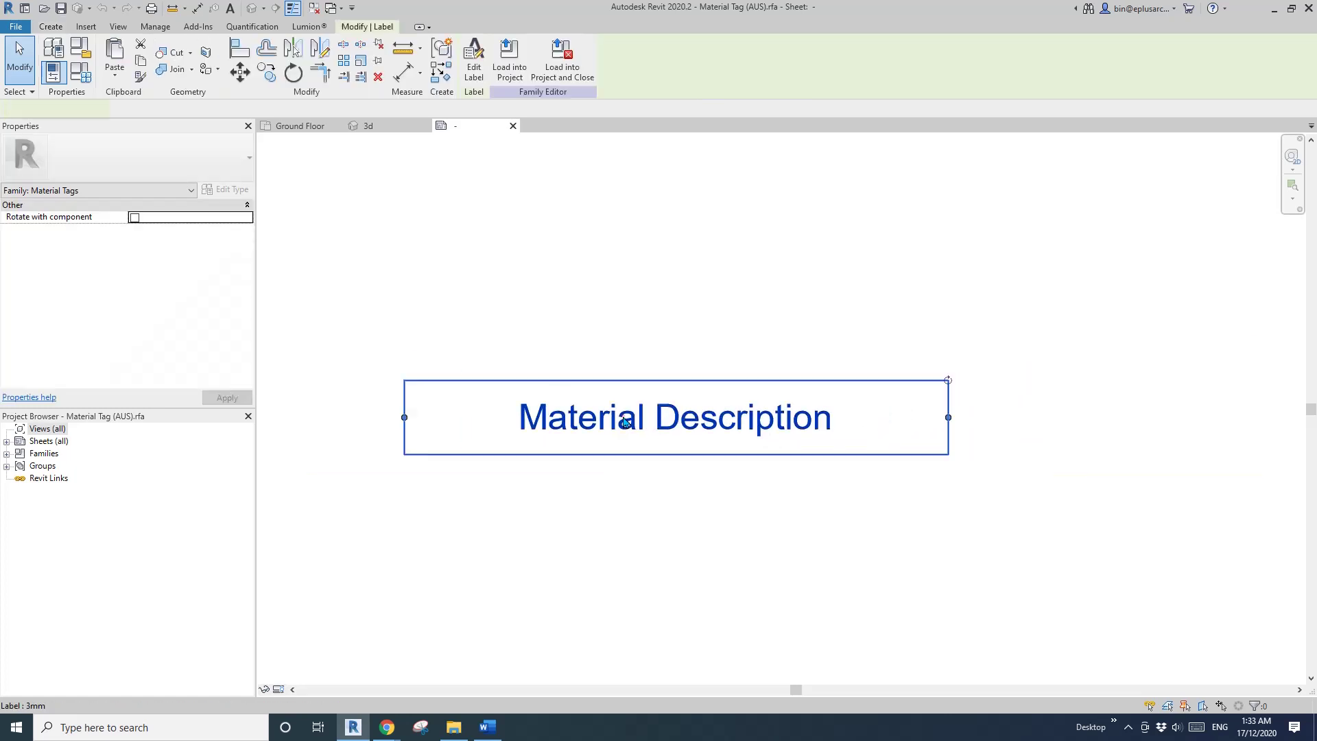
{"action": "left_click", "coordinate": [473, 66]}
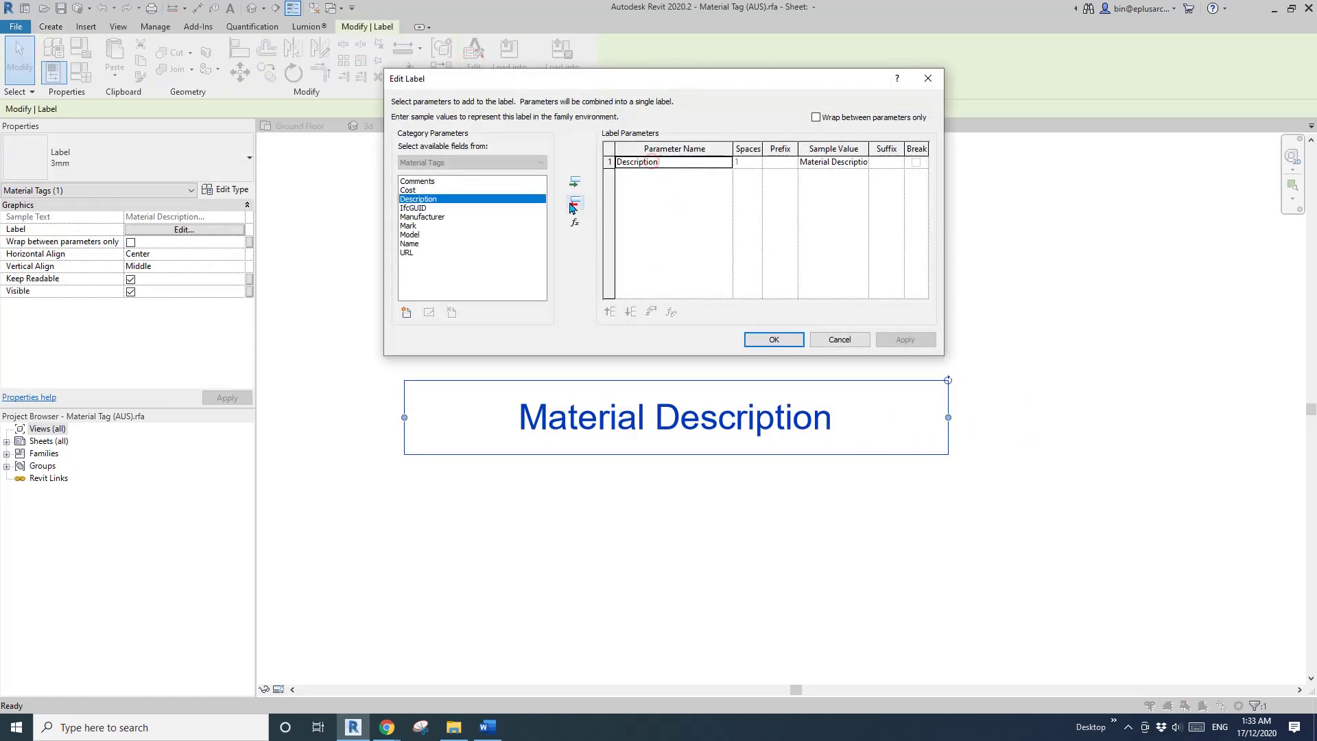
{"action": "left_click", "coordinate": [409, 243]}
{"action": "left_click", "coordinate": [574, 181]}
{"action": "left_click", "coordinate": [773, 340]}
{"action": "left_click", "coordinate": [557, 66]}
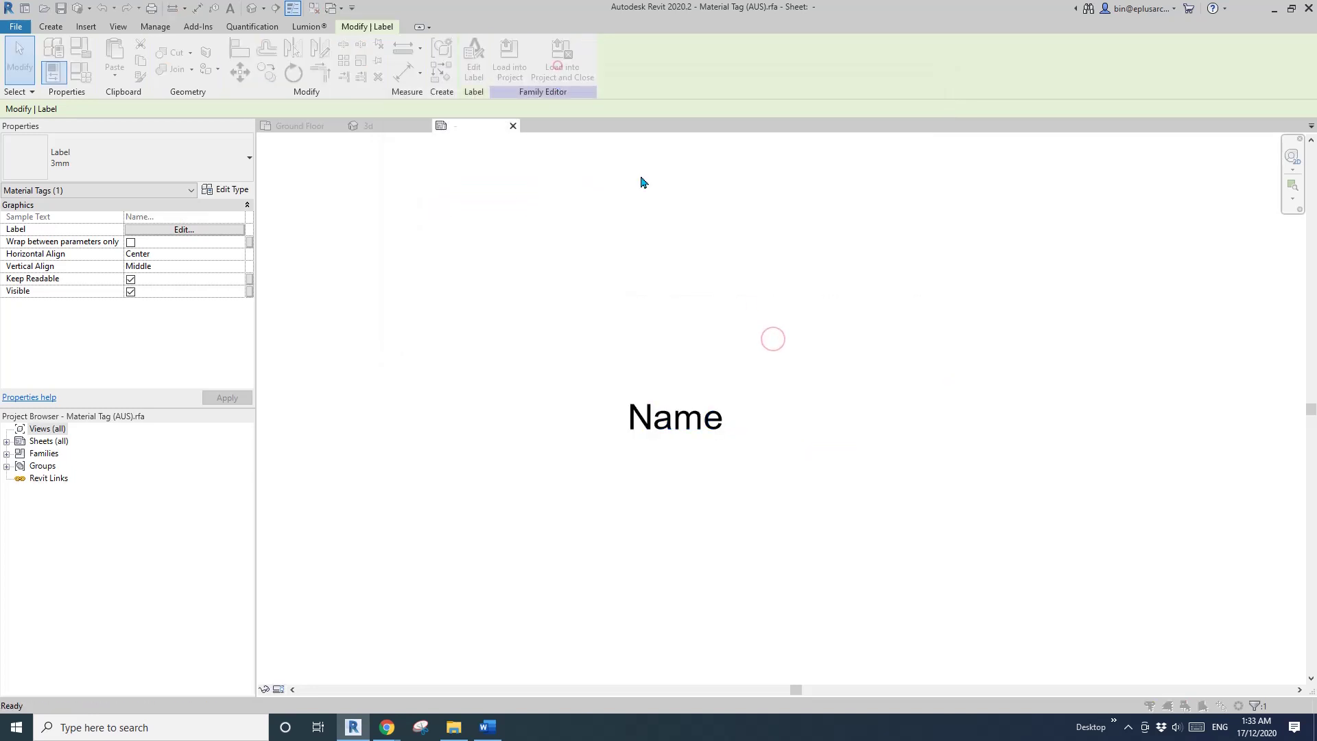
{"action": "left_click", "coordinate": [687, 373]}
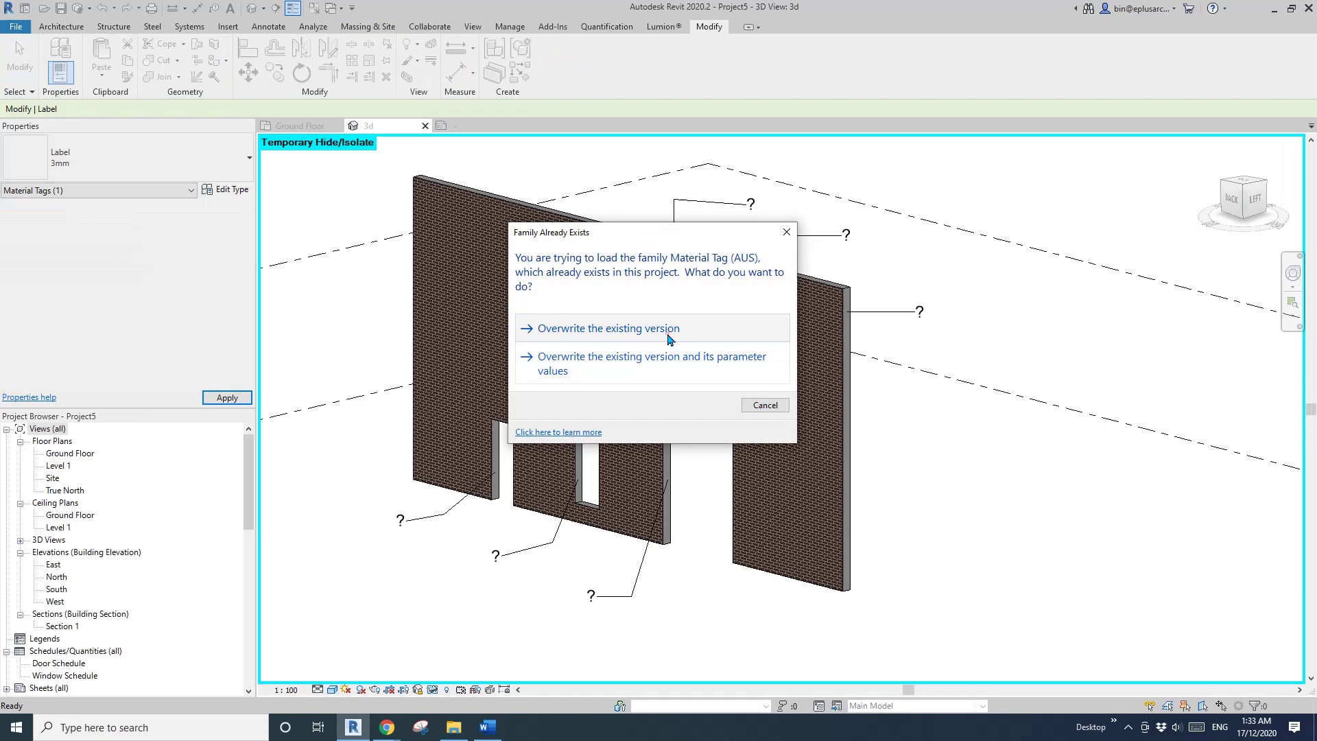
Move the Masonry - Brick - Brown material tag to a new spot above the wall.
{"action": "left_click", "coordinate": [607, 327]}
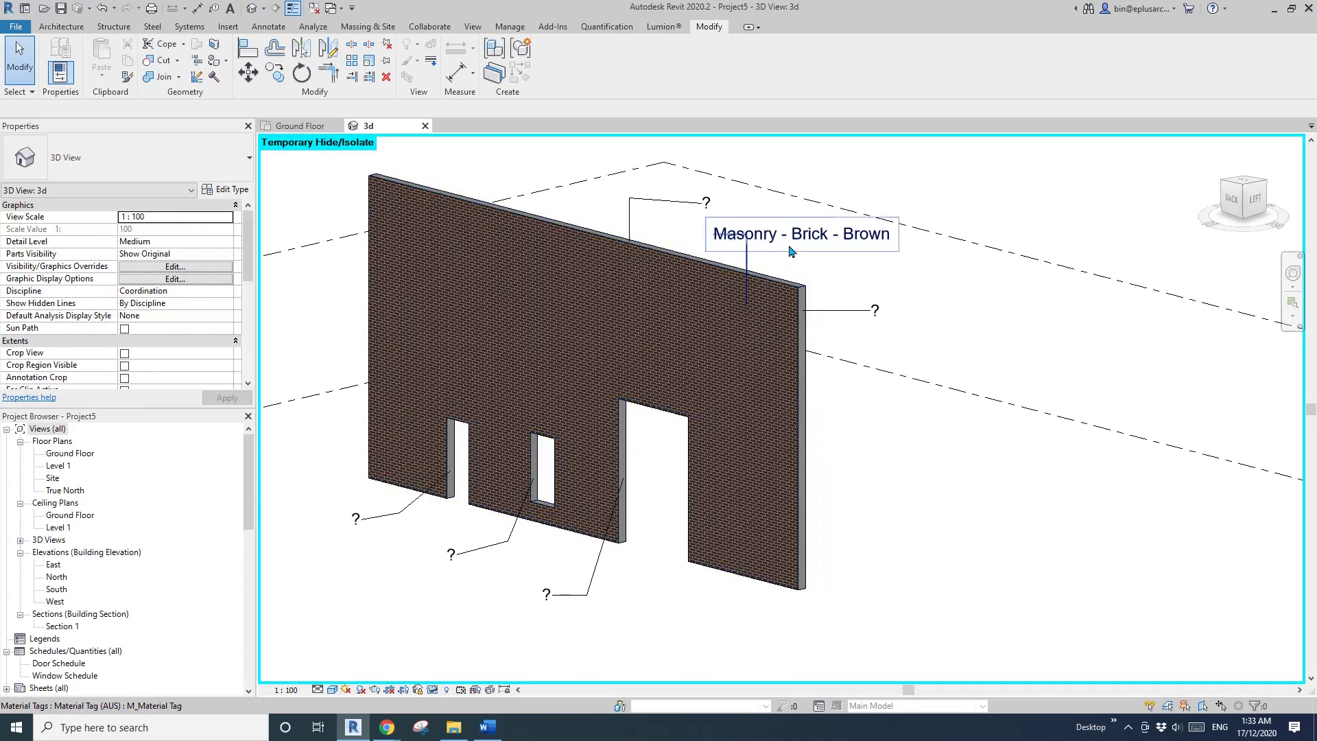
{"action": "left_click", "coordinate": [792, 252]}
{"action": "scroll", "coordinate": [803, 241], "scroll_direction": "up", "scroll_amount": 1}
{"action": "left_click", "coordinate": [803, 238]}
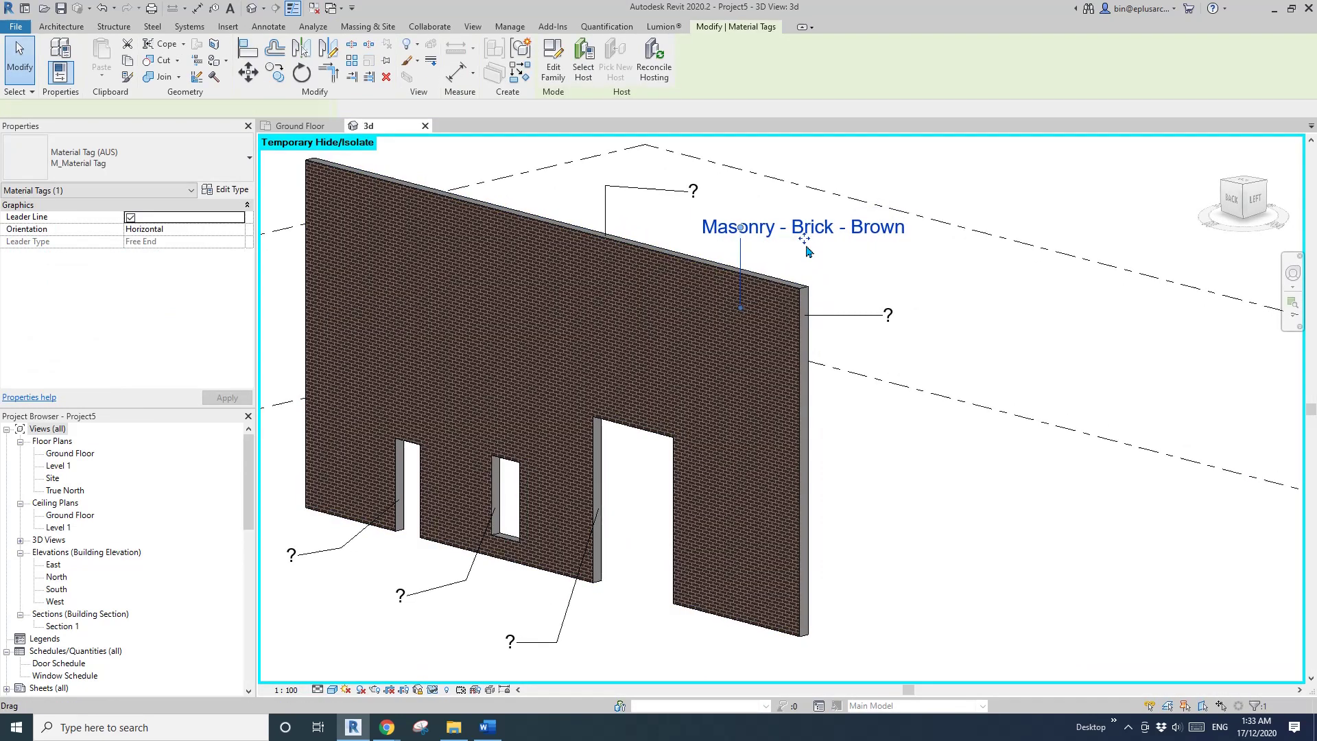
{"action": "left_click_drag", "start_coordinate": [802, 228], "coordinate": [755, 229]}
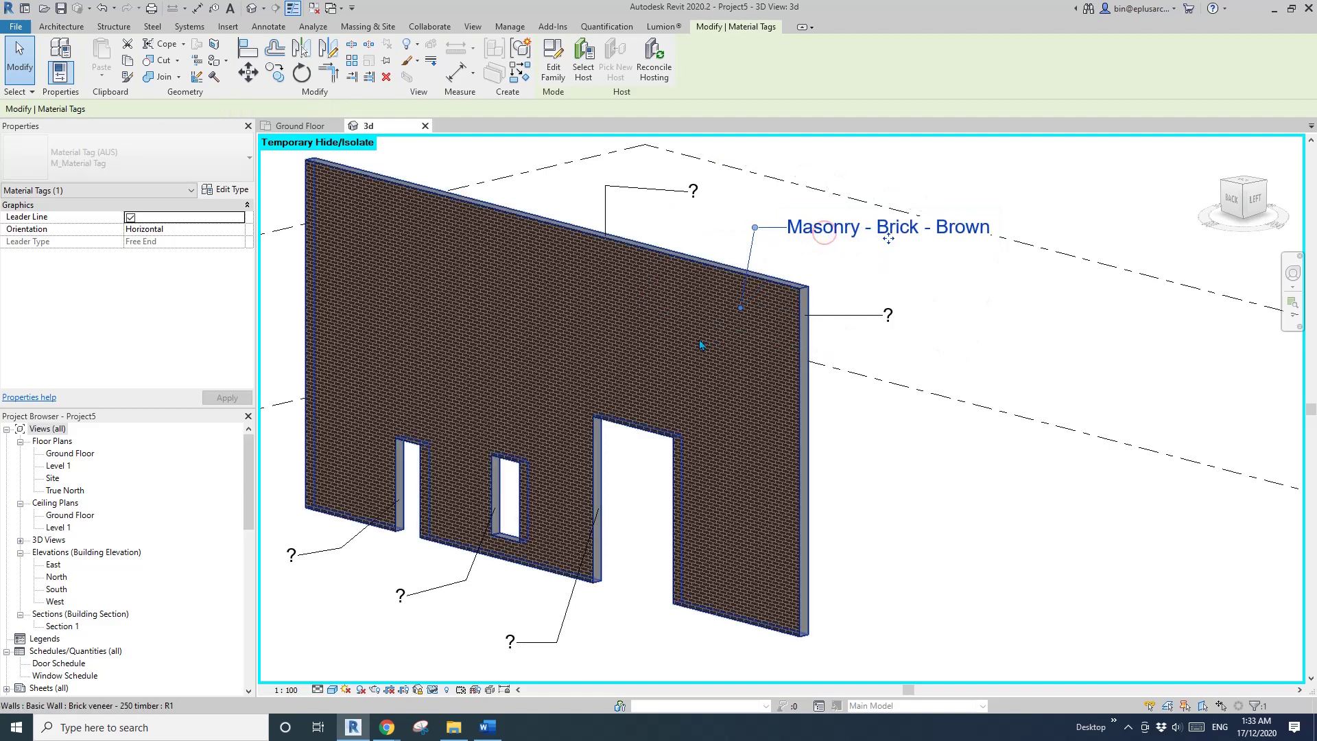
{"action": "left_click", "coordinate": [926, 412]}
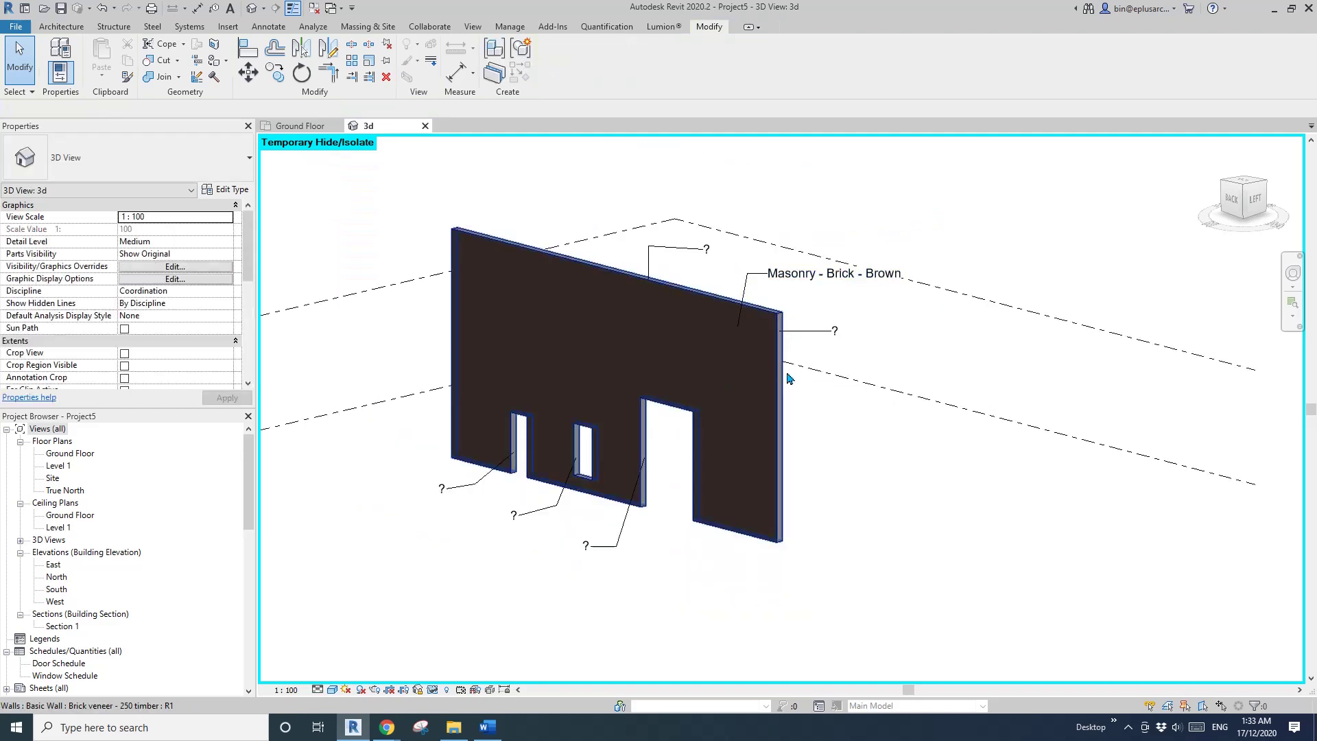
{"action": "scroll", "coordinate": [793, 370], "scroll_direction": "down", "scroll_amount": 1}
{"action": "scroll", "coordinate": [792, 339], "scroll_direction": "up", "scroll_amount": 2}
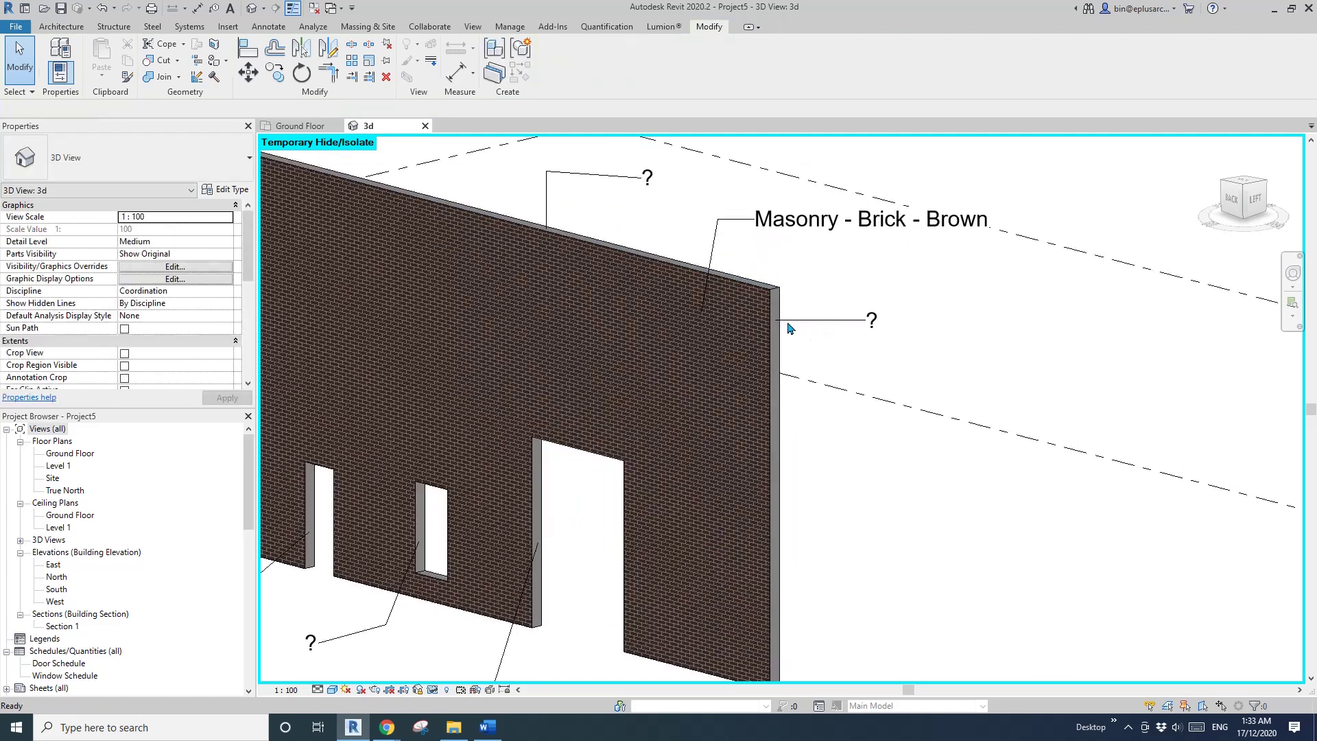
Reframe the 3D view so the whole tagged brick wall is centred.
{"action": "left_click", "coordinate": [568, 180]}
{"action": "scroll", "coordinate": [678, 422], "scroll_direction": "down", "scroll_amount": 2}
{"action": "middle_click_drag", "start_coordinate": [678, 422], "coordinate": [658, 476]}
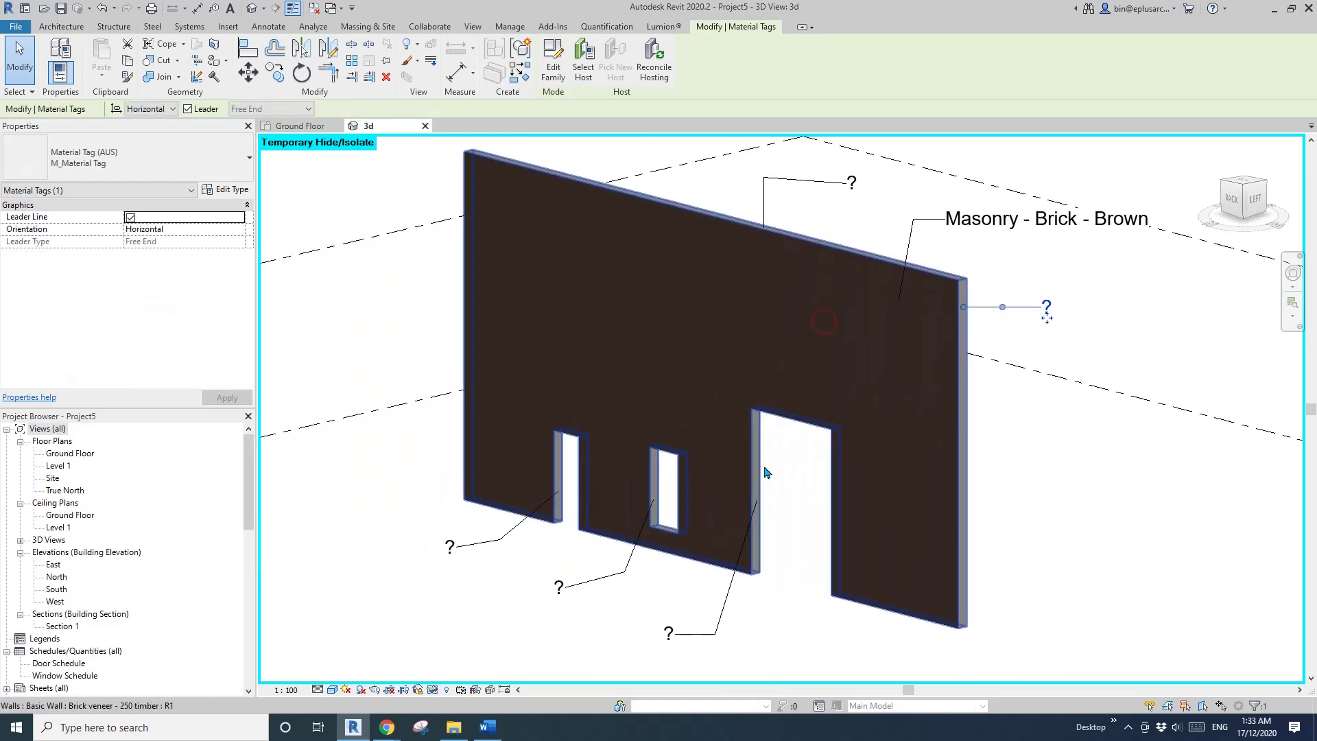
{"action": "scroll", "coordinate": [659, 476], "scroll_direction": "down", "scroll_amount": 1}
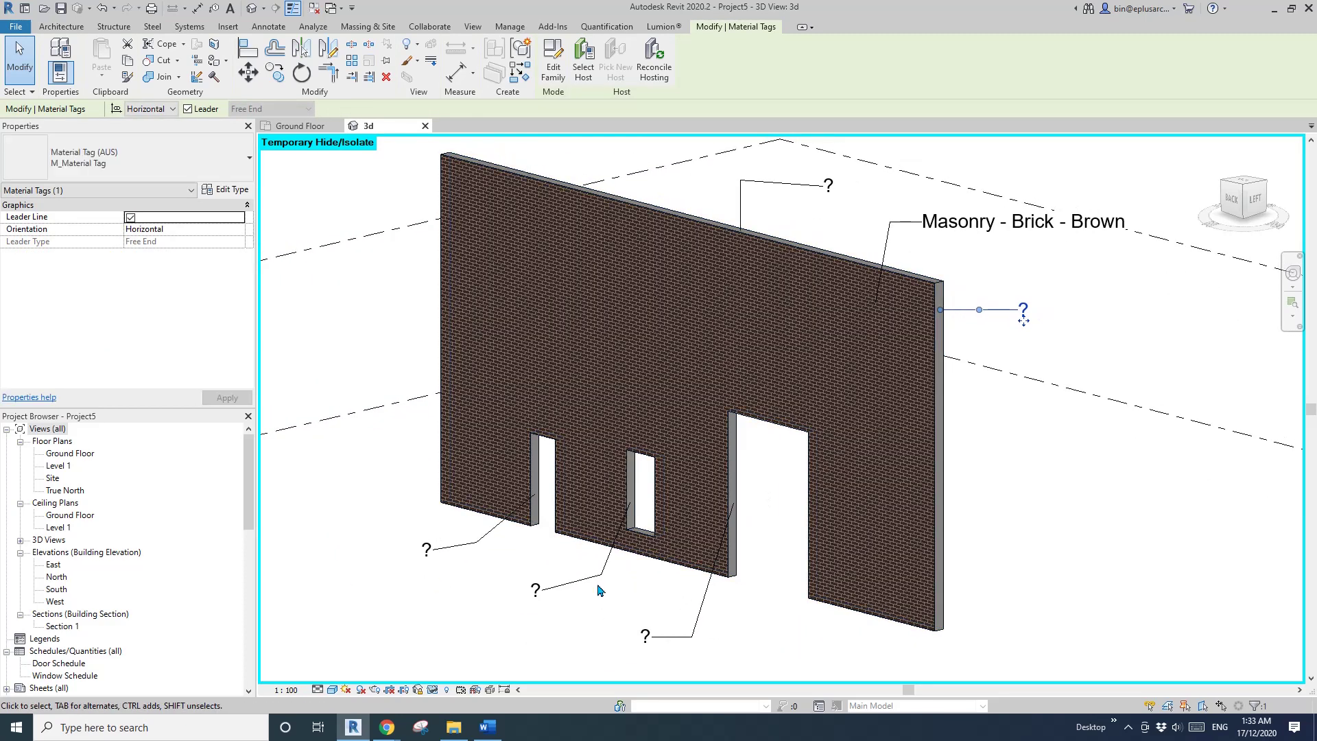
{"action": "scroll", "coordinate": [760, 549], "scroll_direction": "down", "scroll_amount": 1}
{"action": "middle_click_drag", "start_coordinate": [759, 550], "coordinate": [713, 536]}
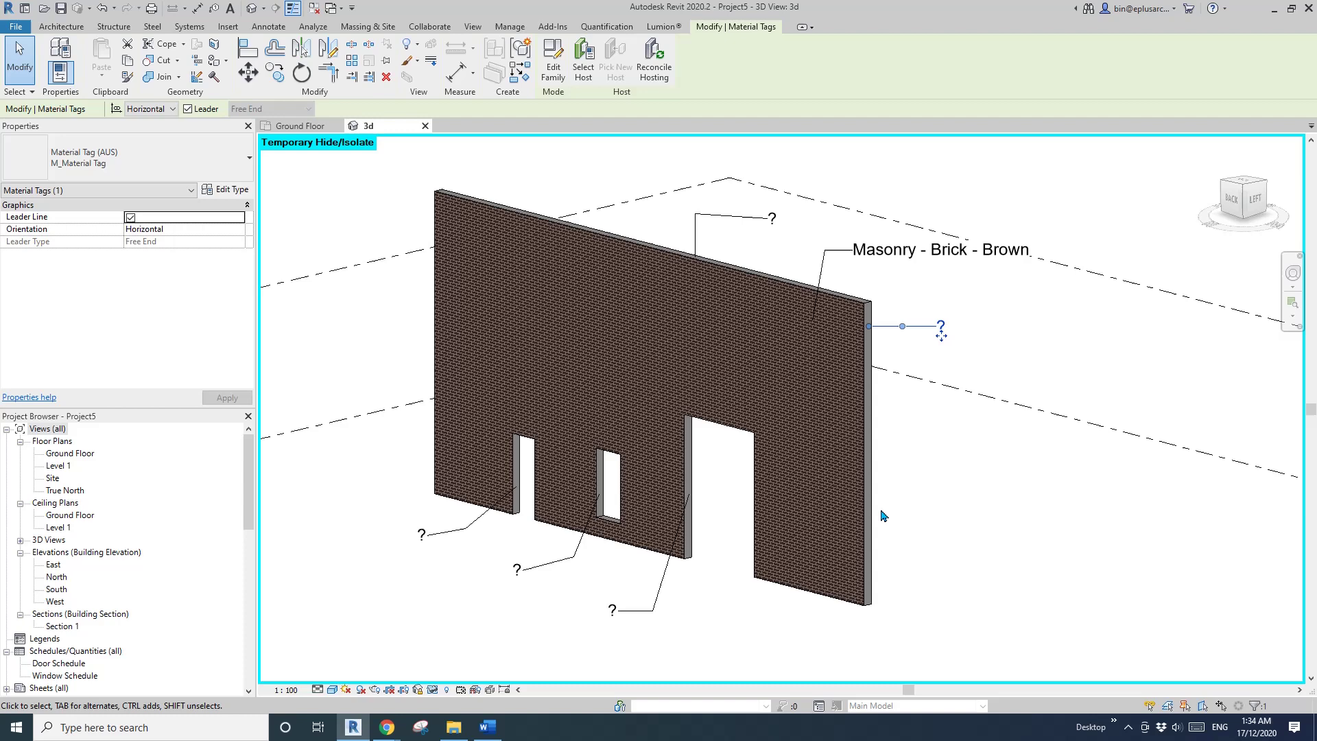
{"action": "middle_click_drag", "start_coordinate": [882, 517], "coordinate": [963, 493]}
{"action": "left_click", "coordinate": [965, 494]}
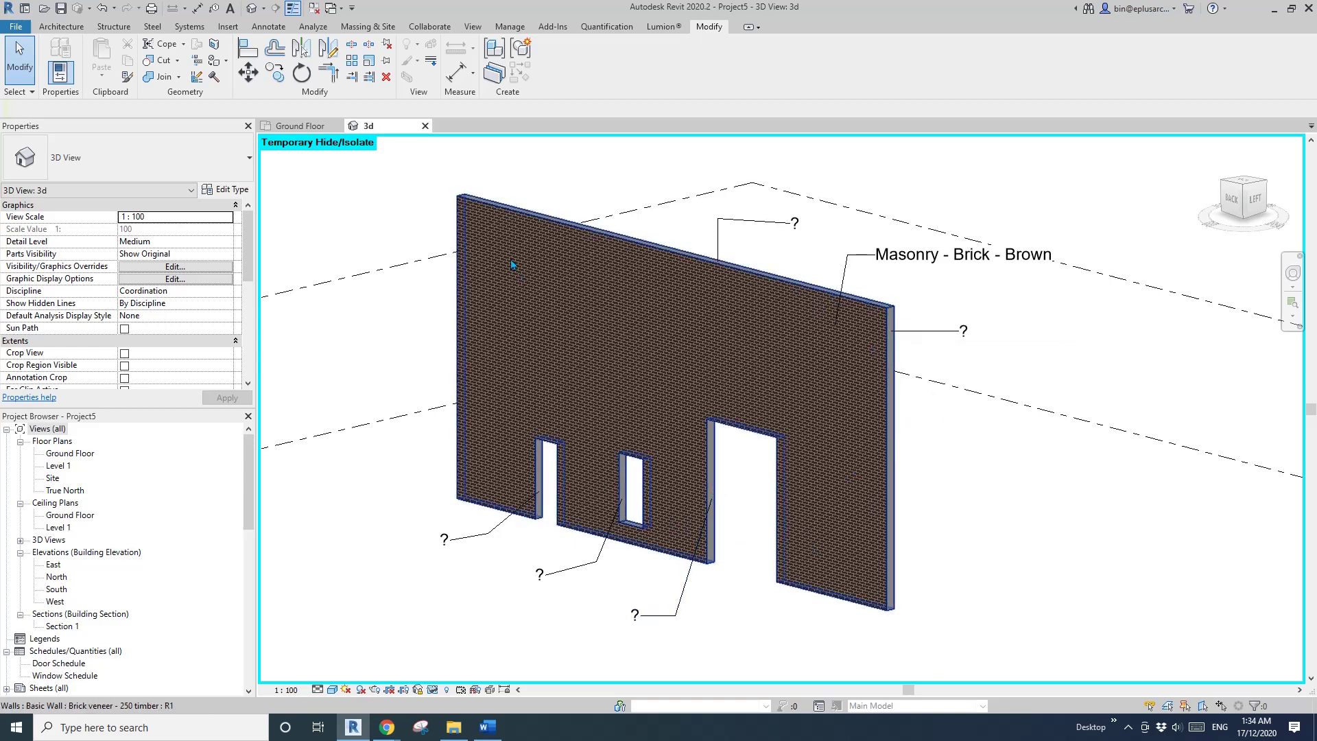
Paint Masonry - Brick - Brown onto the wall's end face and door jamb.
{"action": "left_click", "coordinate": [511, 27]}
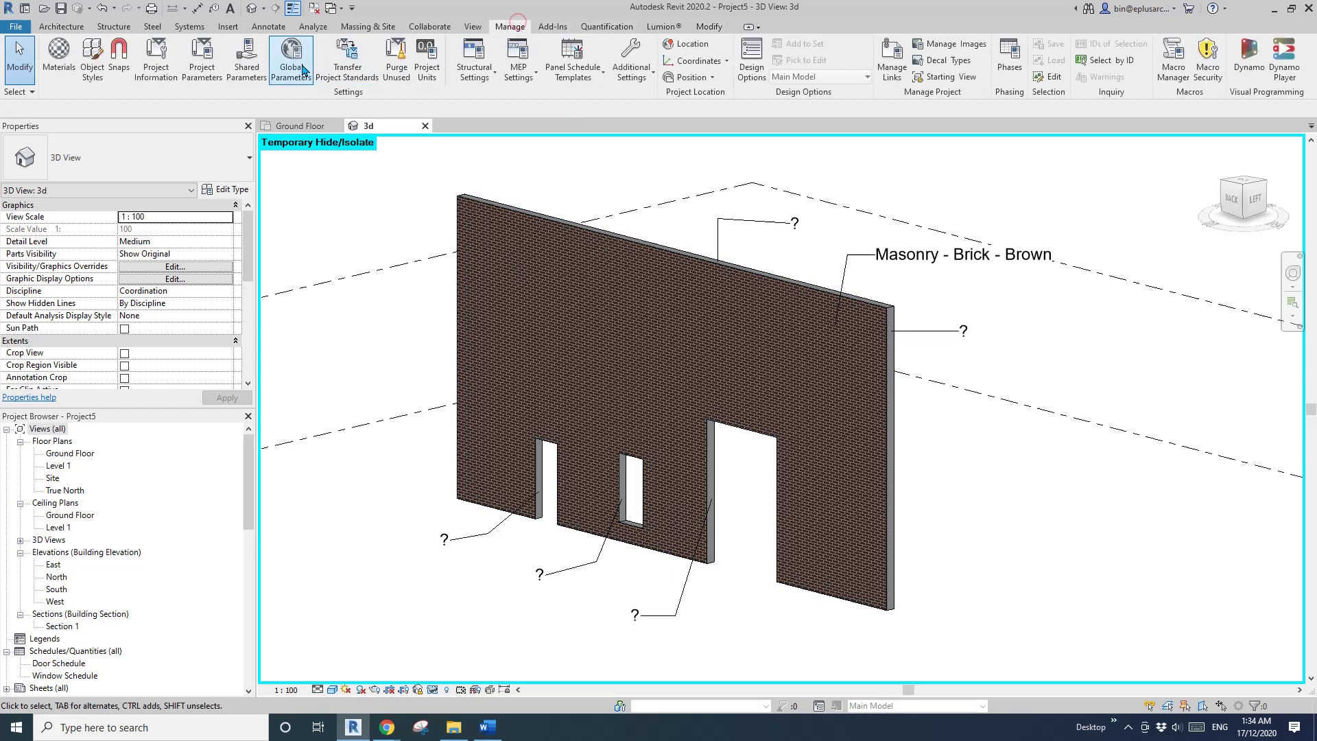
{"action": "left_click", "coordinate": [709, 28]}
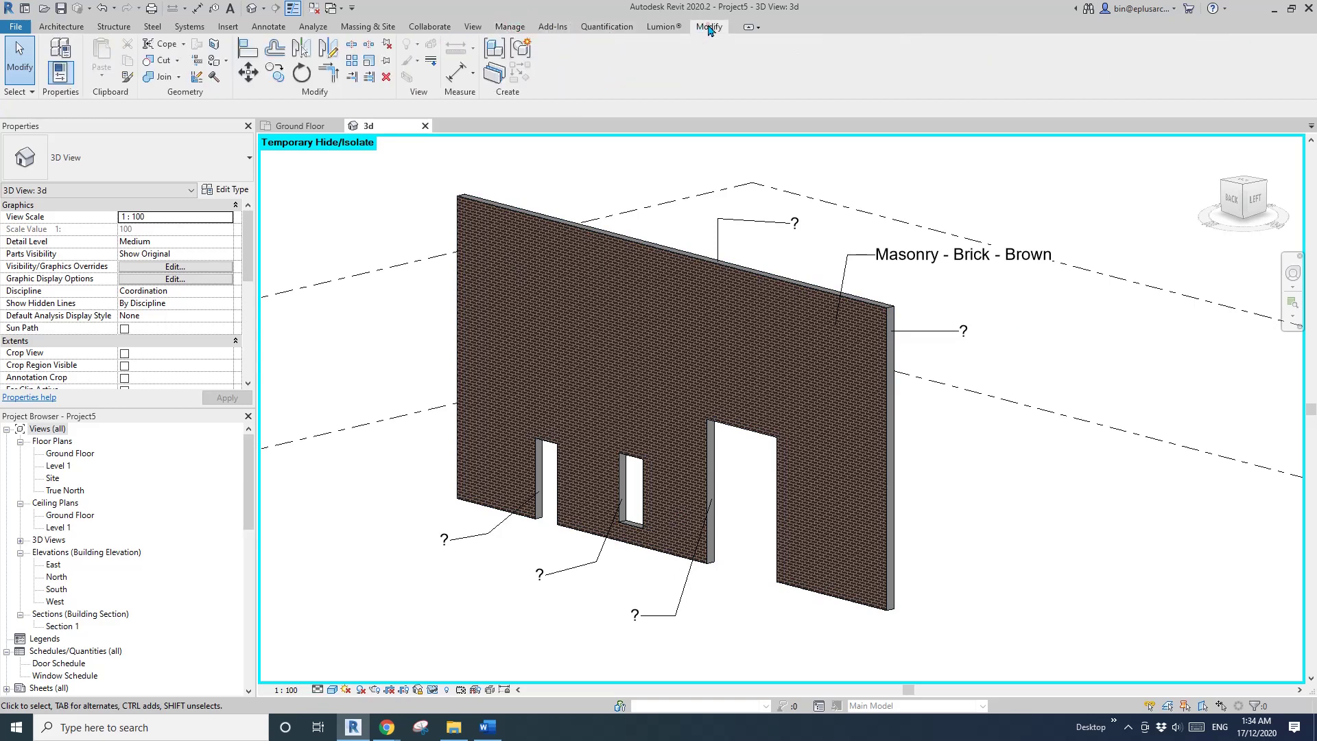
{"action": "left_click", "coordinate": [216, 64]}
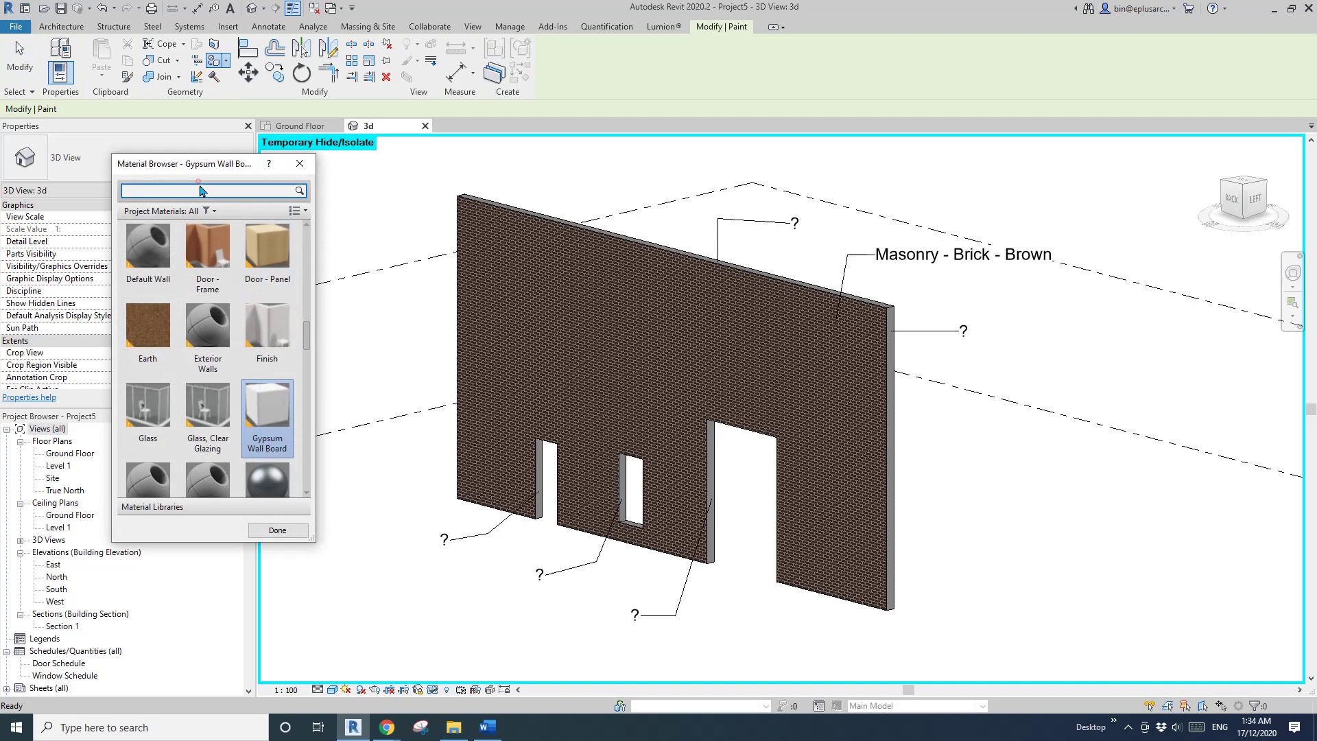
{"action": "type", "text": "brick"}
{"action": "key", "text": "Return"}
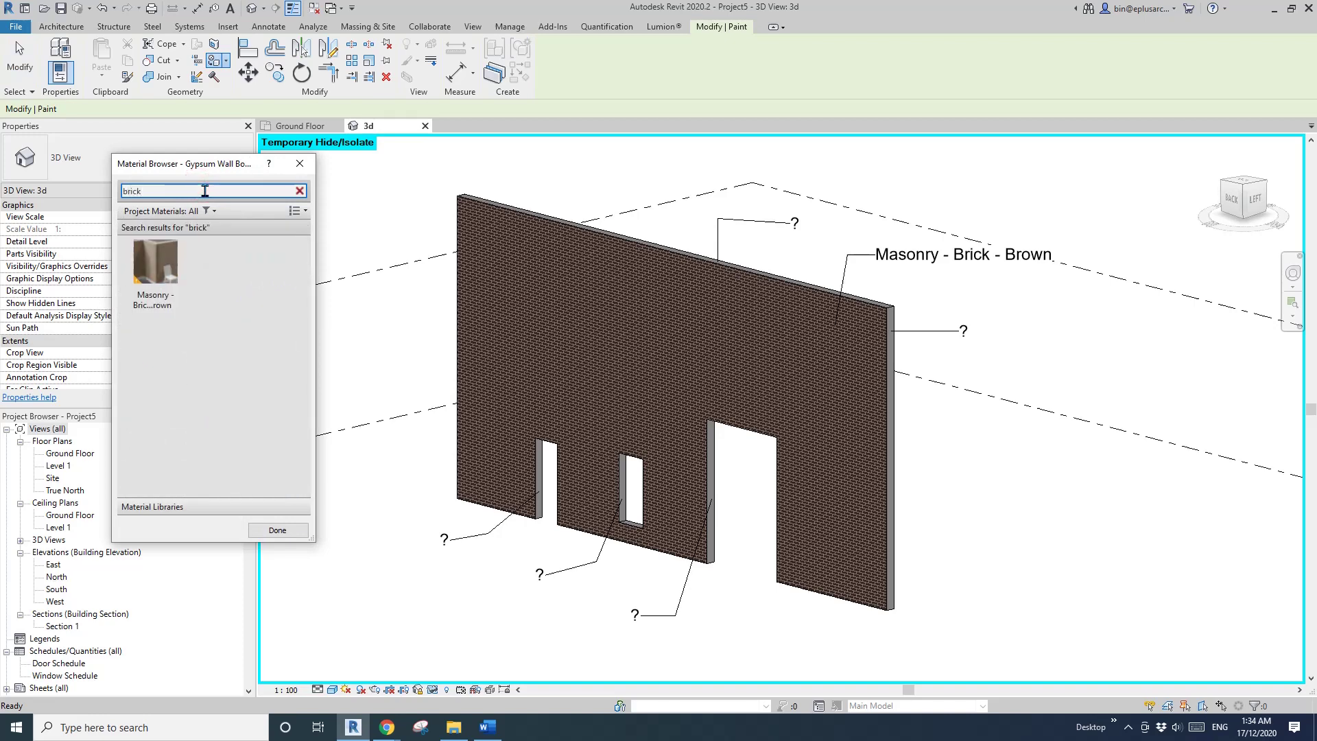
{"action": "left_click", "coordinate": [155, 272]}
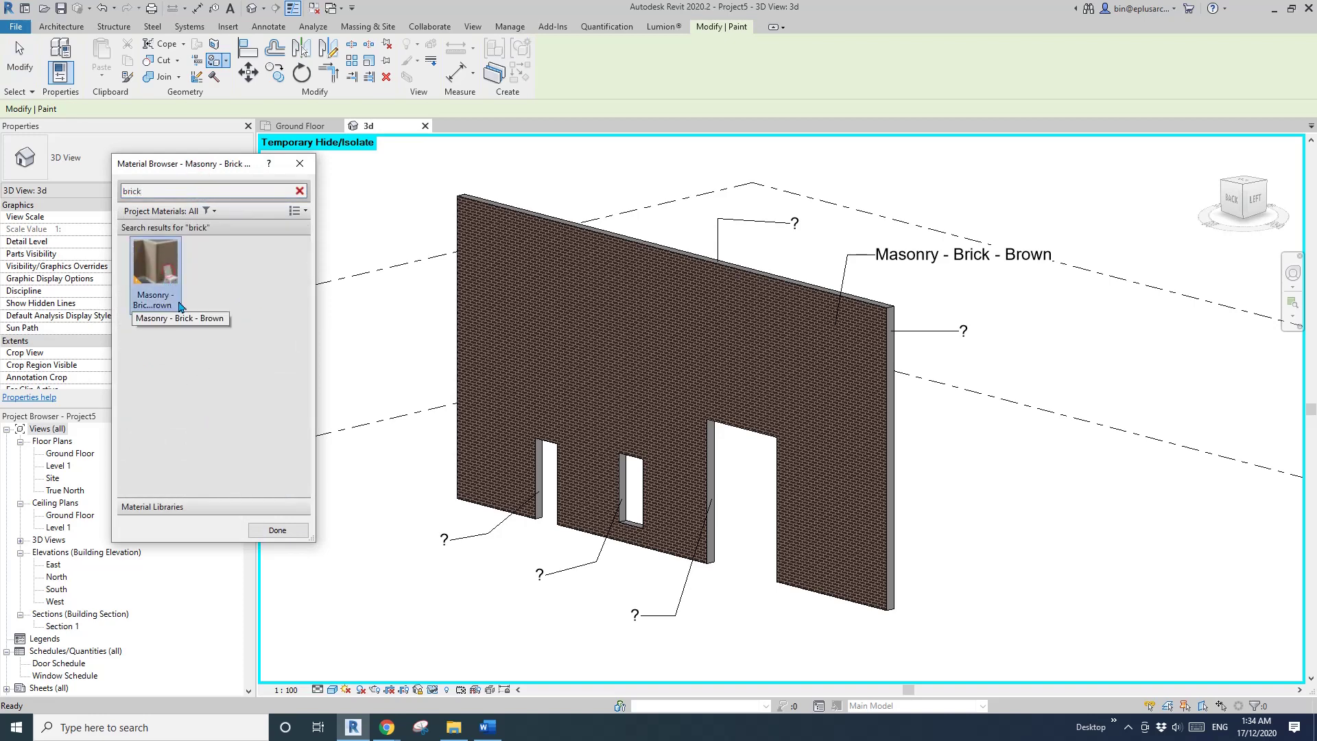
{"action": "scroll", "coordinate": [904, 618], "scroll_direction": "up", "scroll_amount": 5}
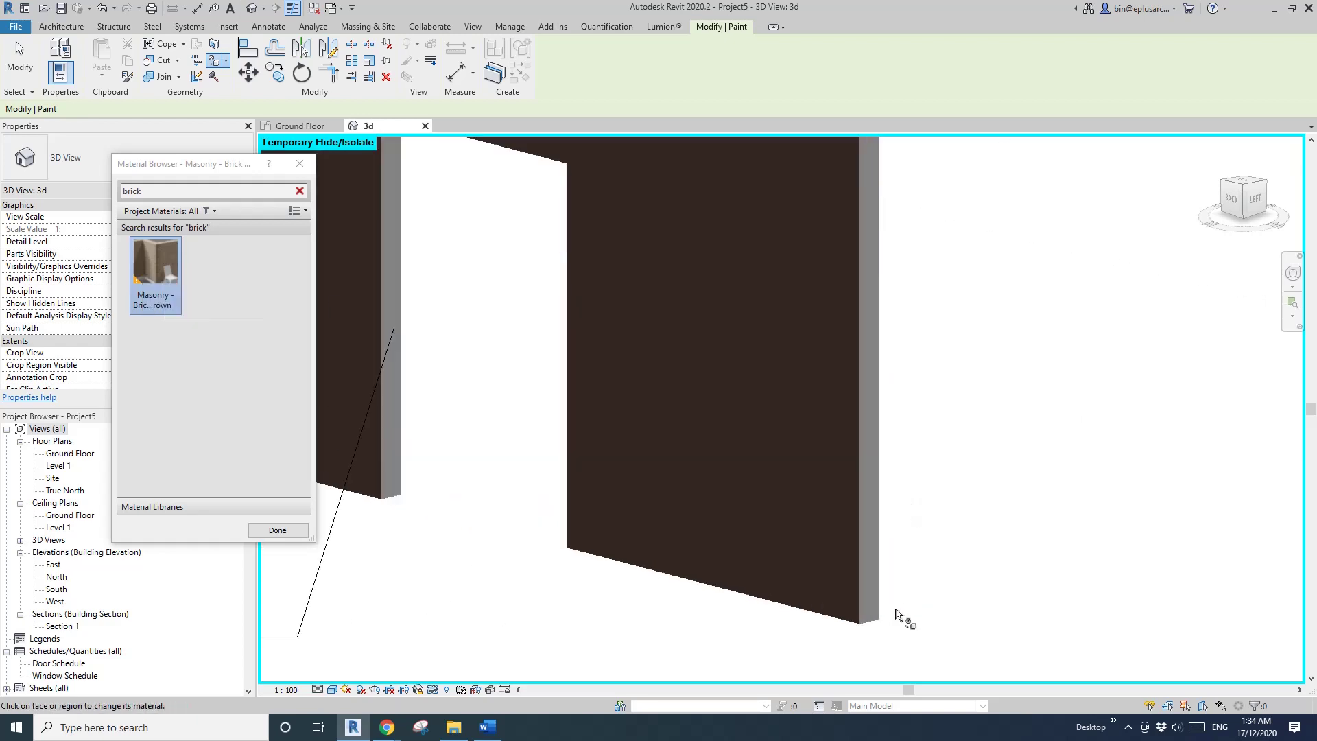
{"action": "scroll", "coordinate": [897, 616], "scroll_direction": "down", "scroll_amount": 2}
{"action": "left_click", "coordinate": [867, 600]}
{"action": "scroll", "coordinate": [792, 457], "scroll_direction": "down", "scroll_amount": 3}
{"action": "middle_click_drag", "start_coordinate": [792, 458], "coordinate": [689, 442]}
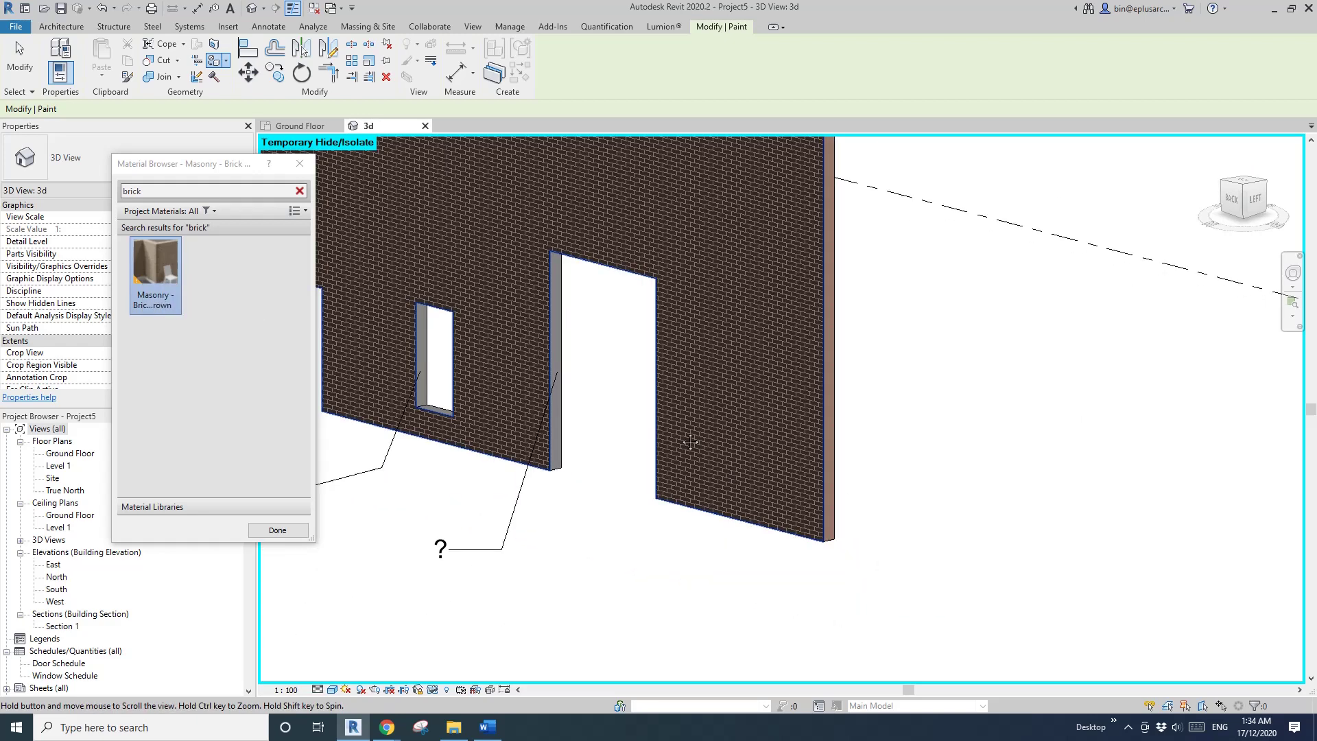
{"action": "scroll", "coordinate": [689, 442], "scroll_direction": "down", "scroll_amount": 3}
{"action": "scroll", "coordinate": [587, 489], "scroll_direction": "up", "scroll_amount": 6}
{"action": "scroll", "coordinate": [587, 489], "scroll_direction": "up", "scroll_amount": 2}
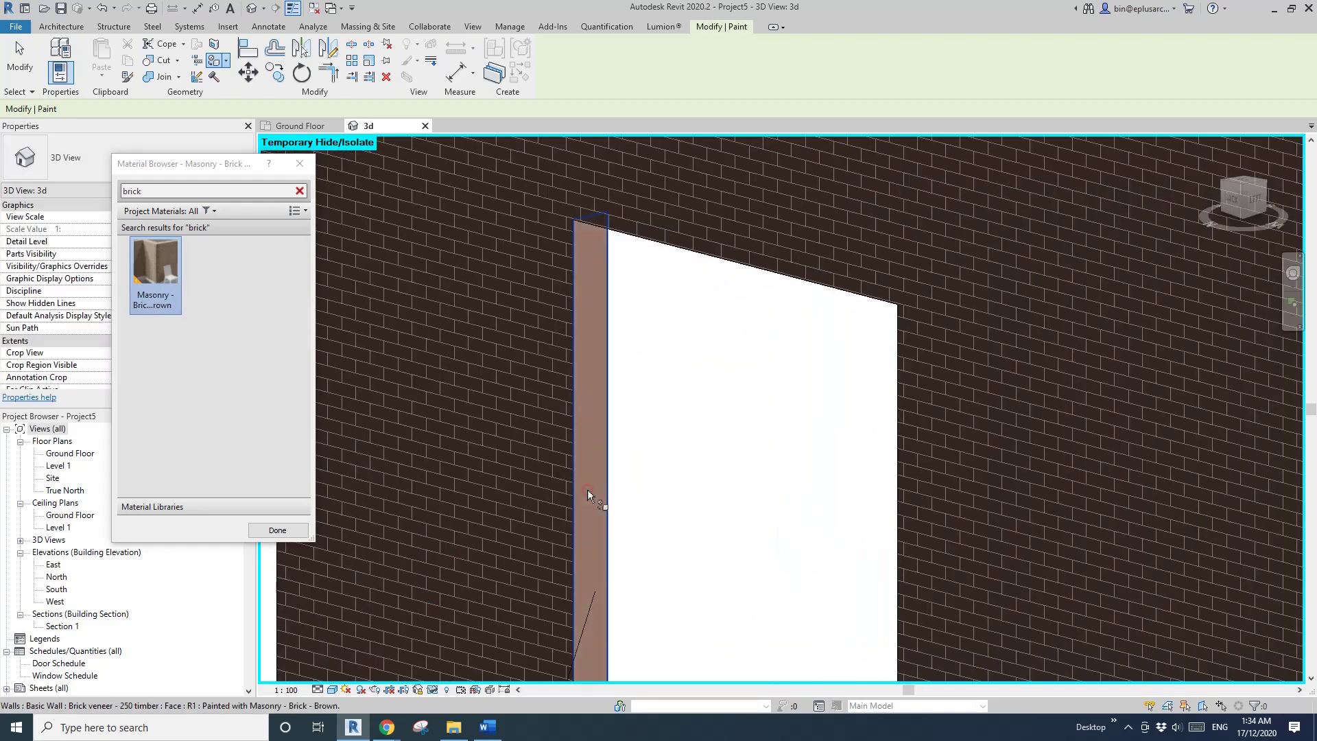
{"action": "scroll", "coordinate": [588, 489], "scroll_direction": "down", "scroll_amount": 6}
{"action": "middle_click_drag", "start_coordinate": [638, 463], "coordinate": [658, 432]}
{"action": "scroll", "coordinate": [690, 310], "scroll_direction": "up", "scroll_amount": 2}
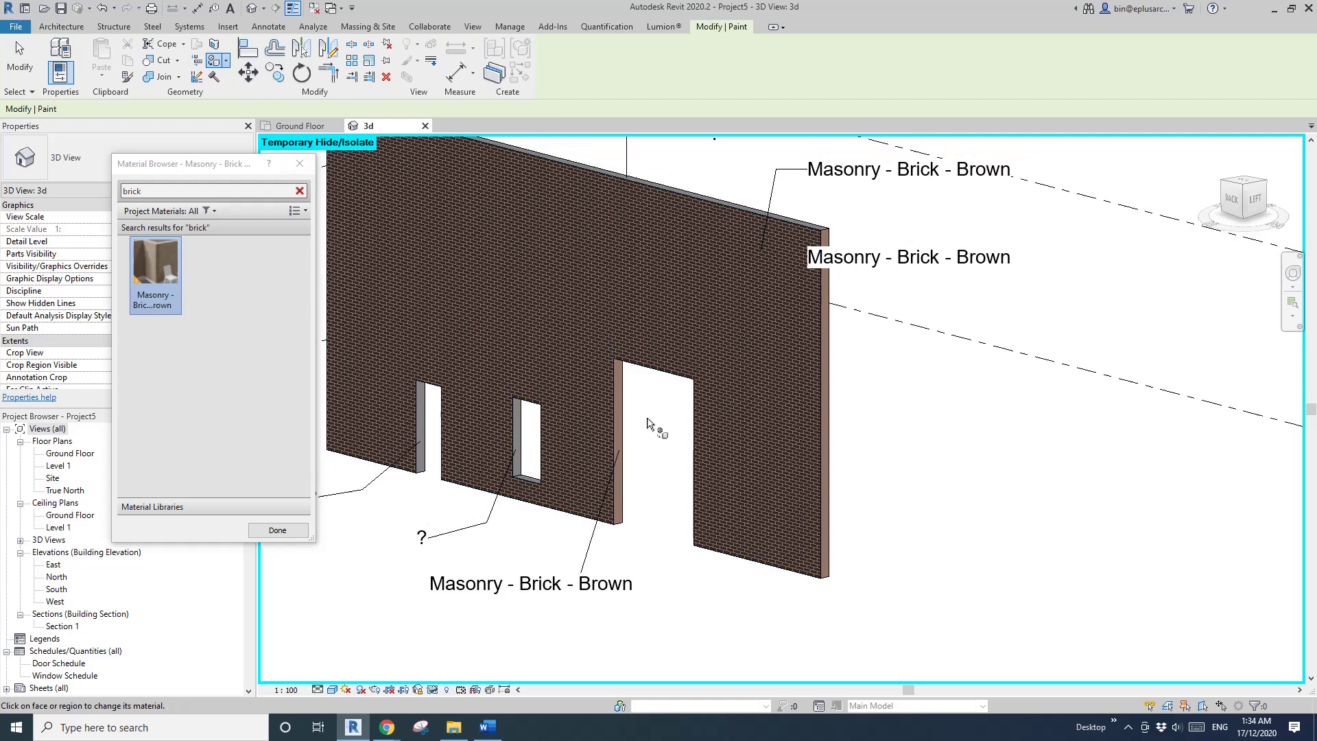
{"action": "mouse_move", "coordinate": [673, 452]}
{"action": "middle_mouse_down"}
{"action": "mouse_move", "coordinate": [668, 432]}
{"action": "mouse_move", "coordinate": [674, 442]}
{"action": "middle_mouse_up"}
{"action": "scroll", "coordinate": [894, 335], "scroll_direction": "up", "scroll_amount": 1}
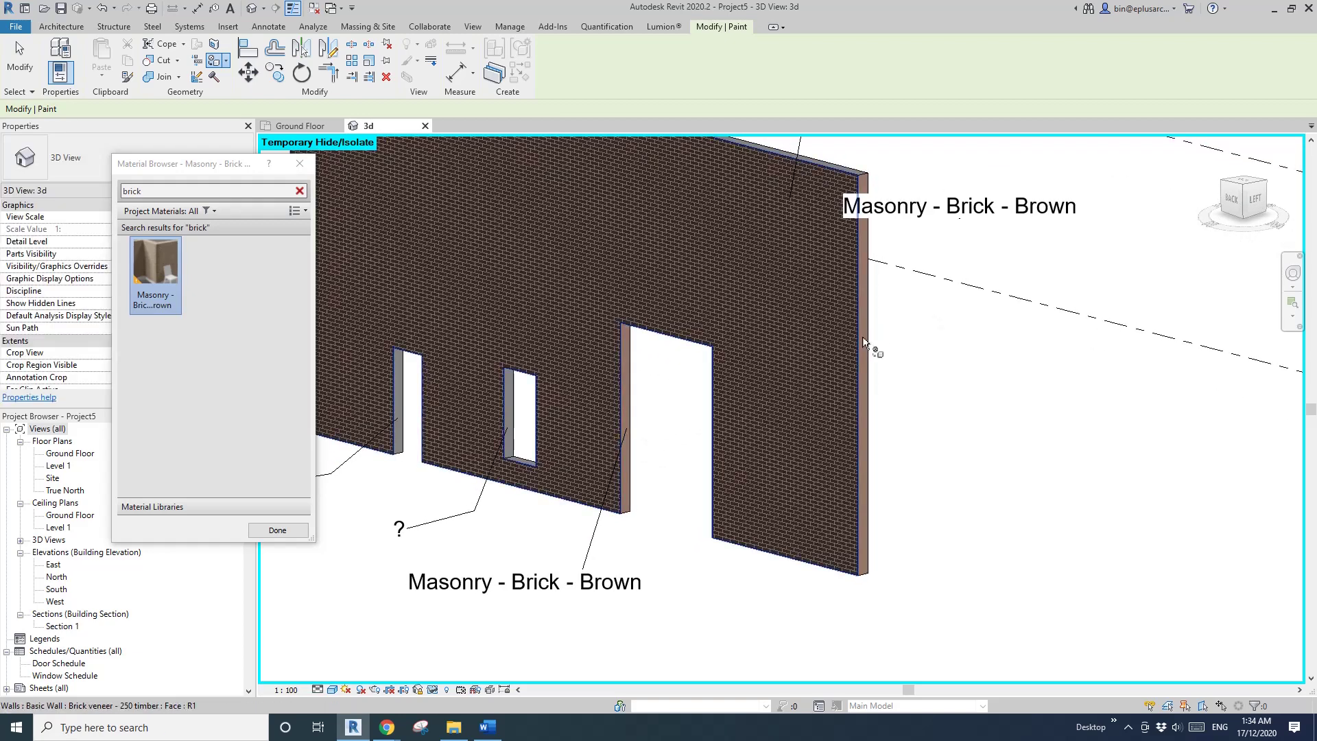
{"action": "mouse_move", "coordinate": [846, 363]}
{"action": "middle_mouse_down"}
{"action": "mouse_move", "coordinate": [743, 376]}
{"action": "mouse_move", "coordinate": [745, 340]}
{"action": "middle_mouse_up"}
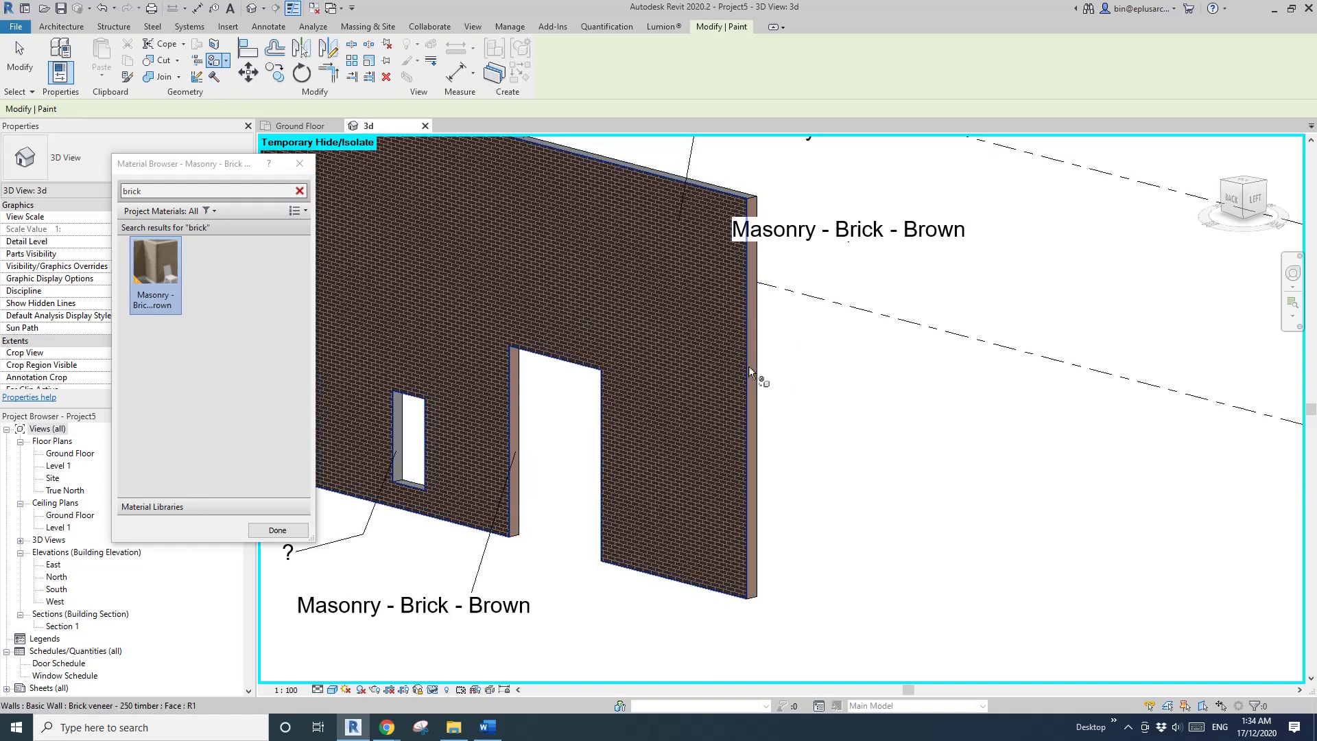
Finish painting, switch to the Remove Paint tool, then exit it.
{"action": "left_click", "coordinate": [293, 166]}
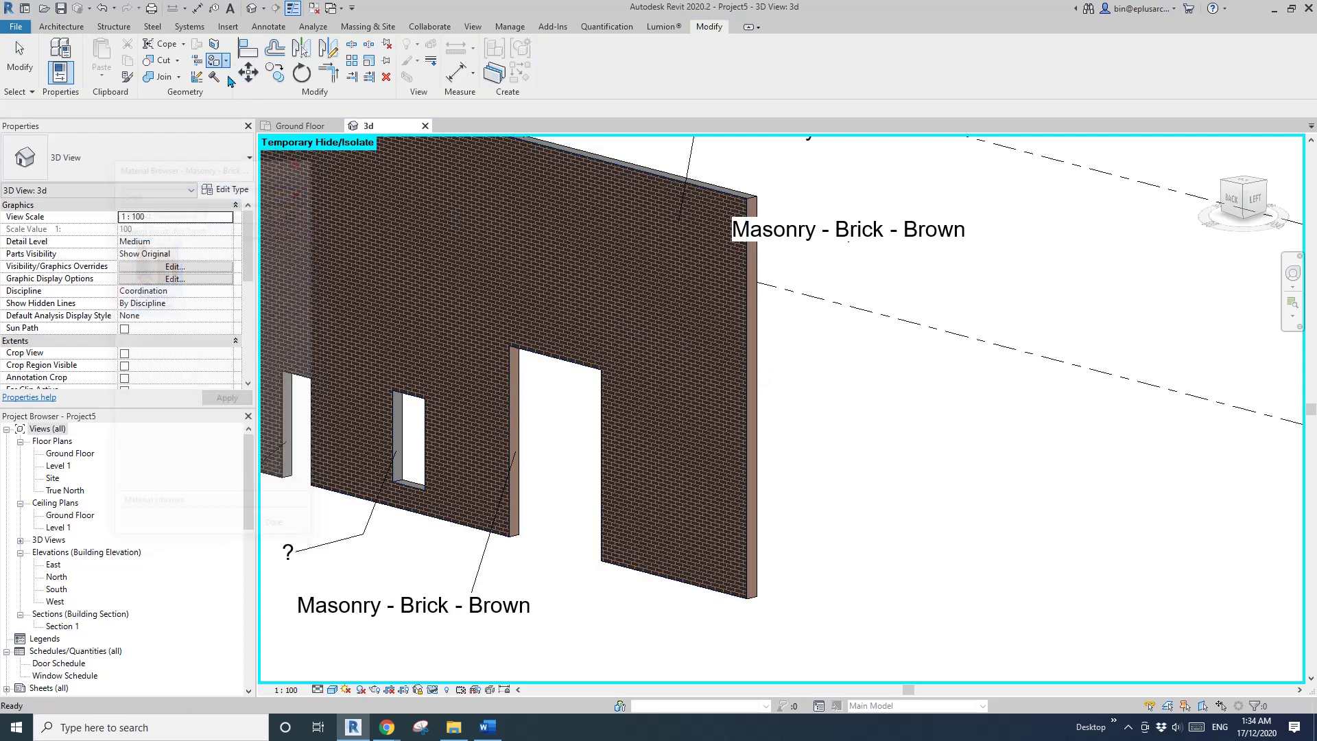
{"action": "left_click", "coordinate": [224, 62]}
{"action": "left_click", "coordinate": [257, 109]}
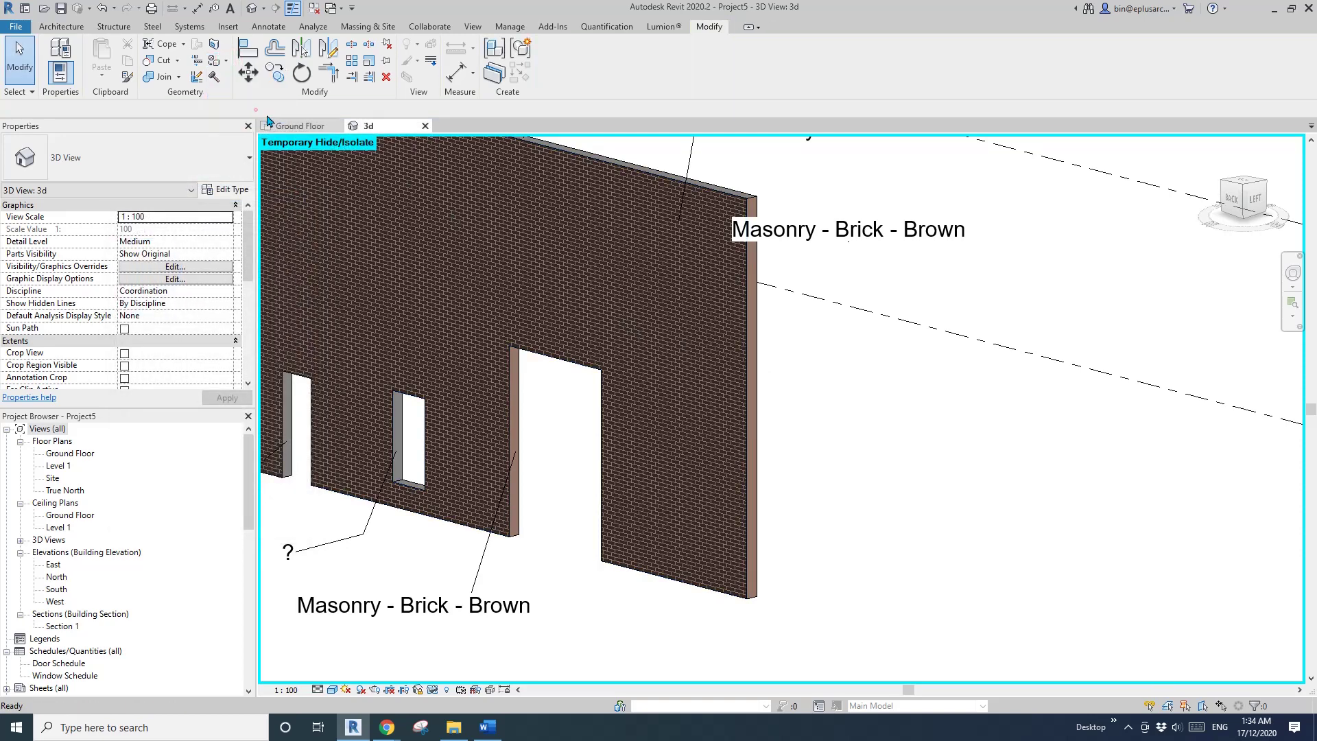
{"action": "scroll", "coordinate": [761, 380], "scroll_direction": "up", "scroll_amount": 6}
{"action": "scroll", "coordinate": [749, 376], "scroll_direction": "down", "scroll_amount": 6}
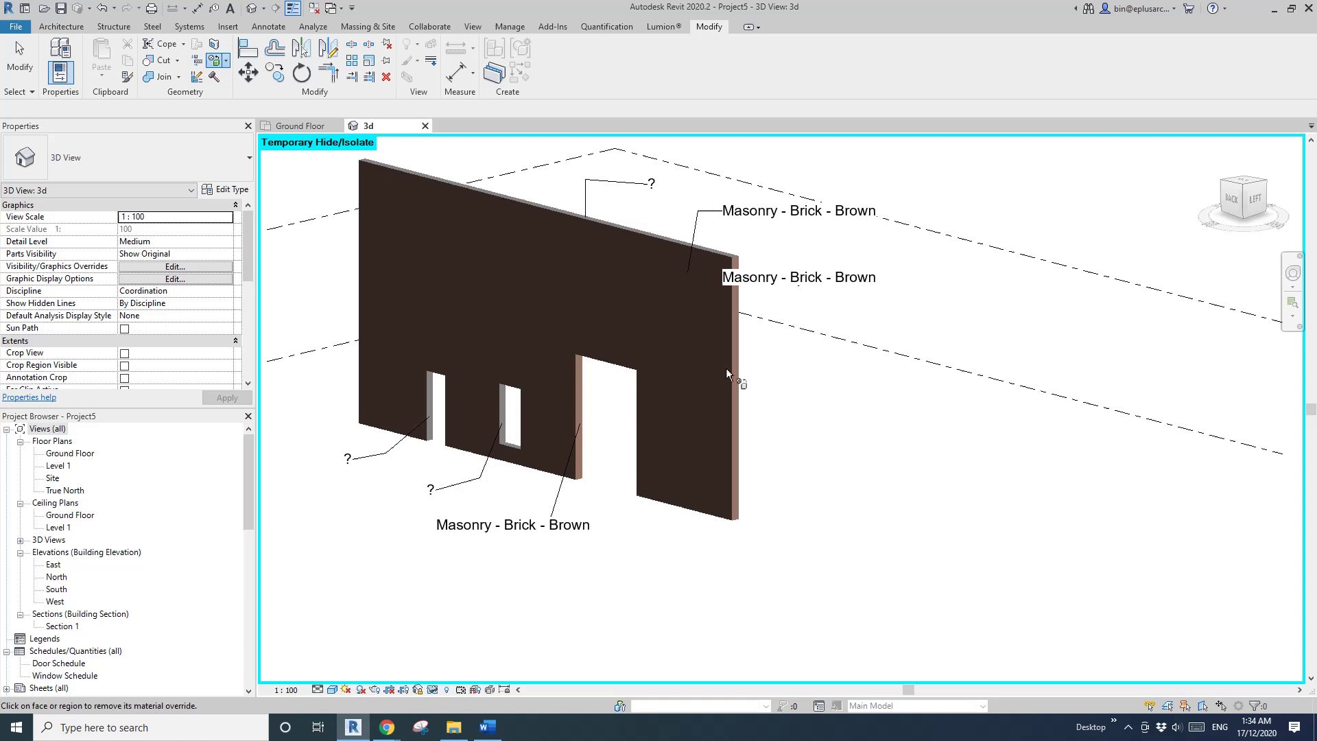
{"action": "left_click", "coordinate": [726, 368]}
{"action": "key", "text": "Escape"}
Change the wall's type to Generic 200mm Wall.
{"action": "left_click", "coordinate": [654, 342]}
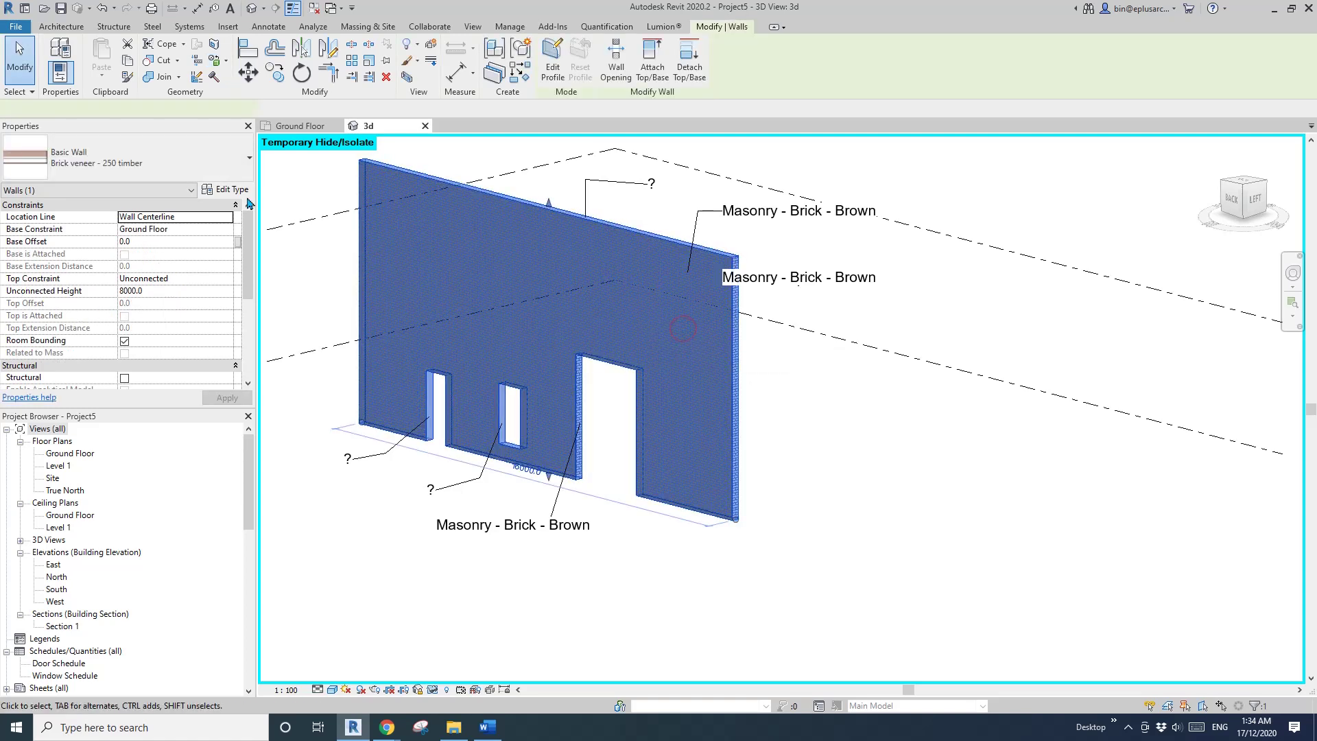
{"action": "left_click", "coordinate": [149, 158]}
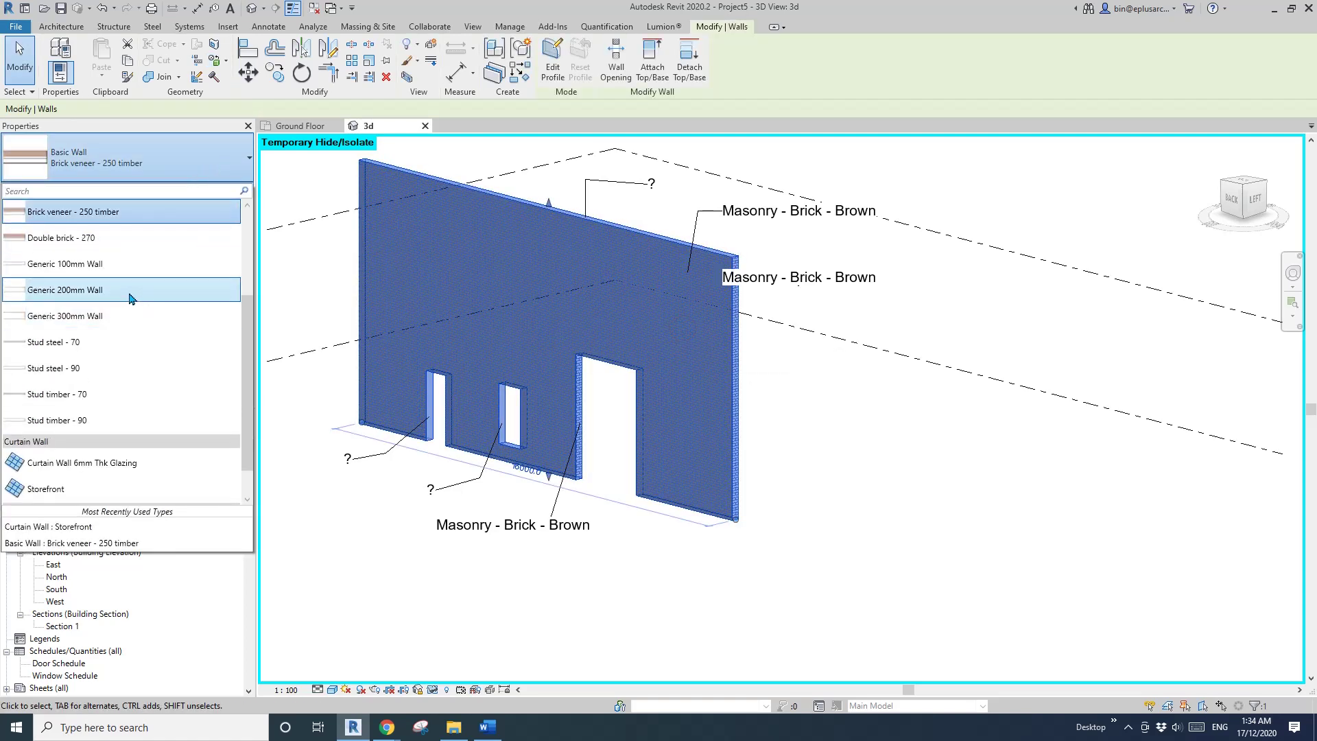
{"action": "left_click", "coordinate": [104, 295]}
{"action": "left_click", "coordinate": [818, 421]}
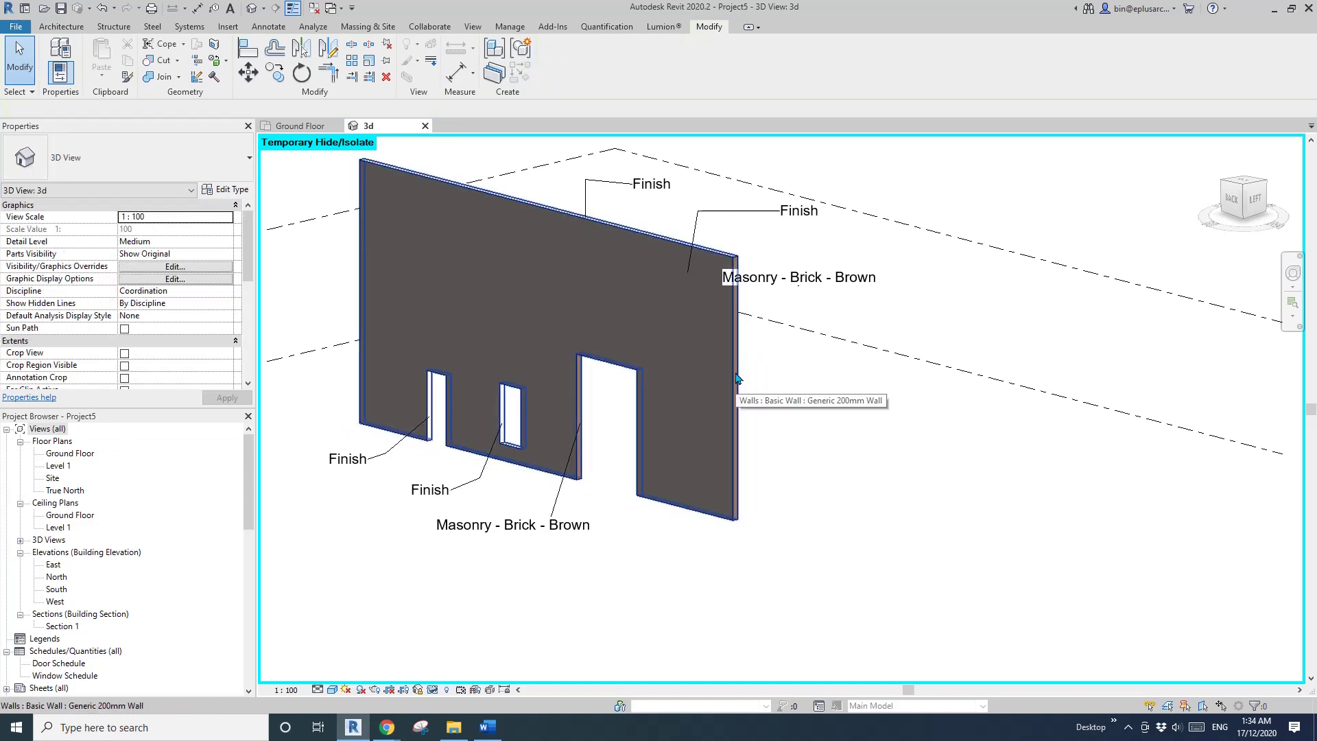
{"action": "scroll", "coordinate": [737, 379], "scroll_direction": "up", "scroll_amount": 2}
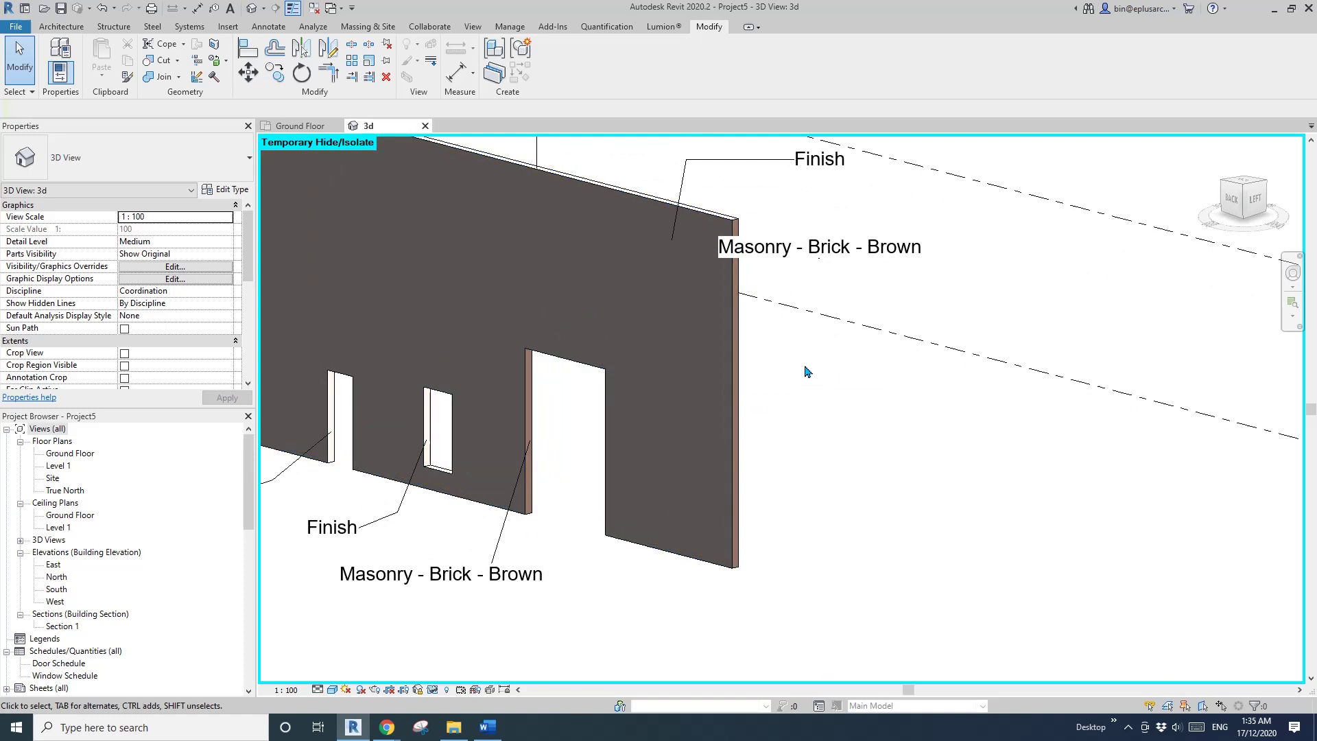
{"action": "scroll", "coordinate": [801, 367], "scroll_direction": "down", "scroll_amount": 3}
{"action": "scroll", "coordinate": [751, 376], "scroll_direction": "up", "scroll_amount": 3}
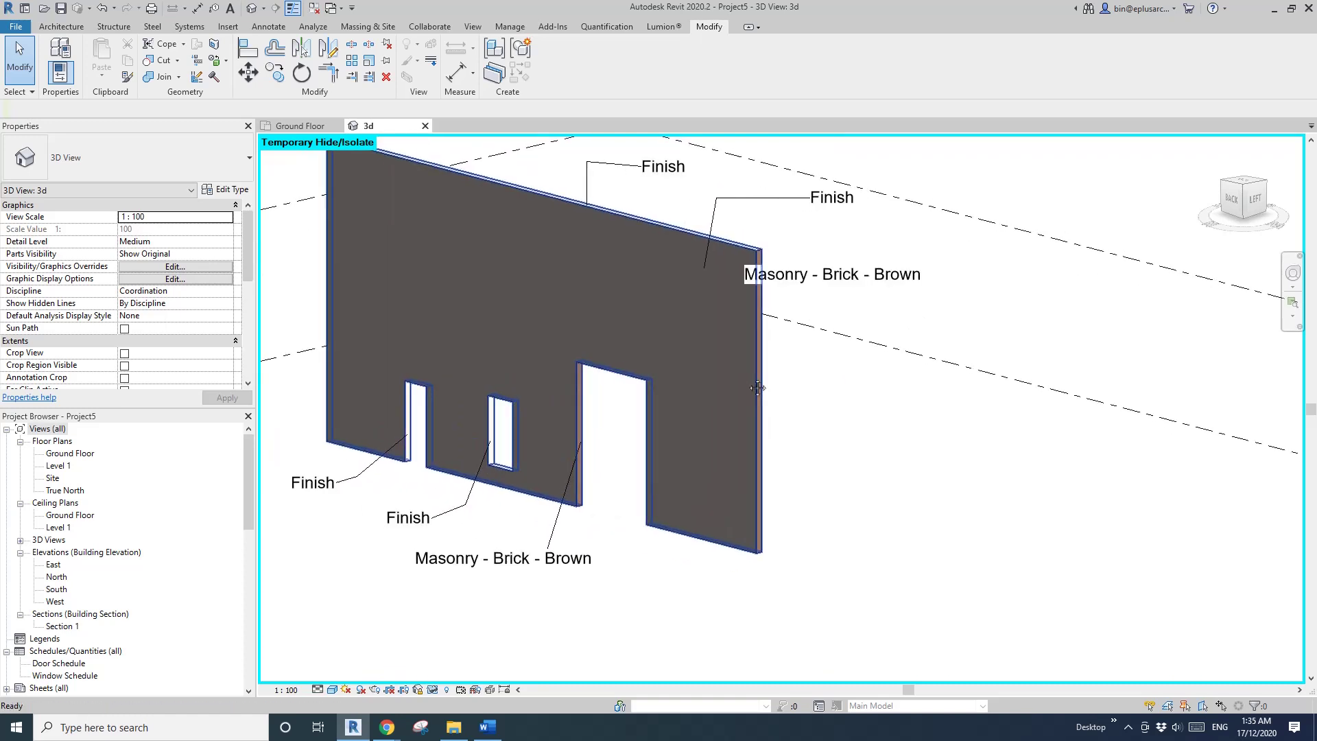
{"action": "scroll", "coordinate": [720, 377], "scroll_direction": "up", "scroll_amount": 1}
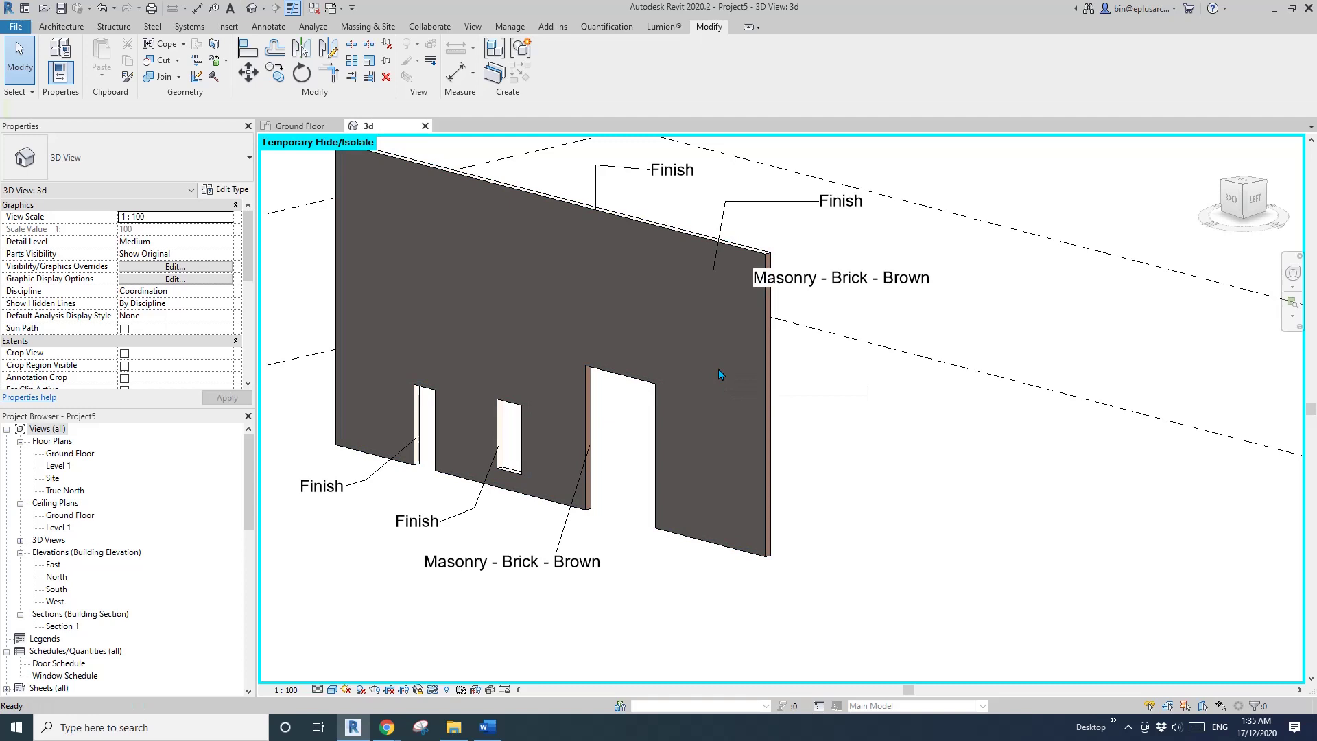
Restore the brick veneer type and remove paint from the end face and door jamb.
{"action": "left_click", "coordinate": [719, 369]}
{"action": "left_click", "coordinate": [761, 365]}
{"action": "scroll", "coordinate": [761, 365], "scroll_direction": "up", "scroll_amount": 2}
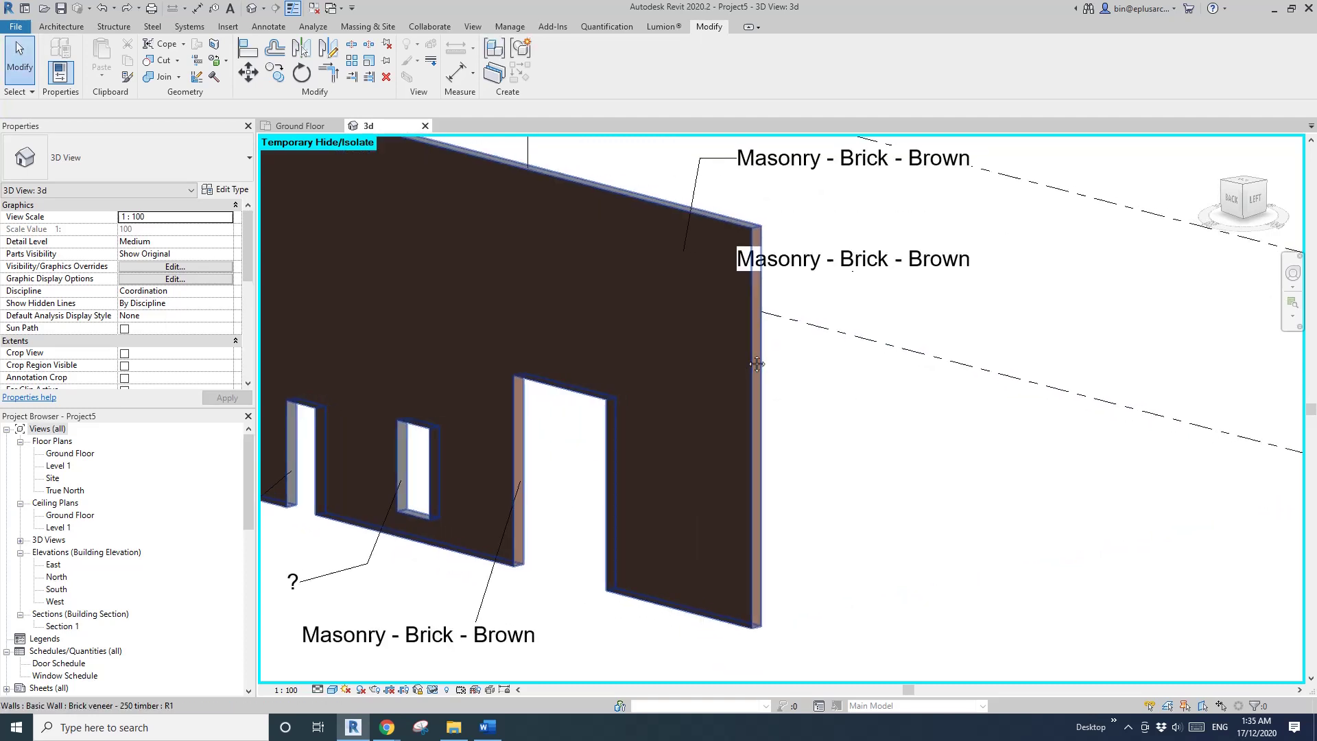
{"action": "left_click", "coordinate": [216, 64]}
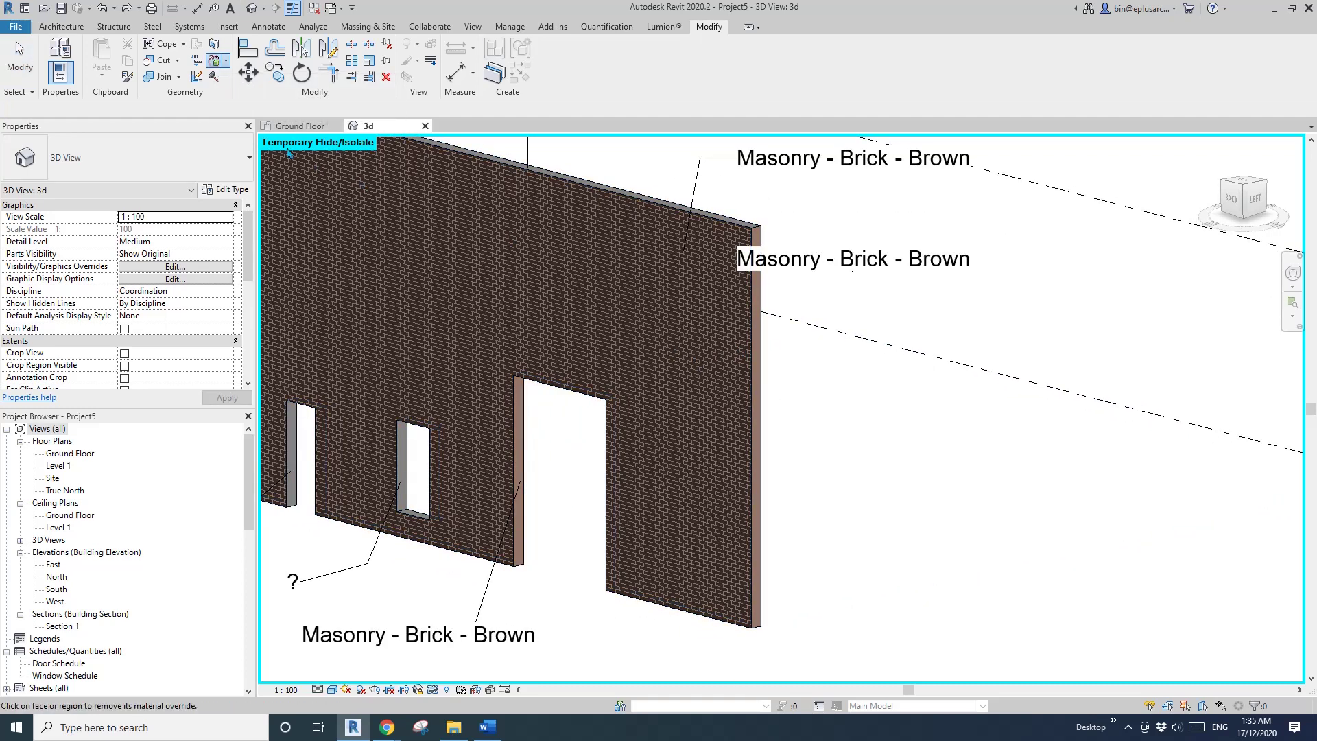
{"action": "left_click", "coordinate": [764, 394]}
{"action": "left_click", "coordinate": [516, 437]}
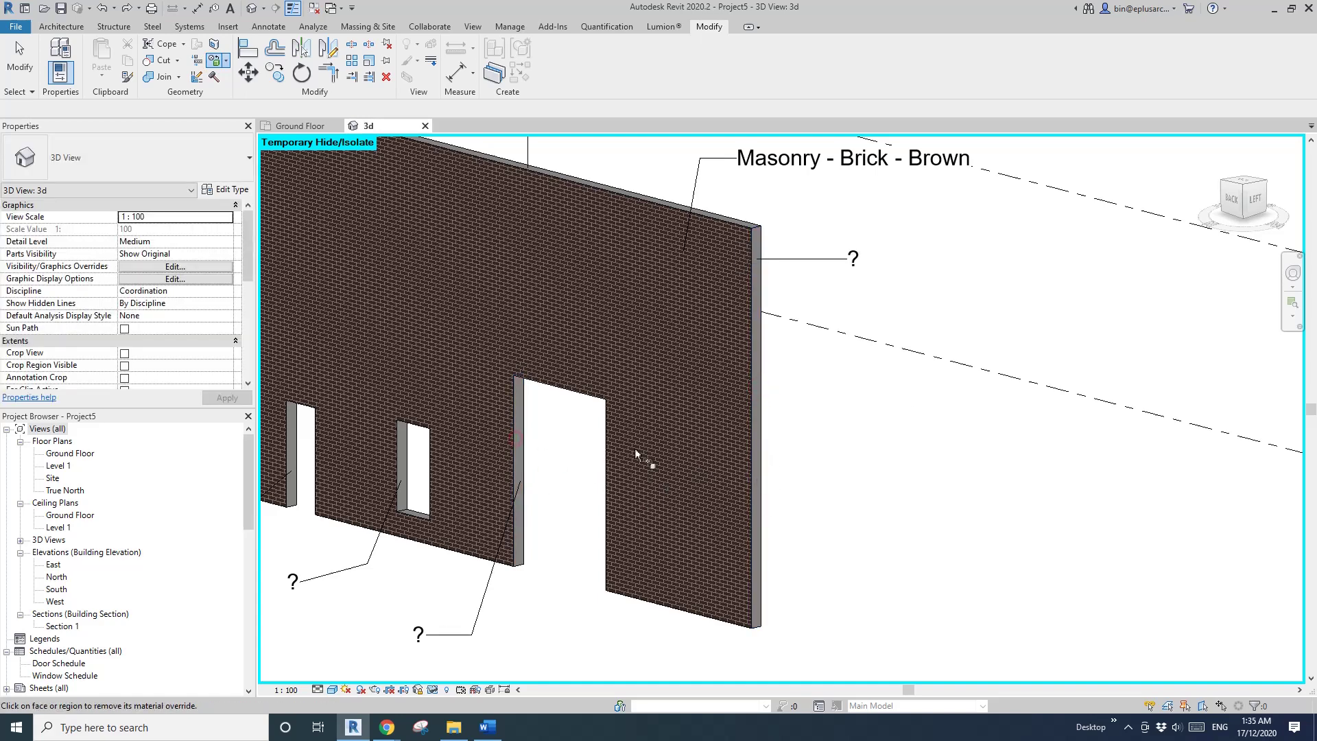
Select the brick veneer wall again in the 3D view.
{"action": "left_click", "coordinate": [635, 448]}
{"action": "scroll", "coordinate": [634, 447], "scroll_direction": "down", "scroll_amount": 3}
{"action": "key", "text": "Escape"}
{"action": "left_click", "coordinate": [716, 441]}
{"action": "scroll", "coordinate": [729, 444], "scroll_direction": "up", "scroll_amount": 3}
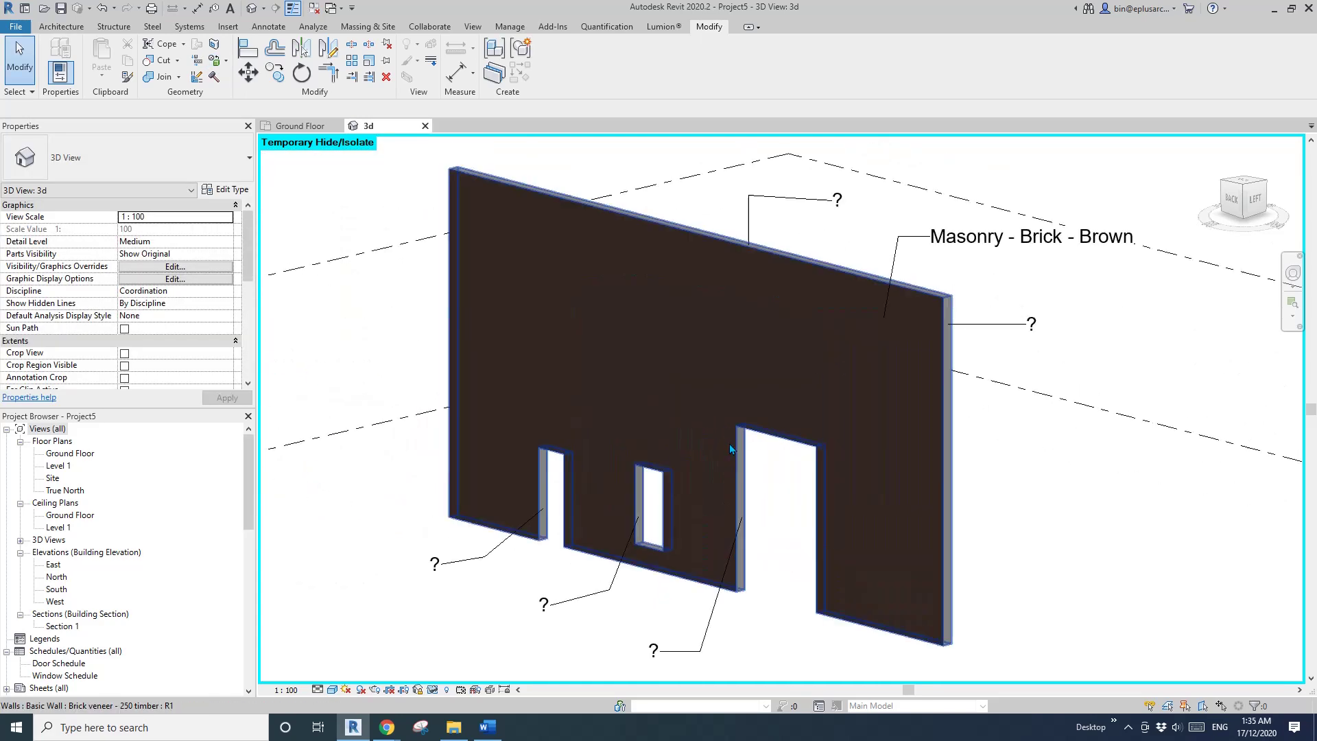
{"action": "scroll", "coordinate": [729, 443], "scroll_direction": "down", "scroll_amount": 2}
{"action": "scroll", "coordinate": [732, 432], "scroll_direction": "up", "scroll_amount": 1}
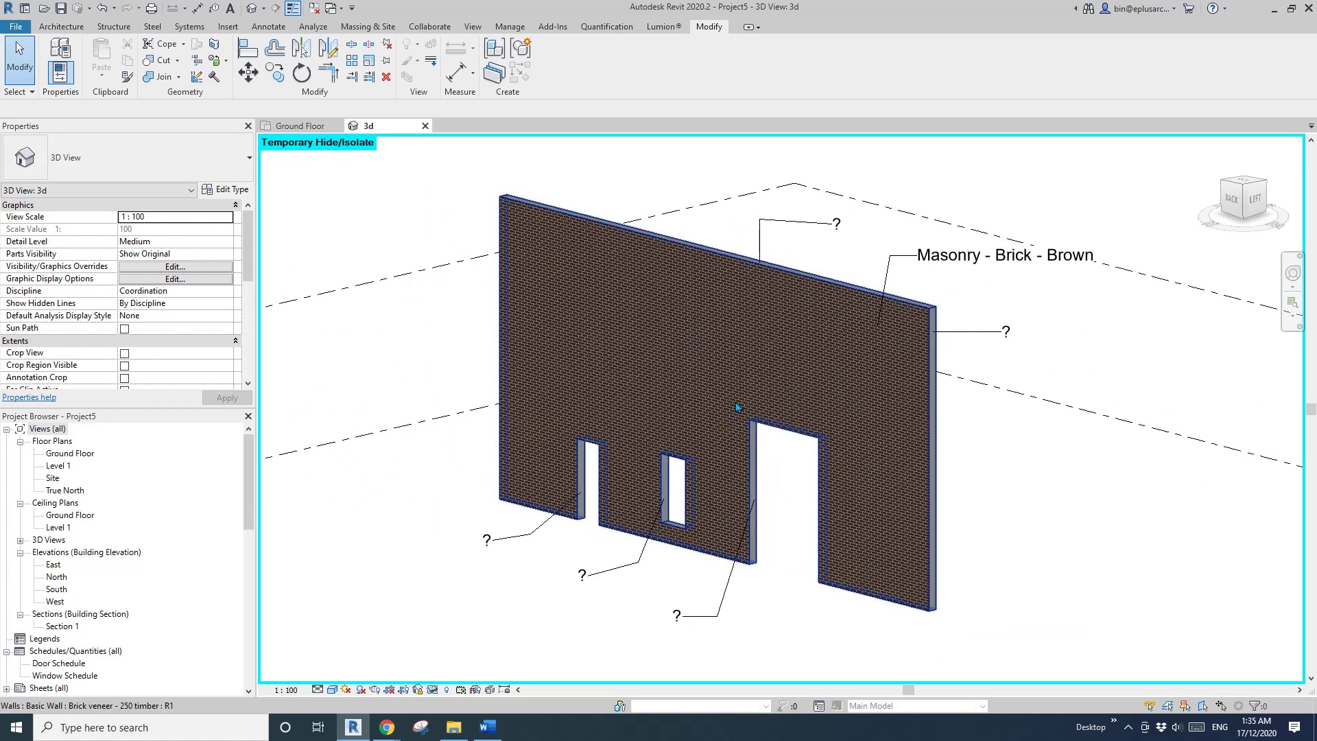
{"action": "left_click", "coordinate": [716, 391]}
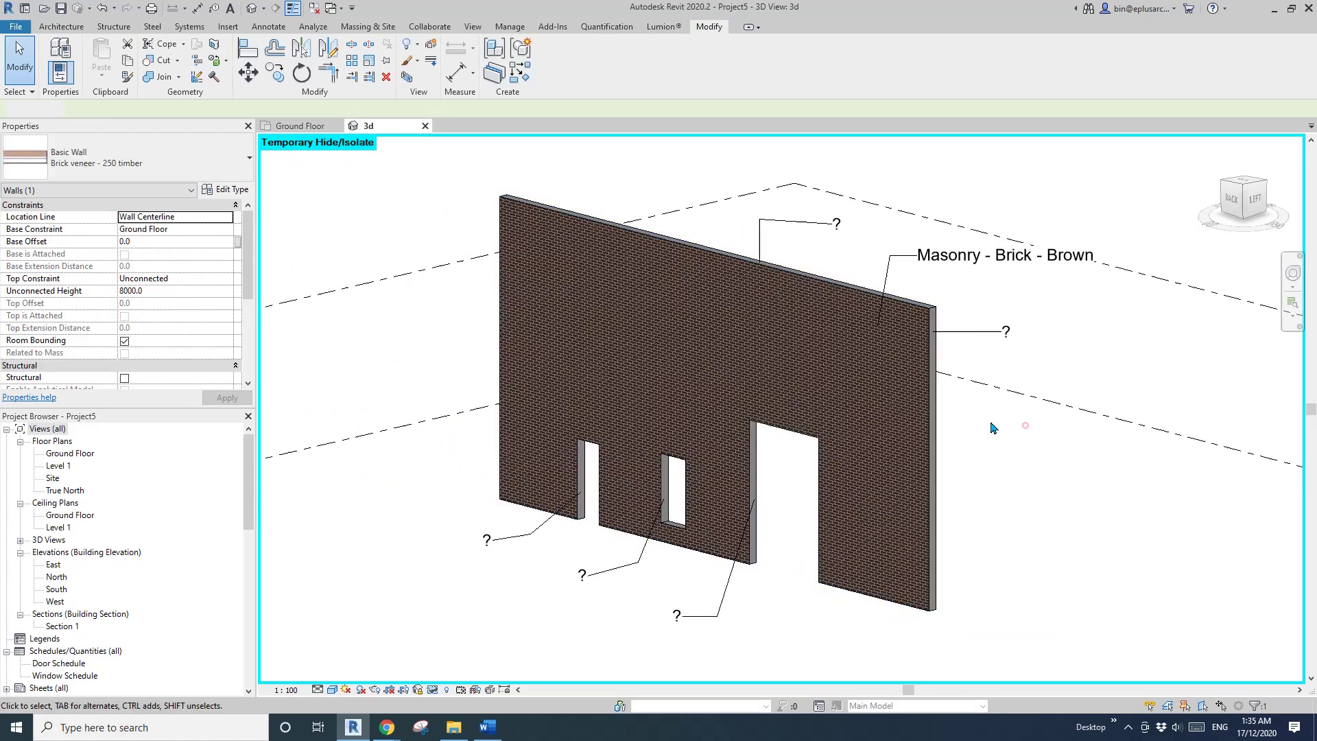
{"action": "left_click", "coordinate": [775, 373]}
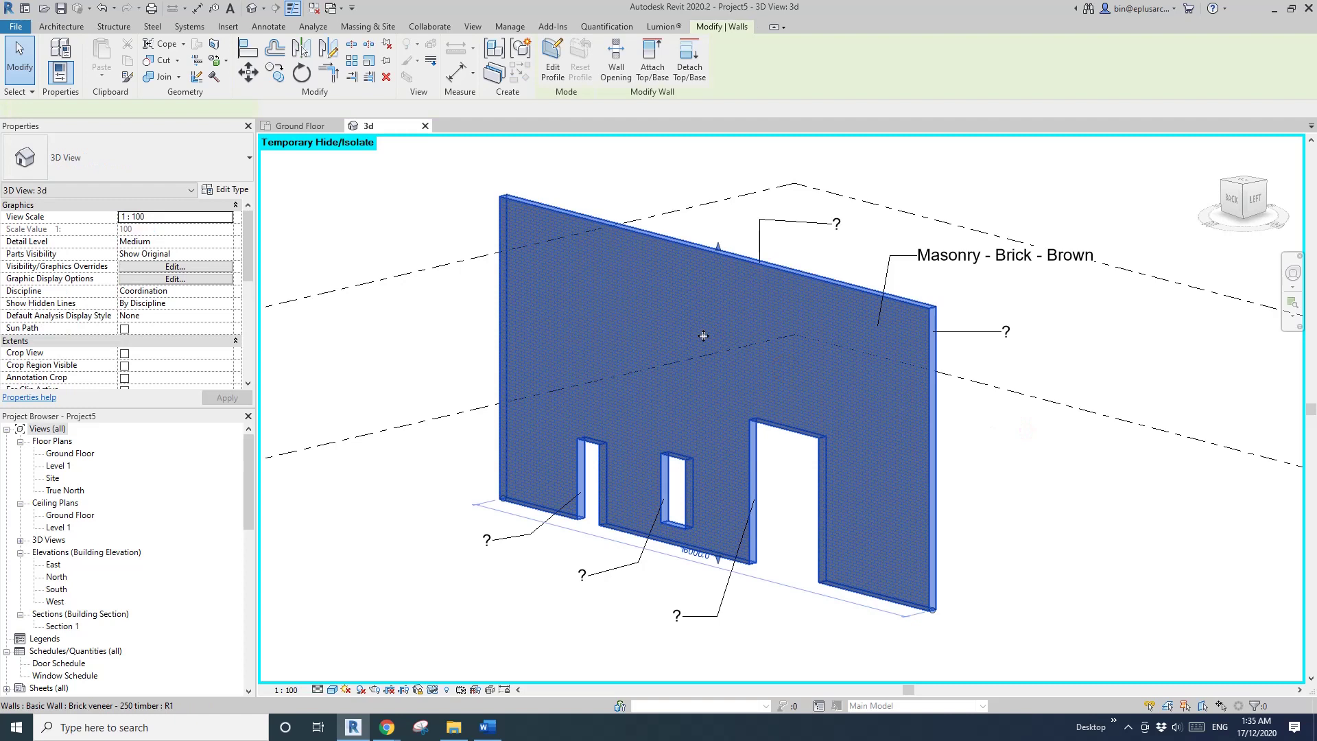
Review the brick, timber and gypsum board layers in Edit Assembly, then return to Type Properties.
{"action": "left_click", "coordinate": [229, 190]}
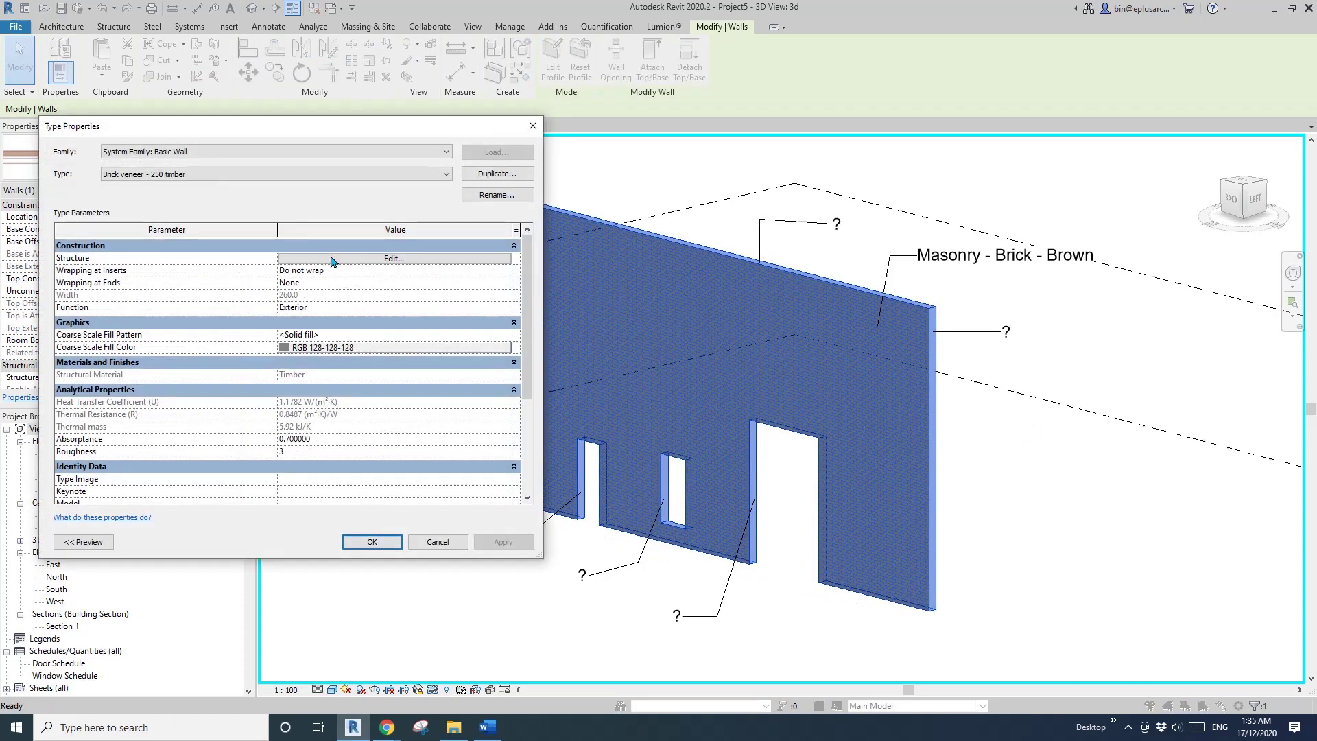
{"action": "left_click", "coordinate": [331, 259]}
{"action": "left_click_drag", "start_coordinate": [270, 126], "coordinate": [293, 141]}
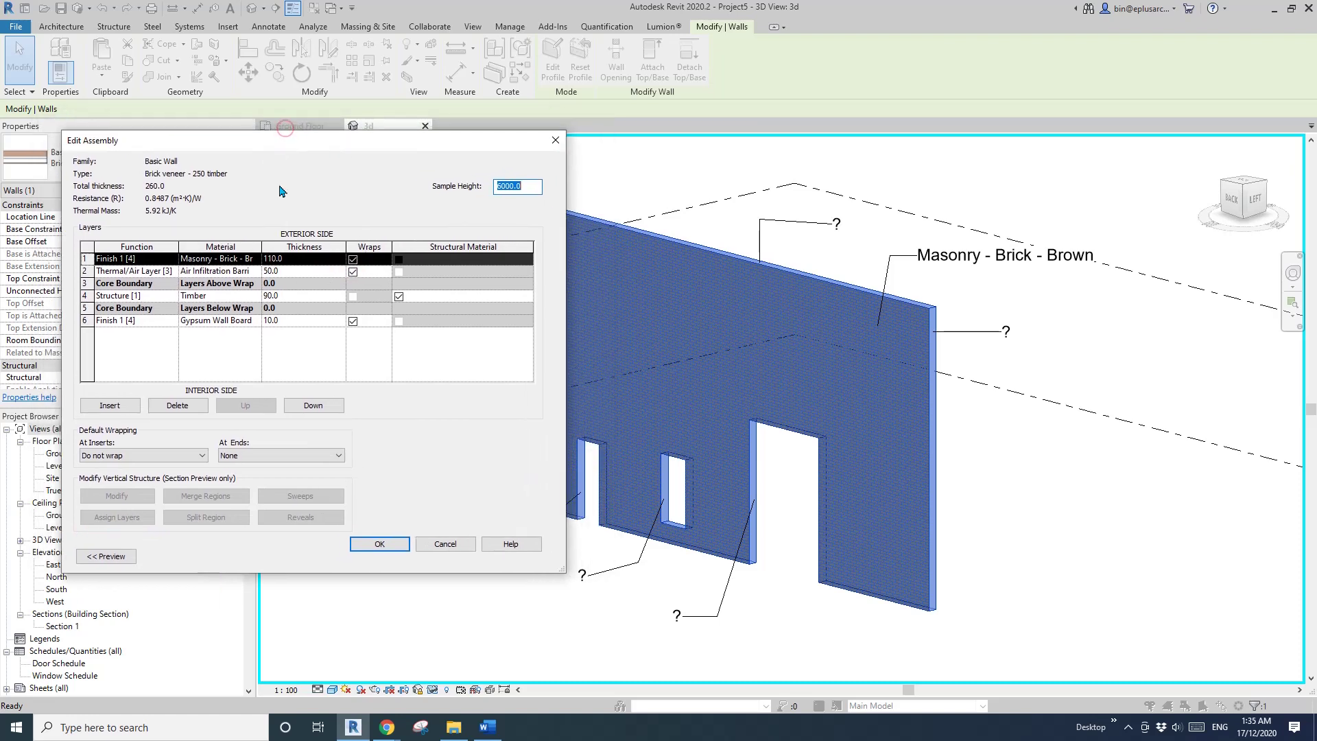
{"action": "left_click", "coordinate": [556, 141]}
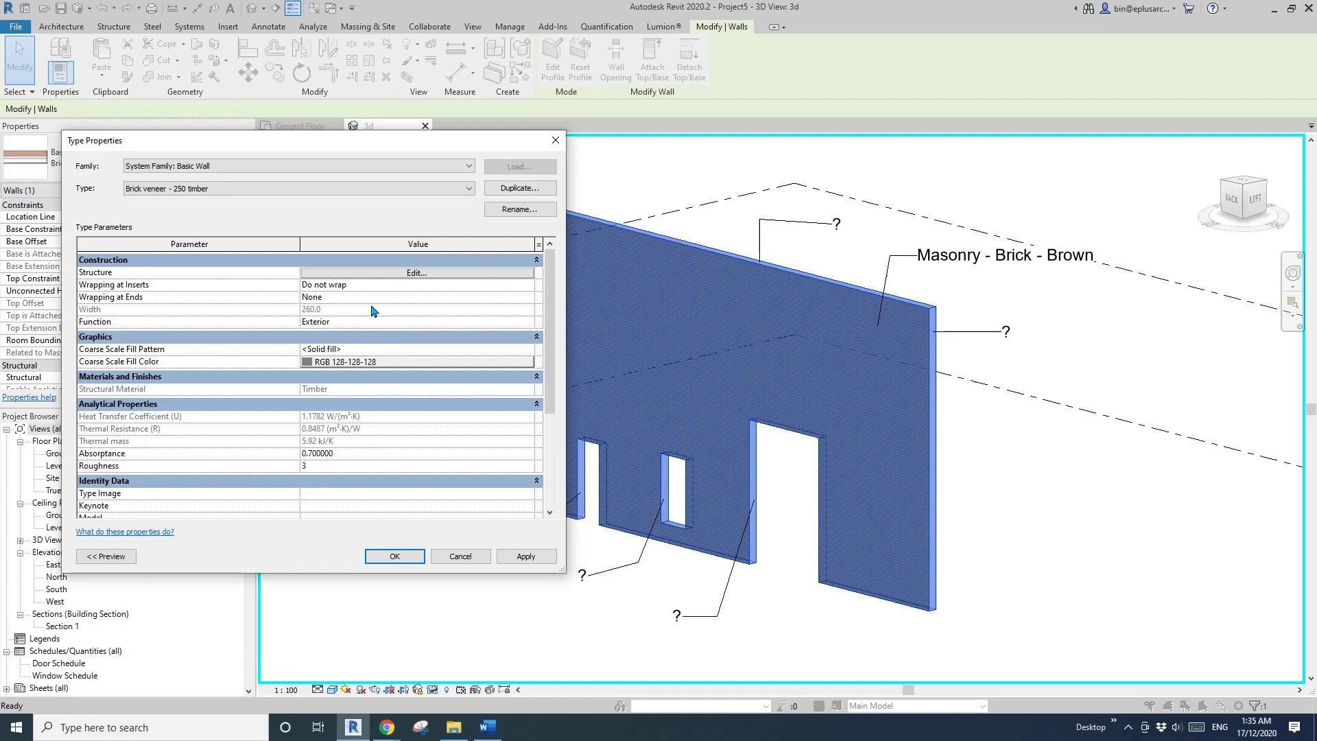
Set Wrapping at Ends to Exterior, confirm with OK, and deselect the wall.
{"action": "left_click", "coordinate": [412, 297]}
{"action": "left_click", "coordinate": [528, 299]}
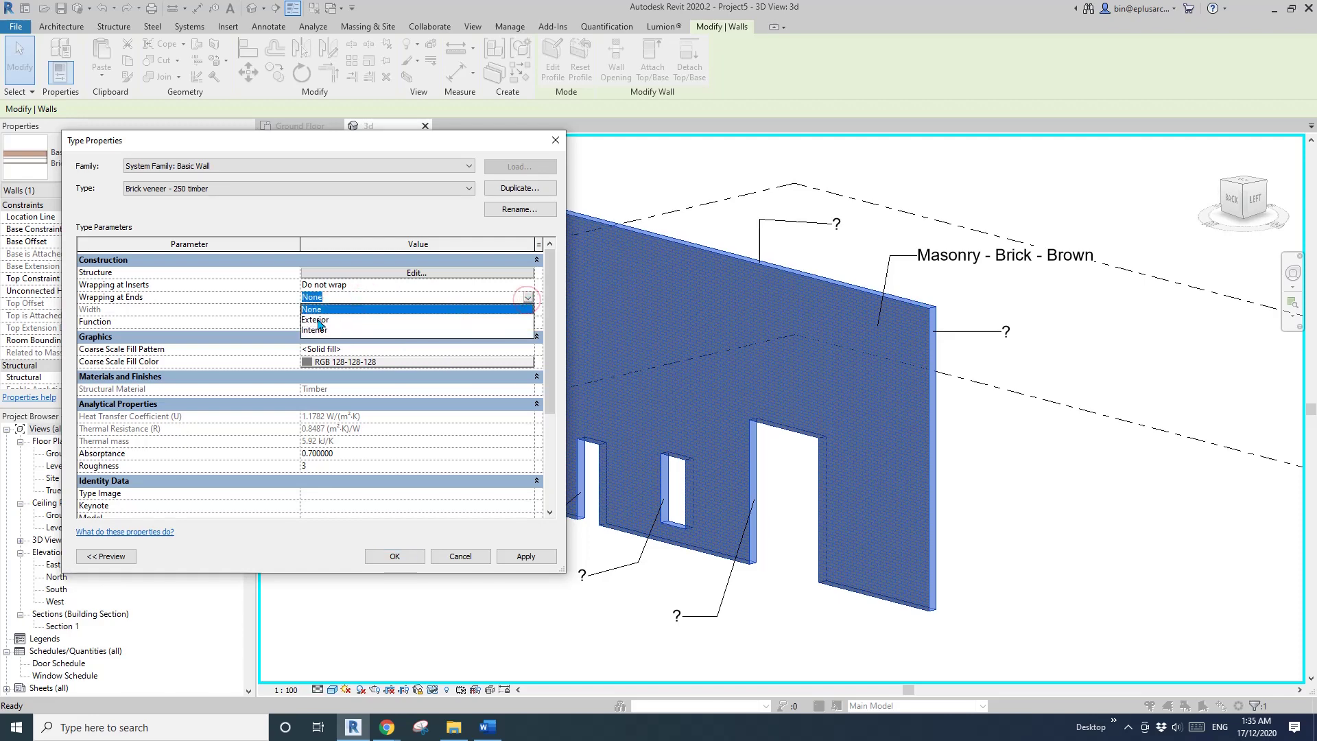
{"action": "left_click", "coordinate": [319, 320]}
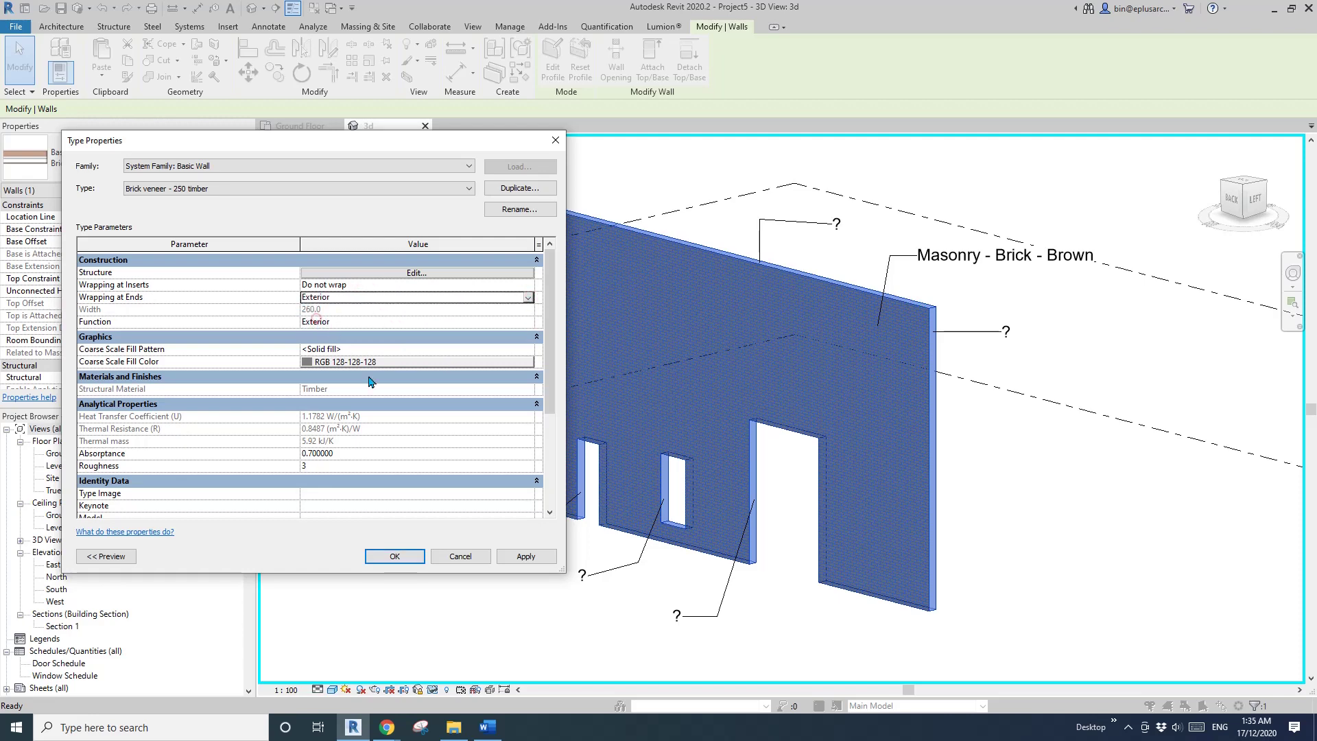
{"action": "left_click", "coordinate": [395, 555]}
{"action": "left_click", "coordinate": [1067, 525]}
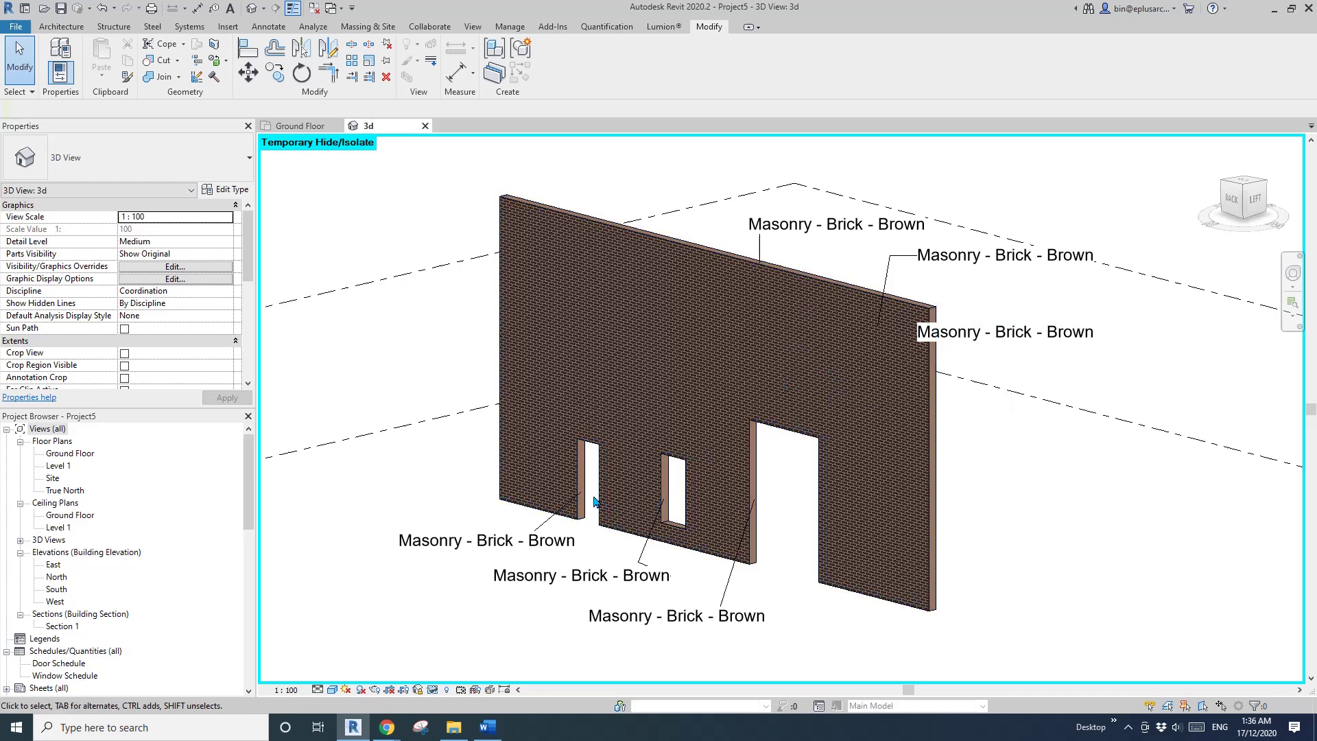
Reselect the brick veneer wall.
{"action": "left_click", "coordinate": [627, 403]}
Set Wrapping at Ends back to None and apply it.
{"action": "left_click", "coordinate": [226, 191]}
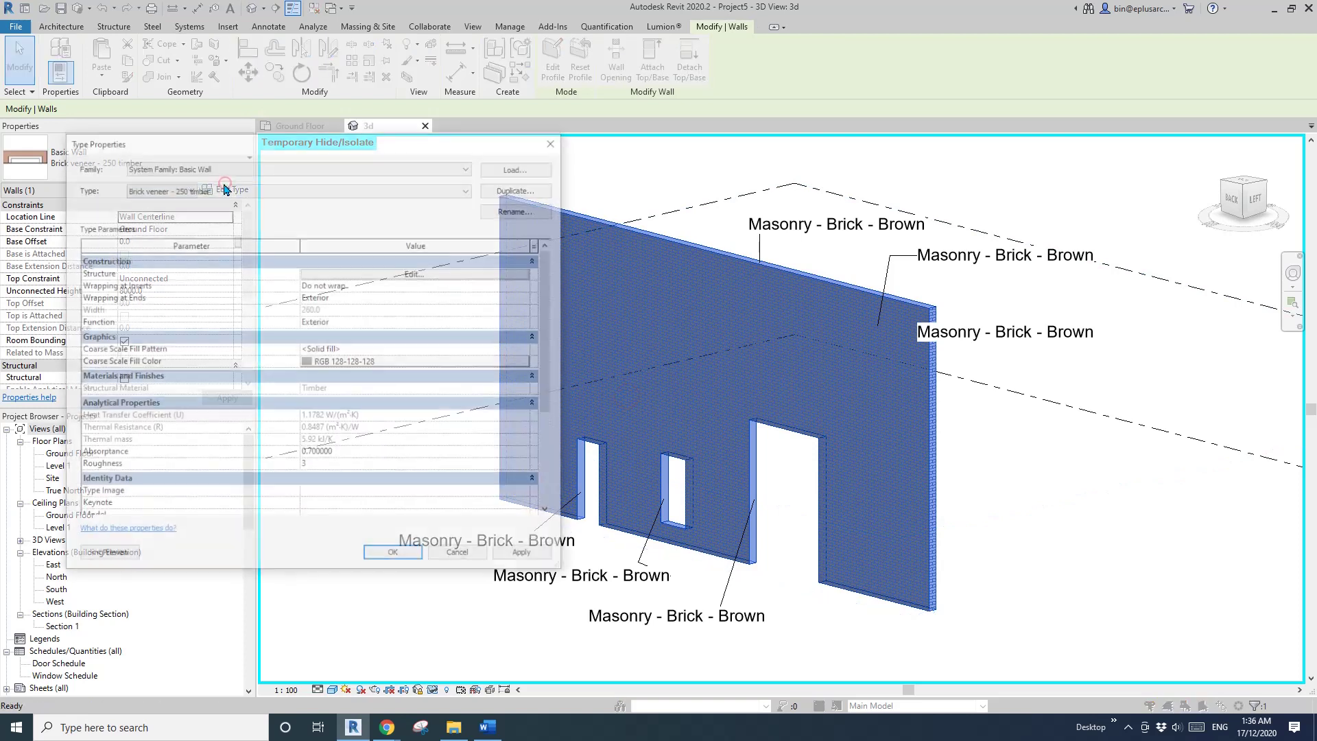
{"action": "left_click", "coordinate": [371, 297]}
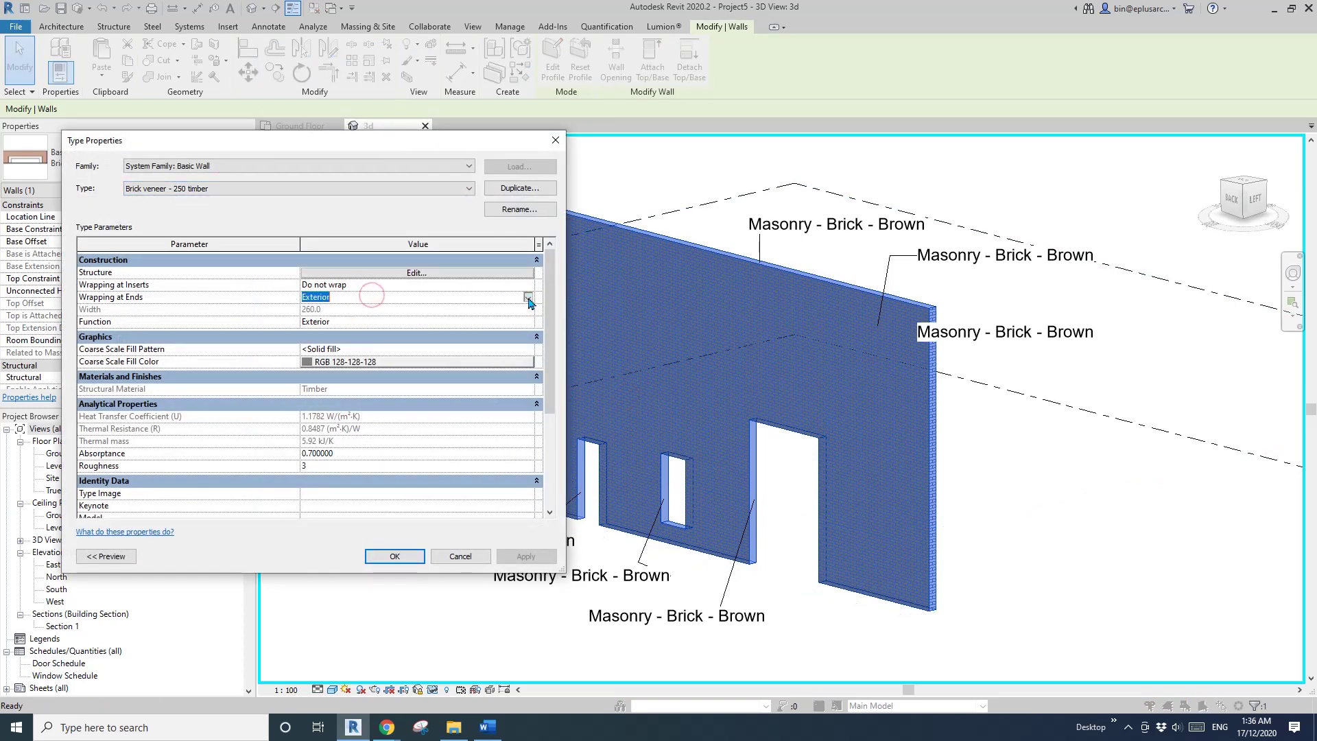
{"action": "left_click", "coordinate": [530, 299]}
{"action": "left_click", "coordinate": [412, 309]}
{"action": "left_click", "coordinate": [525, 556]}
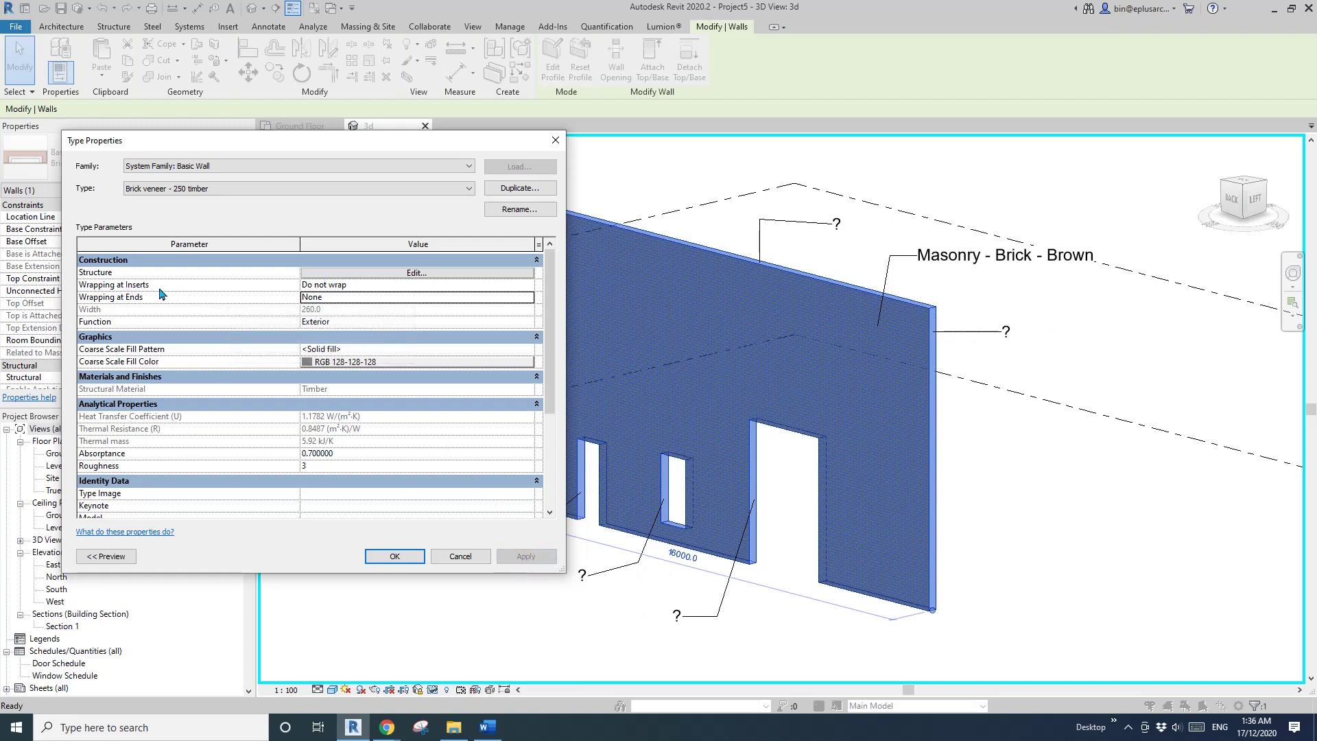
Set Wrapping at Inserts to Both, apply, and close with OK.
{"action": "left_click", "coordinate": [329, 285]}
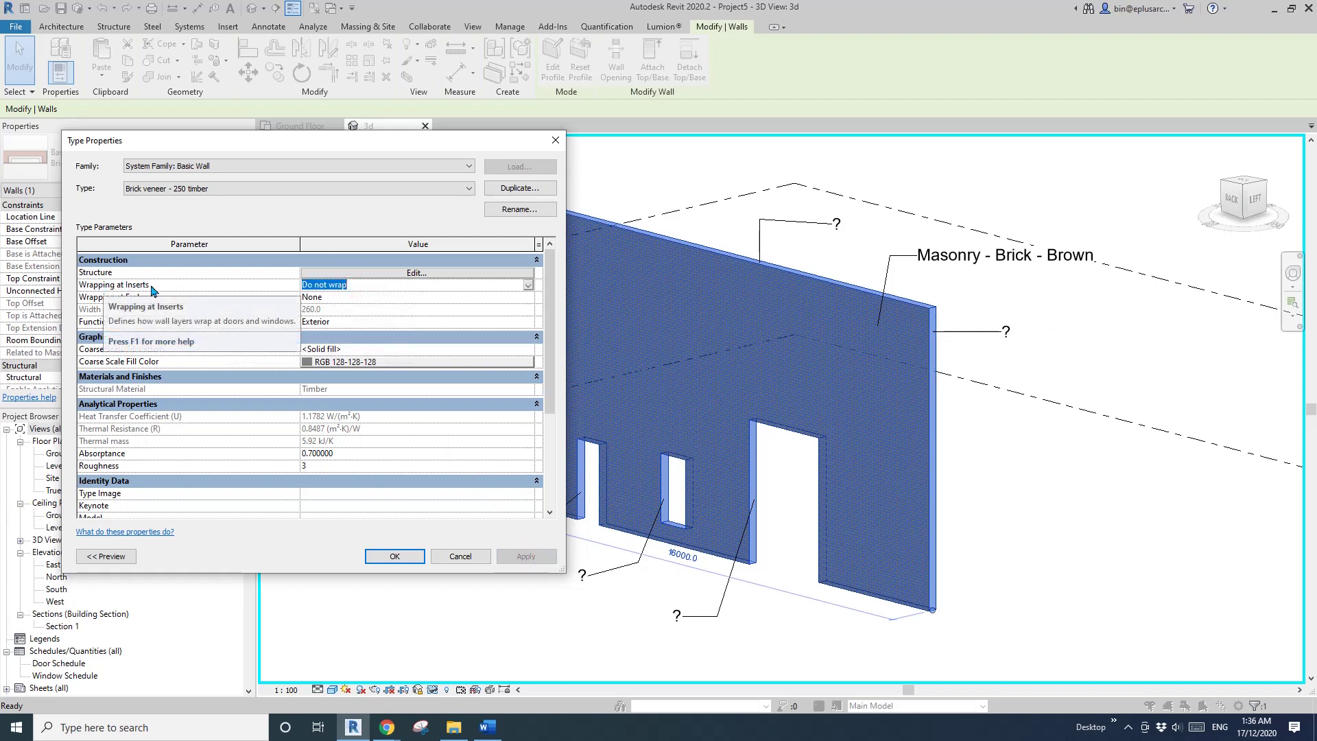
{"action": "left_click", "coordinate": [528, 285]}
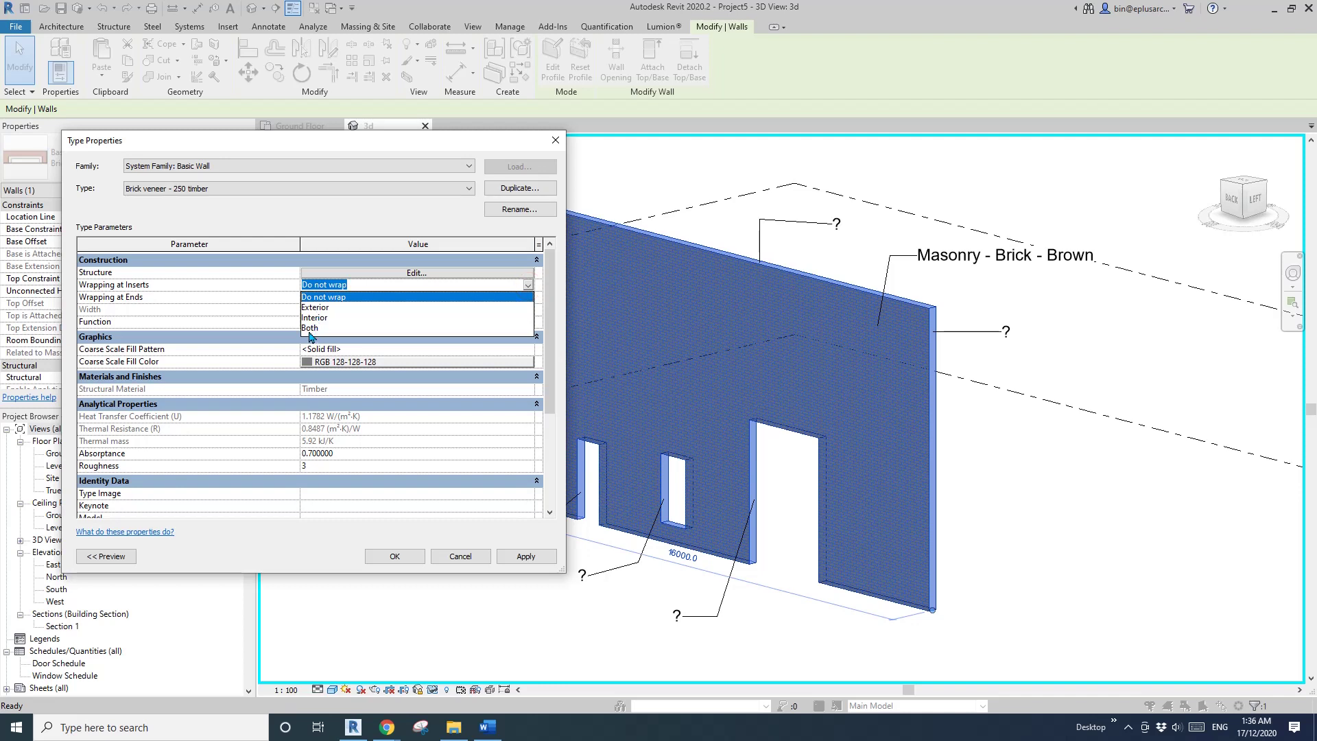
{"action": "left_click", "coordinate": [310, 328]}
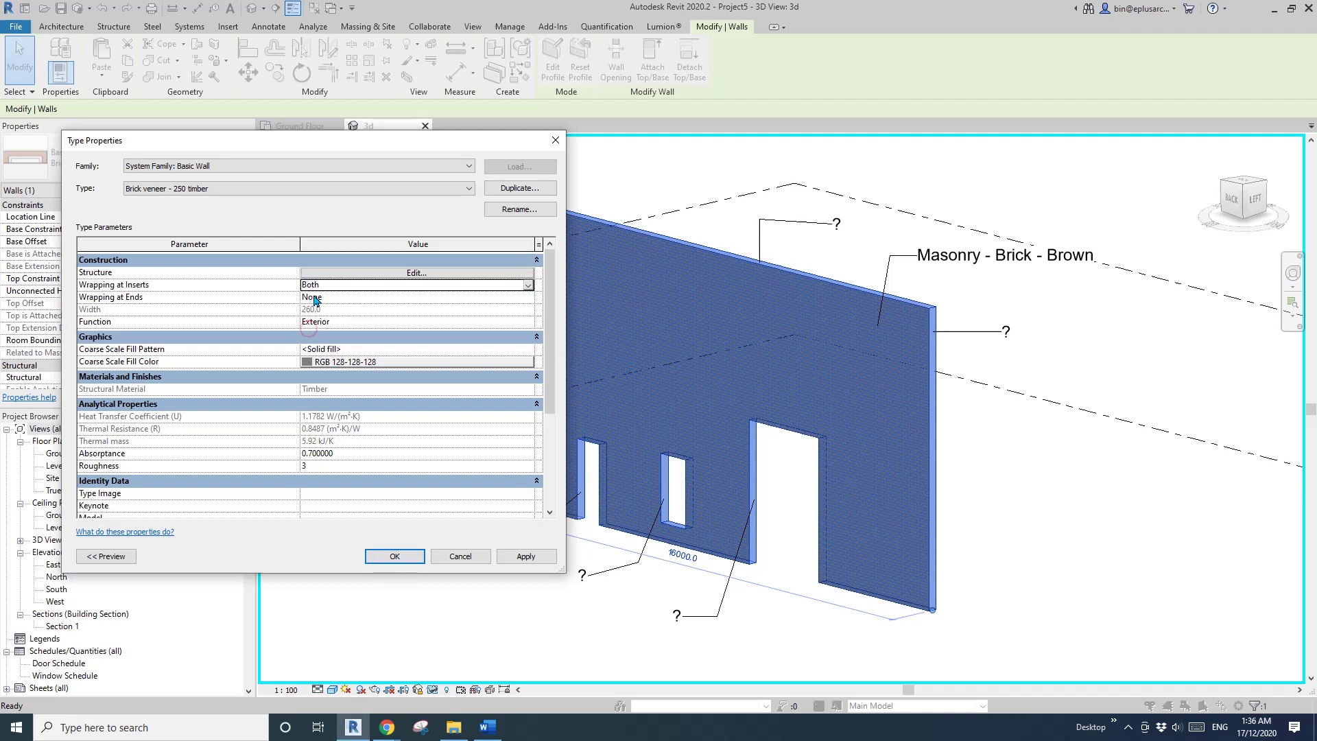
{"action": "left_click", "coordinate": [523, 555]}
{"action": "left_click", "coordinate": [395, 556]}
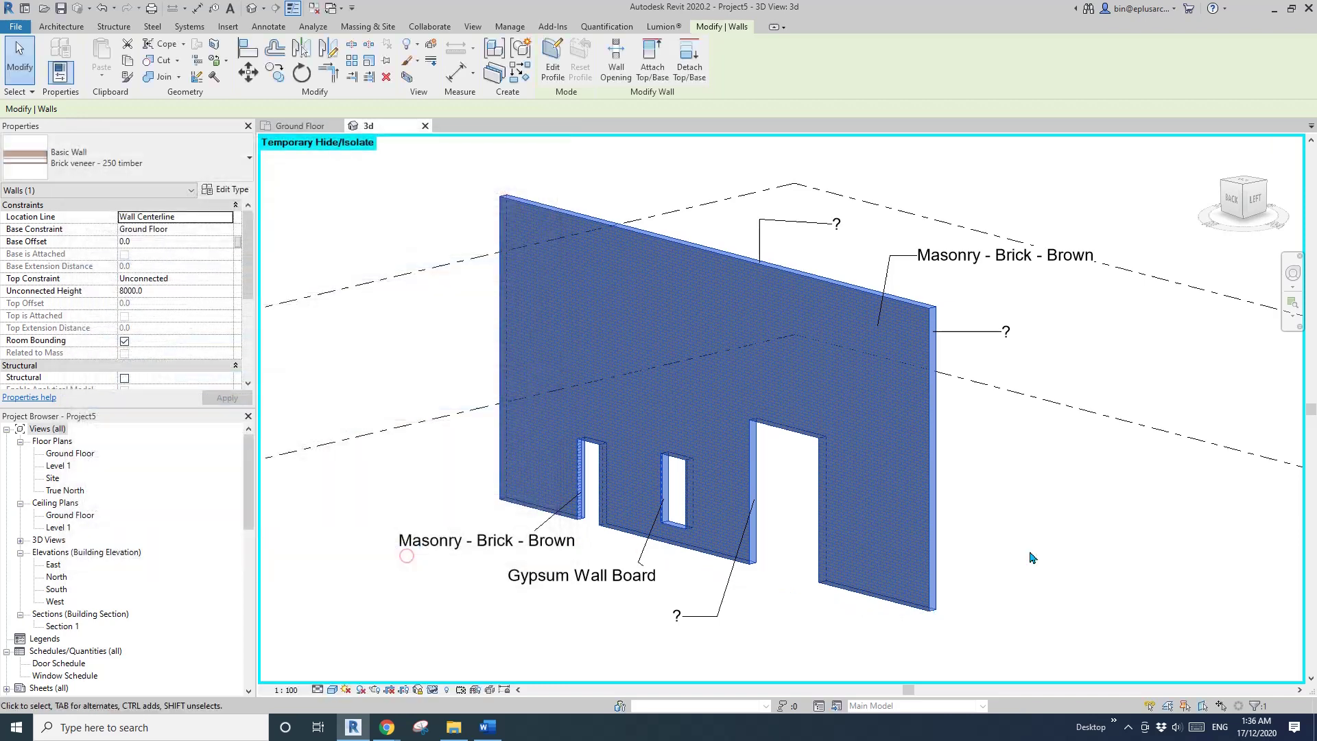
Deselect the wall and pan the view to recentre it on the openings.
{"action": "left_click", "coordinate": [1032, 557]}
{"action": "scroll", "coordinate": [617, 571], "scroll_direction": "up", "scroll_amount": 5}
{"action": "scroll", "coordinate": [591, 526], "scroll_direction": "up", "scroll_amount": 4}
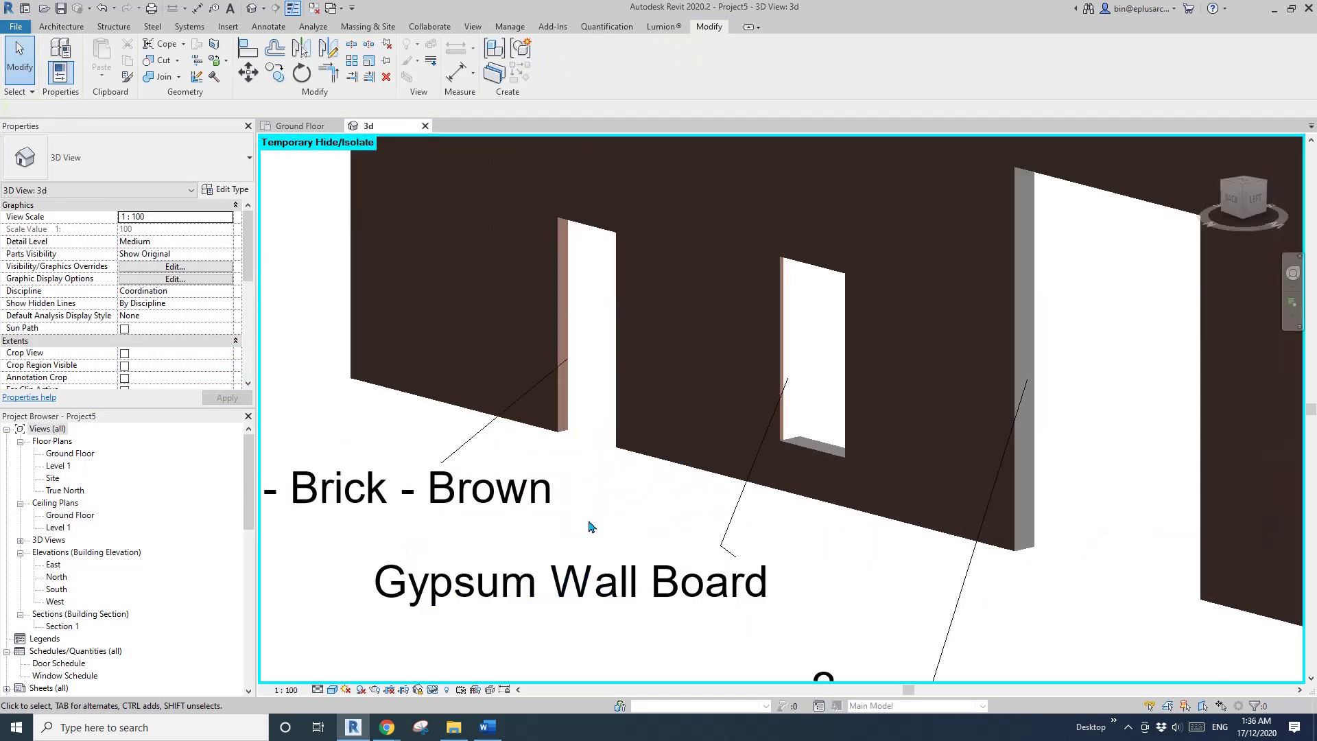
{"action": "scroll", "coordinate": [591, 527], "scroll_direction": "down", "scroll_amount": 4}
{"action": "scroll", "coordinate": [566, 463], "scroll_direction": "up", "scroll_amount": 4}
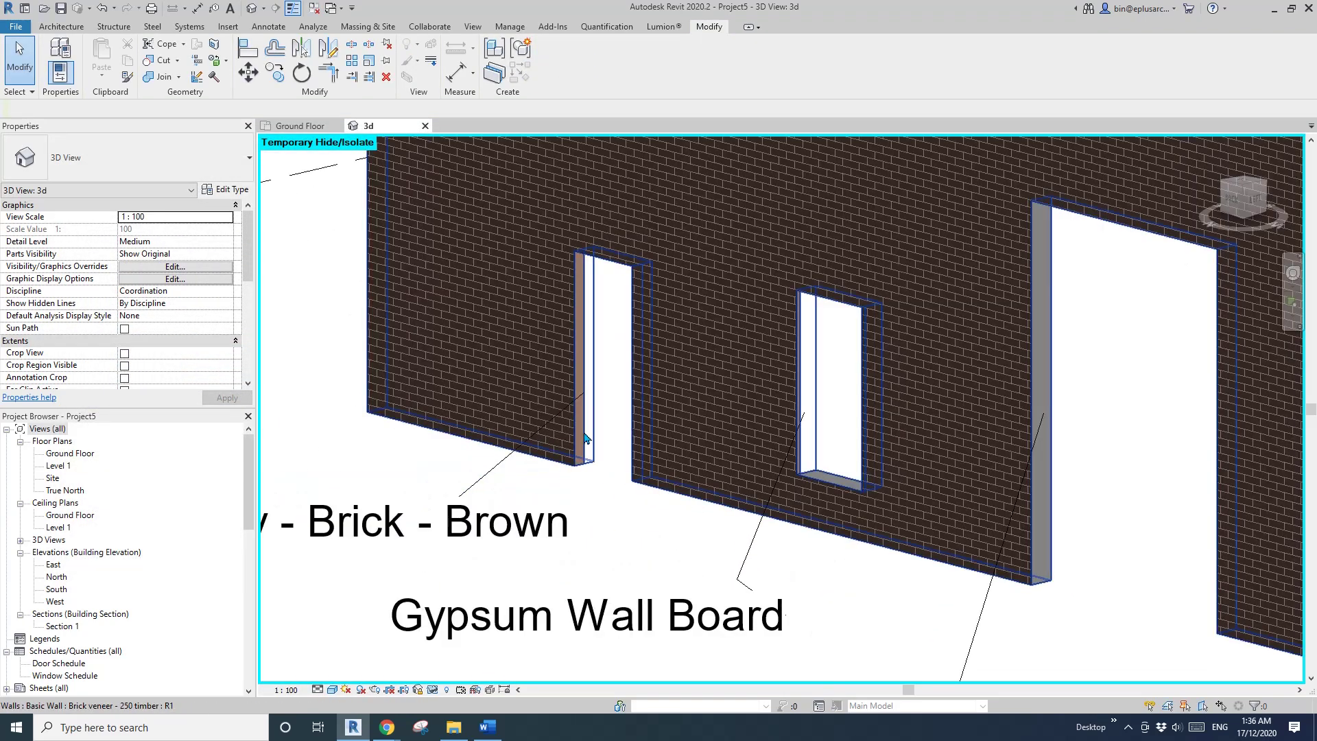
{"action": "scroll", "coordinate": [586, 441], "scroll_direction": "down", "scroll_amount": 4}
{"action": "scroll", "coordinate": [806, 361], "scroll_direction": "up", "scroll_amount": 4}
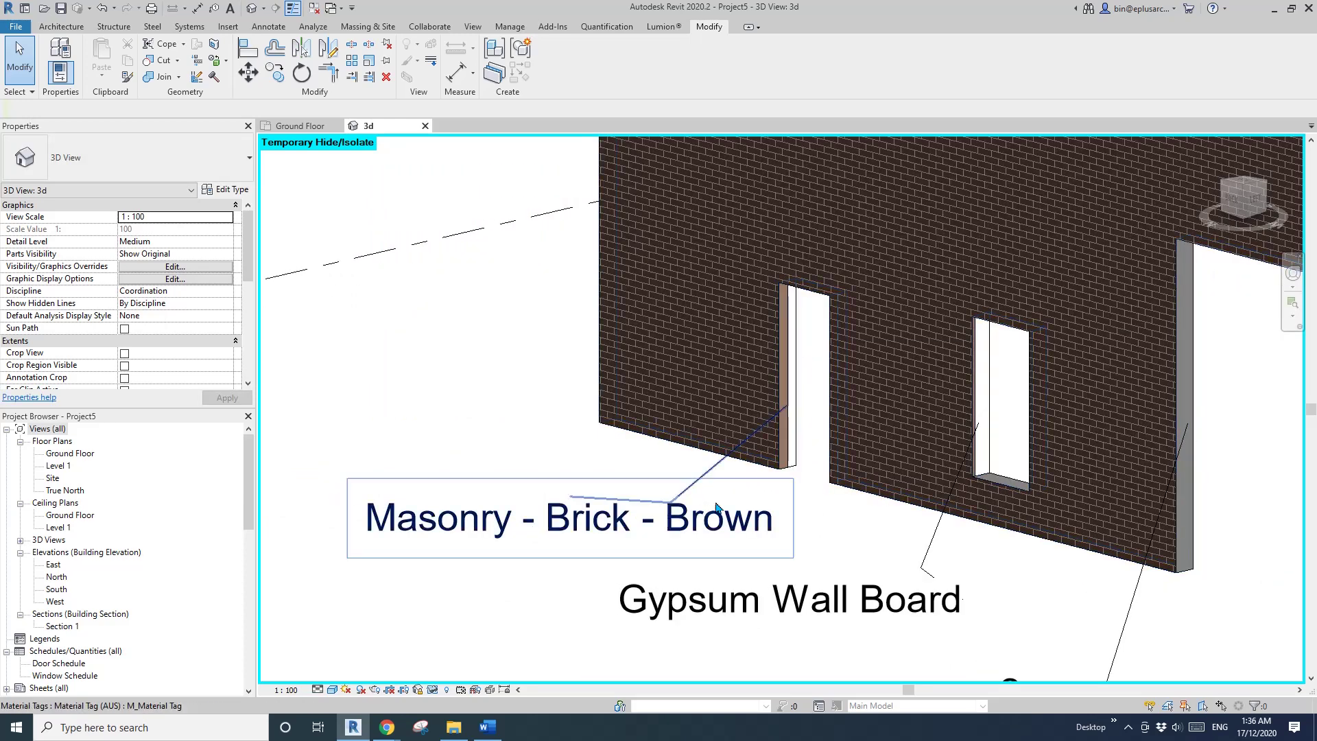
{"action": "scroll", "coordinate": [890, 446], "scroll_direction": "up", "scroll_amount": 3}
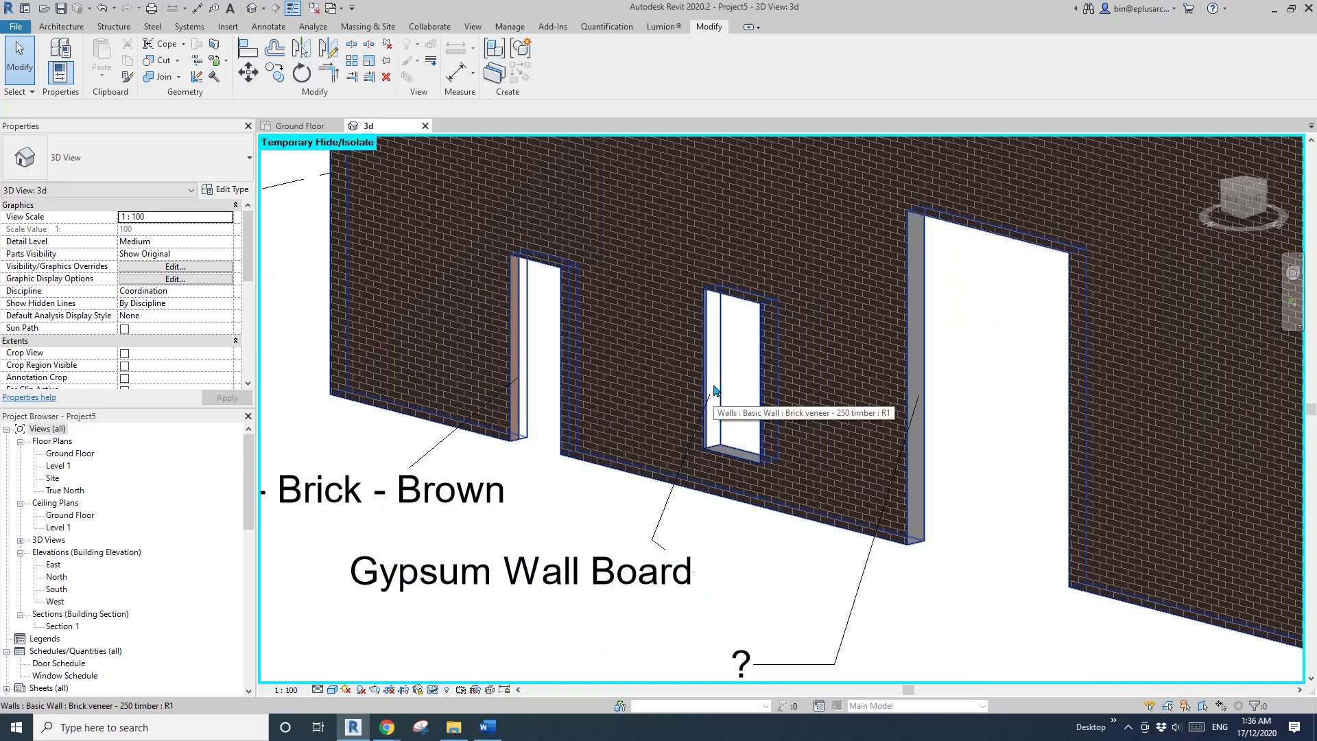
{"action": "scroll", "coordinate": [720, 391], "scroll_direction": "up", "scroll_amount": 3}
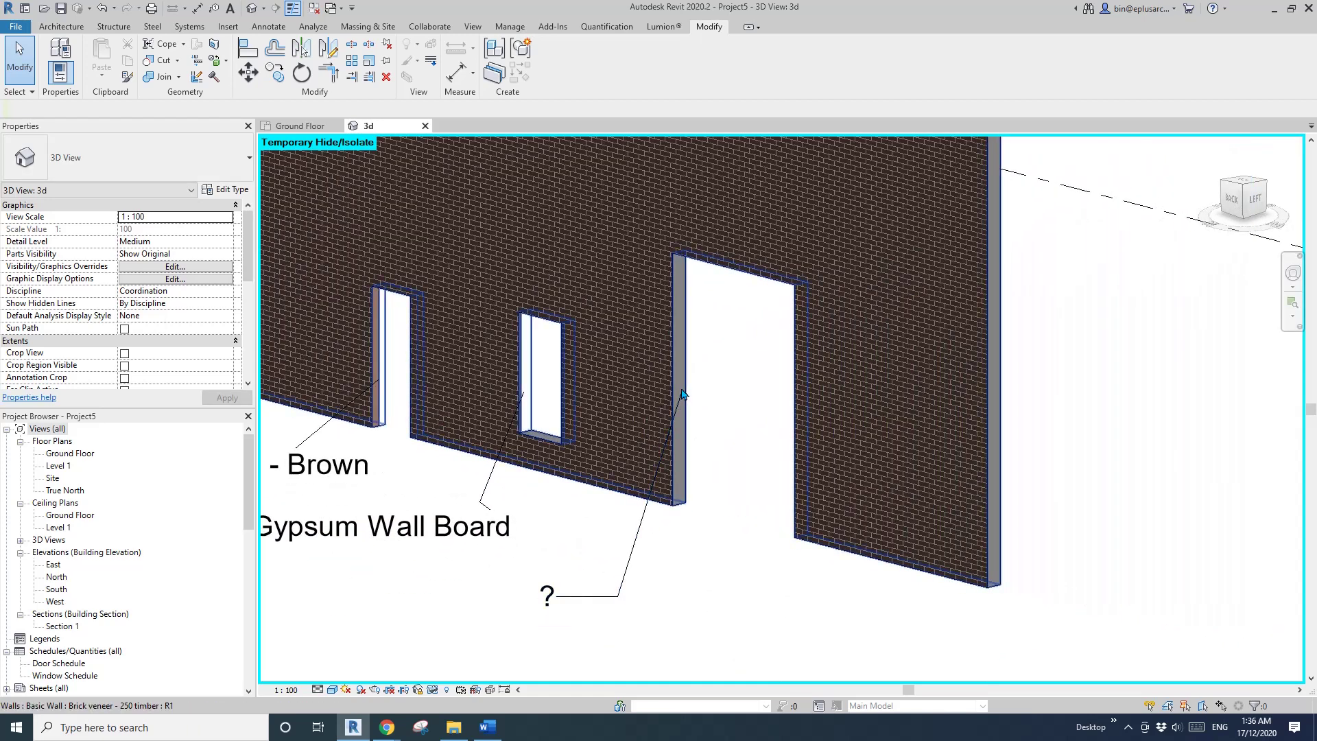
{"action": "scroll", "coordinate": [752, 401], "scroll_direction": "down", "scroll_amount": 3}
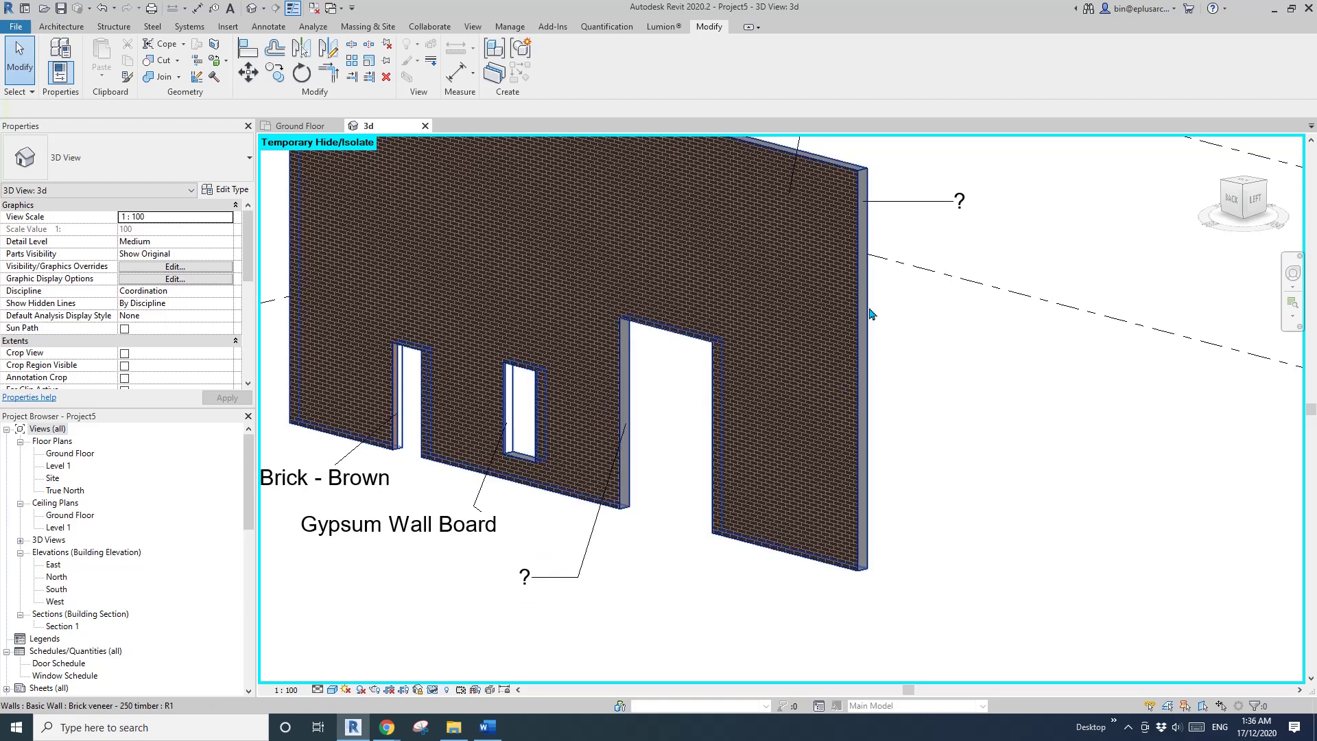
{"action": "scroll", "coordinate": [871, 314], "scroll_direction": "down", "scroll_amount": 2}
{"action": "scroll", "coordinate": [717, 357], "scroll_direction": "down", "scroll_amount": 2}
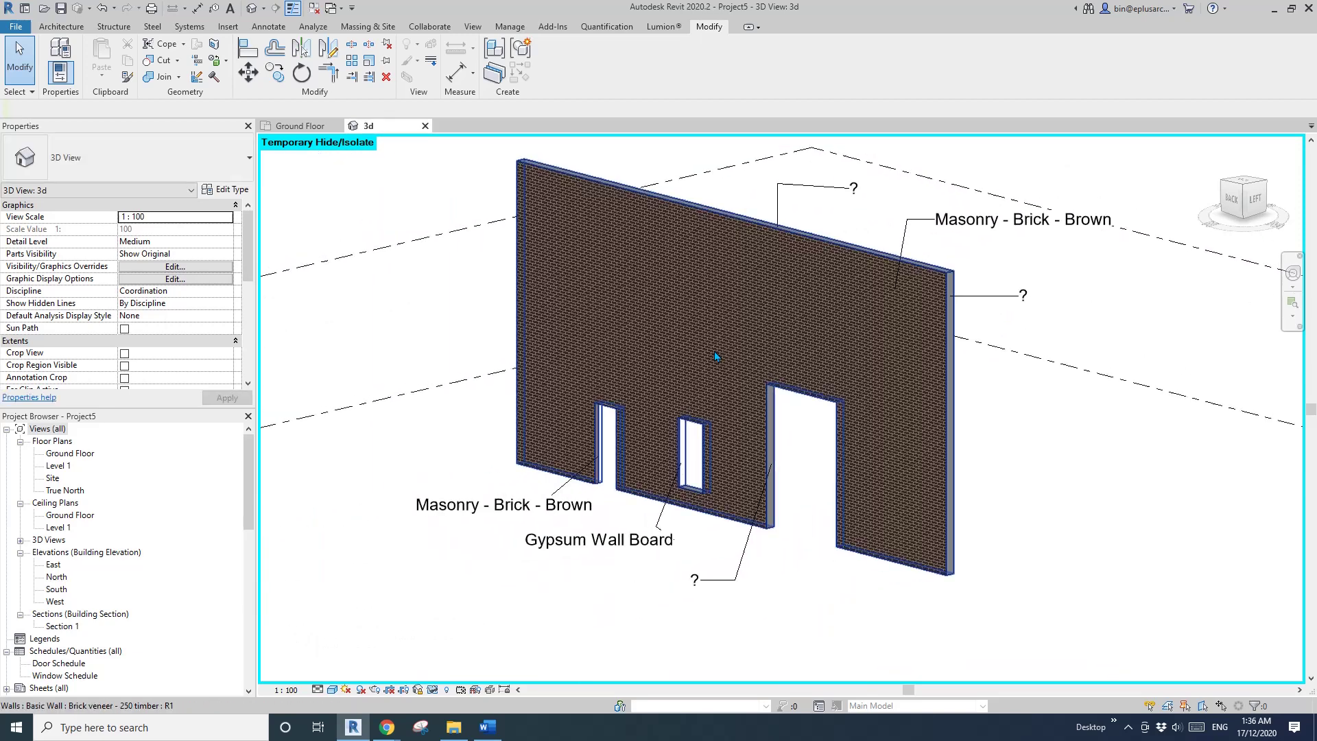
{"action": "middle_click_drag", "start_coordinate": [717, 357], "coordinate": [766, 365]}
Close the view's Type Properties and set the wall's Wrapping at Ends back to Exterior.
{"action": "left_click", "coordinate": [223, 191]}
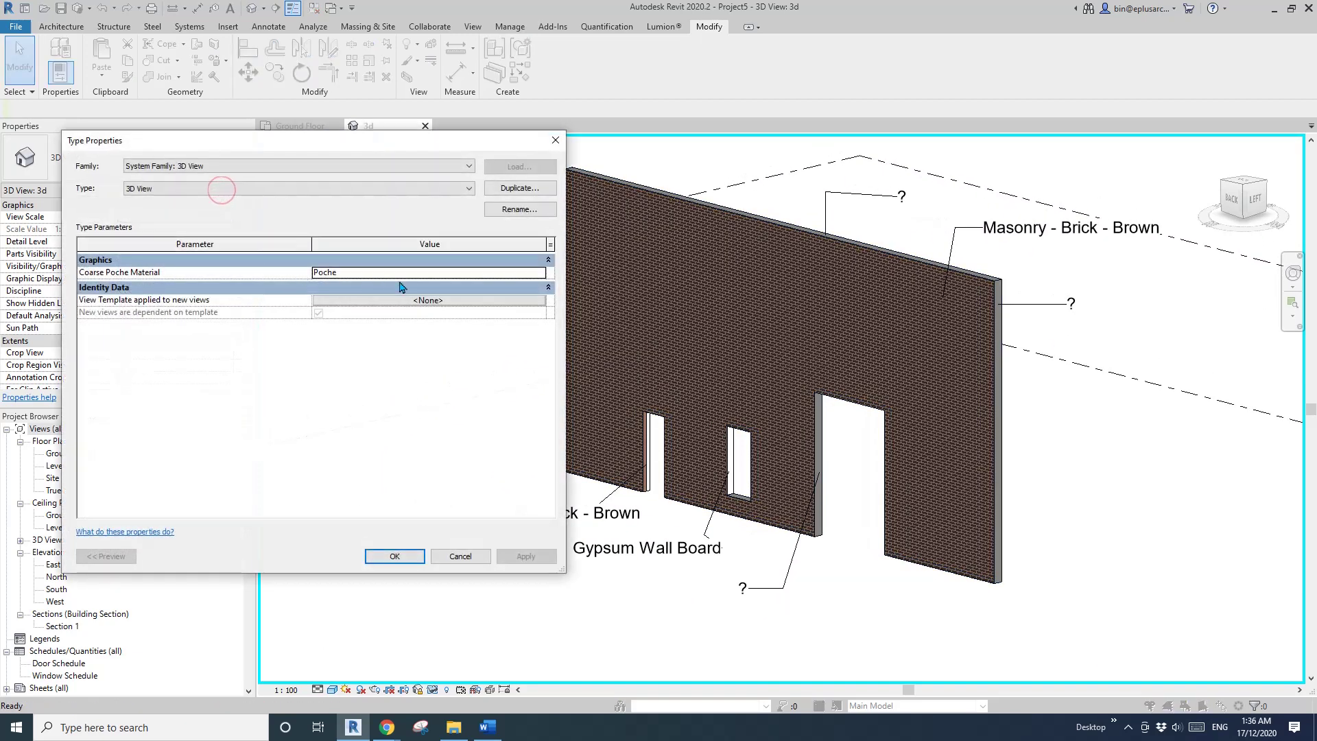
{"action": "left_click", "coordinate": [556, 141]}
{"action": "left_click", "coordinate": [762, 309]}
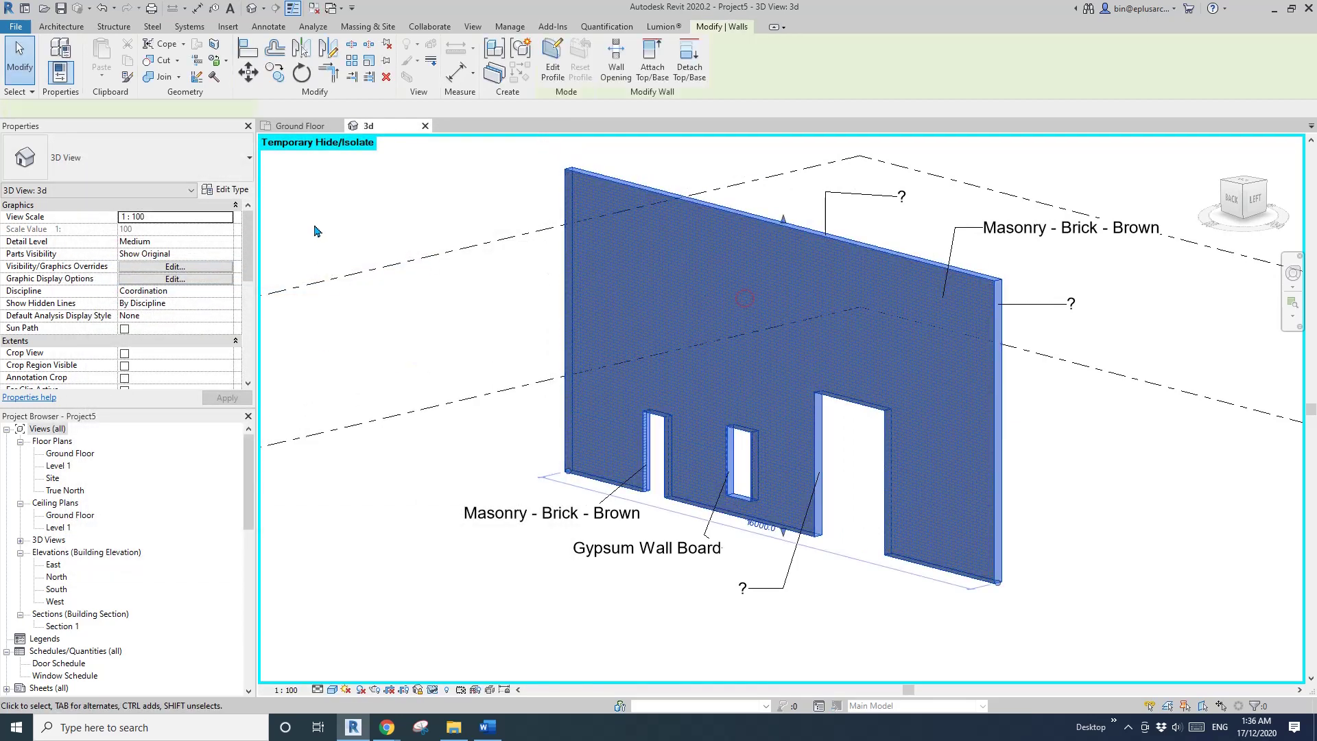
{"action": "left_click", "coordinate": [240, 192]}
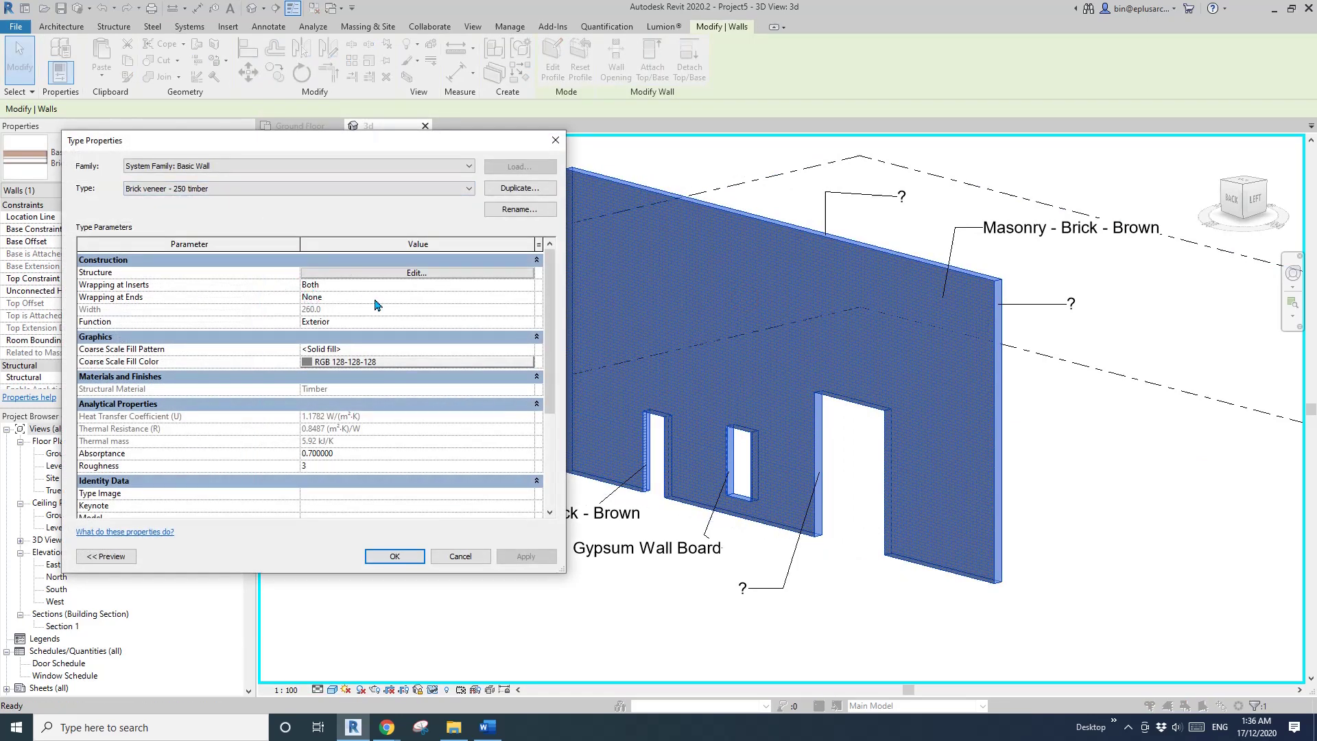
{"action": "left_click", "coordinate": [314, 297]}
{"action": "left_click", "coordinate": [528, 297]}
{"action": "left_click", "coordinate": [332, 322]}
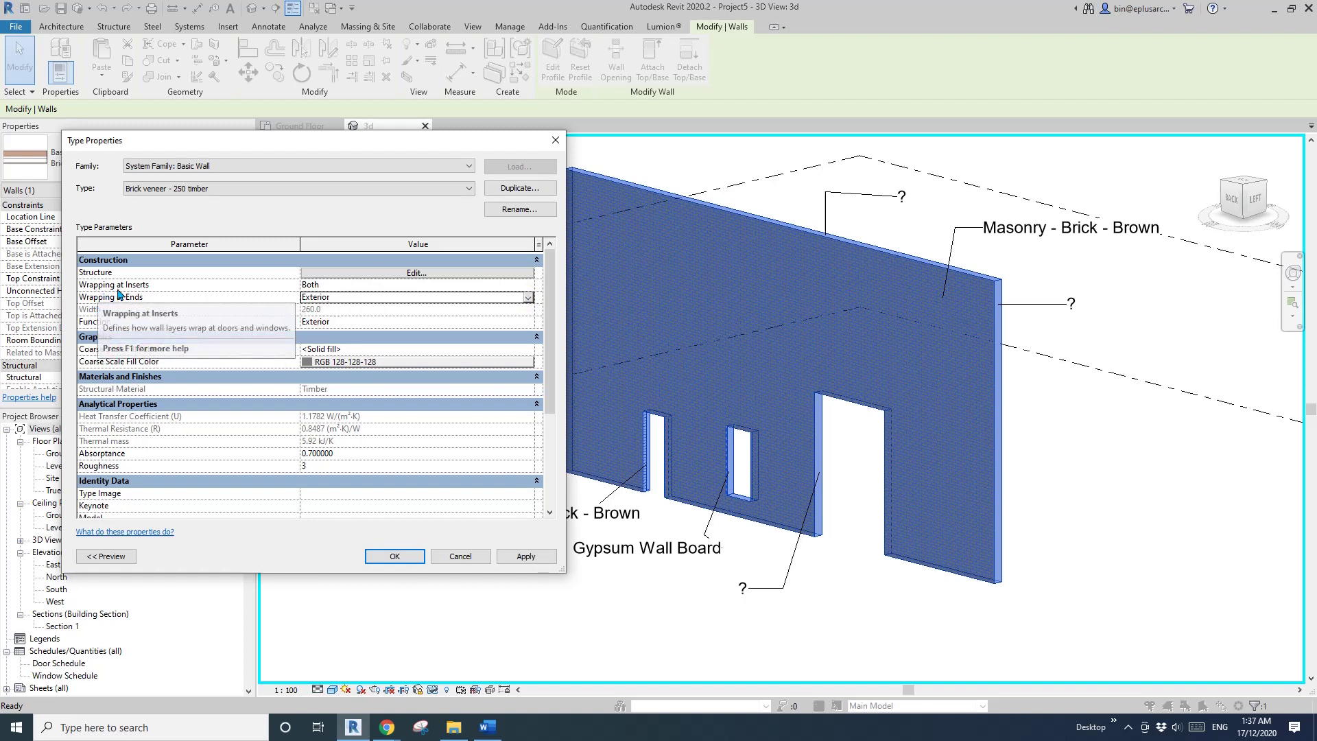
{"action": "left_click", "coordinate": [394, 555]}
{"action": "left_click", "coordinate": [1111, 433]}
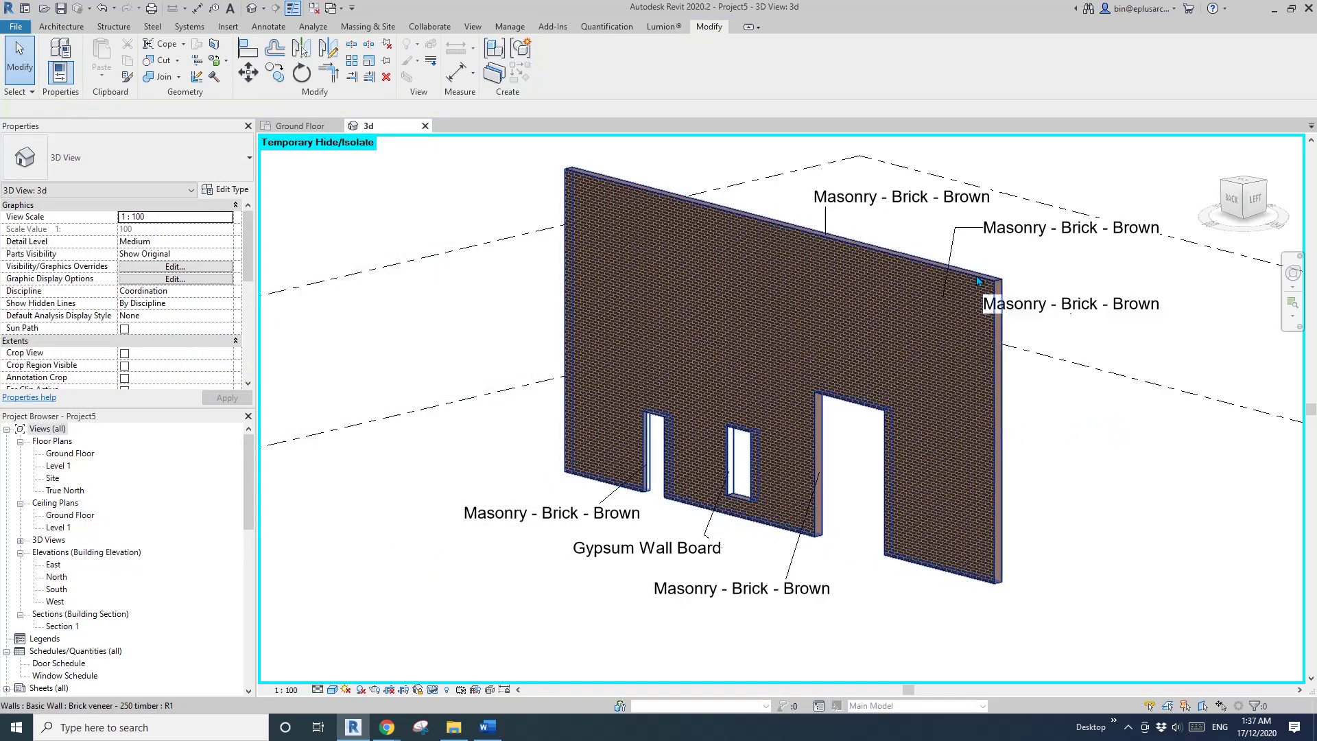
{"action": "scroll", "coordinate": [555, 482], "scroll_direction": "up", "scroll_amount": 5}
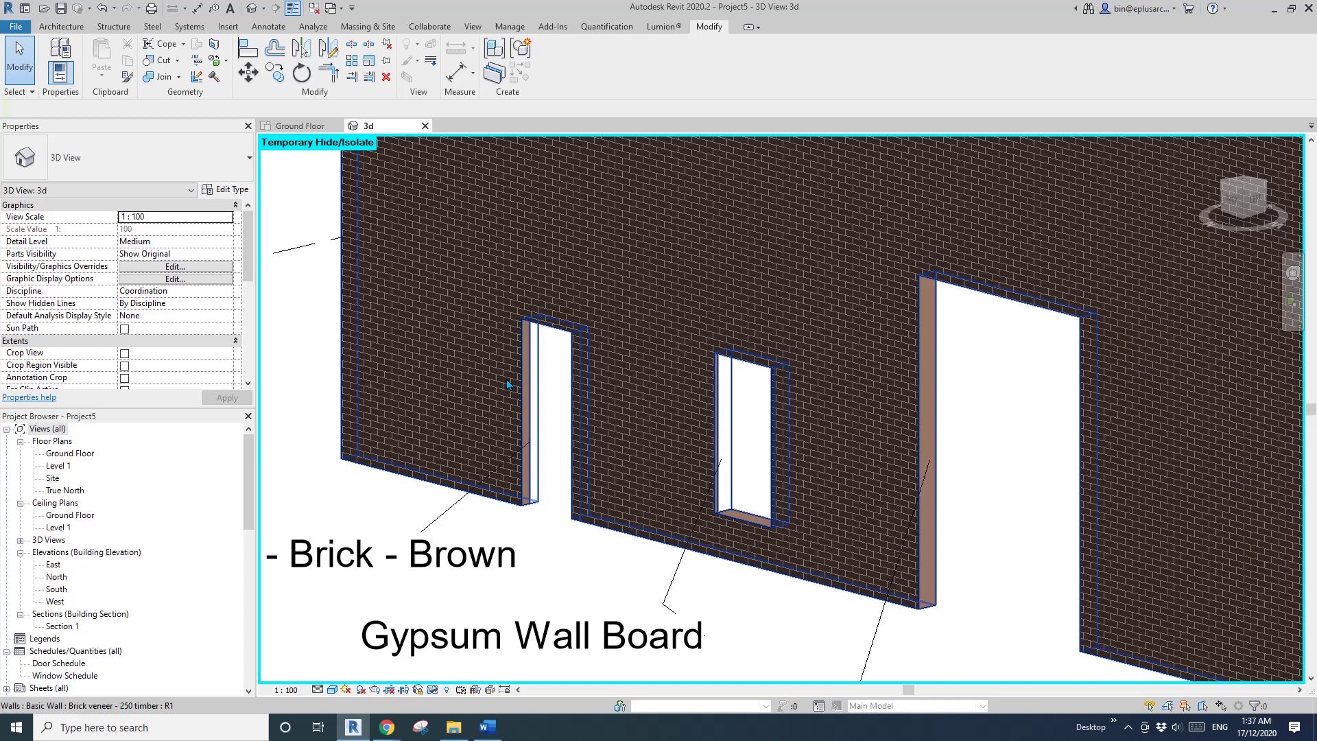
Turn on wrapping at inserts and ends for the Brick veneer - 250 timber wall type.
{"action": "middle_click_drag", "start_coordinate": [509, 385], "coordinate": [679, 327]}
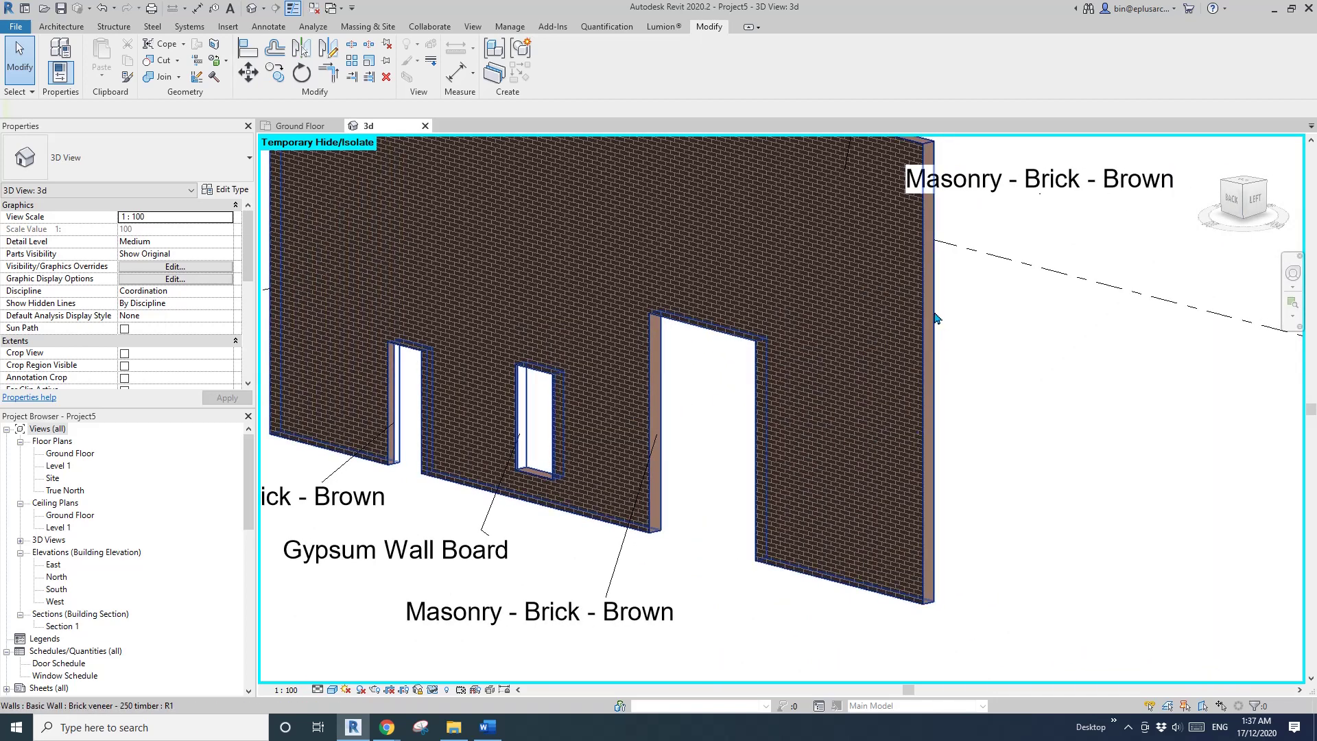
{"action": "scroll", "coordinate": [937, 480], "scroll_direction": "down", "scroll_amount": 3}
{"action": "middle_click_drag", "start_coordinate": [885, 473], "coordinate": [845, 369]}
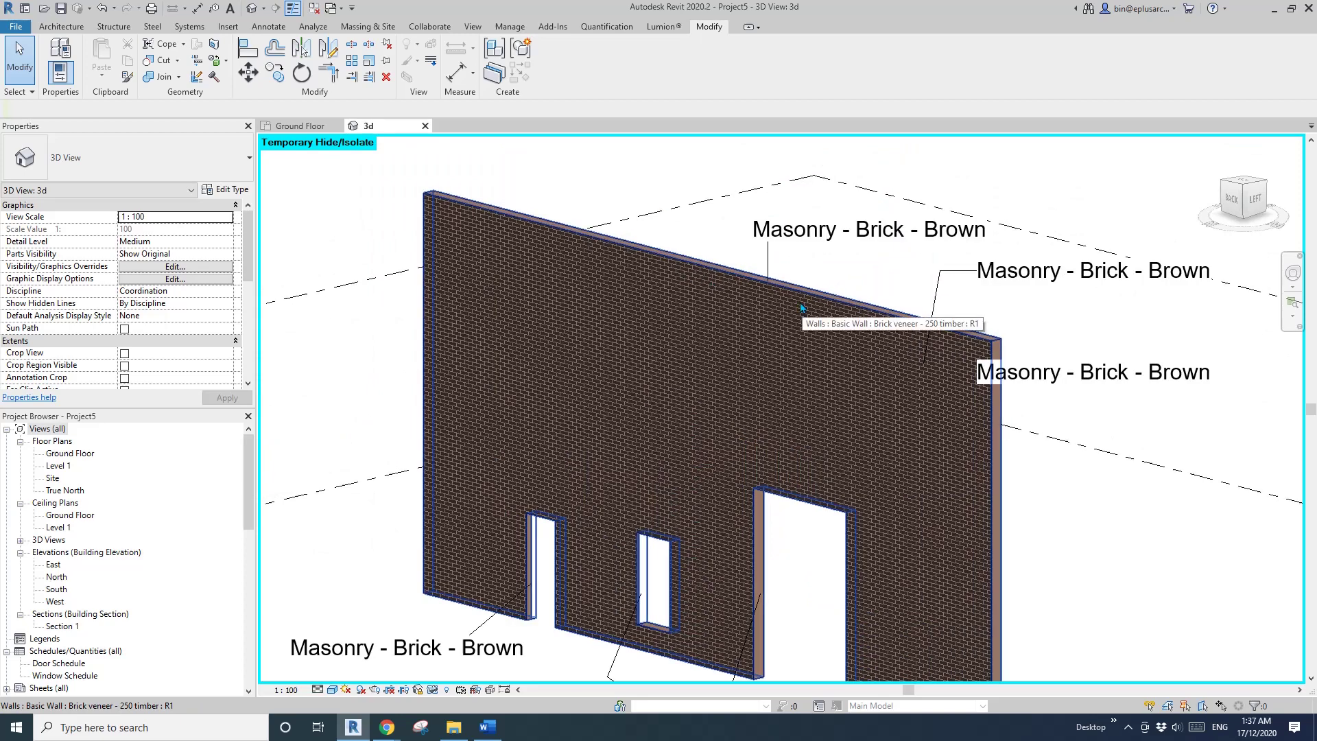
{"action": "left_click", "coordinate": [221, 190]}
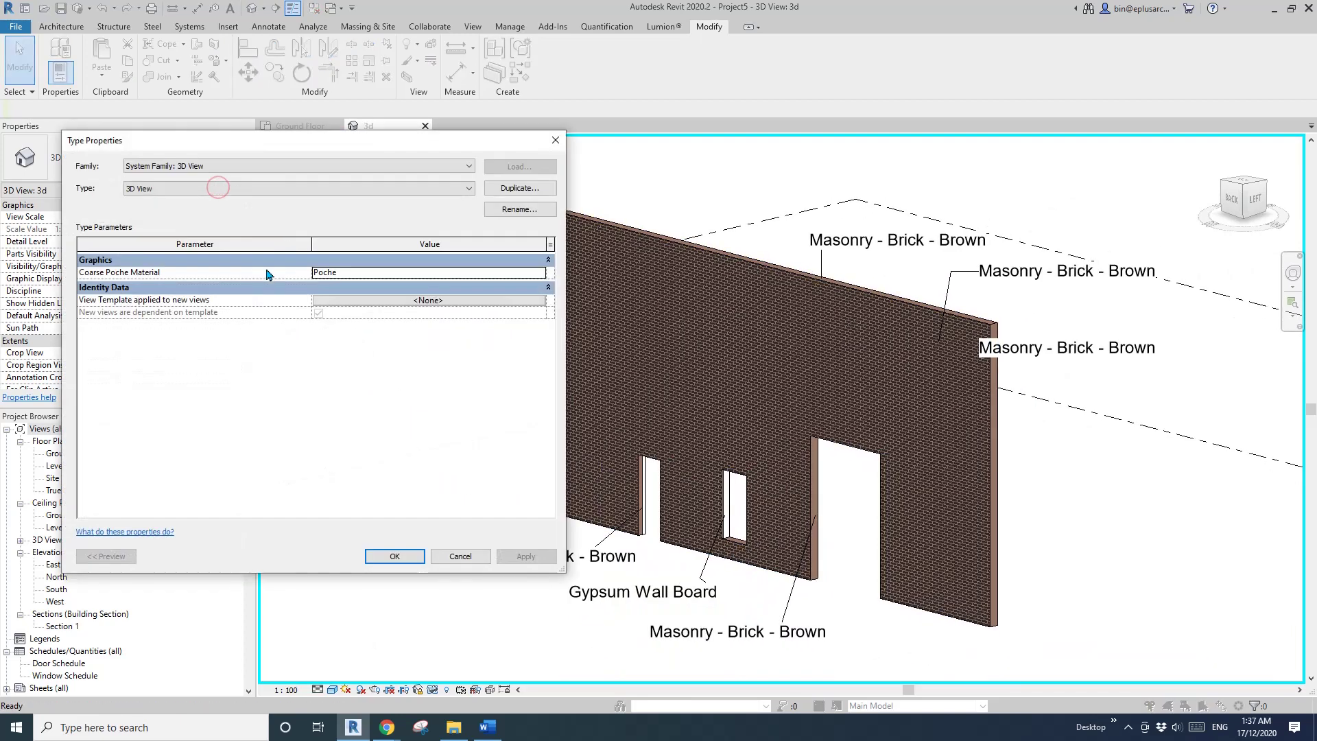
{"action": "left_click", "coordinate": [556, 140]}
{"action": "left_click", "coordinate": [651, 298]}
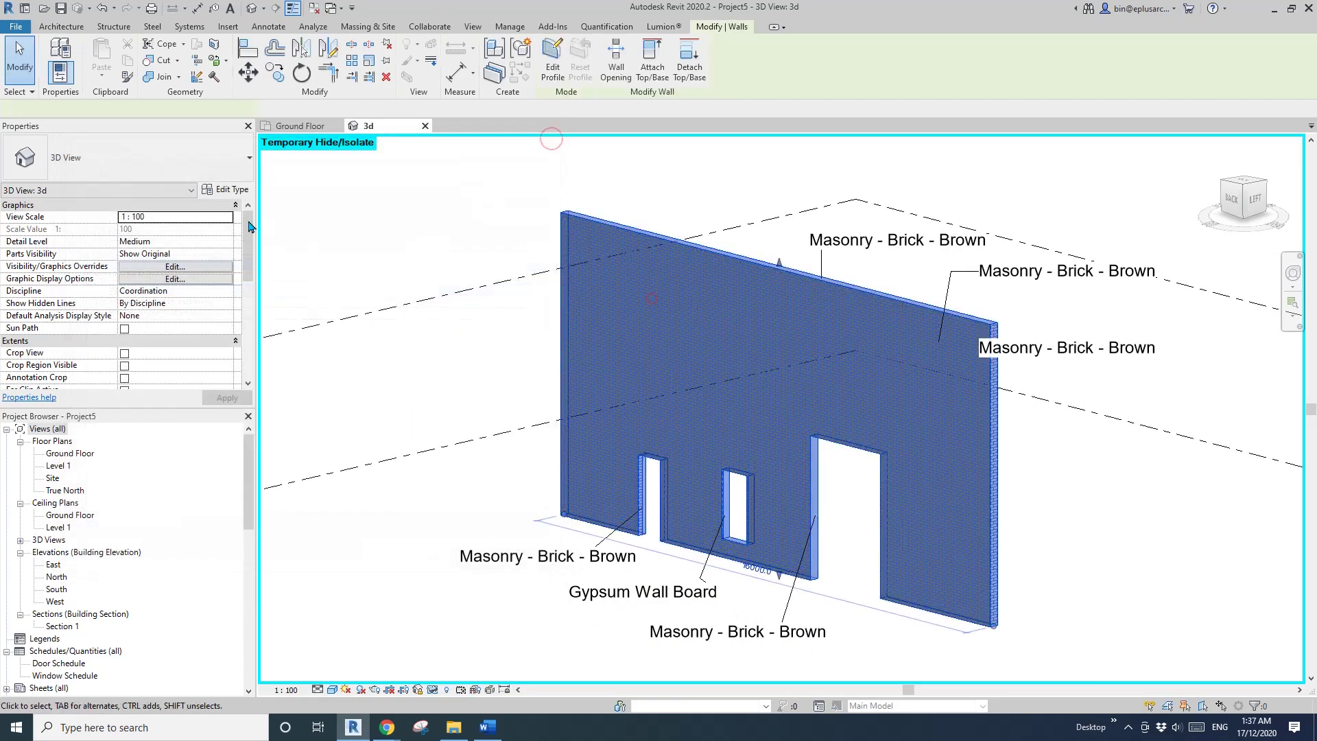
{"action": "left_click", "coordinate": [224, 190]}
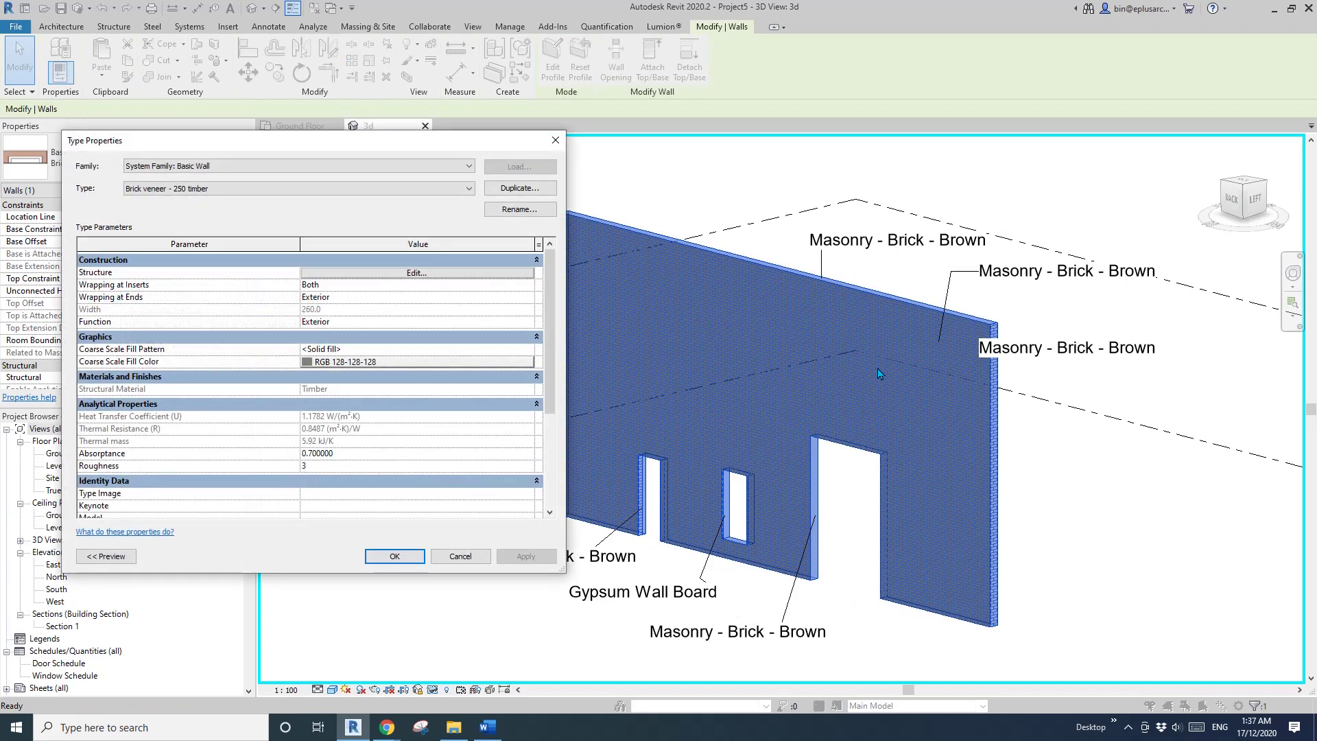
{"action": "left_click", "coordinate": [394, 557]}
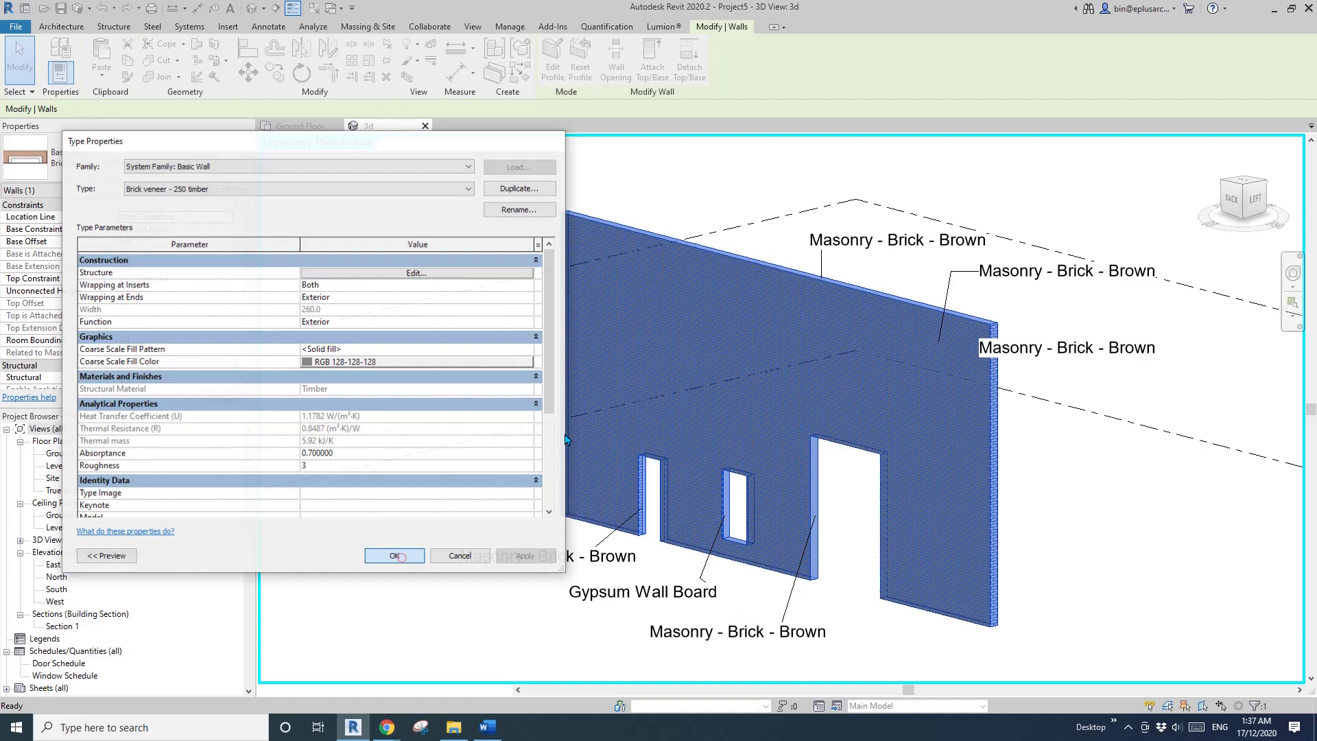
{"action": "scroll", "coordinate": [690, 432], "scroll_direction": "down", "scroll_amount": 3}
Clear the selection and start a new wall with the WA alias.
{"action": "left_click", "coordinate": [690, 433]}
{"action": "key", "text": "Escape"}
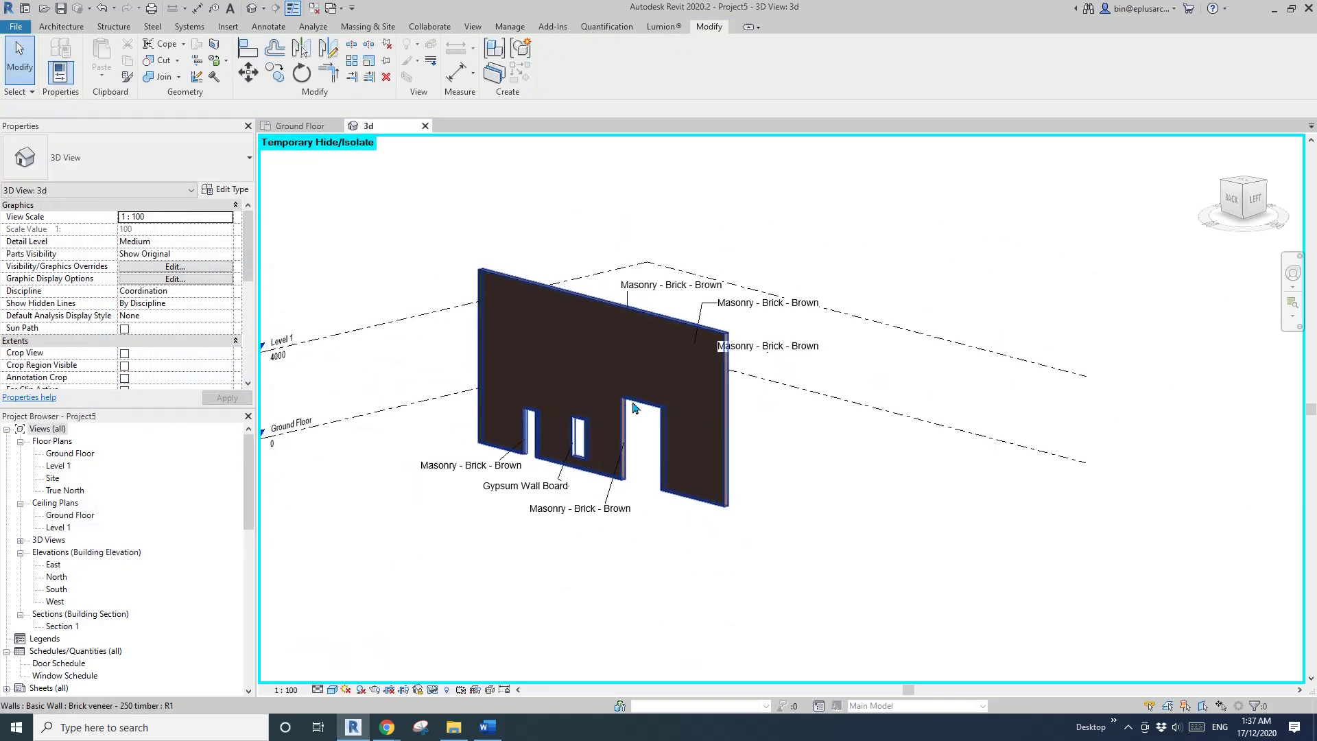
{"action": "scroll", "coordinate": [690, 429], "scroll_direction": "up", "scroll_amount": 2}
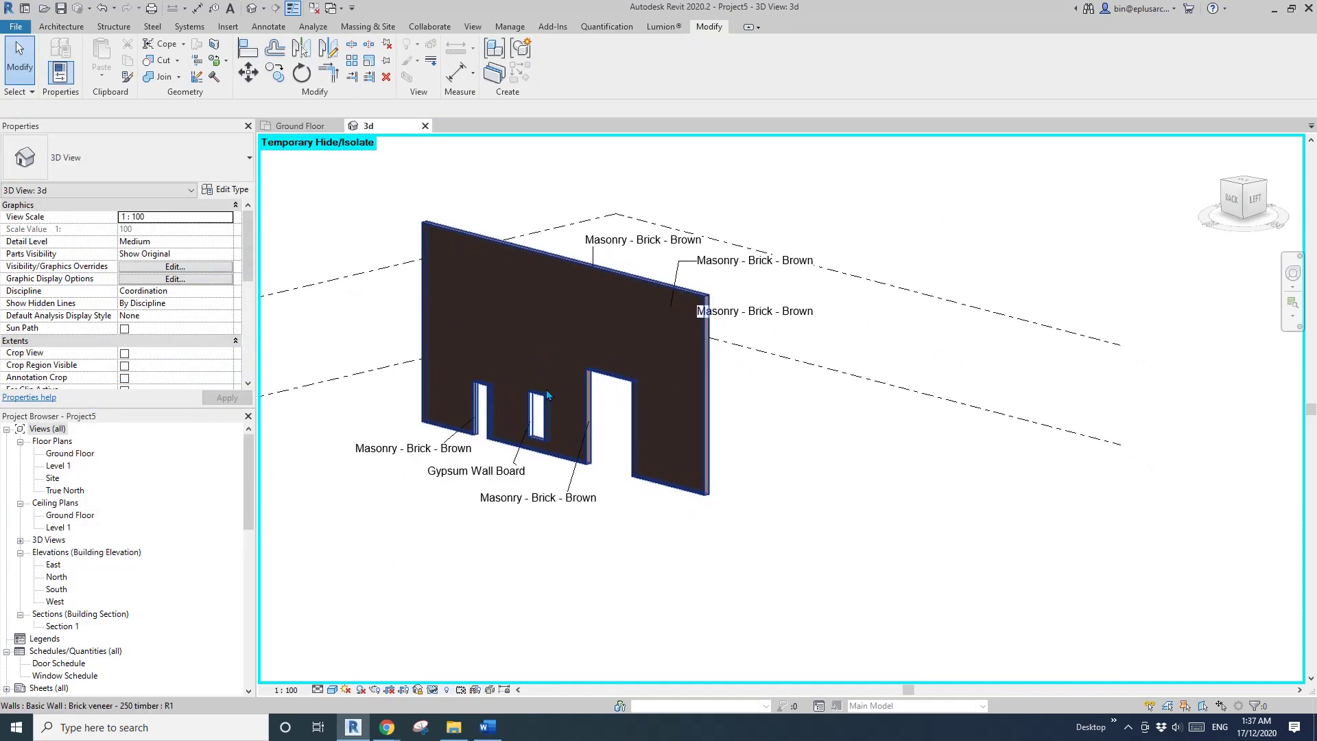
{"action": "key", "text": "w"}
{"action": "key", "text": "a"}
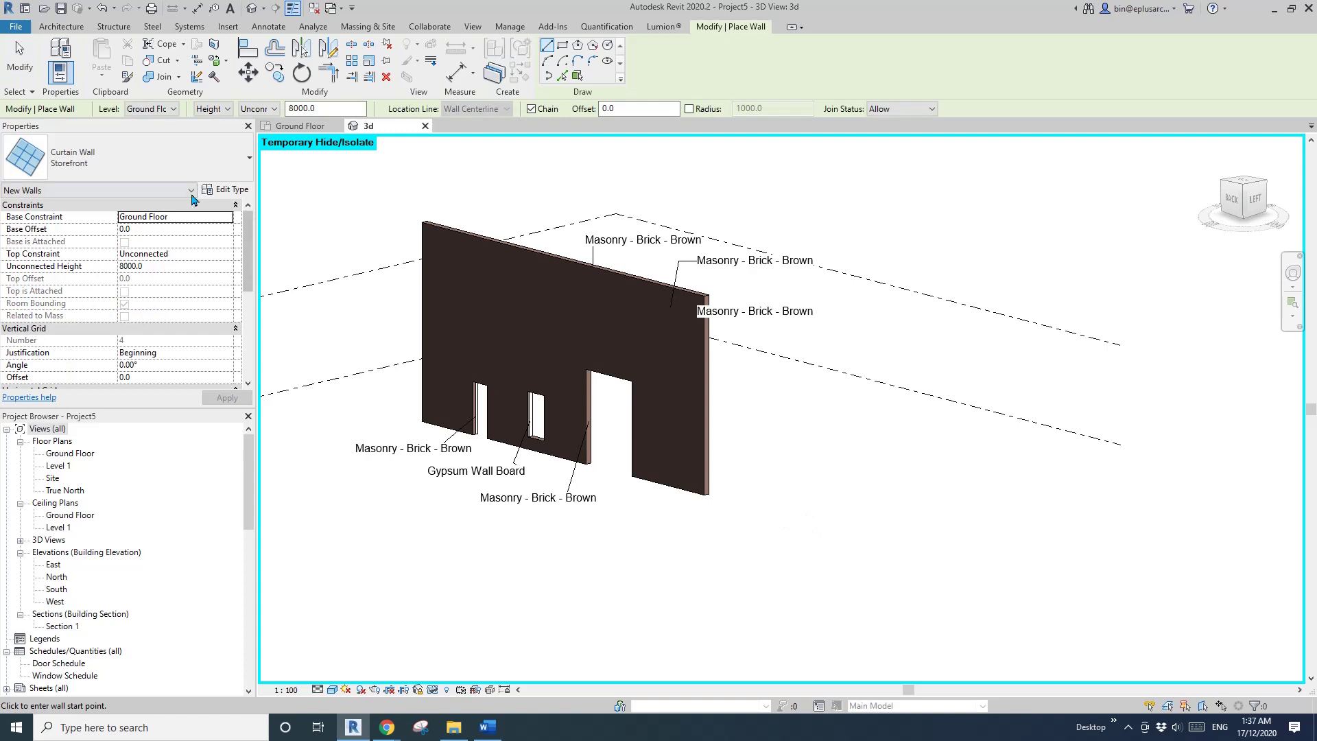
Draw a Generic 200mm Wall to the right of the brick wall.
{"action": "left_click", "coordinate": [154, 160]}
{"action": "scroll", "coordinate": [107, 334], "scroll_direction": "down", "scroll_amount": 3}
{"action": "scroll", "coordinate": [107, 334], "scroll_direction": "up", "scroll_amount": 3}
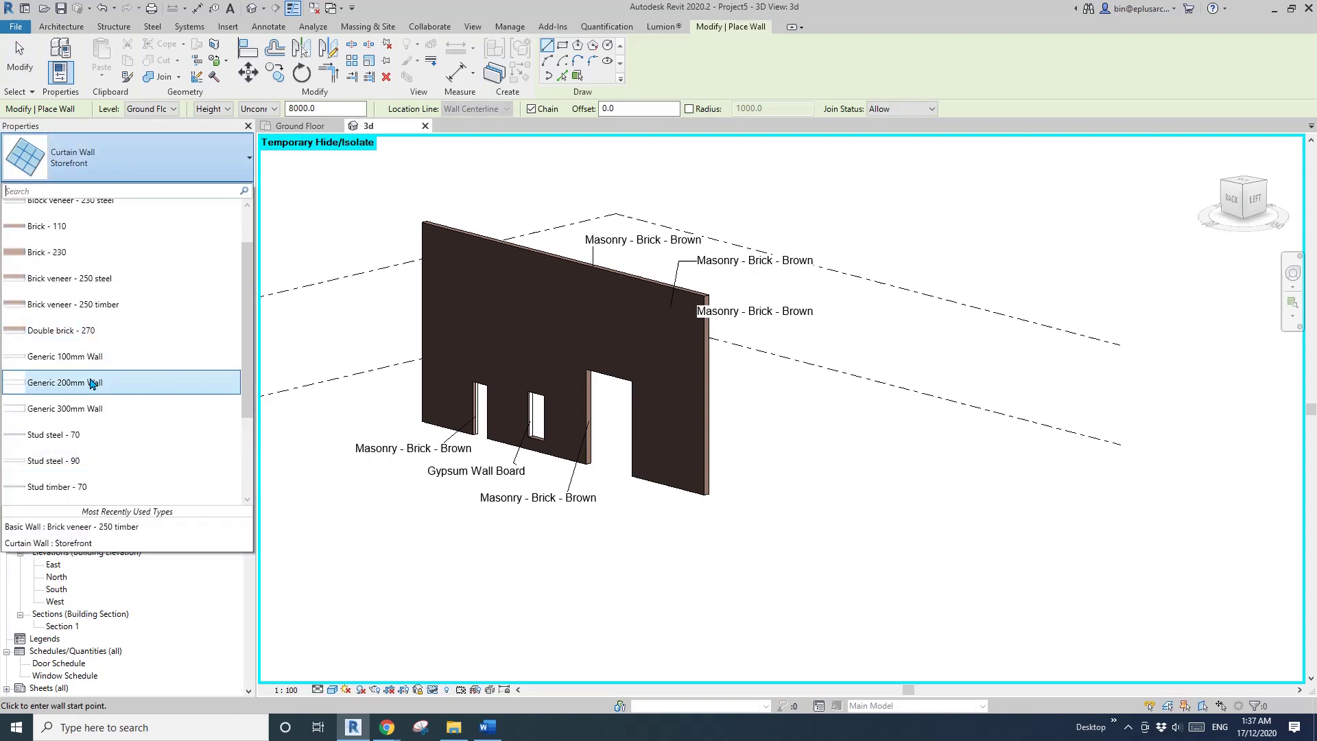
{"action": "left_click", "coordinate": [70, 386]}
{"action": "left_click", "coordinate": [800, 525]}
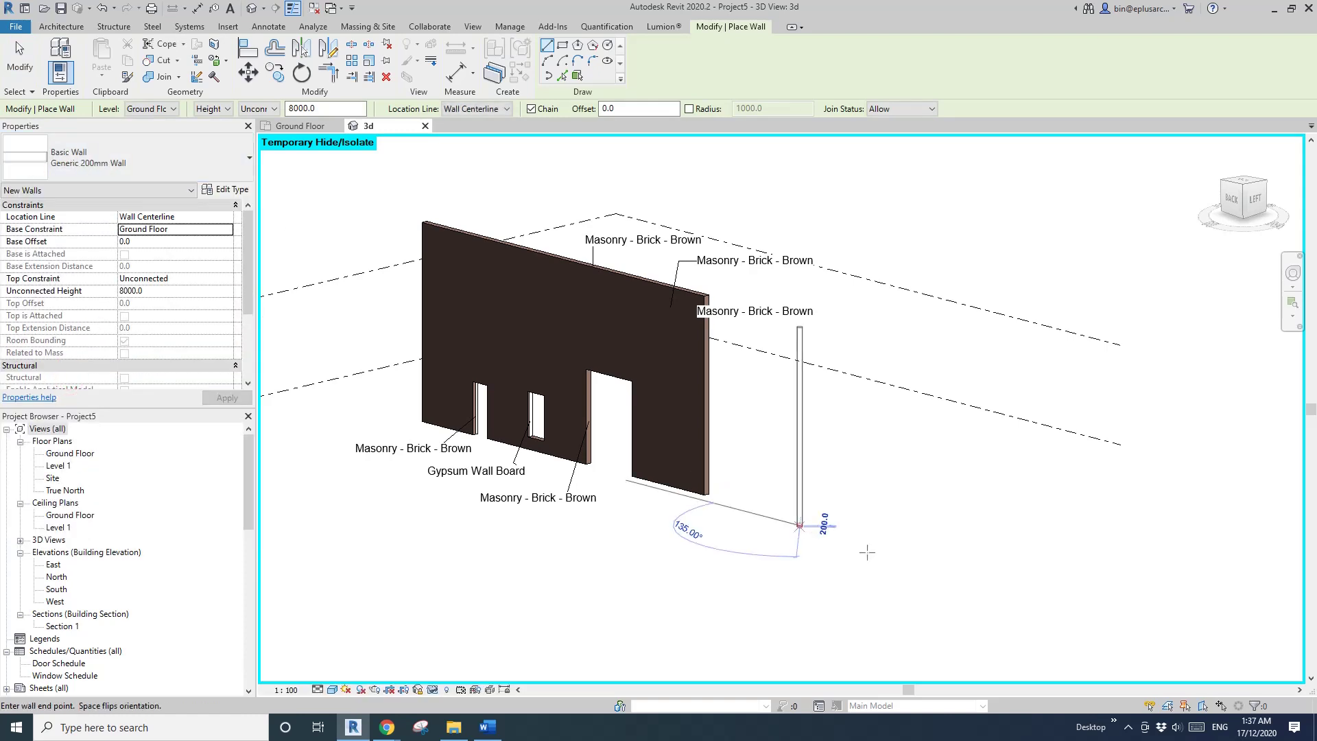
{"action": "left_click", "coordinate": [926, 556]}
{"action": "key", "text": "Escape"}
{"action": "key", "text": "Escape"}
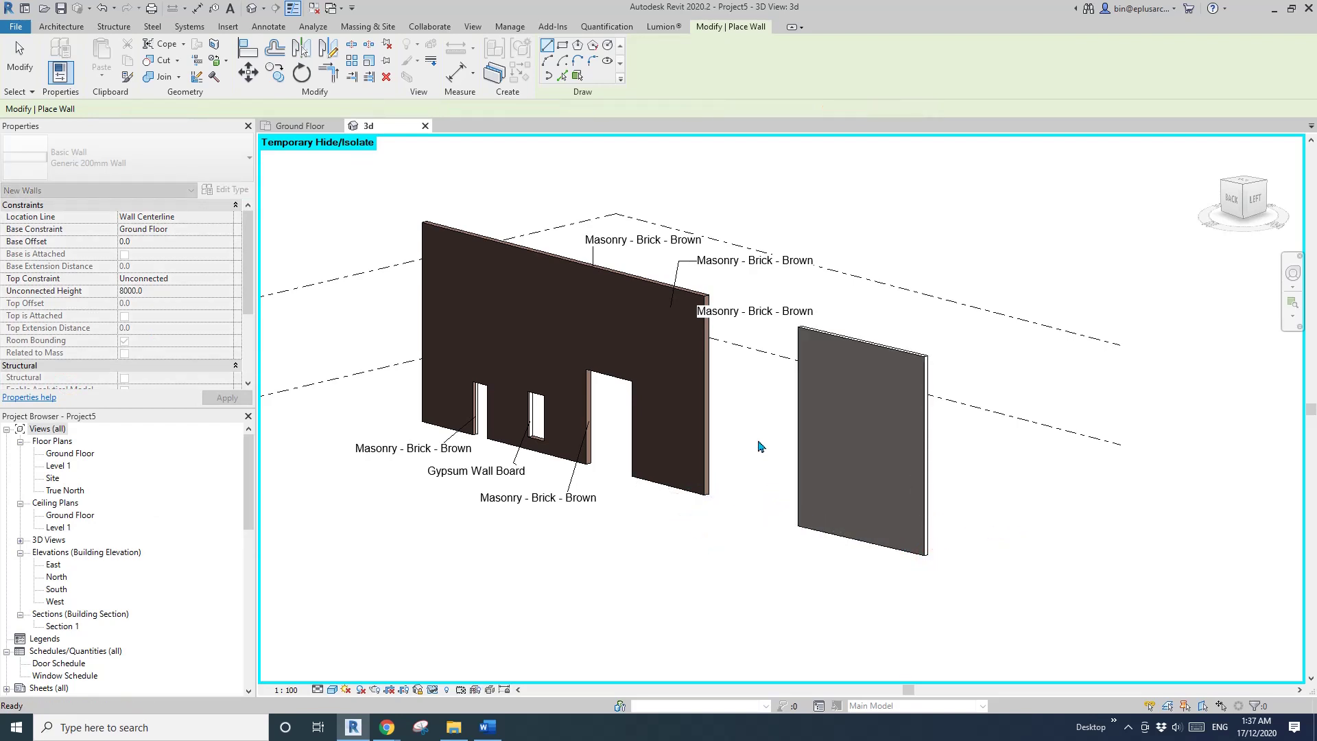
Tag the grey wall's face, end edge and top with material tags reading Finish.
{"action": "left_click", "coordinate": [799, 331]}
{"action": "scroll", "coordinate": [756, 335], "scroll_direction": "up", "scroll_amount": 3}
{"action": "left_click", "coordinate": [754, 311]}
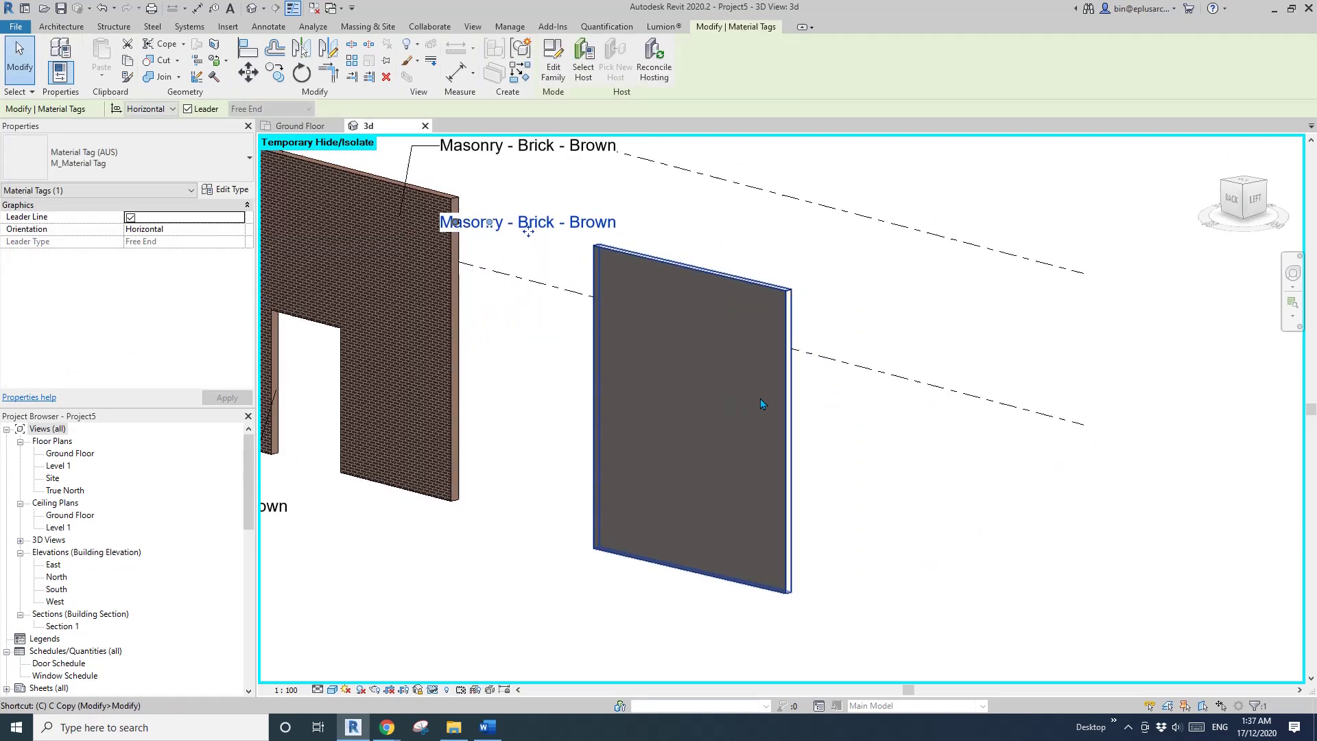
{"action": "key", "text": "Escape"}
{"action": "key", "text": "m"}
{"action": "key", "text": "t"}
{"action": "left_click", "coordinate": [758, 236]}
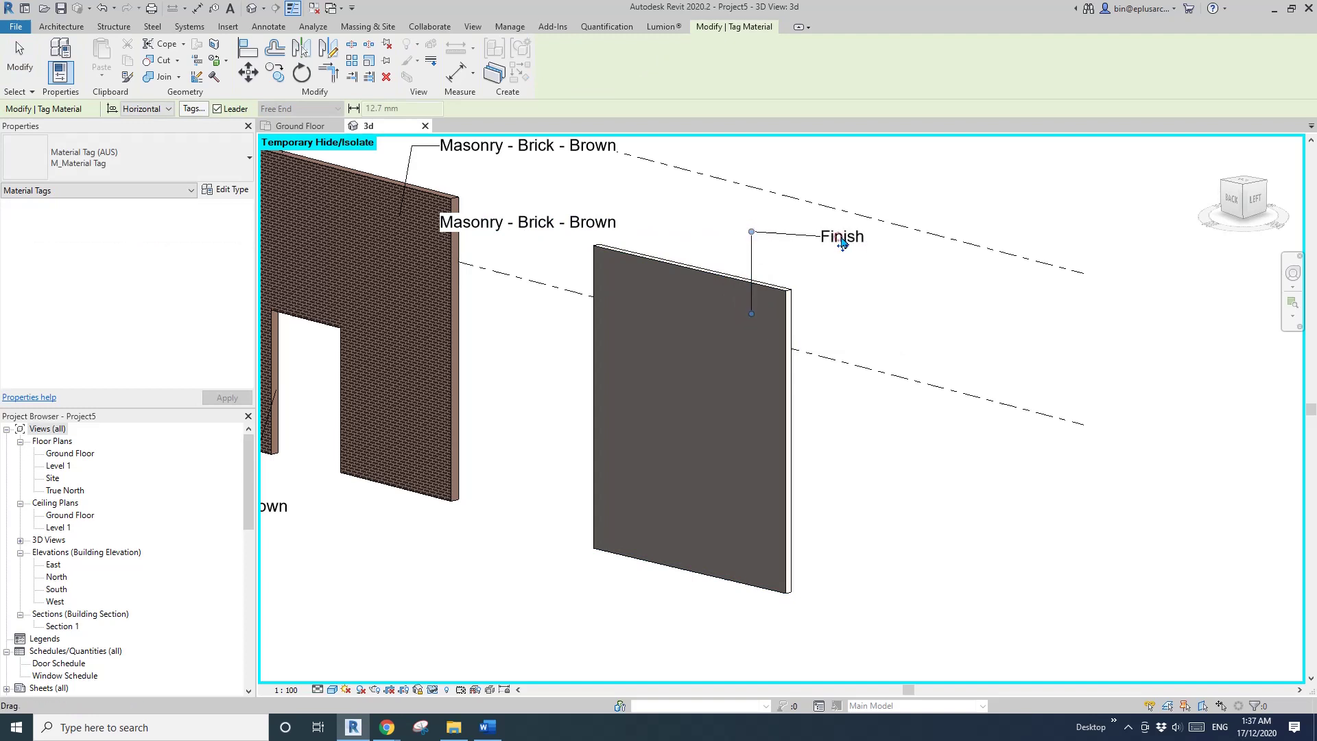
{"action": "scroll", "coordinate": [775, 327], "scroll_direction": "up", "scroll_amount": 5}
{"action": "left_click", "coordinate": [757, 381]}
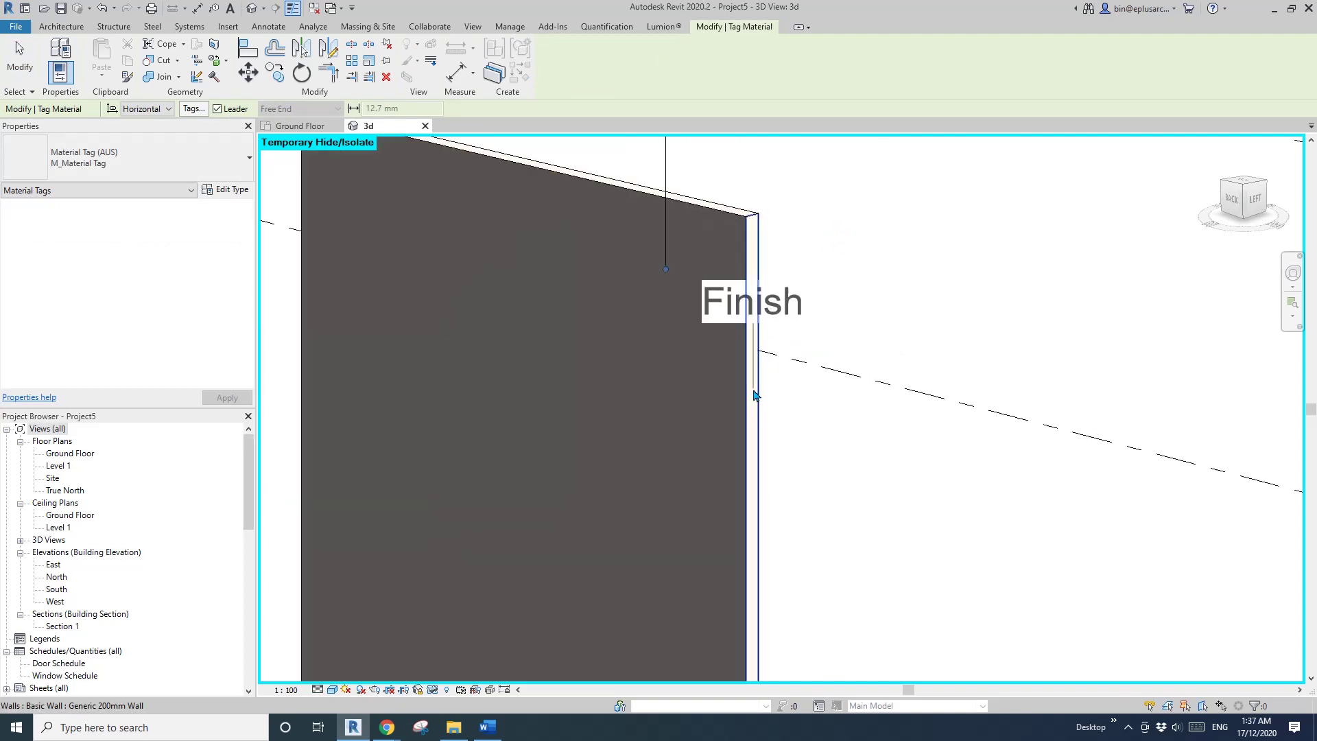
{"action": "left_click", "coordinate": [841, 316]}
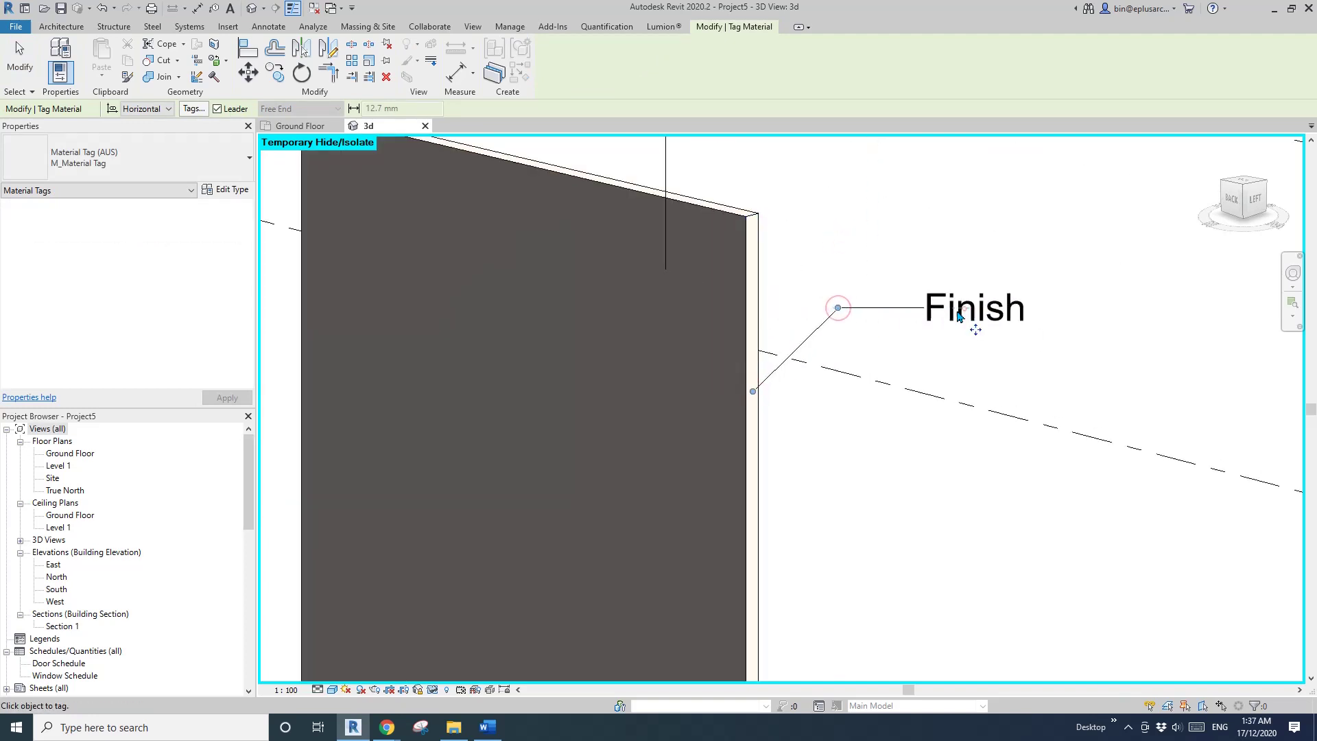
{"action": "scroll", "coordinate": [842, 316], "scroll_direction": "down", "scroll_amount": 4}
{"action": "scroll", "coordinate": [754, 311], "scroll_direction": "up", "scroll_amount": 3}
{"action": "scroll", "coordinate": [753, 312], "scroll_direction": "up", "scroll_amount": 3}
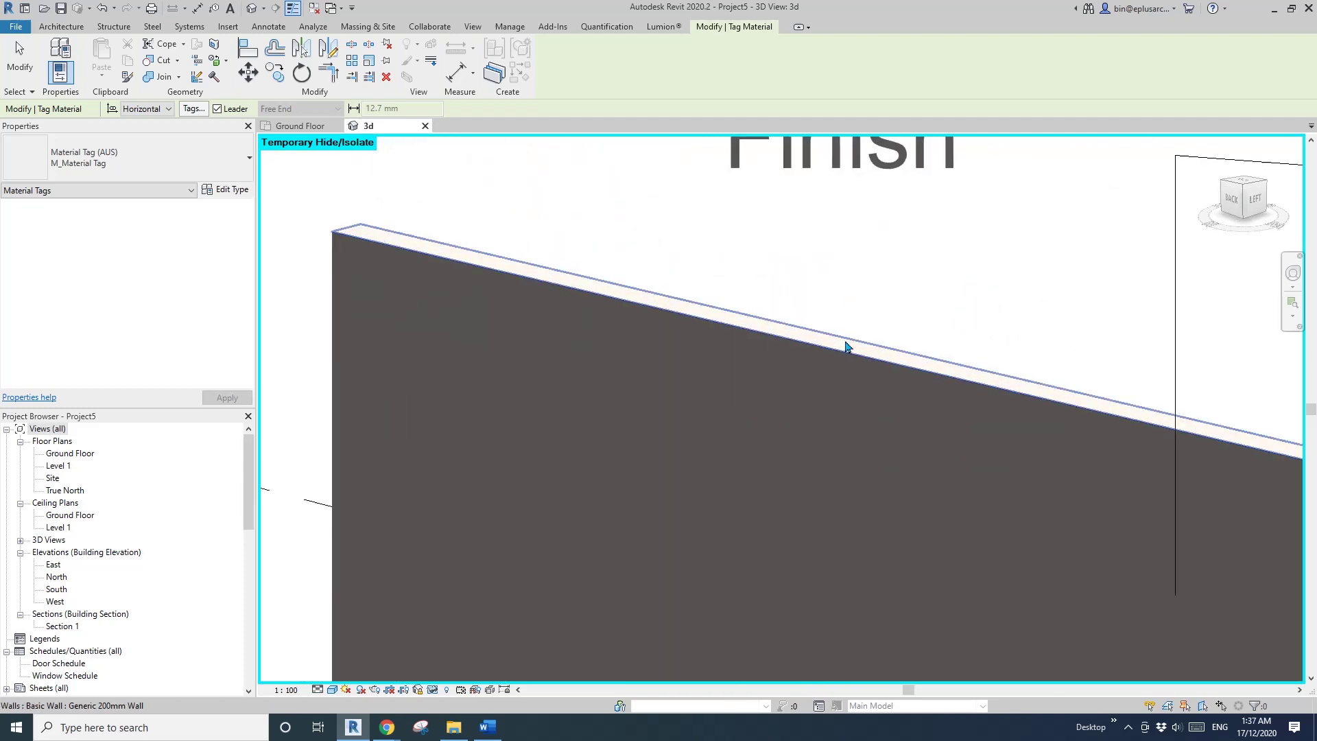
{"action": "left_click", "coordinate": [854, 309]}
{"action": "scroll", "coordinate": [855, 310], "scroll_direction": "down", "scroll_amount": 3}
{"action": "scroll", "coordinate": [854, 307], "scroll_direction": "down", "scroll_amount": 2}
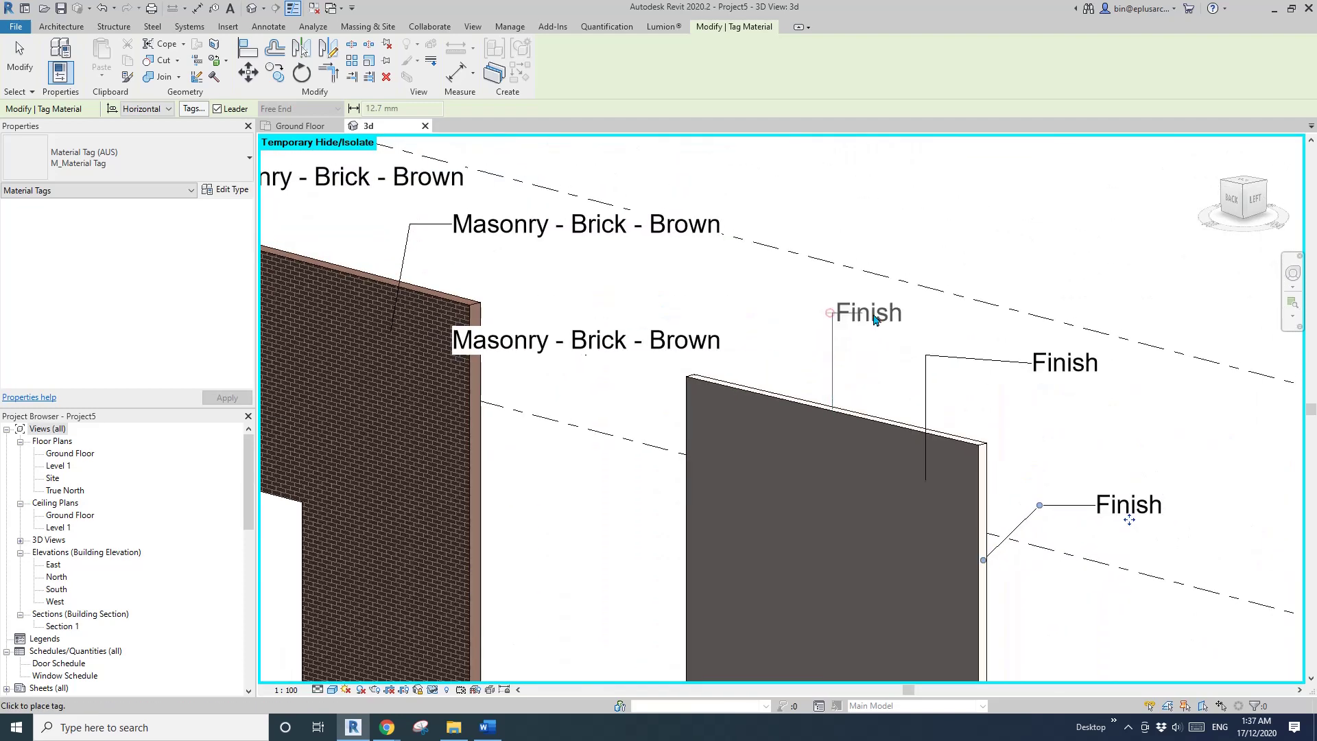
{"action": "left_click", "coordinate": [902, 312]}
{"action": "key", "text": "Escape"}
Open the Generic 200mm Wall type's Edit Assembly showing its single 200 mm Finish layer.
{"action": "left_click", "coordinate": [801, 467]}
{"action": "scroll", "coordinate": [801, 468], "scroll_direction": "down", "scroll_amount": 2}
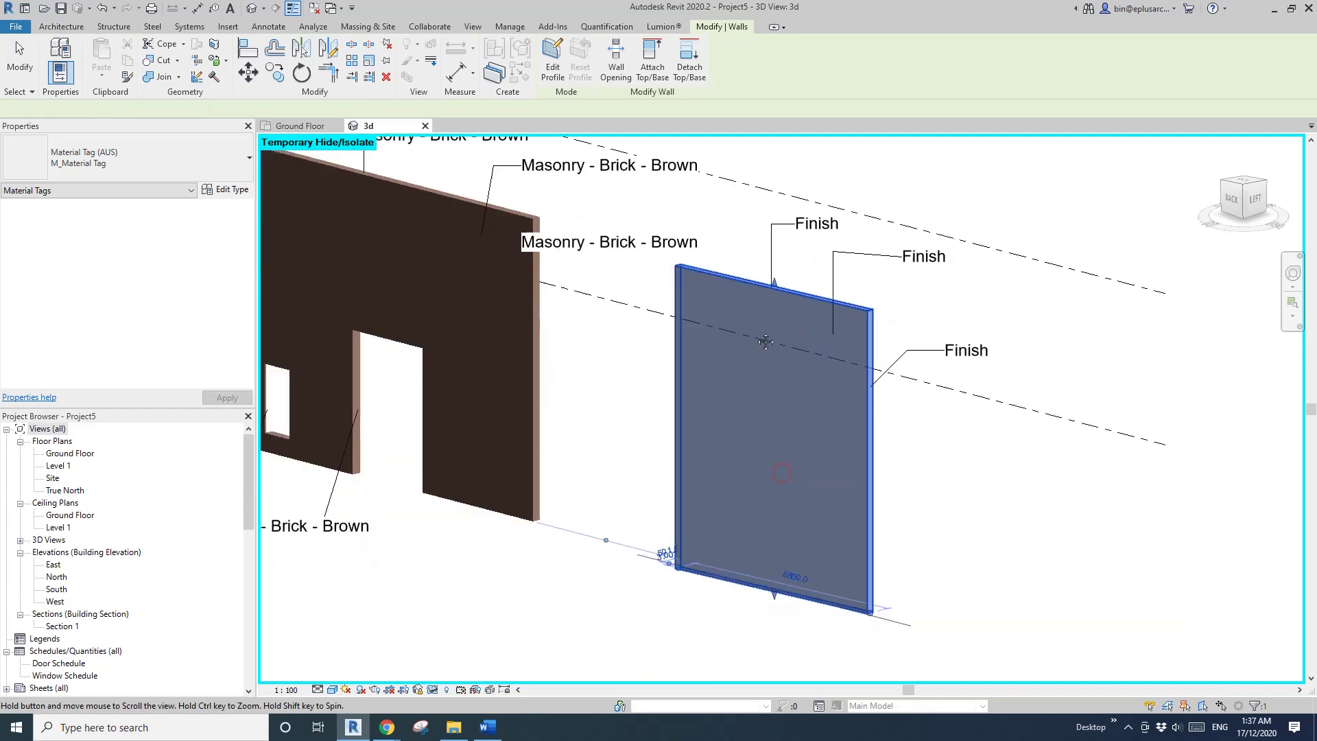
{"action": "left_click", "coordinate": [231, 191]}
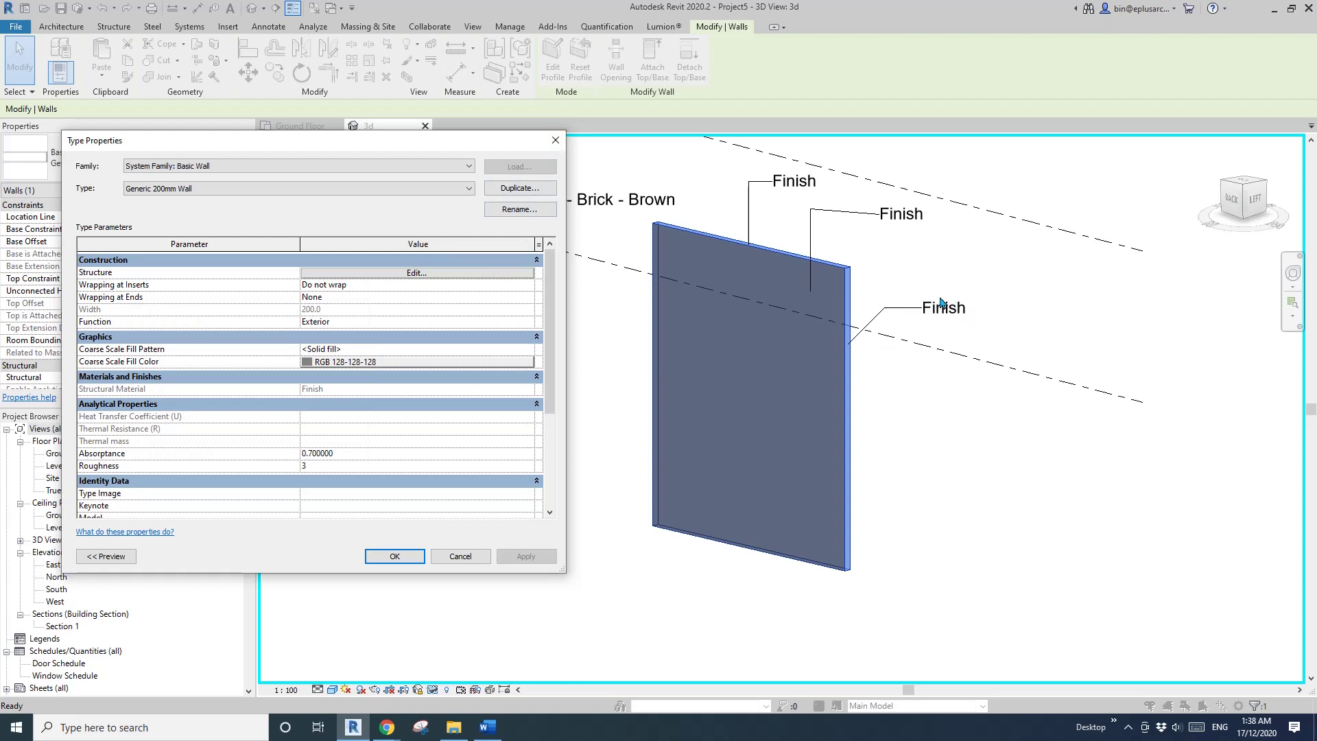
{"action": "left_click", "coordinate": [420, 274]}
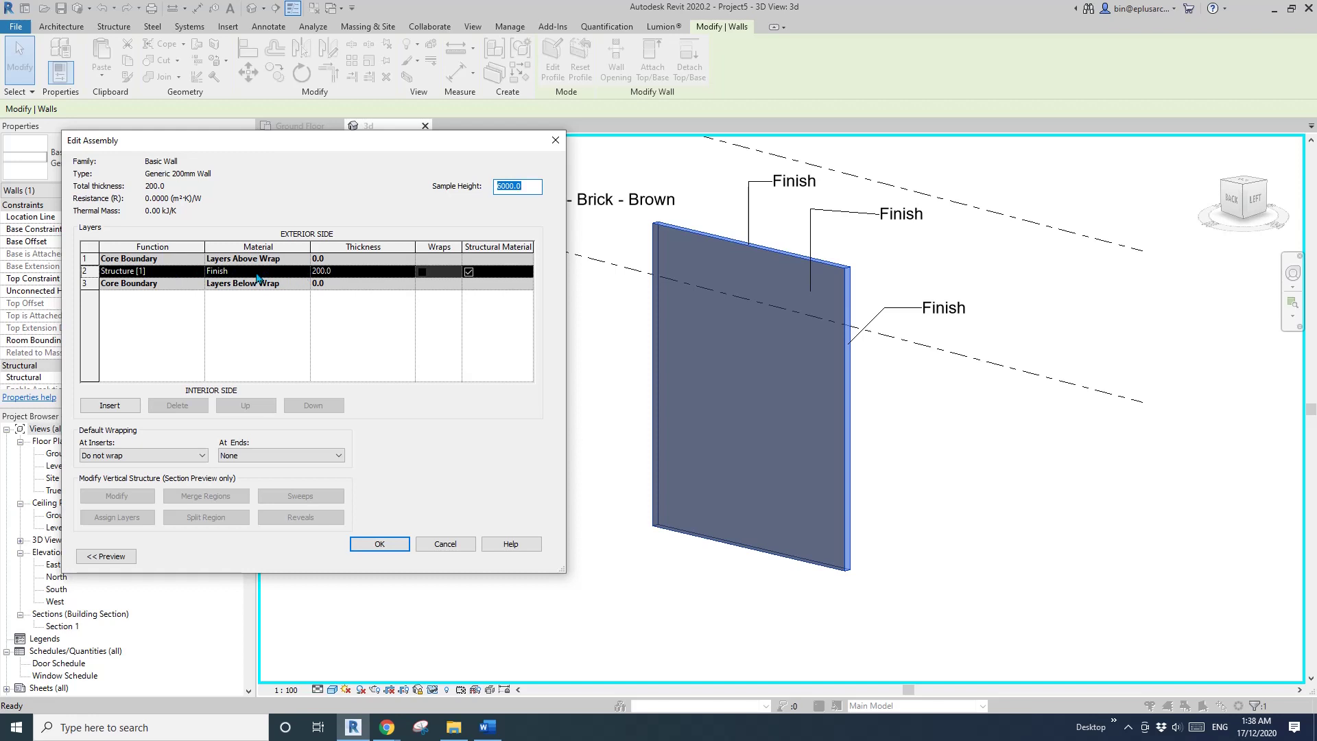
Add an exterior Finish 1 layer made of Gypsum Wall Board.
{"action": "left_click", "coordinate": [111, 405]}
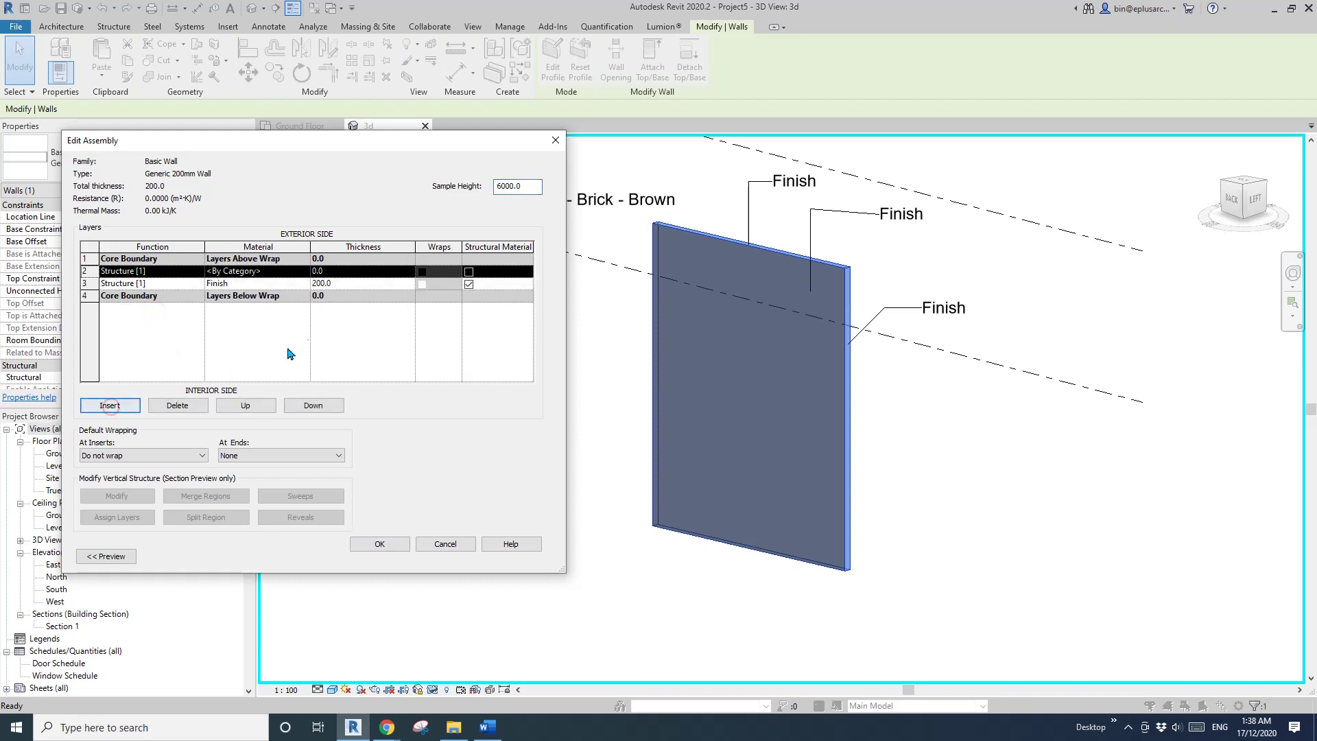
{"action": "left_click", "coordinate": [245, 406]}
{"action": "left_click", "coordinate": [197, 260]}
{"action": "left_click", "coordinate": [133, 308]}
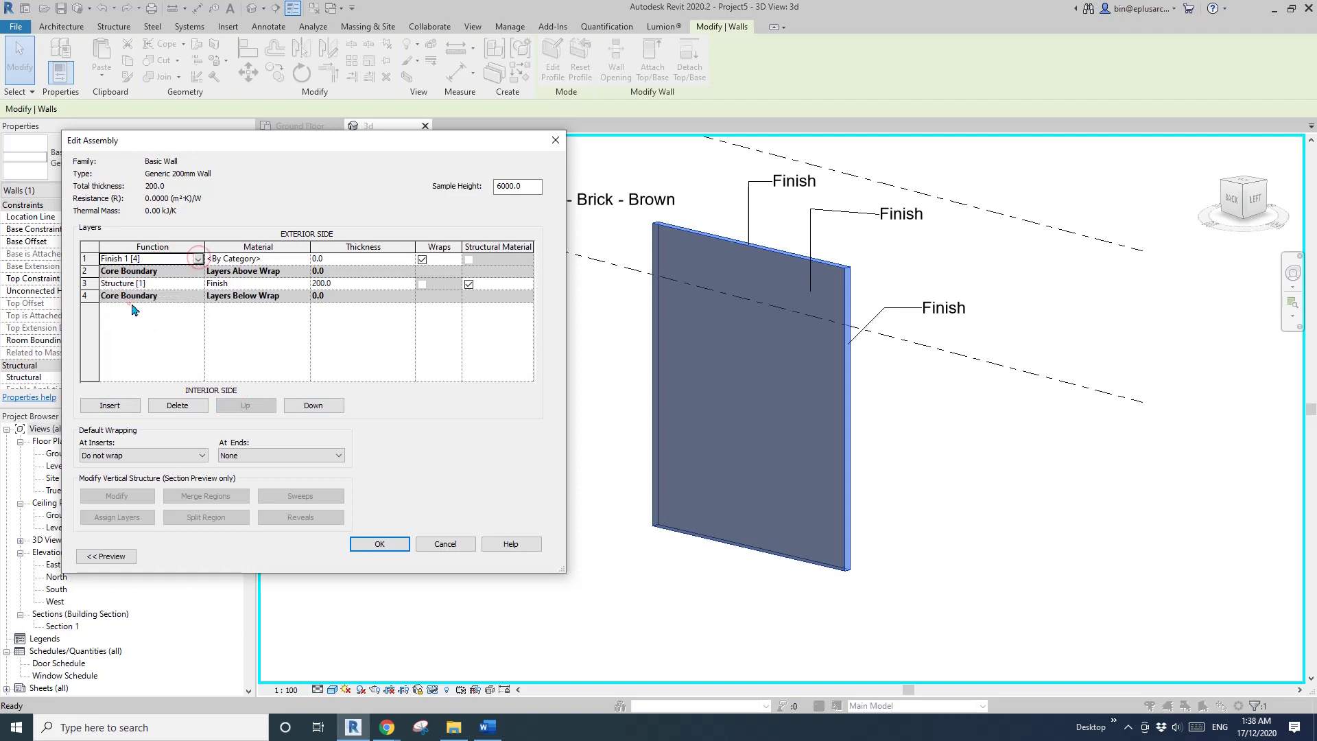
{"action": "left_click", "coordinate": [305, 259]}
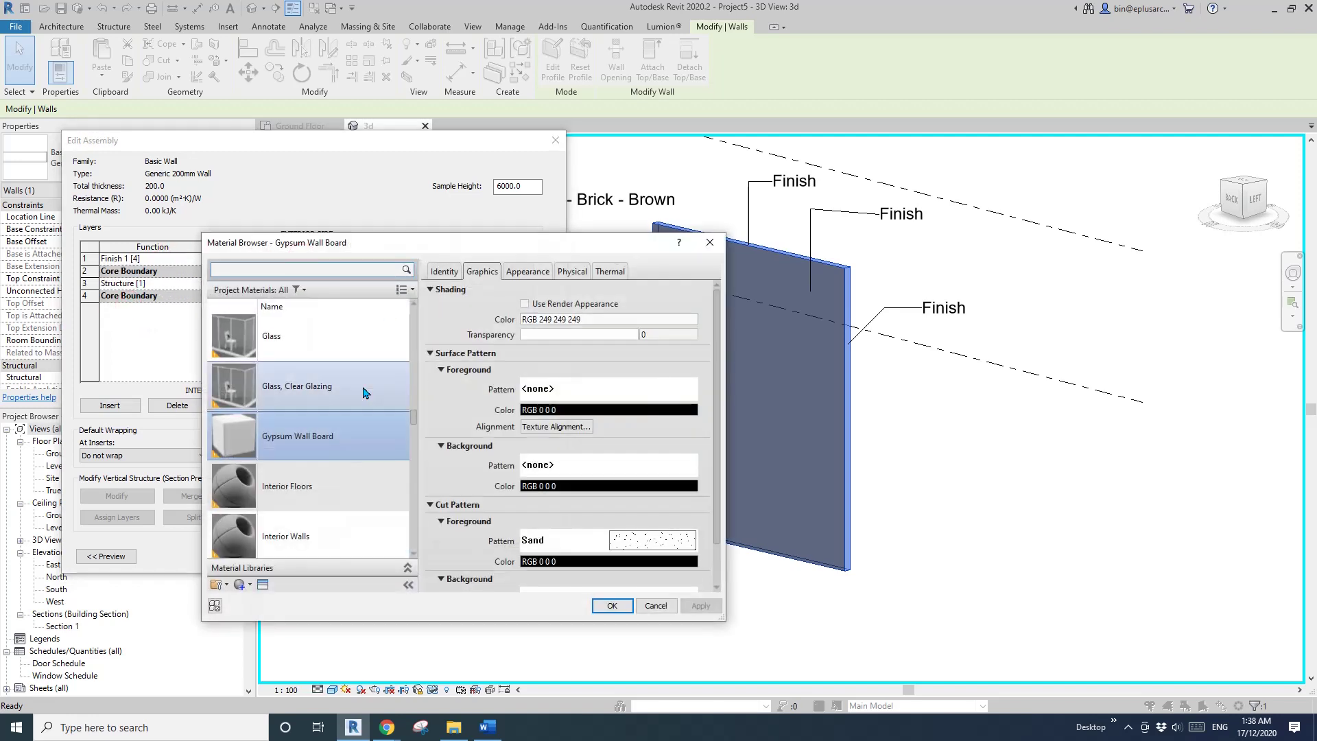
{"action": "left_click", "coordinate": [308, 434]}
{"action": "left_click", "coordinate": [613, 608]}
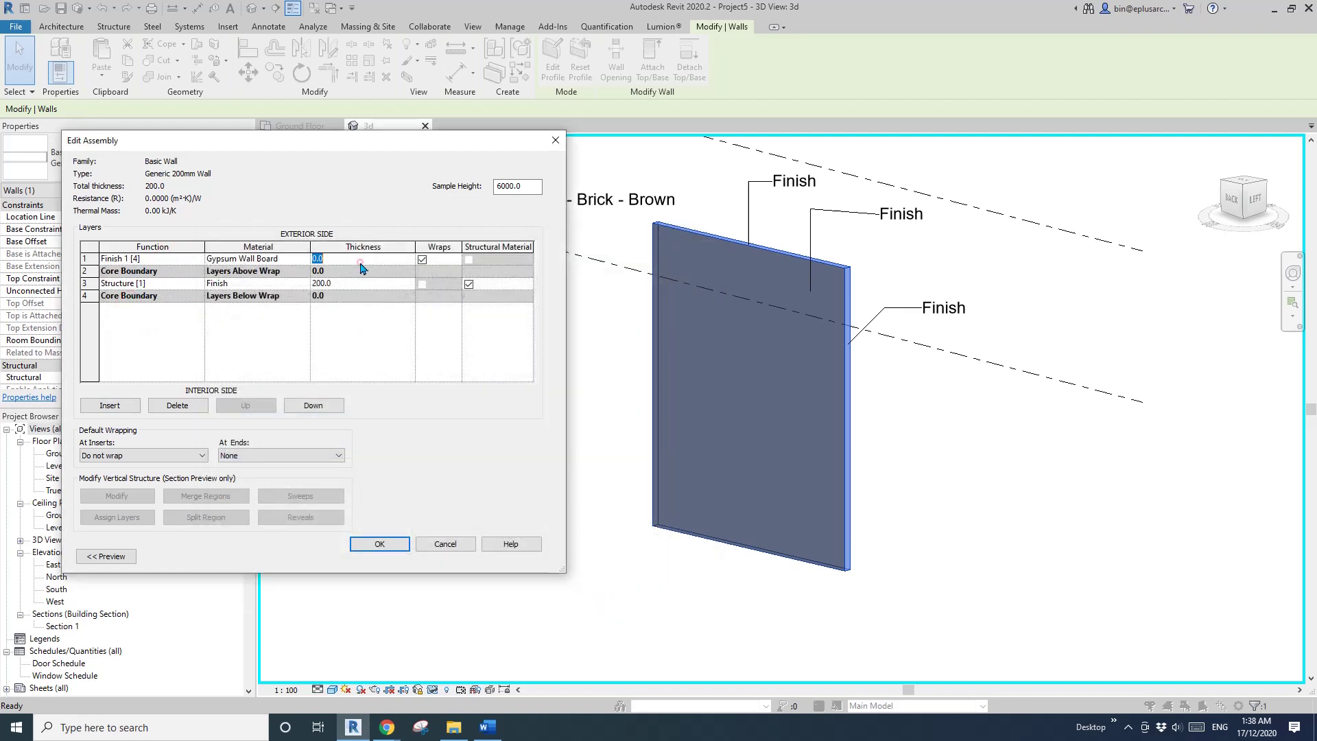
Add an interior Gypsum Wall Board finish layer, 10 mm thick.
{"action": "left_click", "coordinate": [112, 405]}
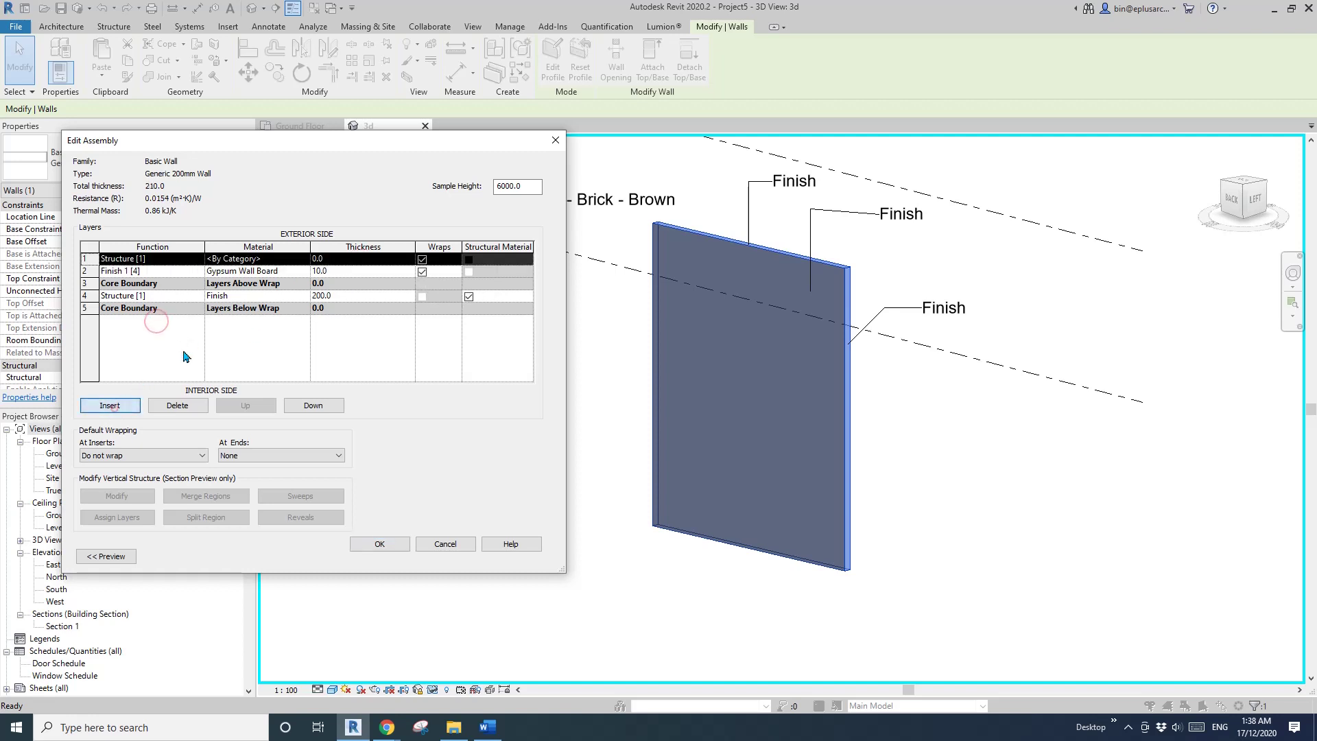
{"action": "left_click", "coordinate": [313, 405]}
{"action": "left_click", "coordinate": [314, 406]}
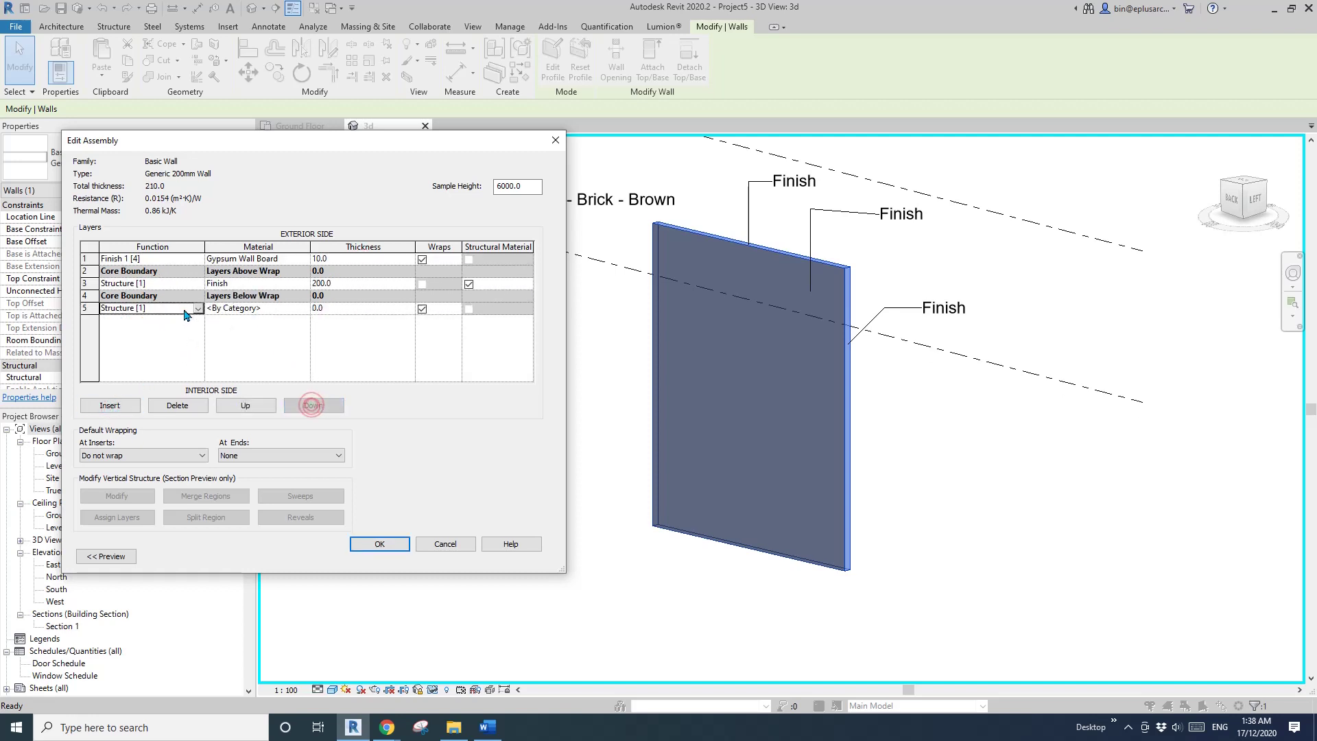
{"action": "left_click", "coordinate": [195, 309]}
{"action": "left_click", "coordinate": [120, 351]}
{"action": "left_click", "coordinate": [235, 309]}
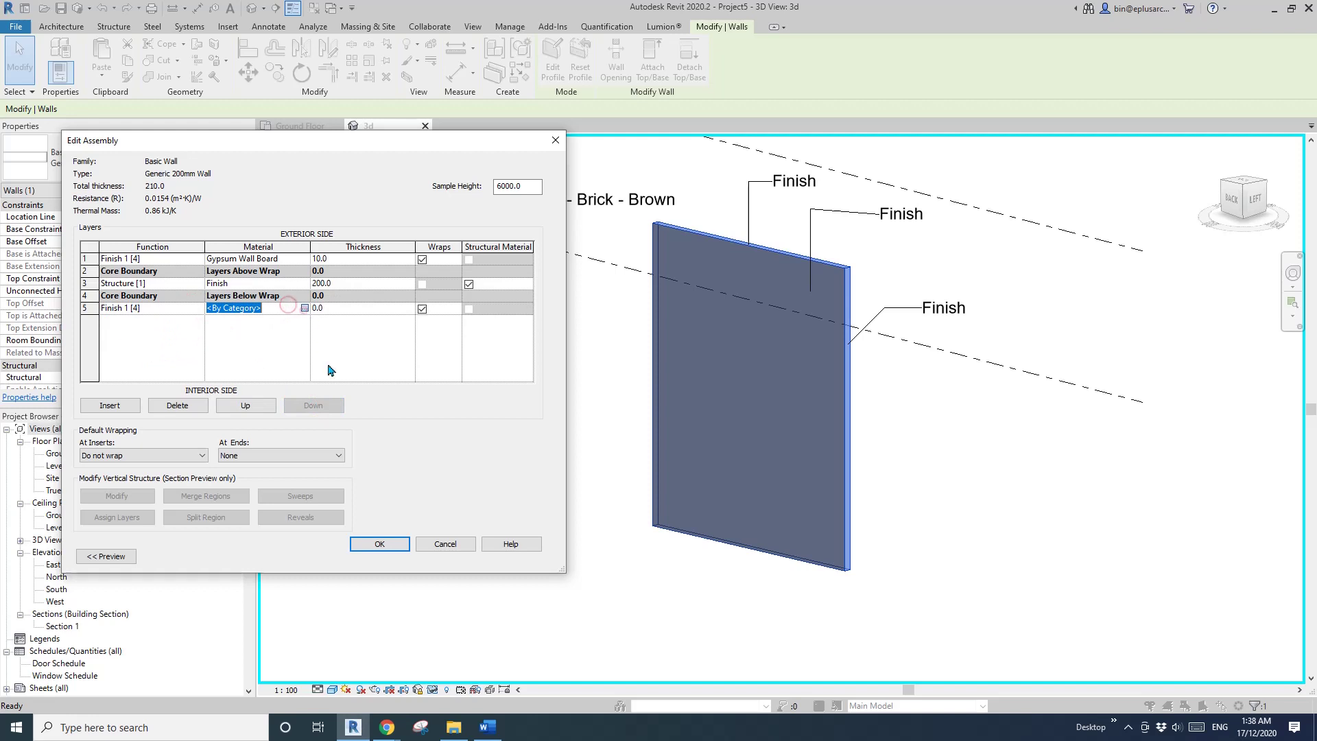
{"action": "left_click", "coordinate": [289, 308]}
{"action": "left_click", "coordinate": [606, 606]}
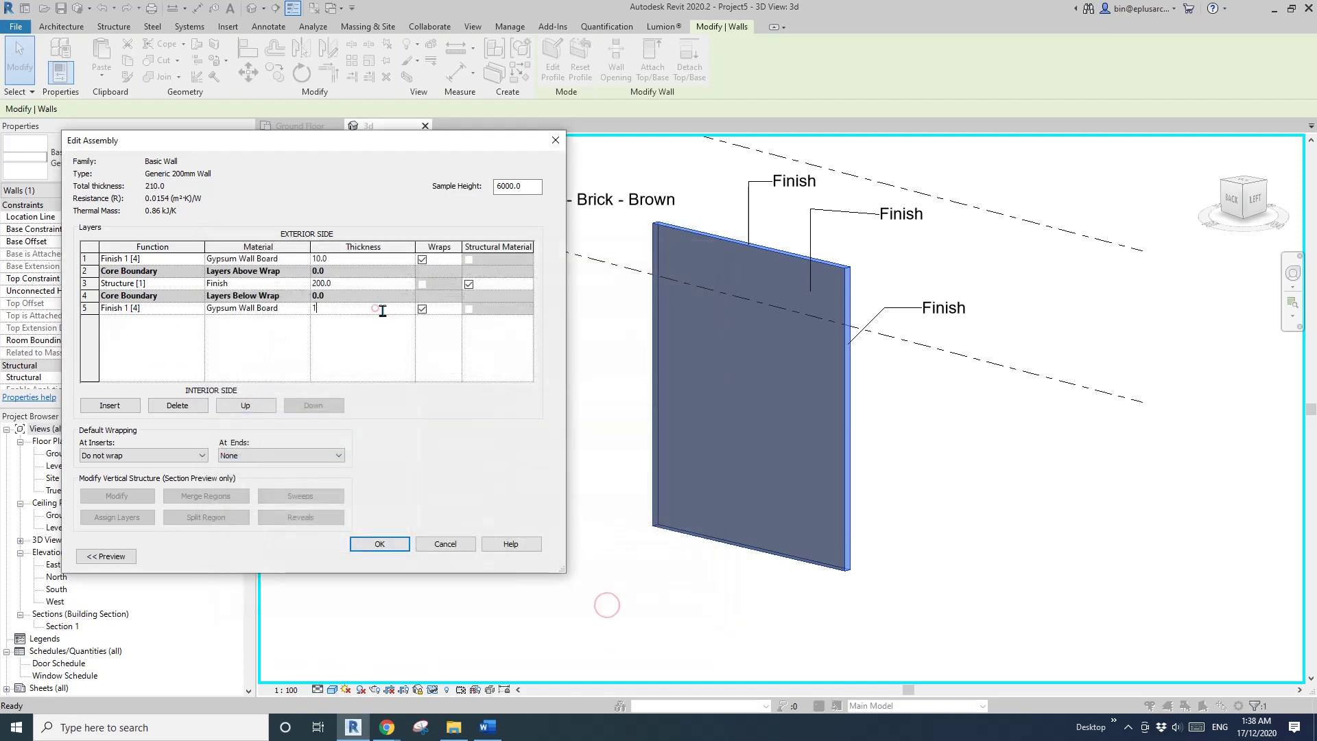
Apply the 220 mm layer structure and check the face tag reads Gypsum Wall Board.
{"action": "left_click", "coordinate": [379, 544]}
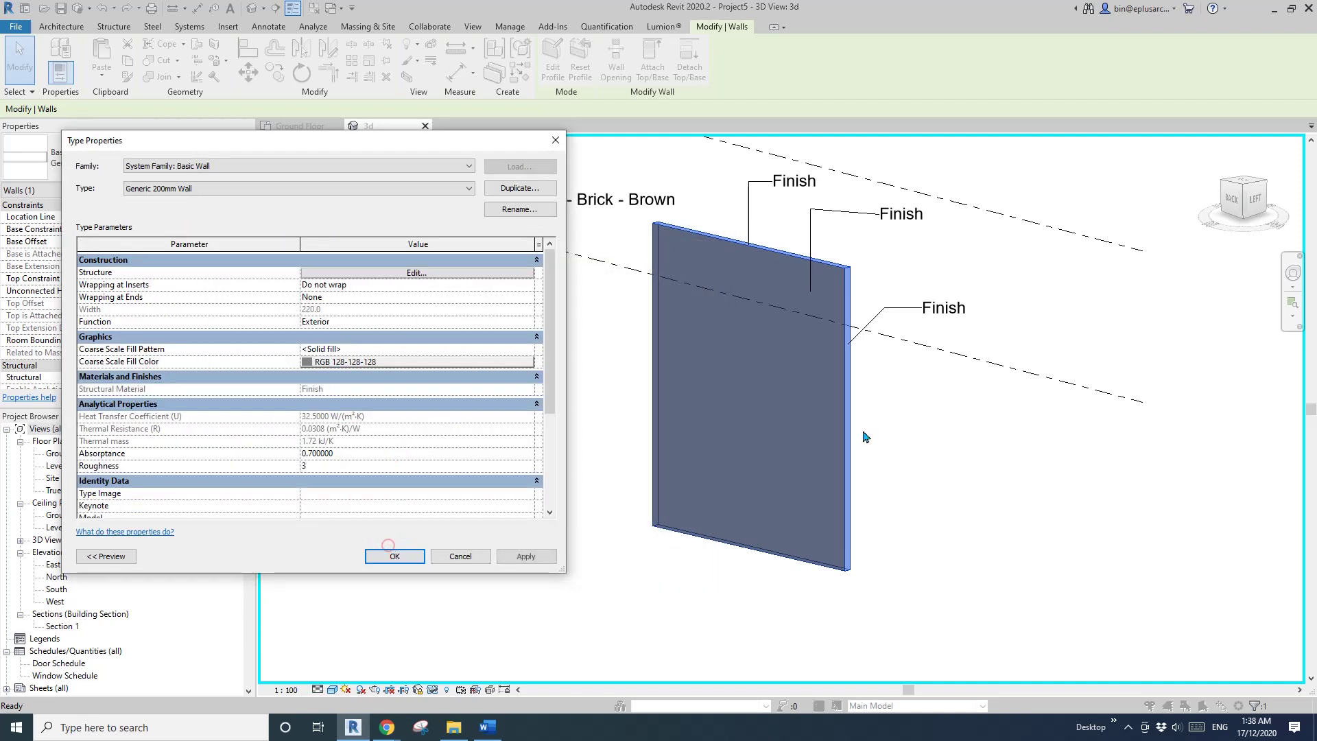
{"action": "left_click", "coordinate": [395, 556]}
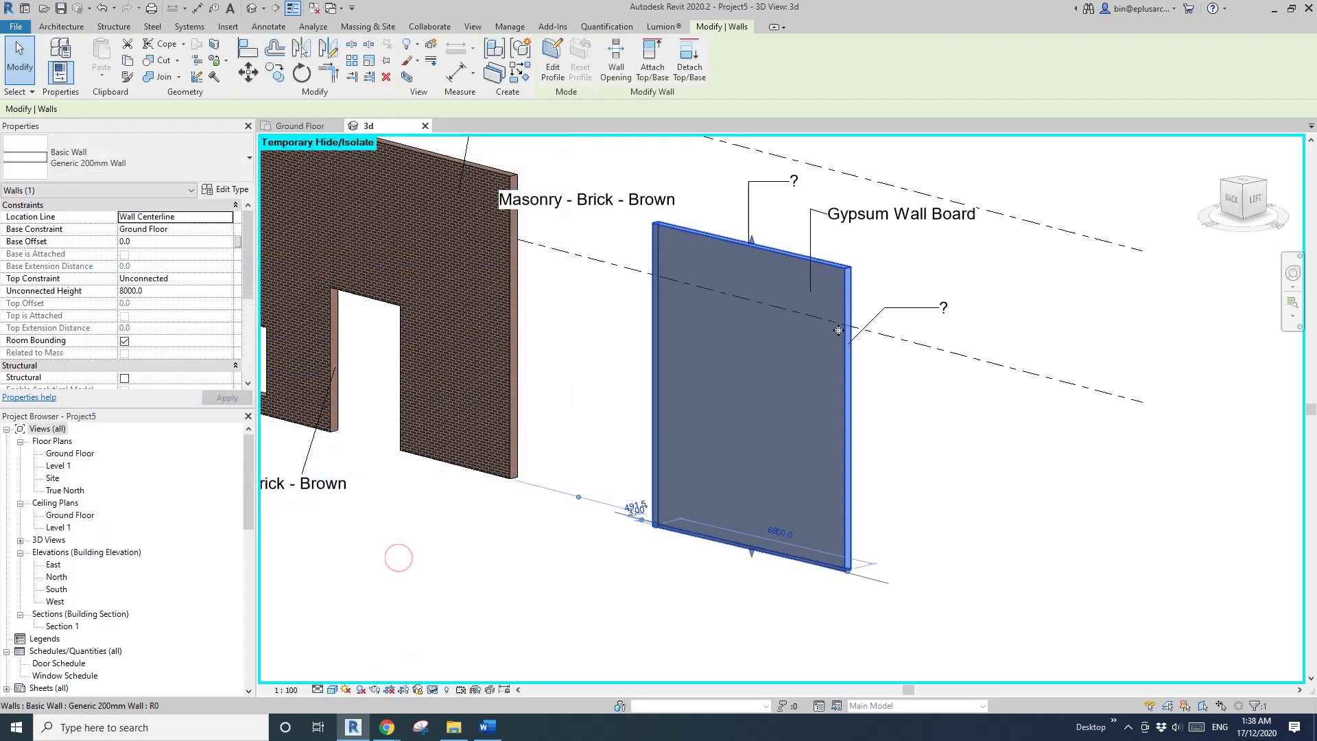
{"action": "left_click", "coordinate": [906, 330]}
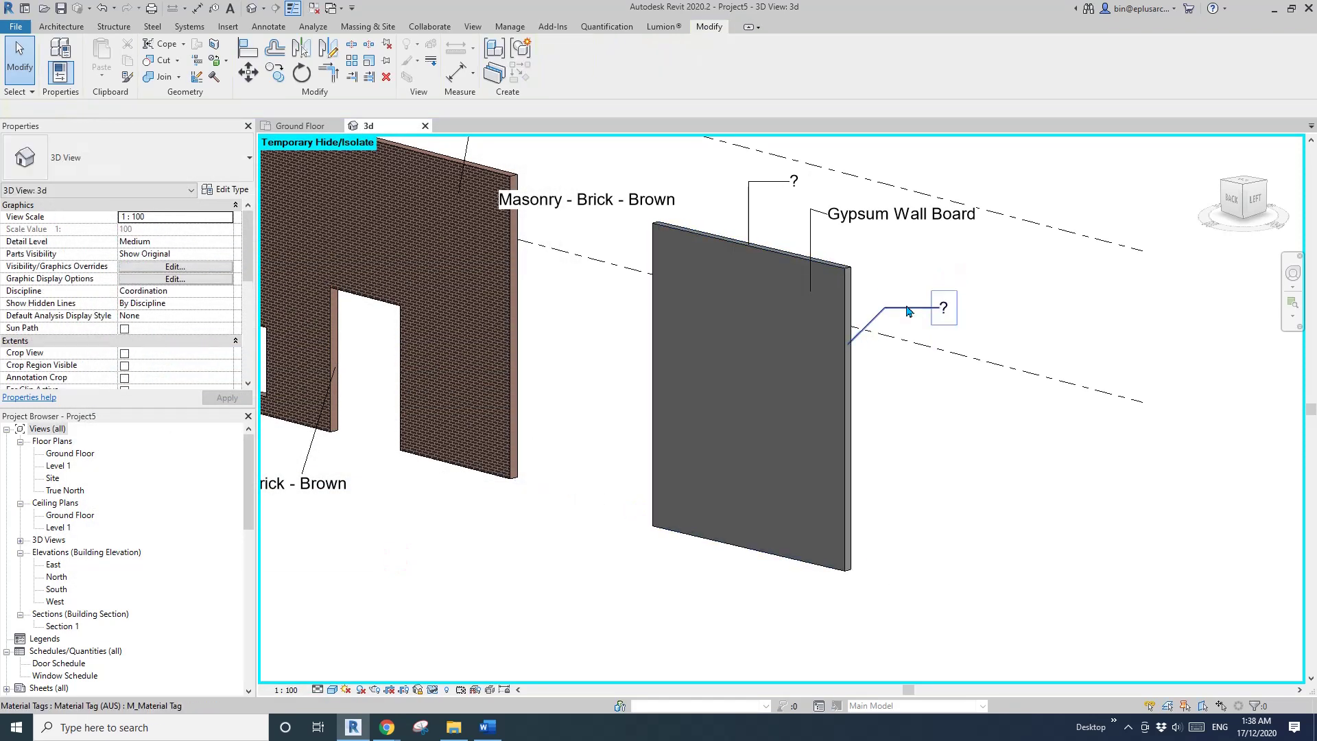
{"action": "left_click", "coordinate": [943, 309]}
{"action": "scroll", "coordinate": [948, 327], "scroll_direction": "down", "scroll_amount": 1}
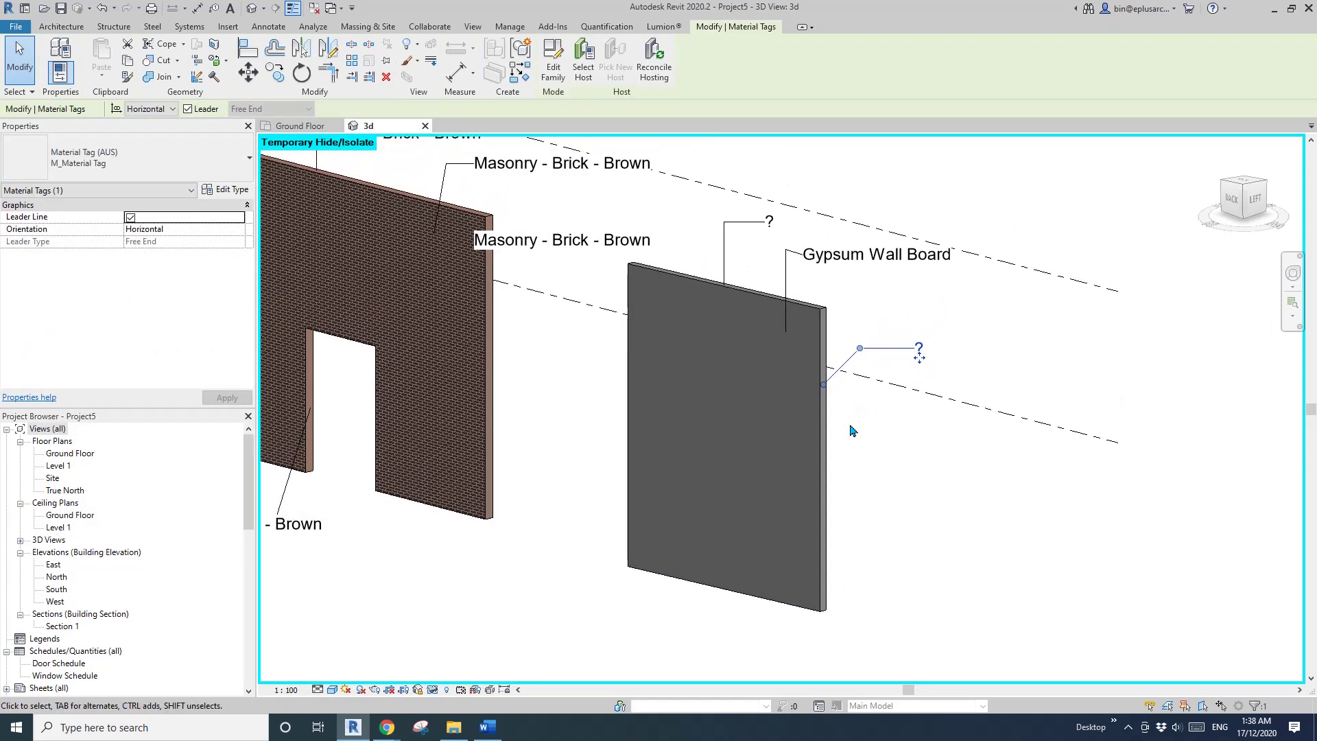
{"action": "left_click", "coordinate": [715, 415]}
{"action": "left_click", "coordinate": [231, 193]}
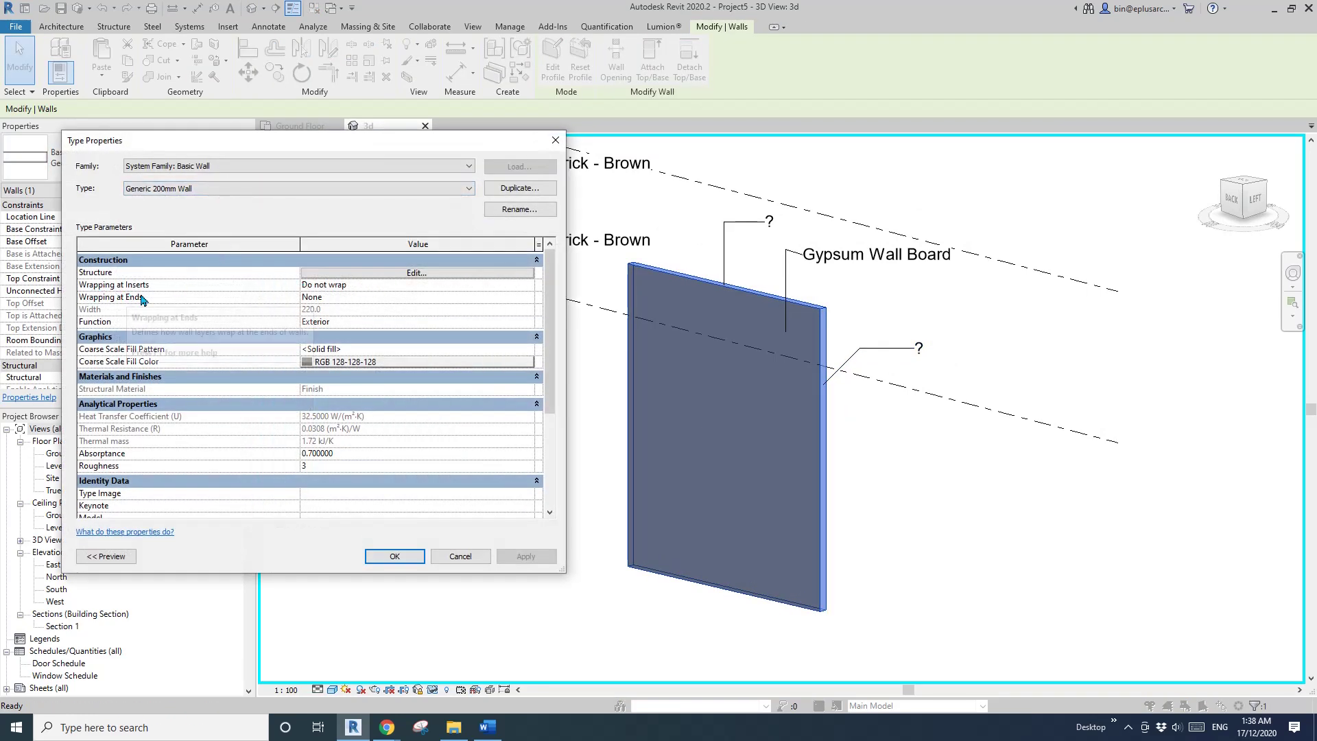
Set Wrapping at Ends to Exterior for the Generic 200mm Wall type.
{"action": "left_click", "coordinate": [528, 298]}
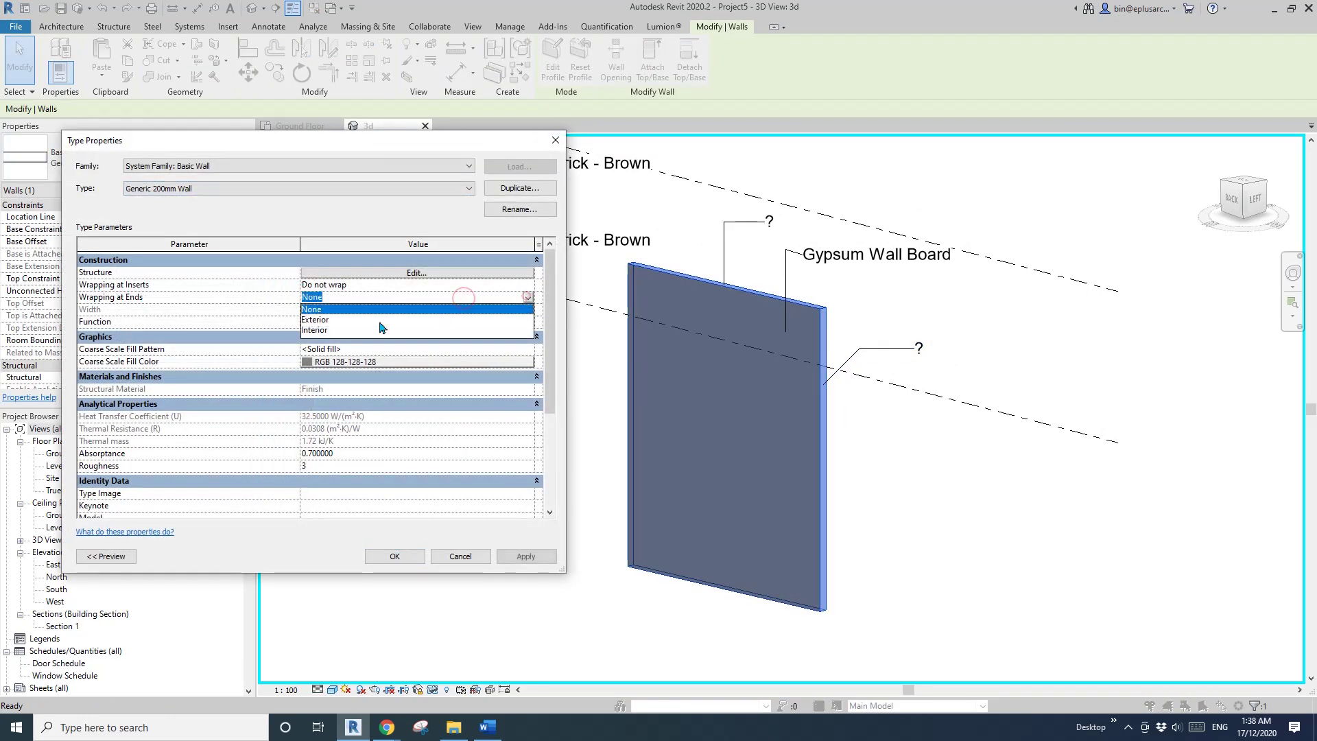
{"action": "left_click", "coordinate": [319, 311]}
{"action": "left_click", "coordinate": [397, 555]}
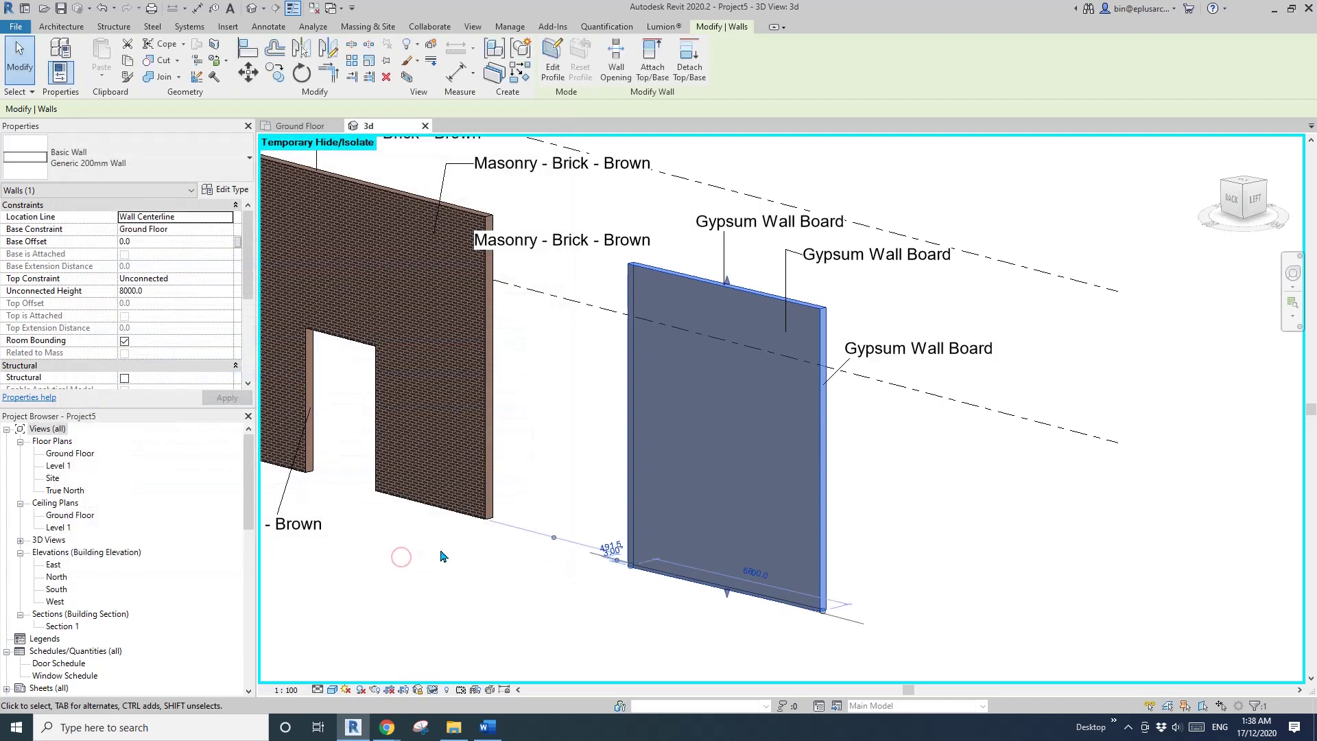
{"action": "left_click", "coordinate": [556, 587]}
{"action": "scroll", "coordinate": [671, 596], "scroll_direction": "down", "scroll_amount": 3}
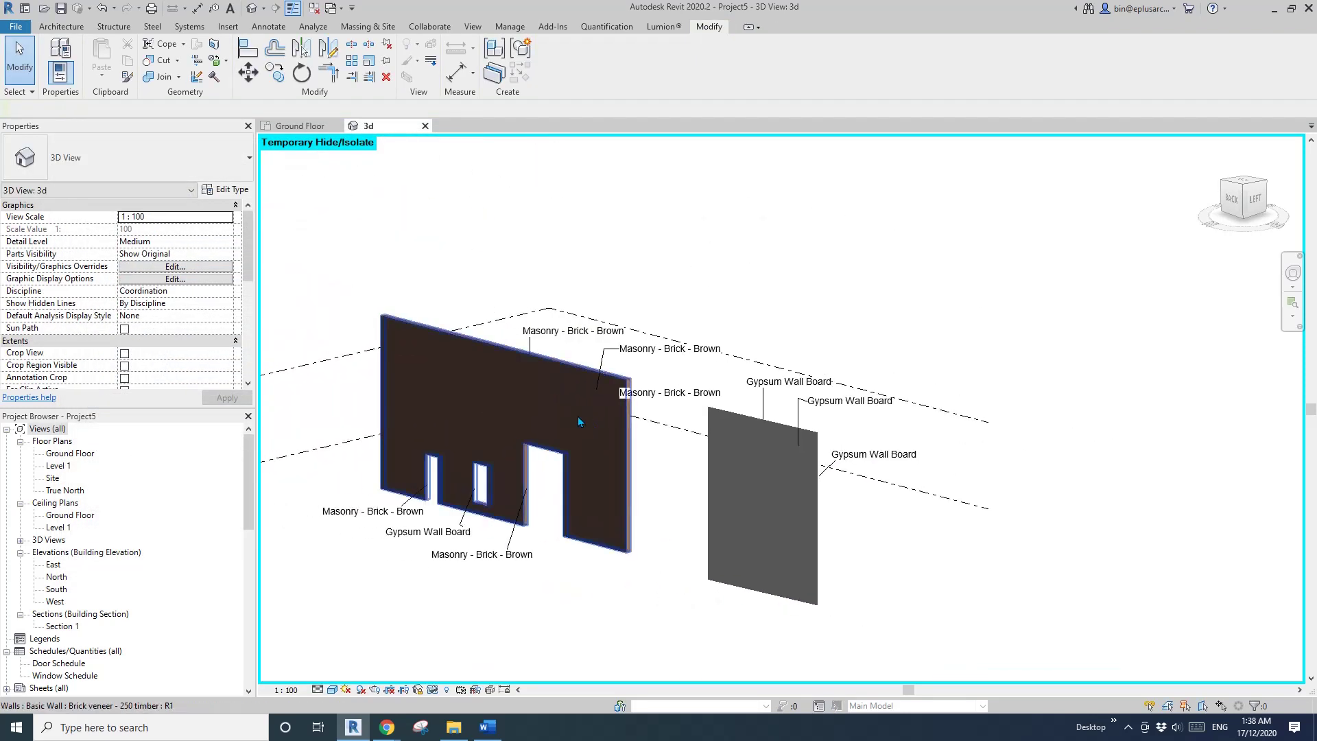
{"action": "scroll", "coordinate": [760, 470], "scroll_direction": "up", "scroll_amount": 2}
{"action": "scroll", "coordinate": [786, 487], "scroll_direction": "up", "scroll_amount": 2}
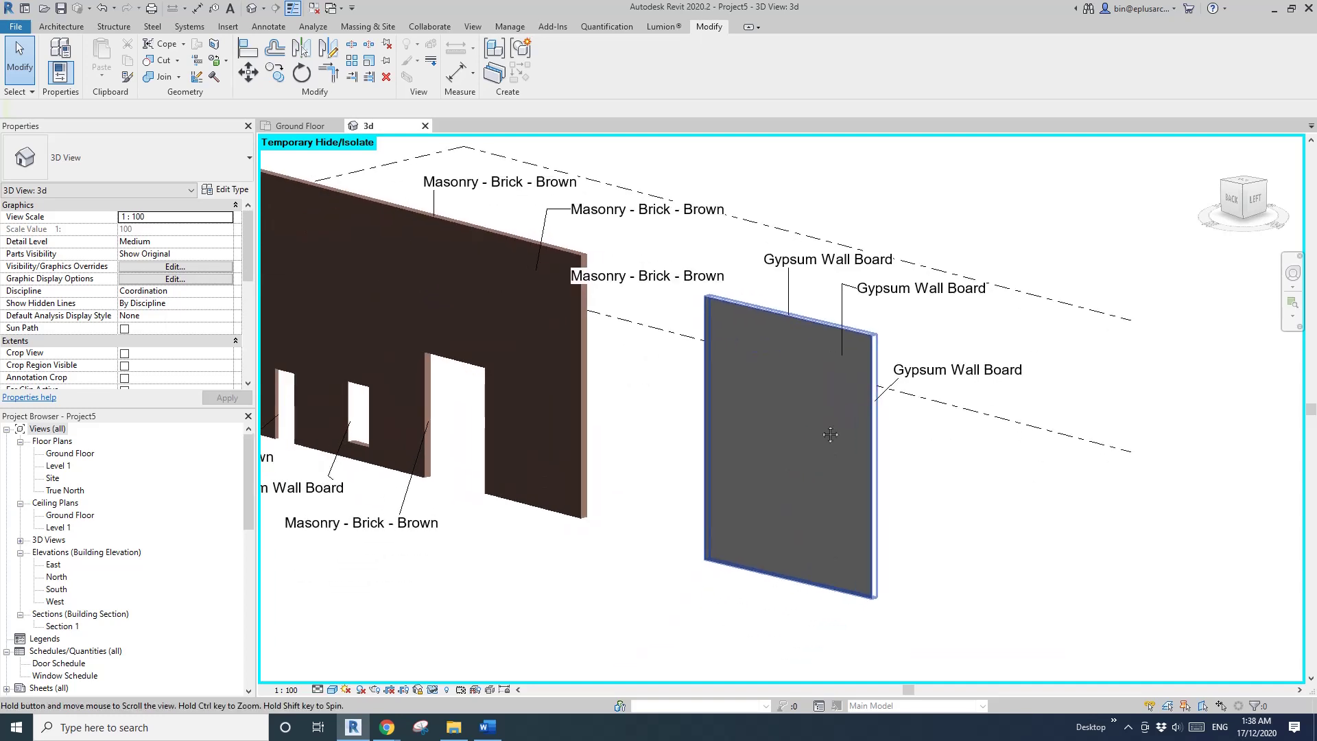
{"action": "scroll", "coordinate": [789, 408], "scroll_direction": "up", "scroll_amount": 1}
Inspect the walls to confirm all gypsum wall tags read Gypsum Wall Board.
{"action": "middle_click_drag", "start_coordinate": [778, 404], "coordinate": [716, 402]}
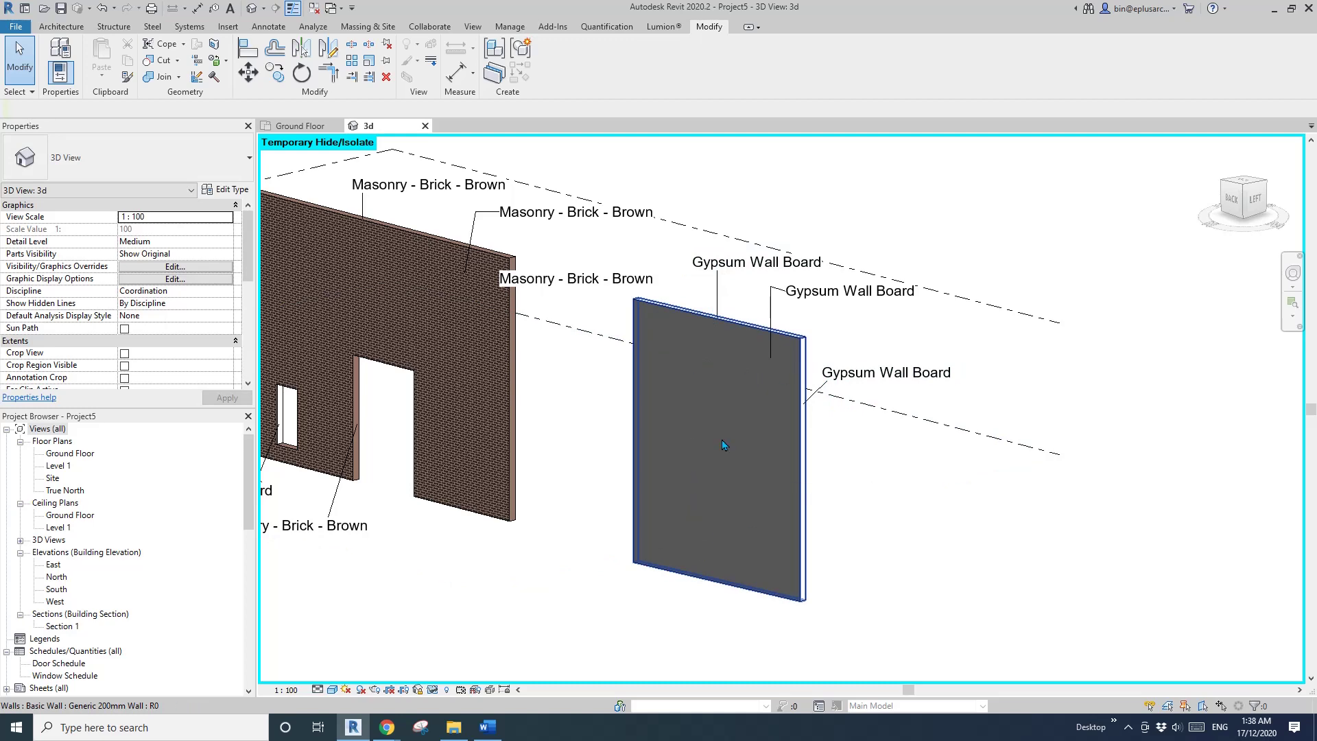
{"action": "scroll", "coordinate": [662, 368], "scroll_direction": "down", "scroll_amount": 2}
{"action": "scroll", "coordinate": [682, 368], "scroll_direction": "down", "scroll_amount": 2}
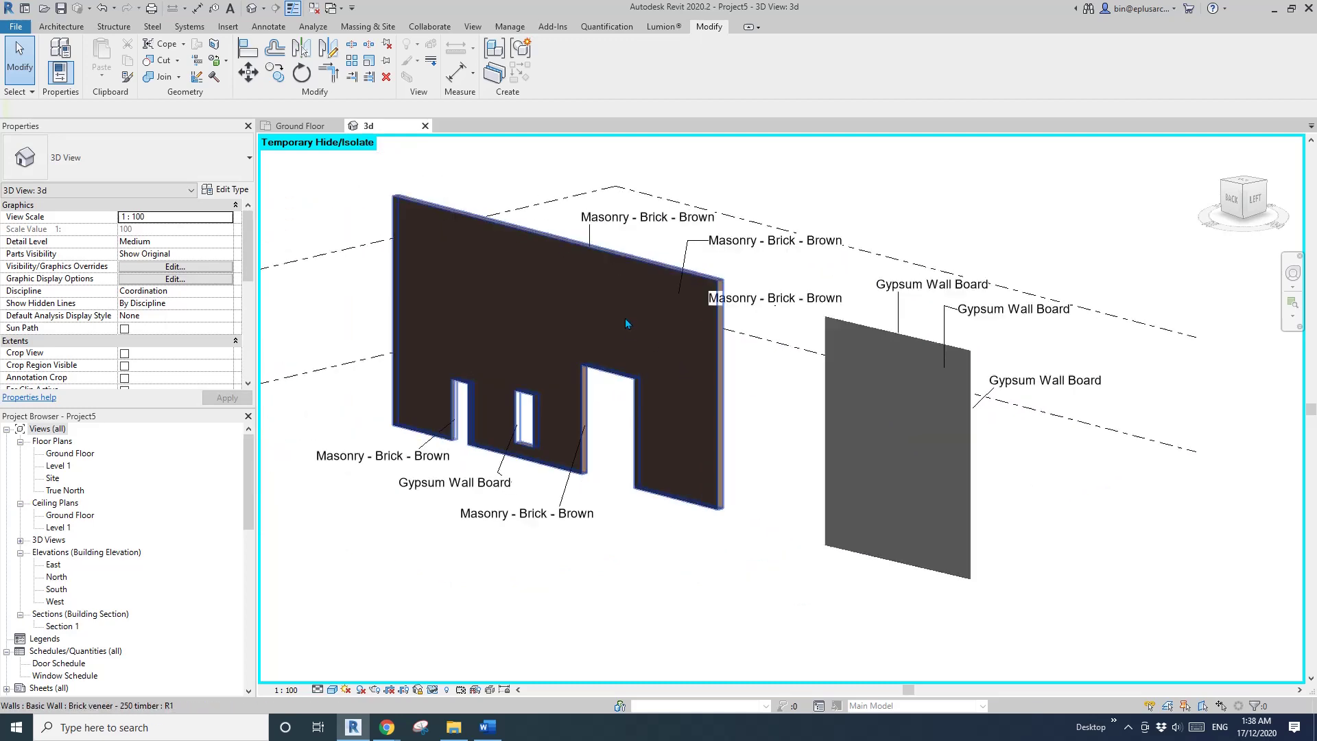
{"action": "scroll", "coordinate": [658, 355], "scroll_direction": "up", "scroll_amount": 1}
{"action": "scroll", "coordinate": [649, 361], "scroll_direction": "up", "scroll_amount": 1}
{"action": "scroll", "coordinate": [643, 364], "scroll_direction": "up", "scroll_amount": 2}
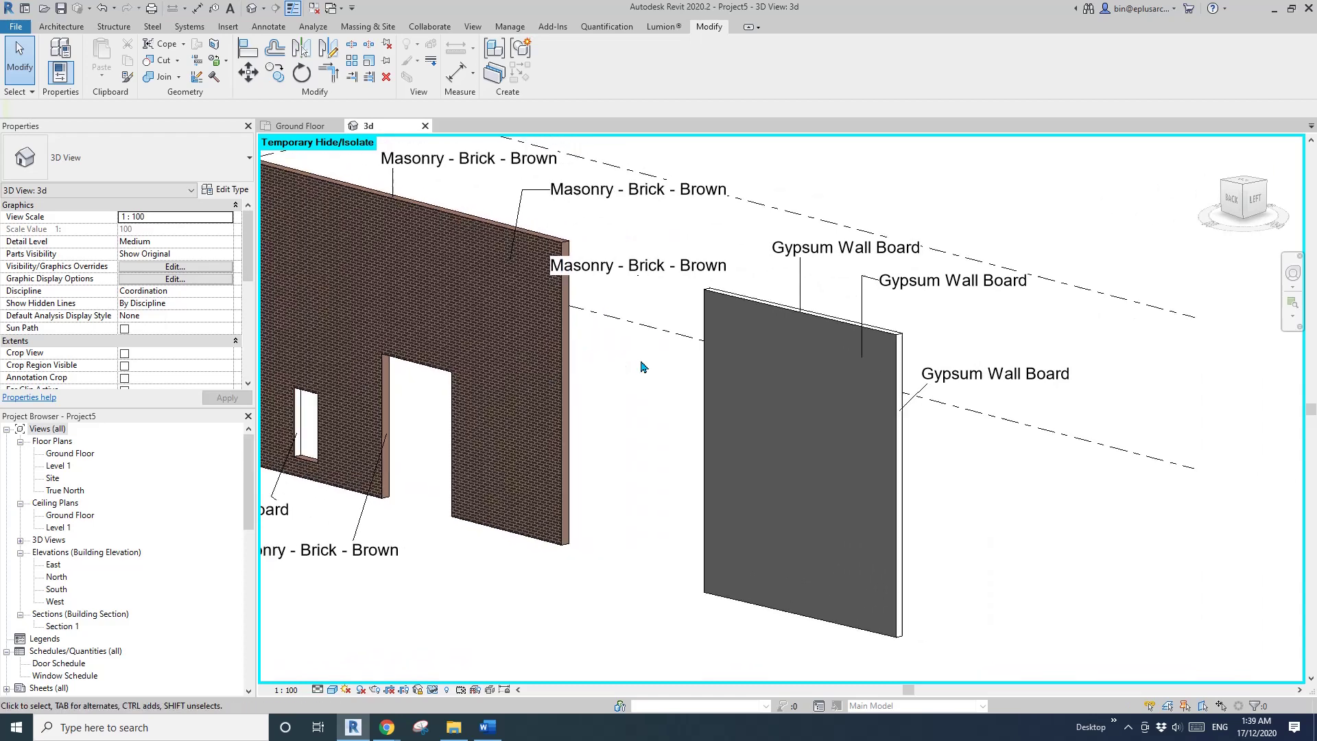
{"action": "left_click", "coordinate": [779, 364]}
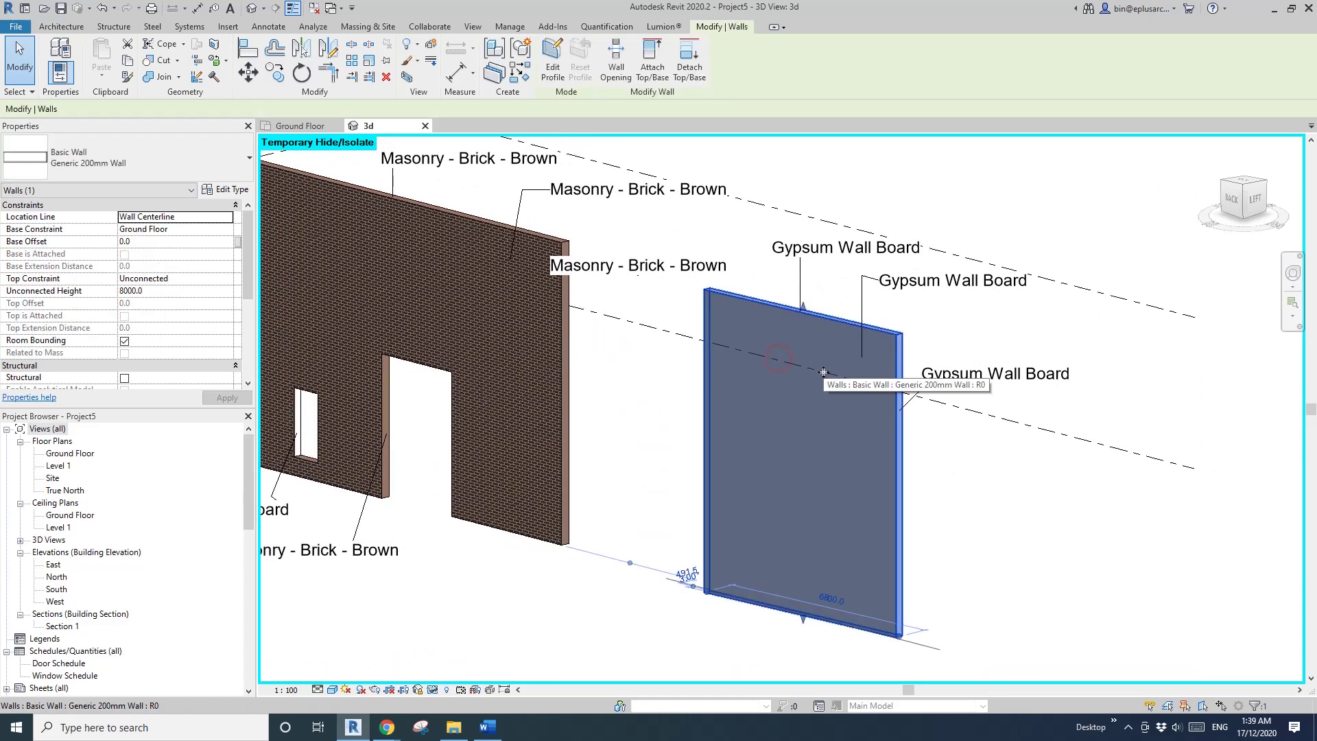
{"action": "scroll", "coordinate": [823, 372], "scroll_direction": "down", "scroll_amount": 2}
{"action": "scroll", "coordinate": [721, 370], "scroll_direction": "down", "scroll_amount": 1}
{"action": "key", "text": "Escape"}
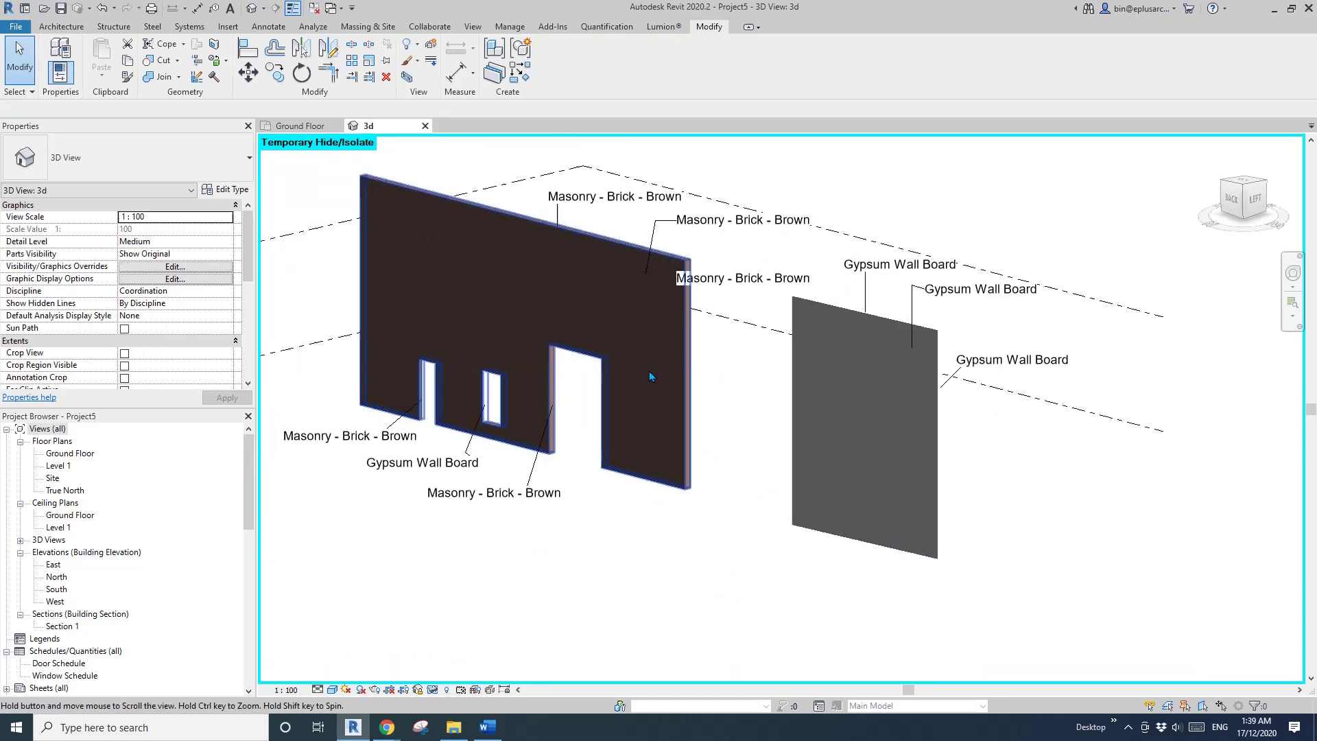
{"action": "scroll", "coordinate": [633, 370], "scroll_direction": "down", "scroll_amount": 1}
{"action": "scroll", "coordinate": [633, 376], "scroll_direction": "up", "scroll_amount": 2}
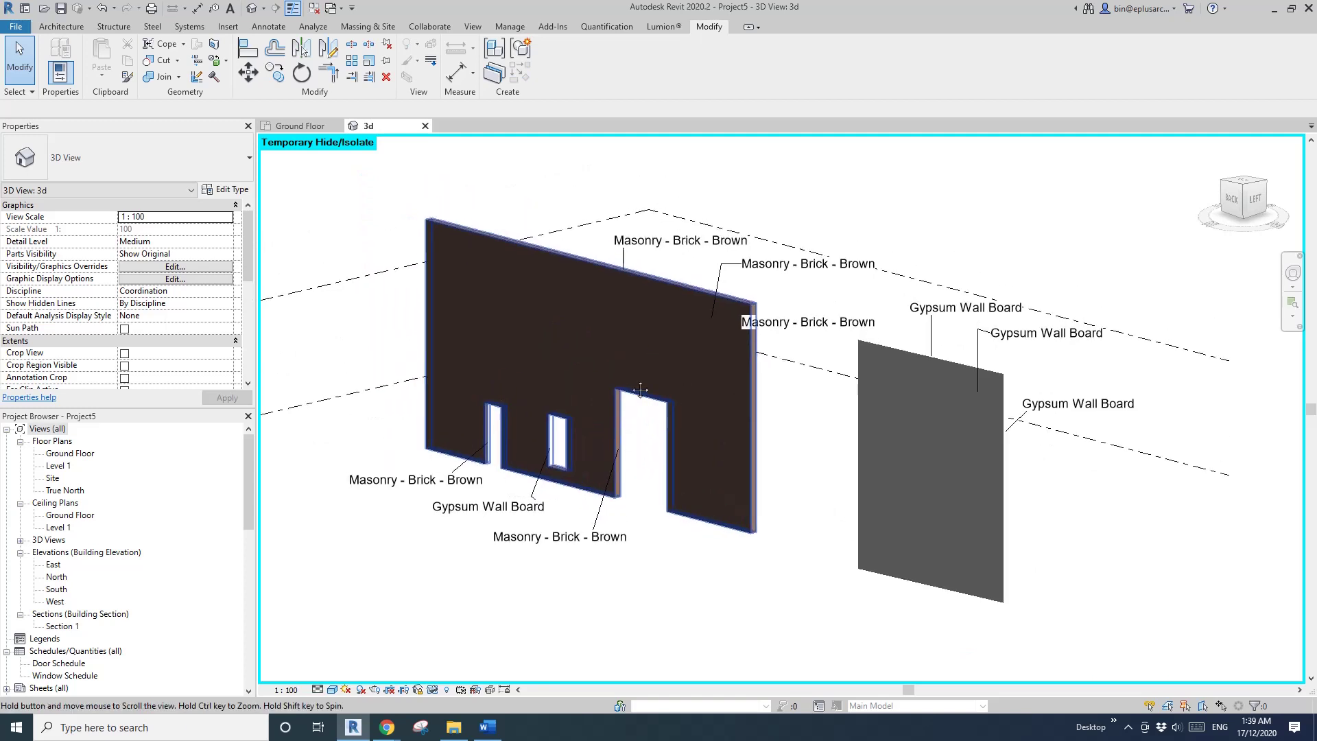
{"action": "mouse_move", "coordinate": [617, 373]}
{"action": "middle_mouse_down"}
{"action": "mouse_move", "coordinate": [643, 386]}
{"action": "mouse_move", "coordinate": [561, 353]}
{"action": "middle_mouse_up"}
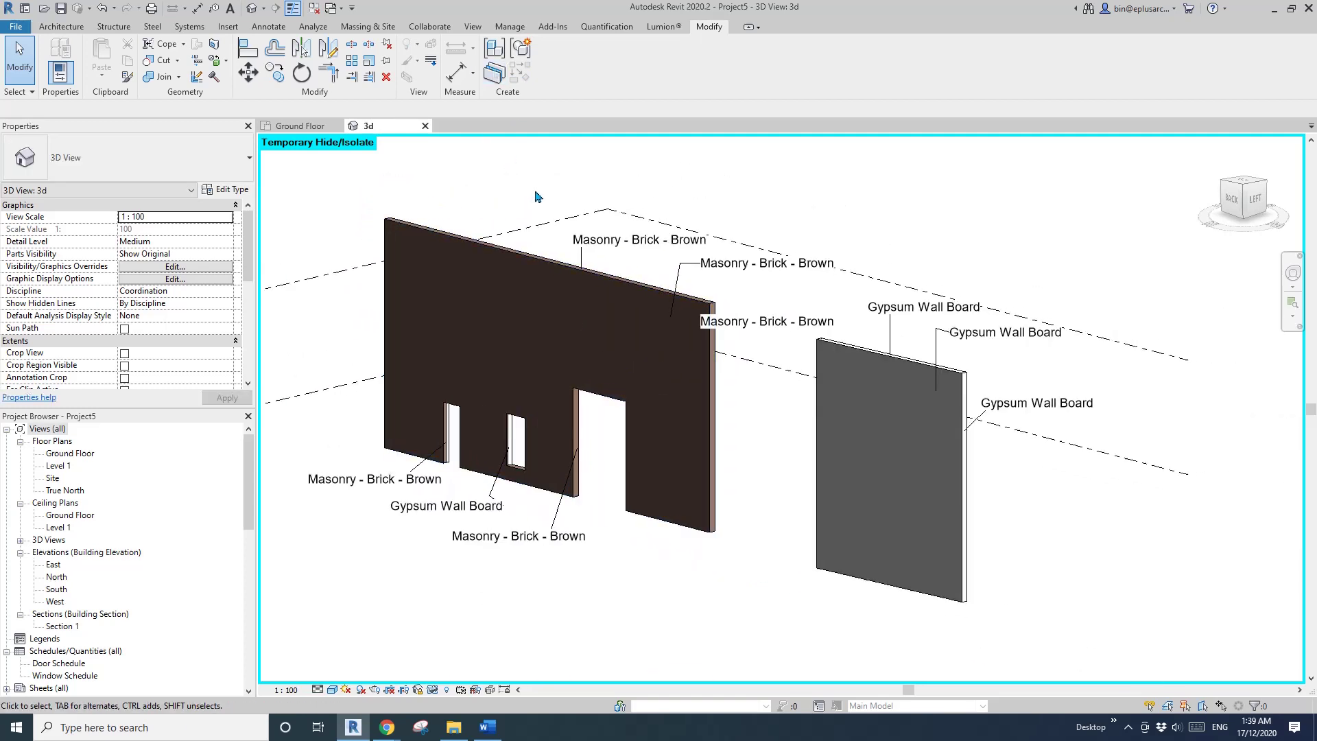
{"action": "middle_click_drag", "start_coordinate": [536, 195], "coordinate": [552, 194]}
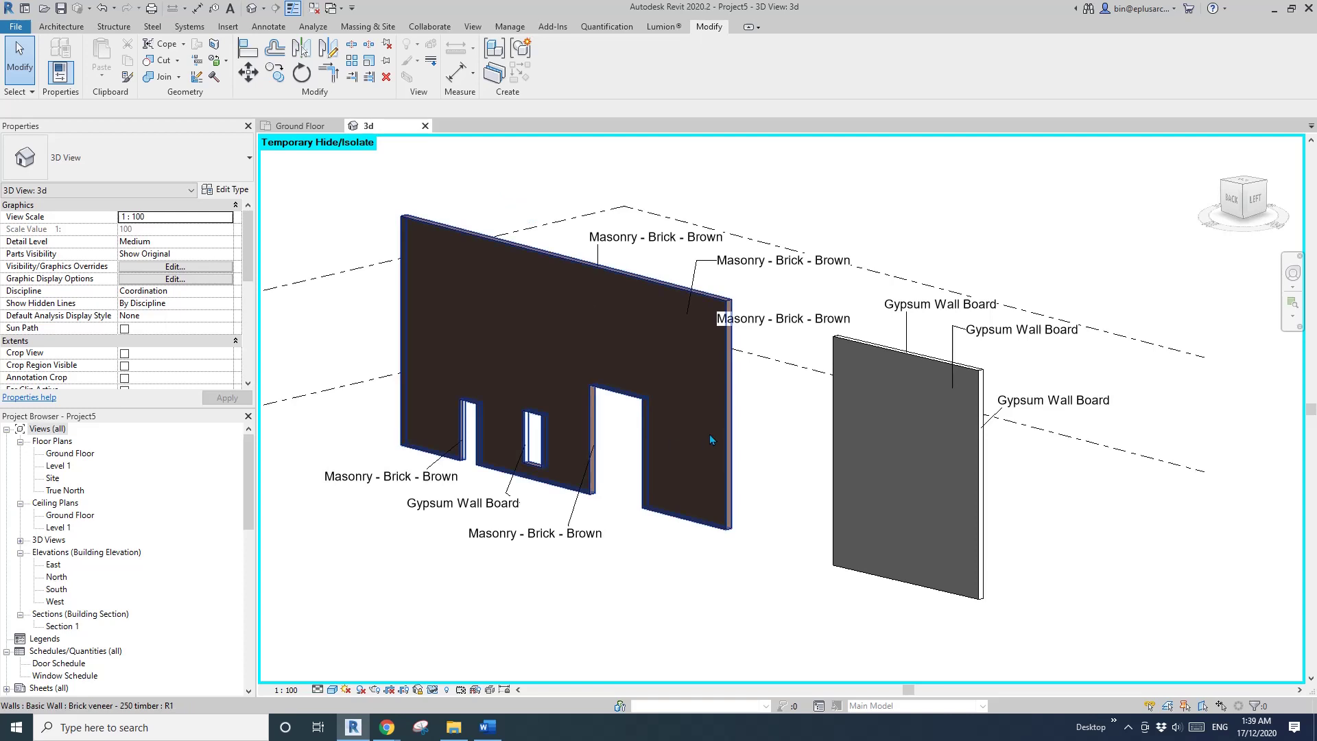
{"action": "middle_click_drag", "start_coordinate": [491, 225], "coordinate": [497, 251]}
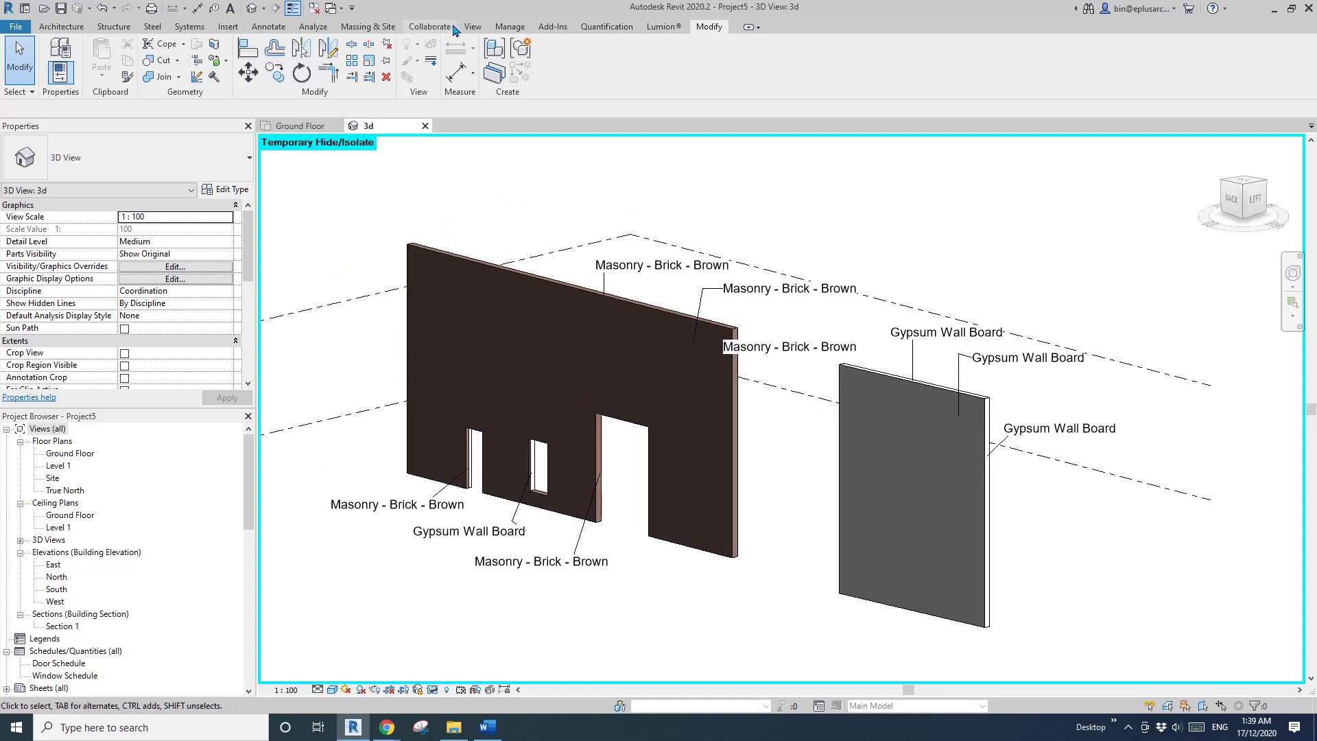
Open Object Styles from the Manage tab and jump to the Walls category.
{"action": "left_click", "coordinate": [509, 27]}
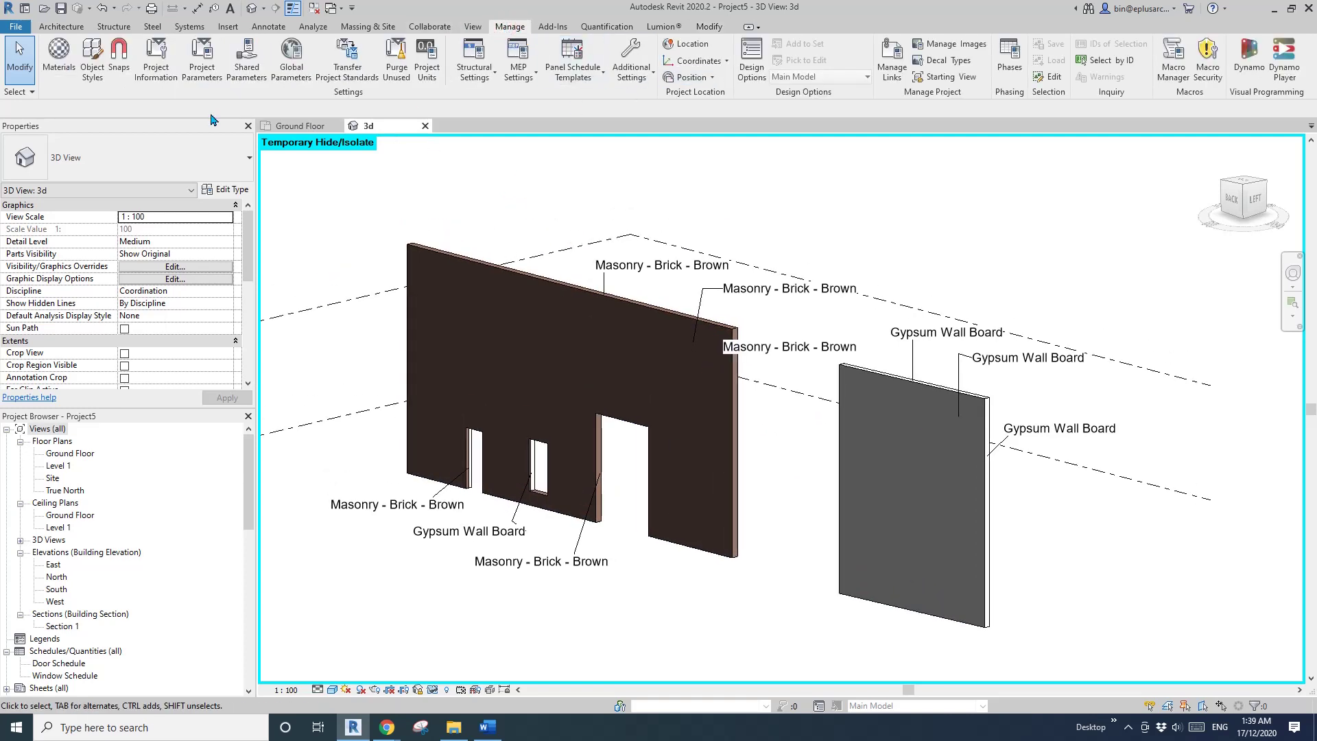
{"action": "left_click", "coordinate": [93, 59]}
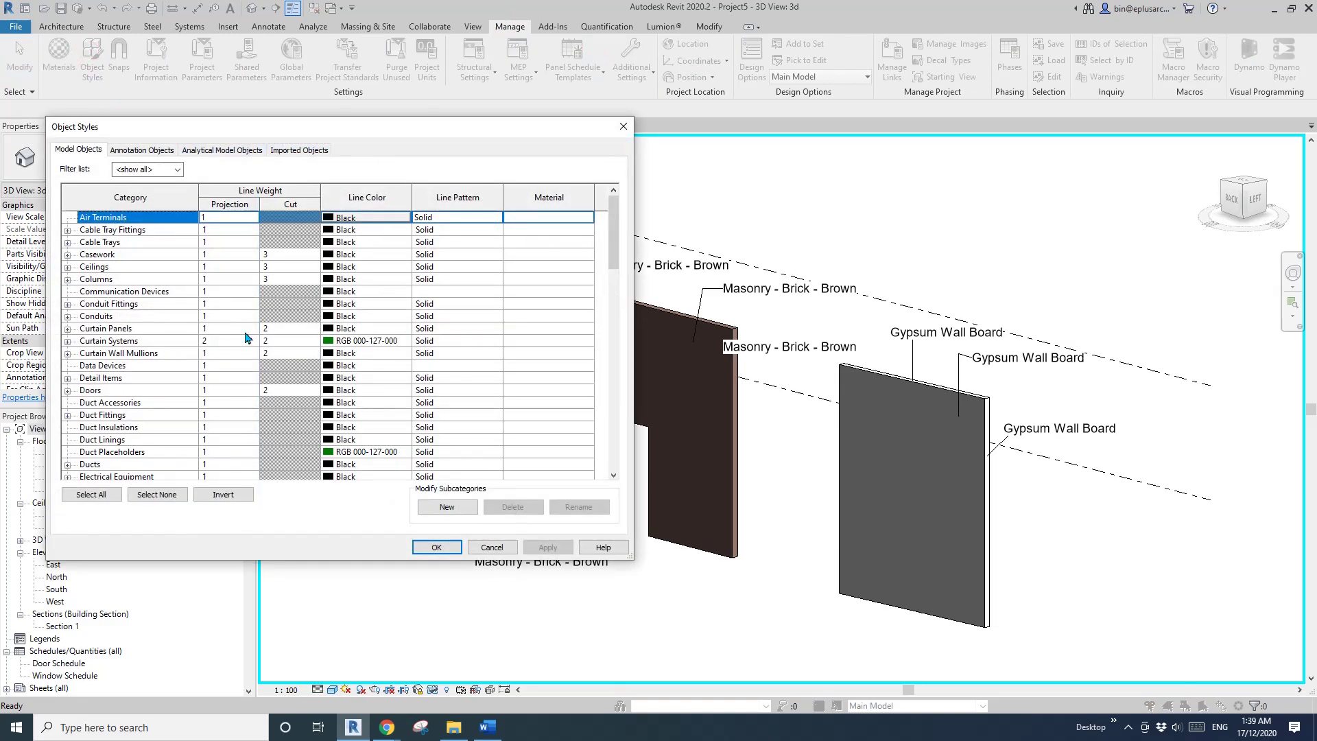
{"action": "left_click", "coordinate": [133, 365]}
{"action": "key", "text": "w"}
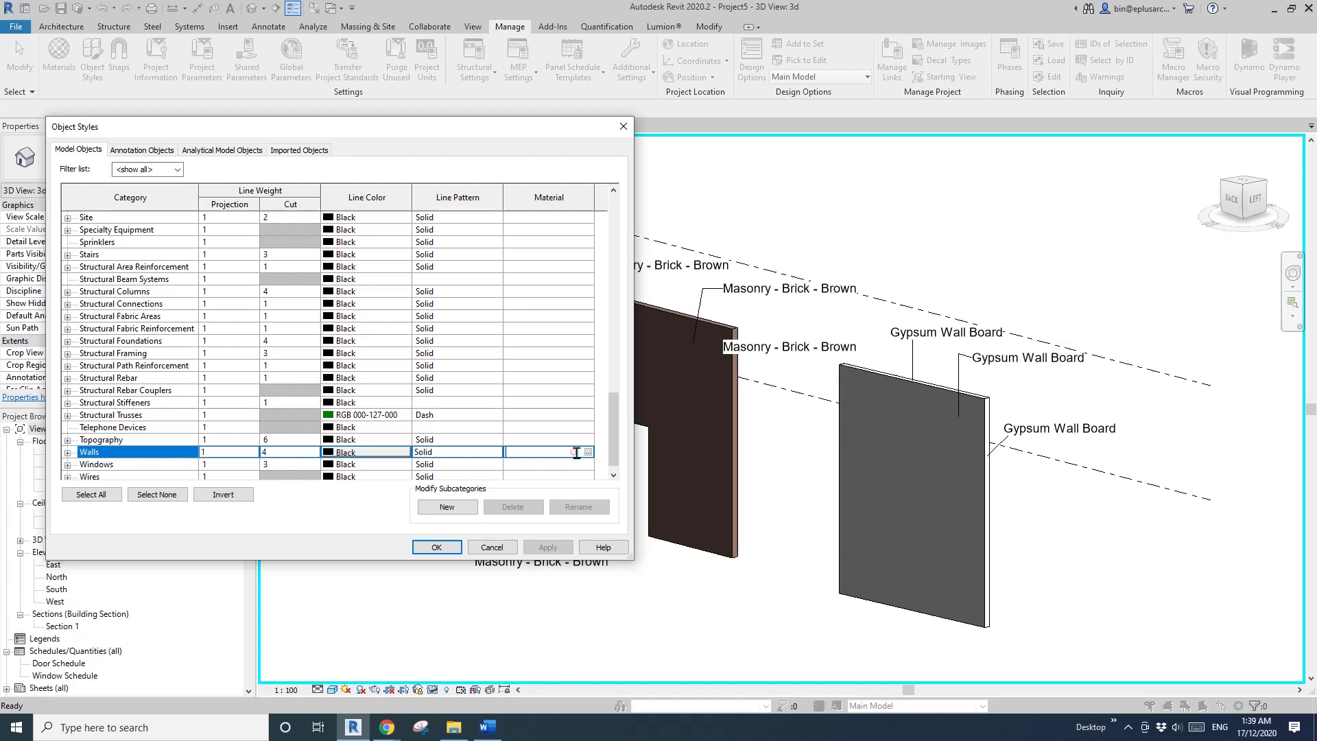
Pick the Default Wall material for Walls and change its appearance colour to red.
{"action": "left_click", "coordinate": [589, 452]}
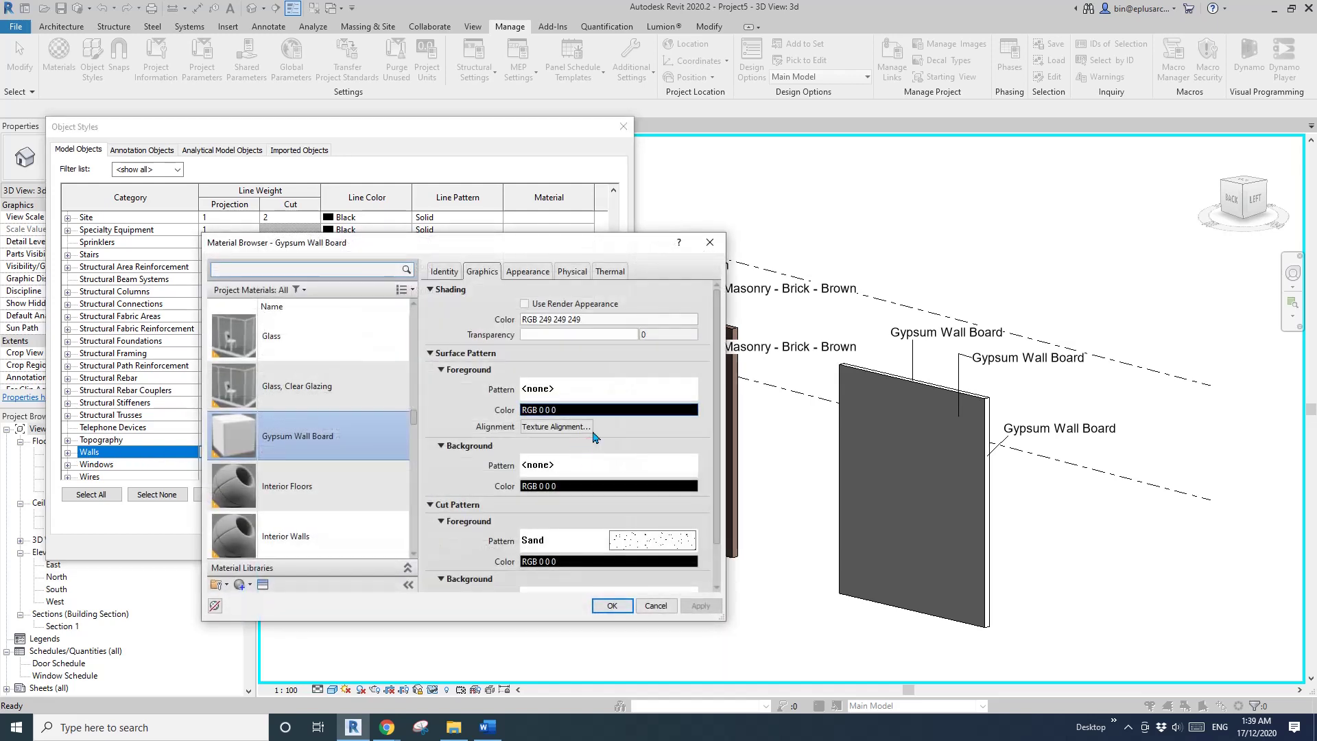
{"action": "left_click_drag", "start_coordinate": [609, 251], "coordinate": [735, 188]}
{"action": "type", "text": "default"}
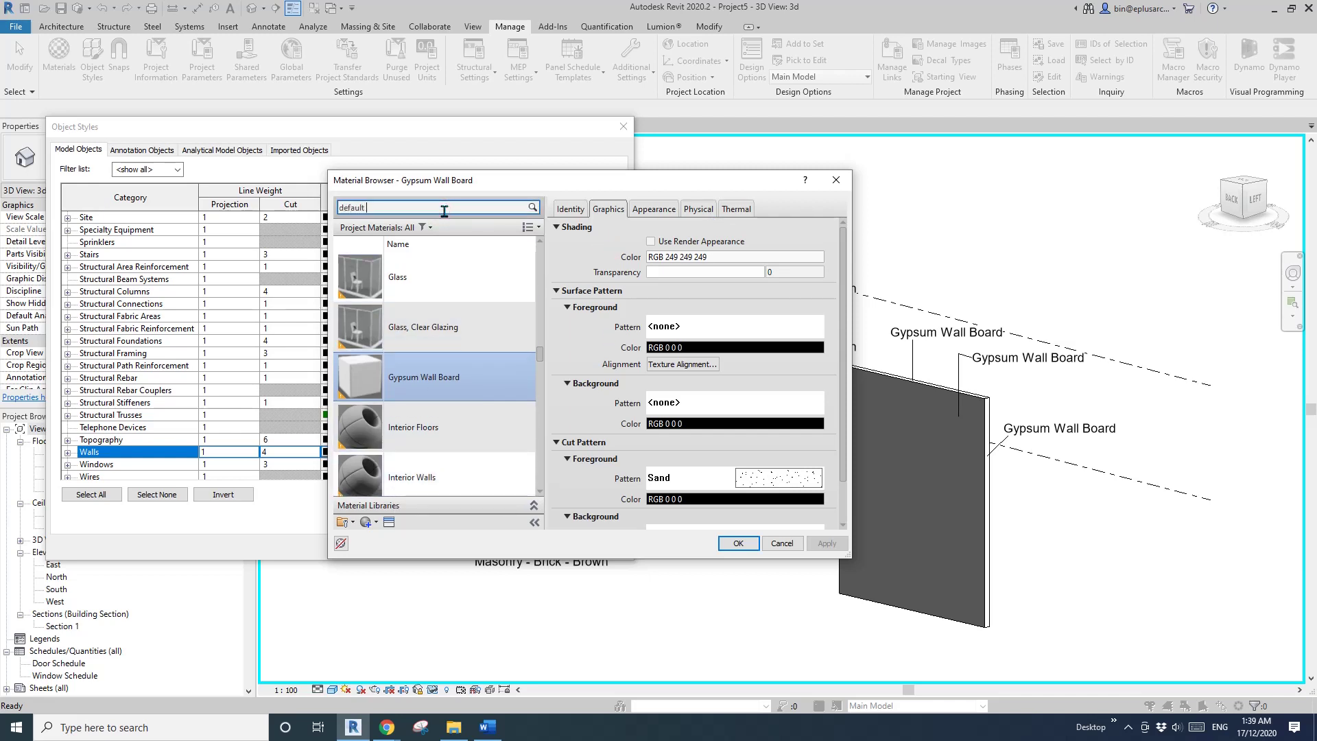
{"action": "type", "text": "wa"}
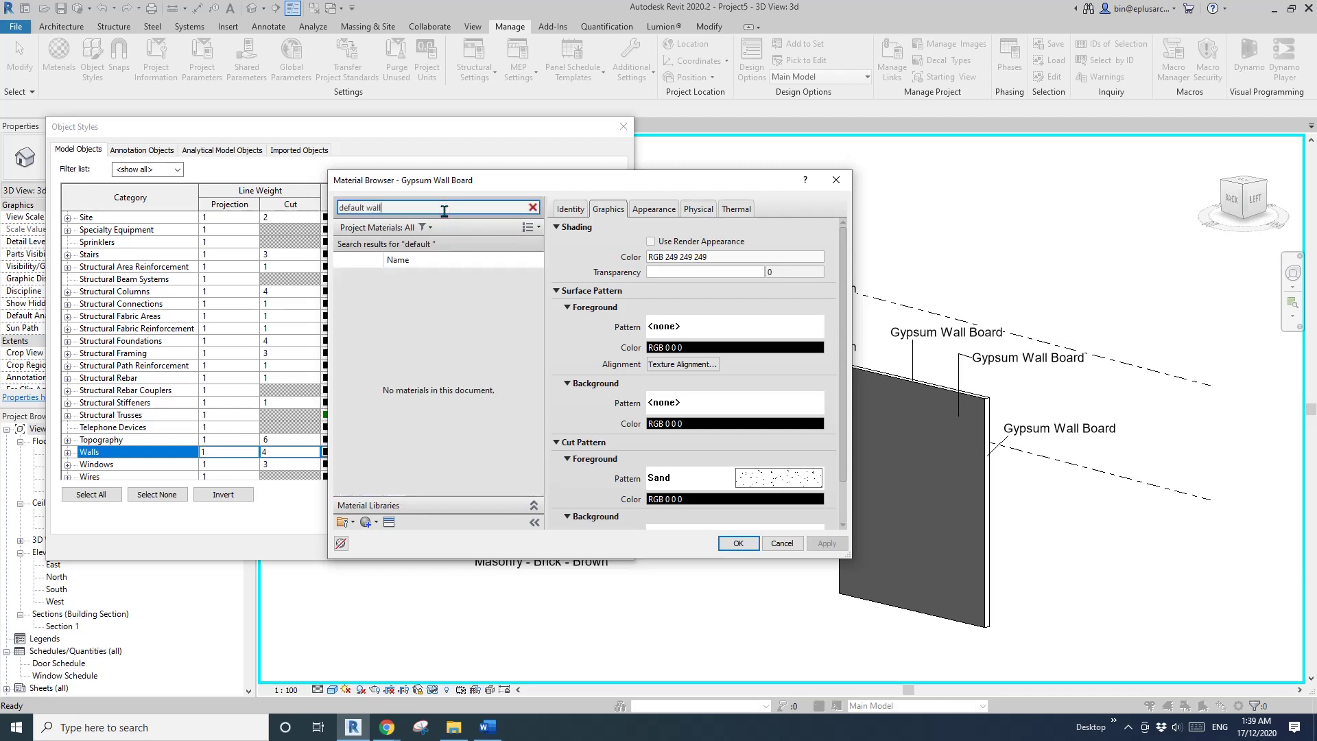
{"action": "type", "text": "ll"}
{"action": "left_click", "coordinate": [430, 393]}
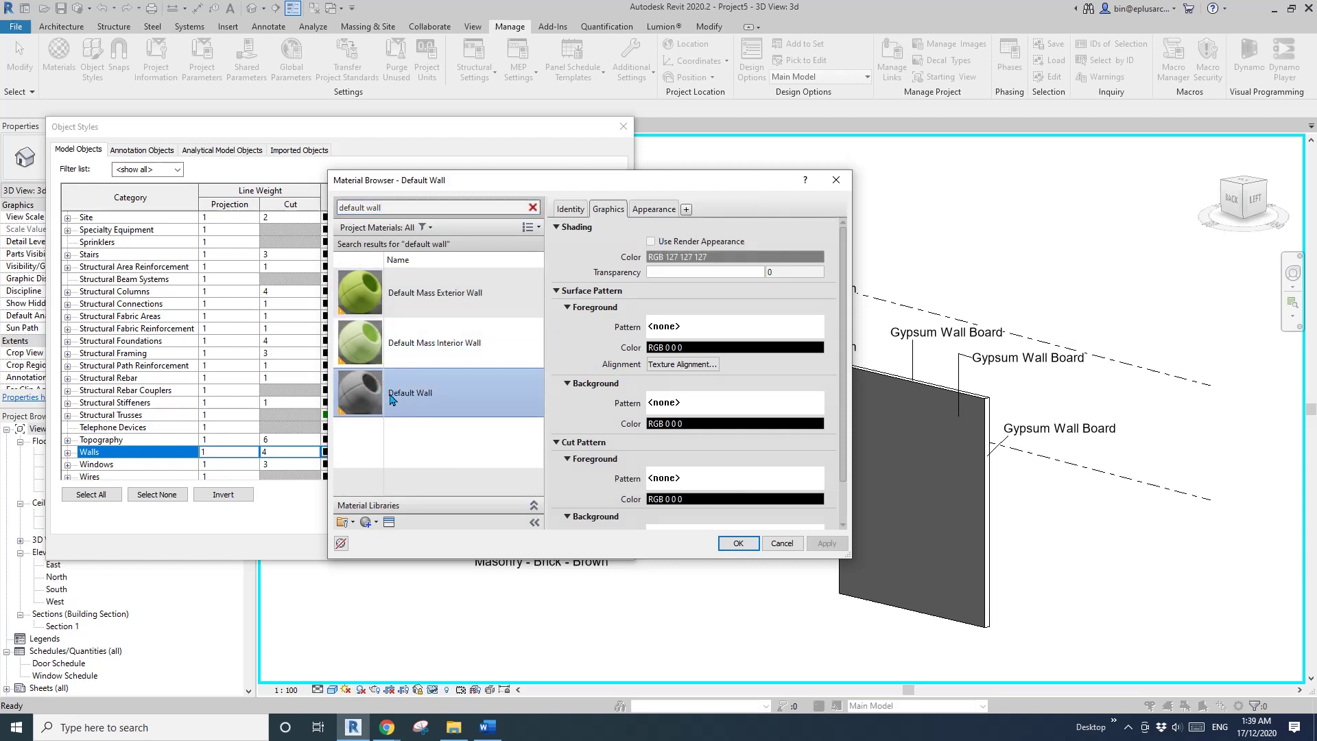
{"action": "left_click", "coordinate": [655, 209]}
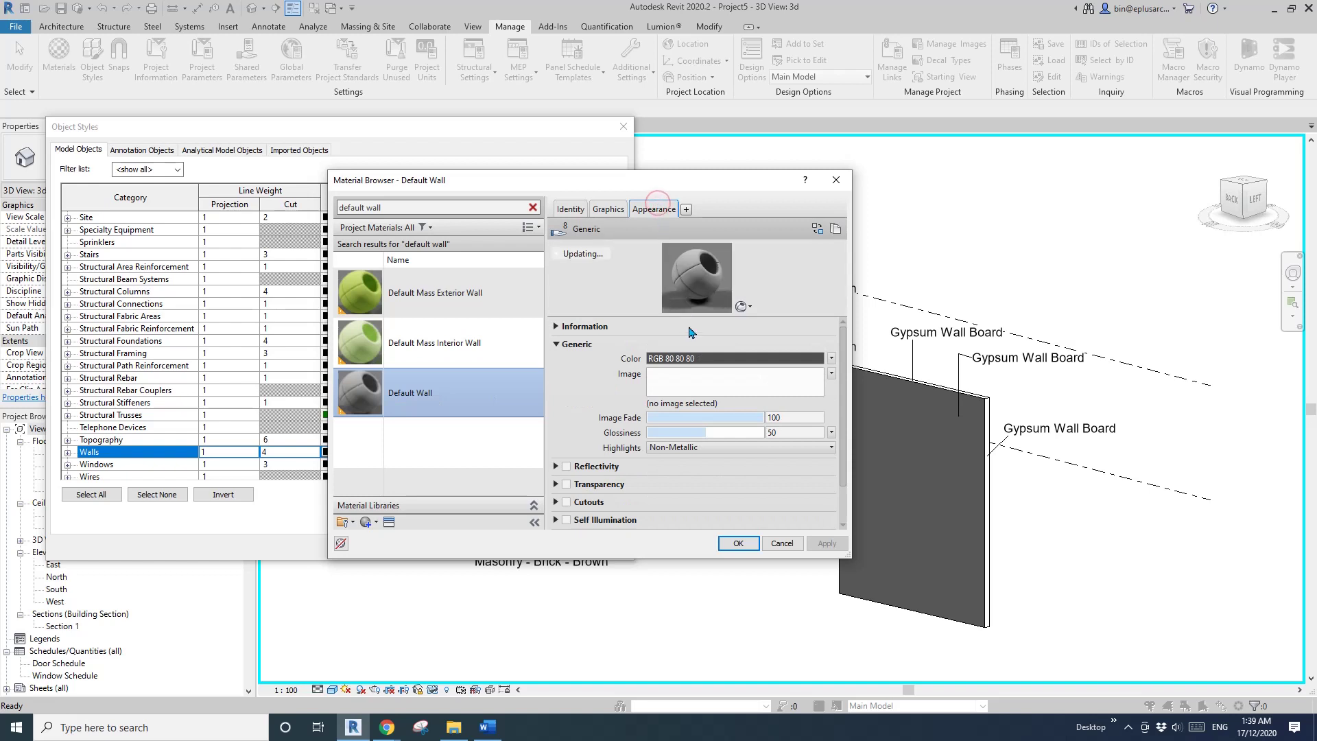
{"action": "left_click", "coordinate": [688, 358]}
{"action": "left_click", "coordinate": [465, 381]}
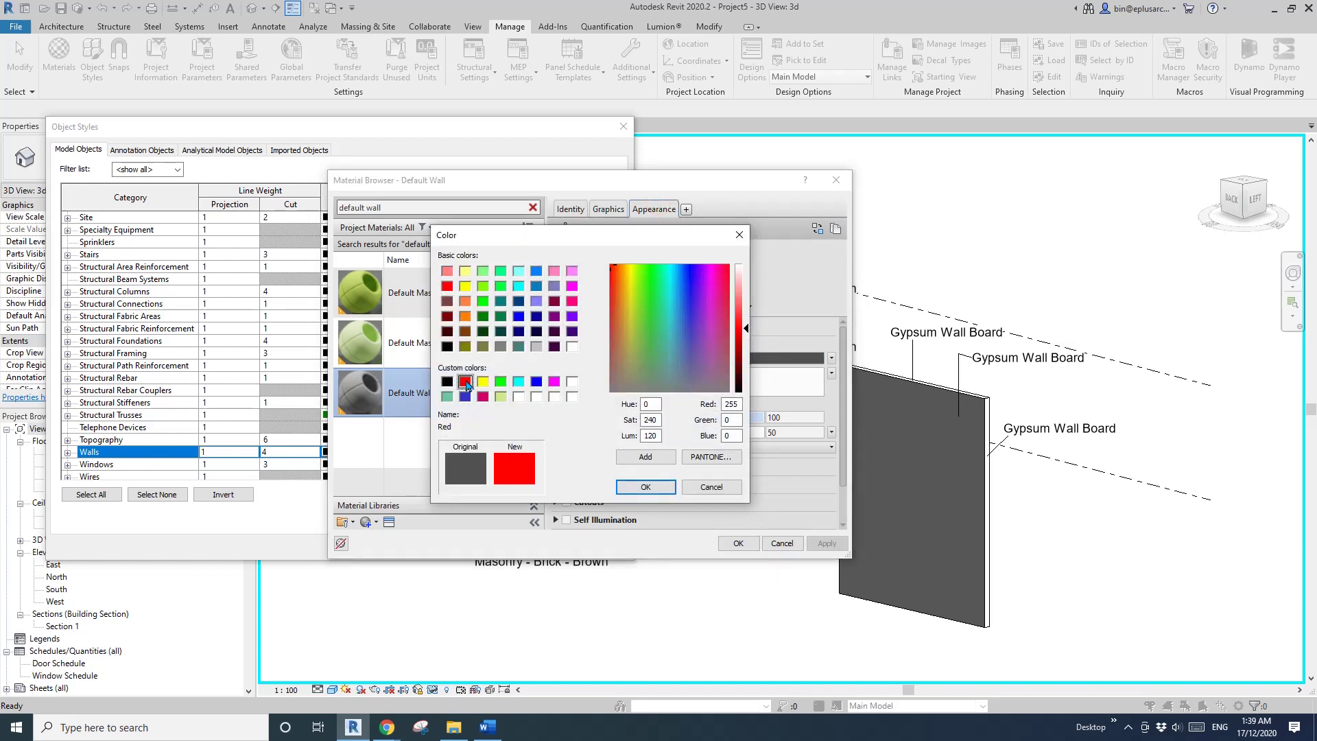
{"action": "left_click", "coordinate": [646, 487]}
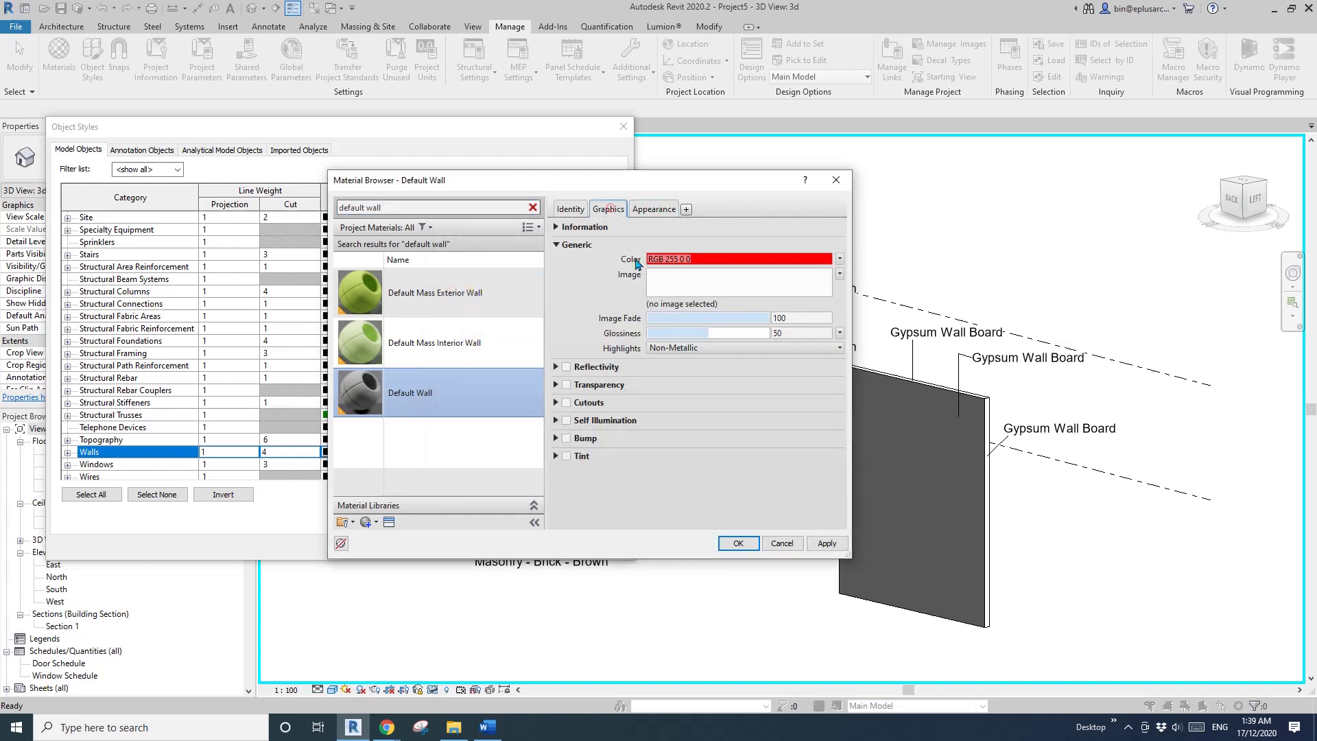
Make Default Wall's shading use the red render appearance and confirm it.
{"action": "left_click", "coordinate": [608, 209]}
{"action": "left_click", "coordinate": [651, 241]}
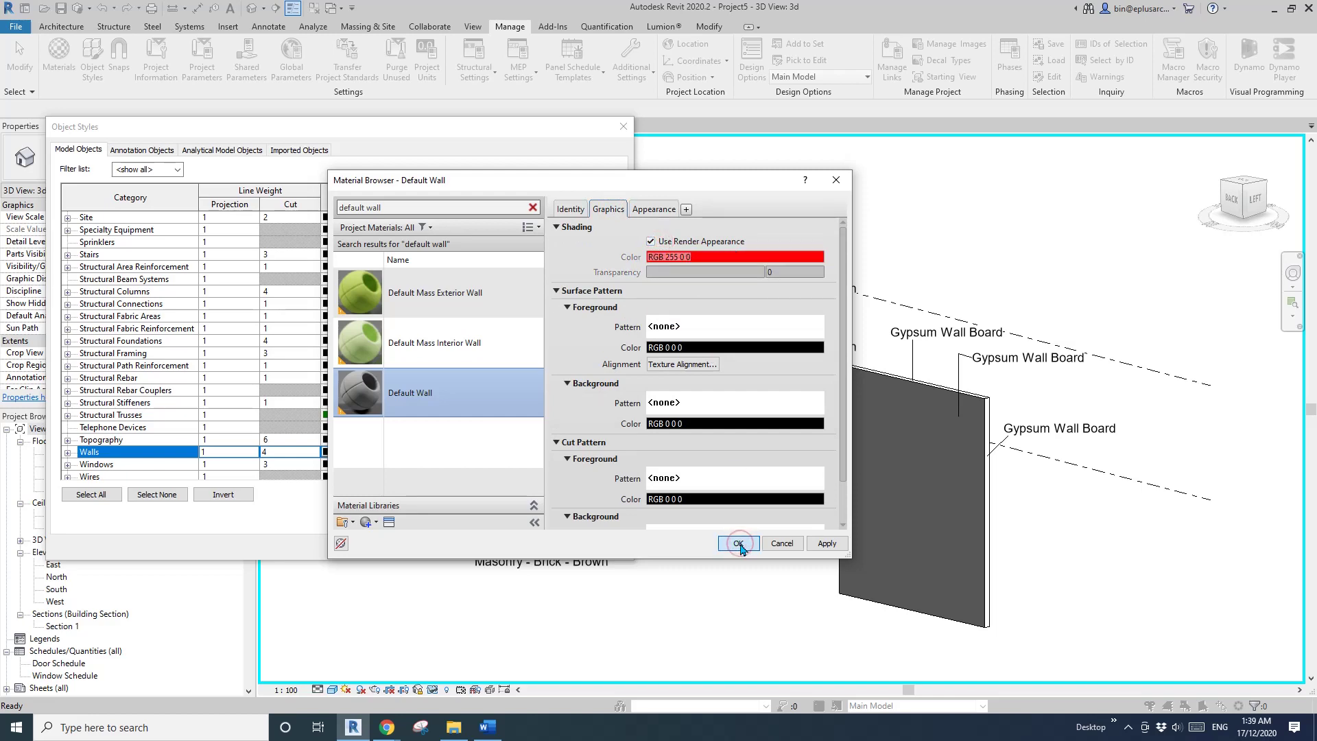
{"action": "left_click", "coordinate": [739, 544]}
Apply the object style changes and review the Brick veneer - 250 timber wall's type settings.
{"action": "left_click", "coordinate": [436, 546]}
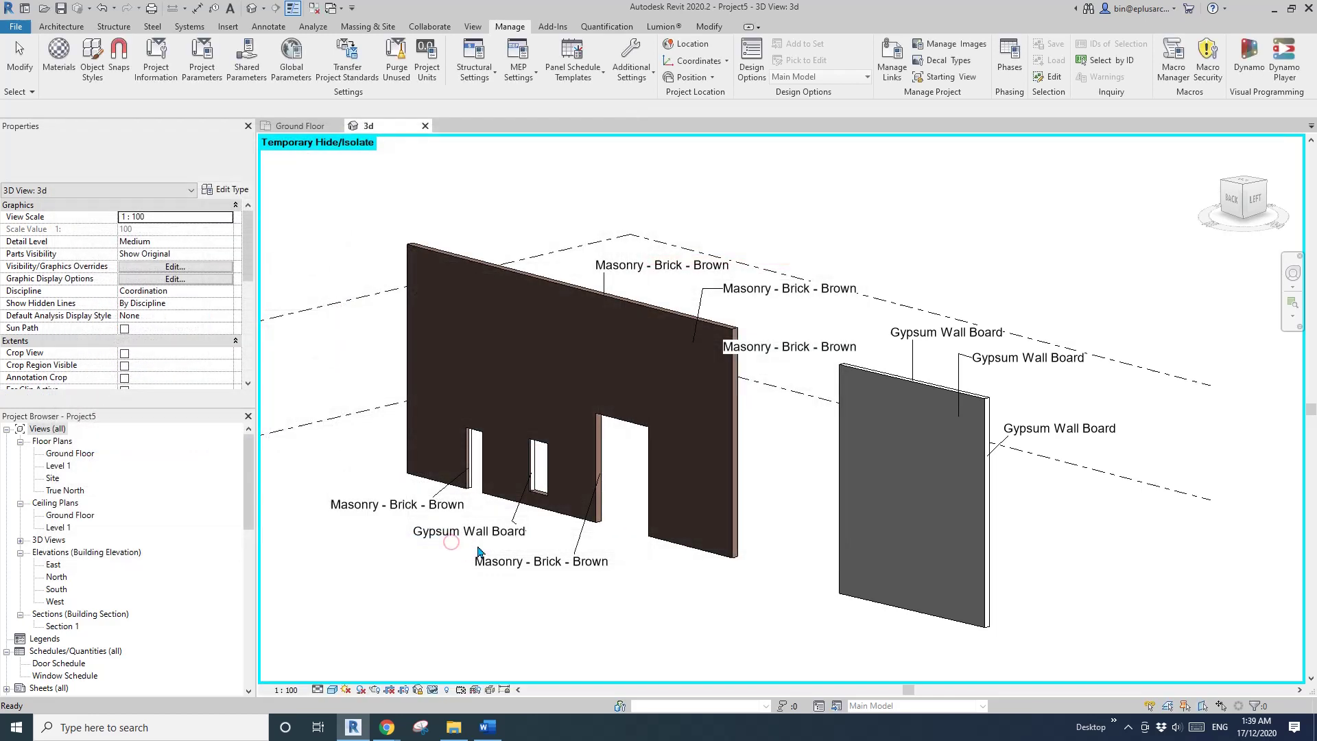
{"action": "scroll", "coordinate": [682, 586], "scroll_direction": "down", "scroll_amount": 2}
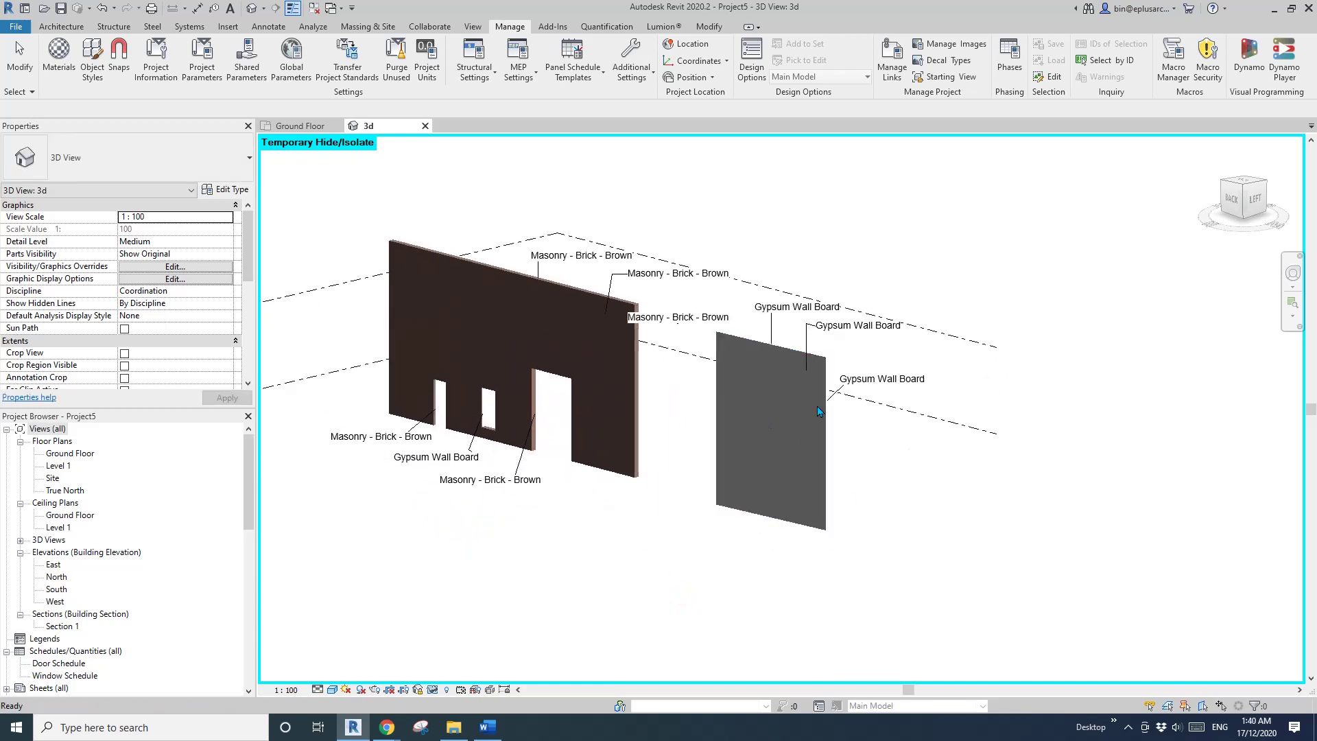
{"action": "middle_click_drag", "start_coordinate": [816, 405], "coordinate": [679, 463], "text": "shift"}
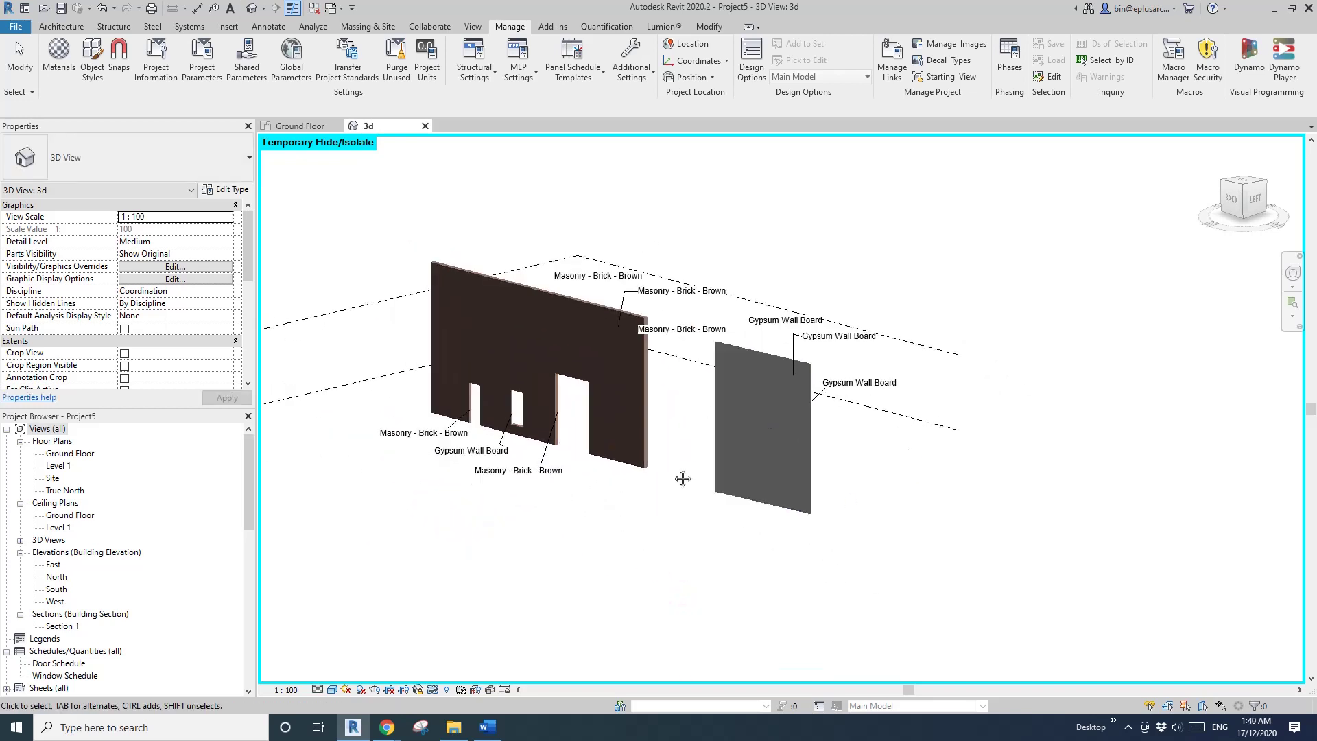
{"action": "left_click", "coordinate": [526, 359]}
{"action": "scroll", "coordinate": [512, 355], "scroll_direction": "down", "scroll_amount": 1}
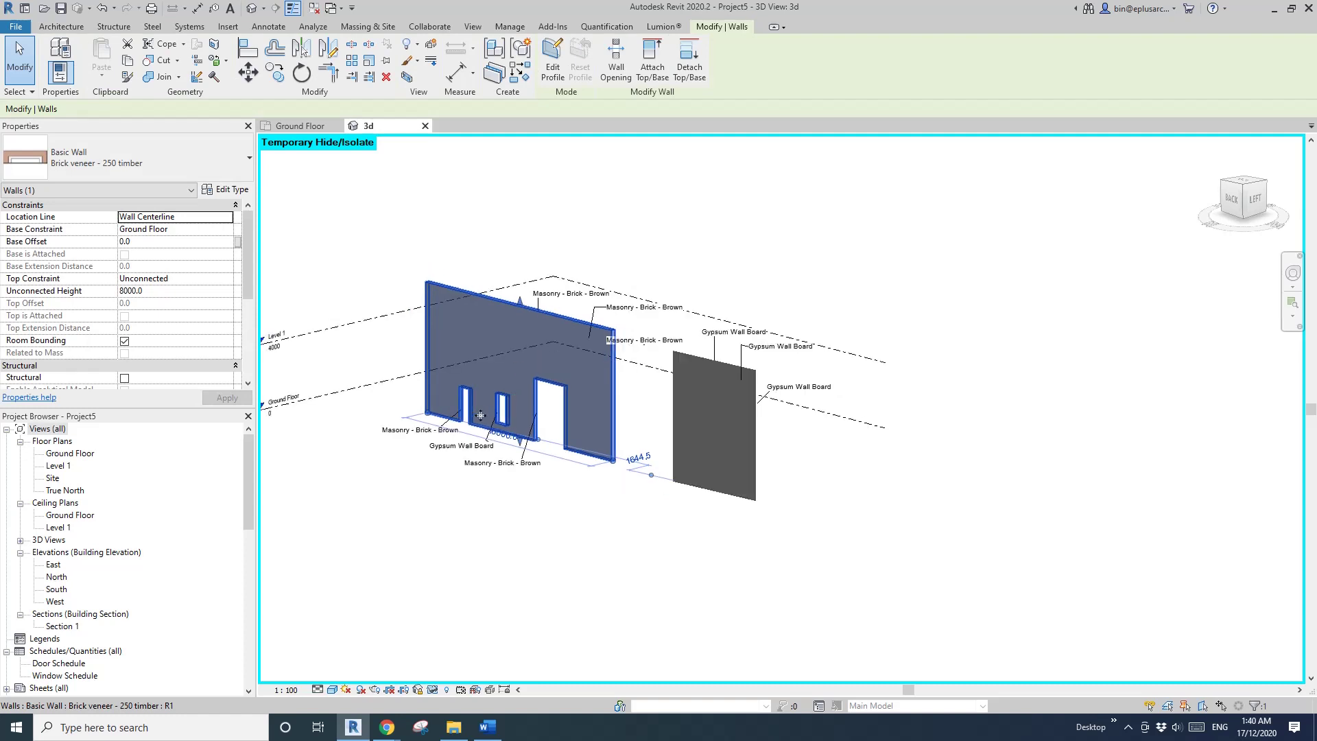
{"action": "left_click", "coordinate": [231, 189]}
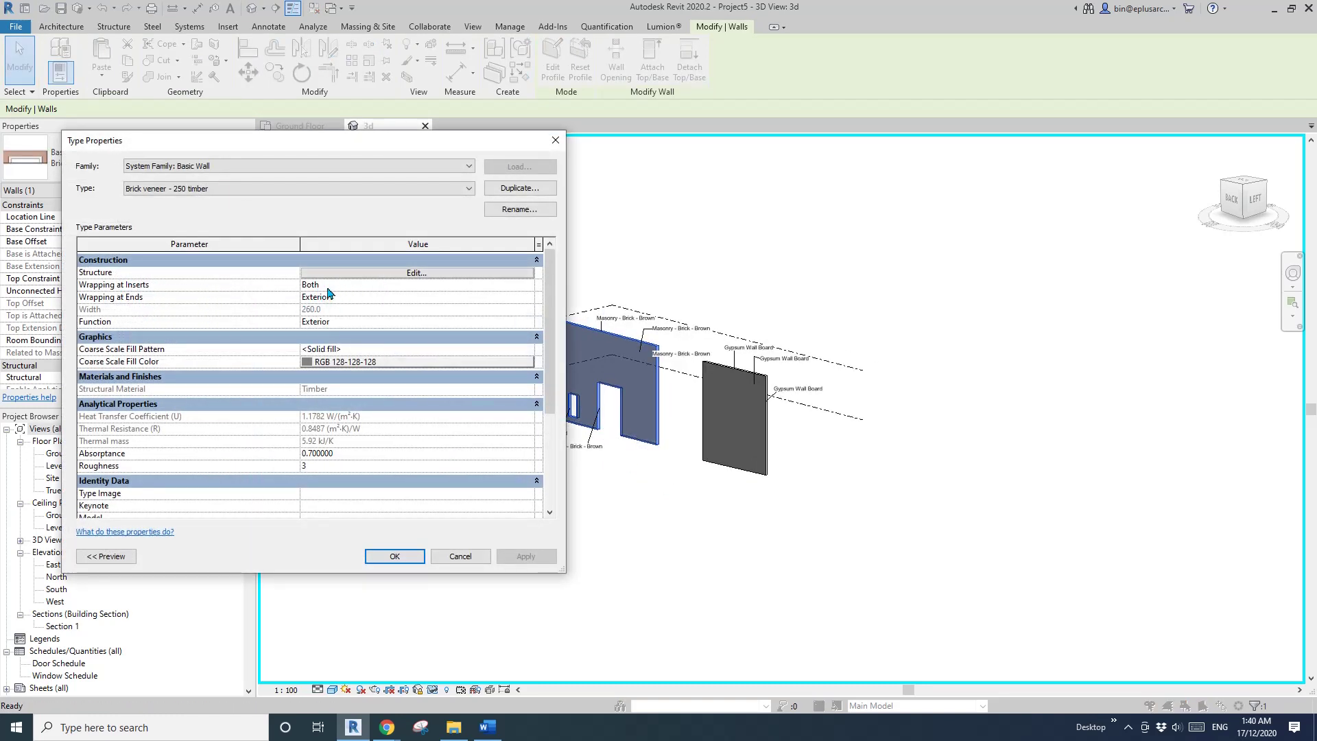
{"action": "left_click", "coordinate": [555, 141]}
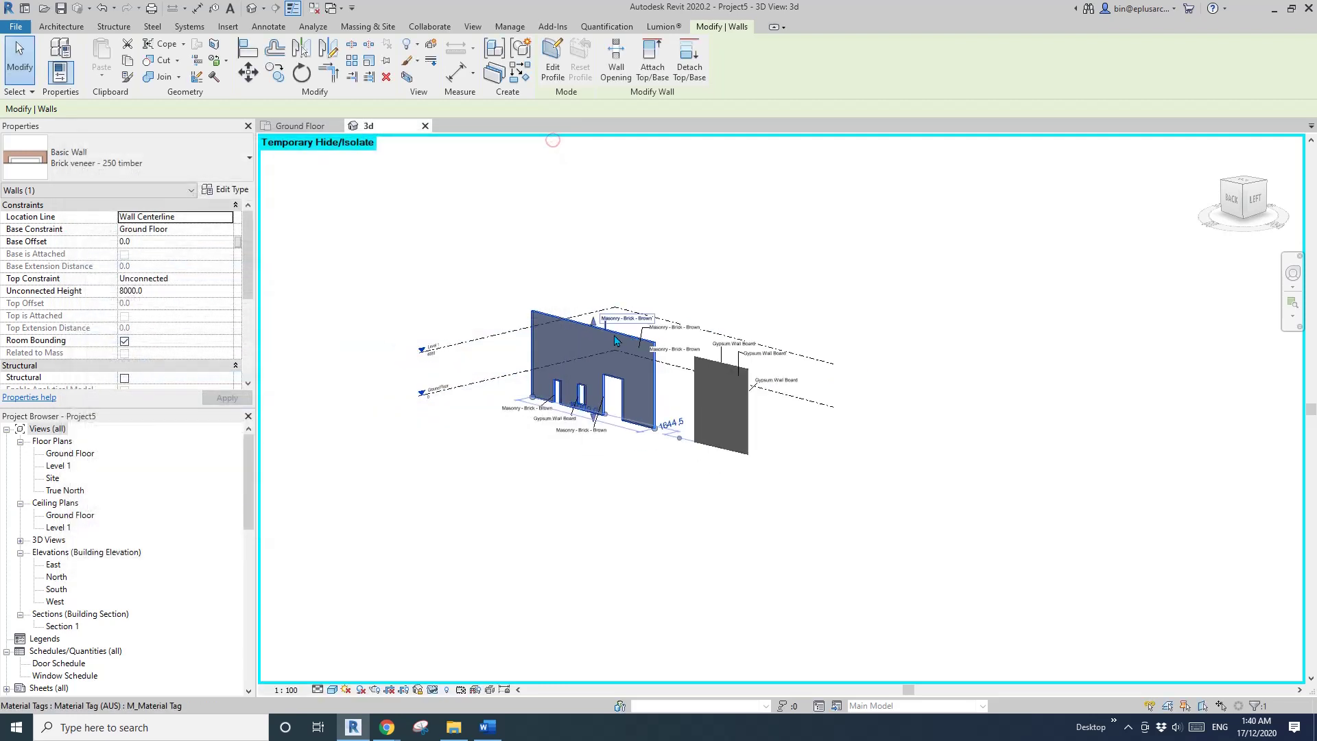
Draw a Brick veneer - 250 steel wall with the WA wall tool.
{"action": "key", "text": "Escape"}
{"action": "key", "text": "w"}
{"action": "key", "text": "a"}
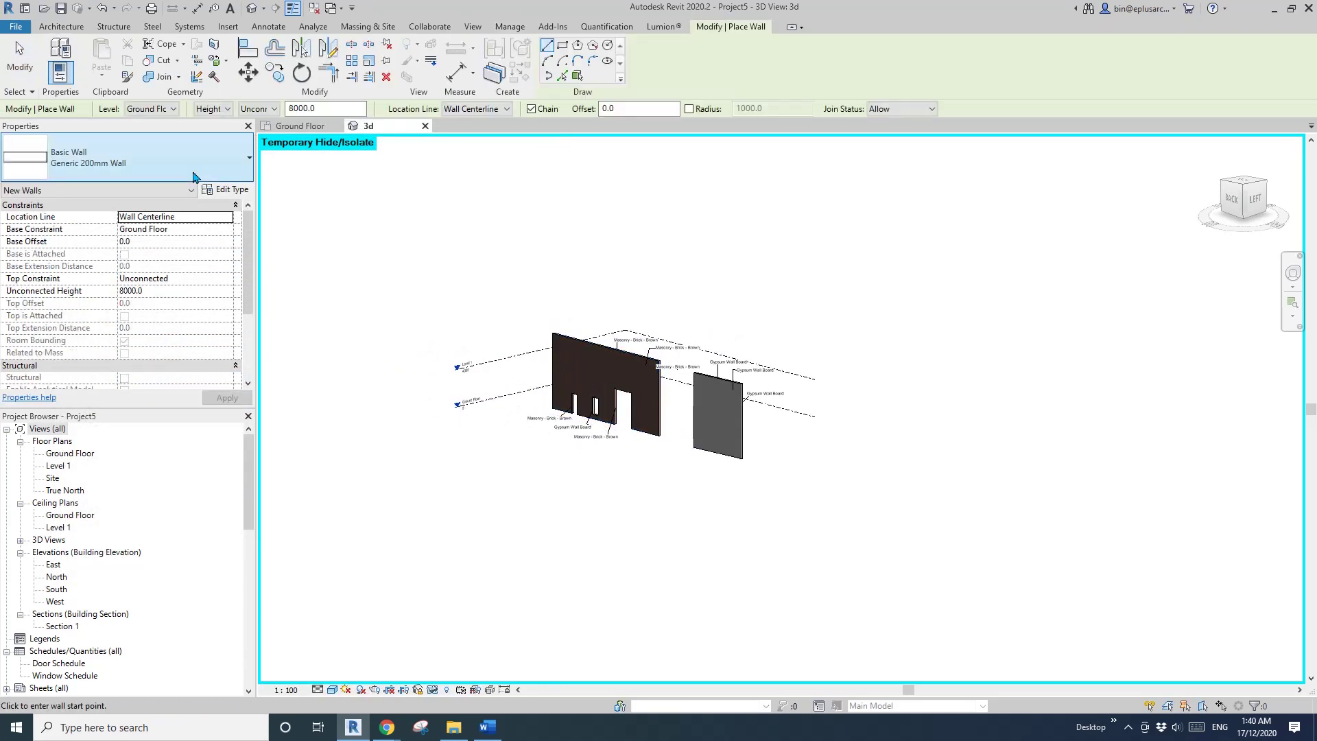
{"action": "left_click", "coordinate": [175, 157]}
{"action": "scroll", "coordinate": [126, 326], "scroll_direction": "down", "scroll_amount": 2}
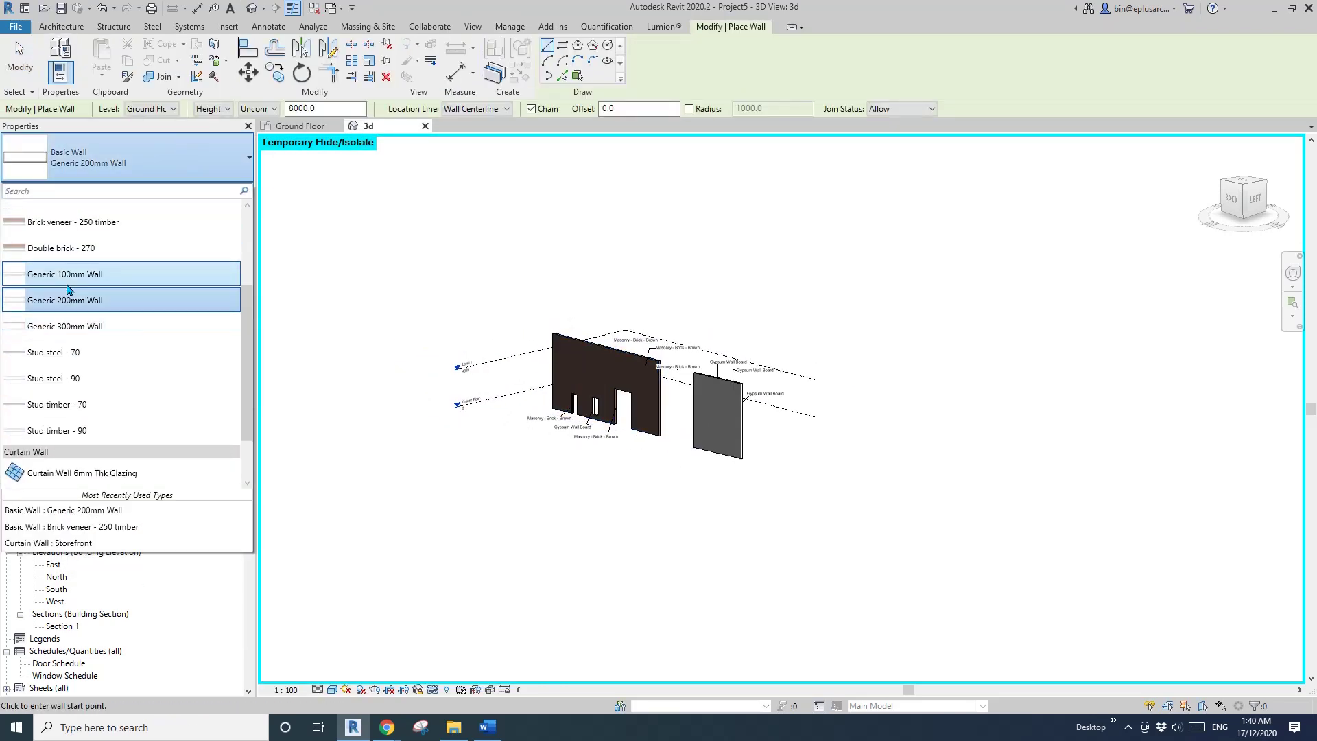
{"action": "scroll", "coordinate": [85, 291], "scroll_direction": "up", "scroll_amount": 2}
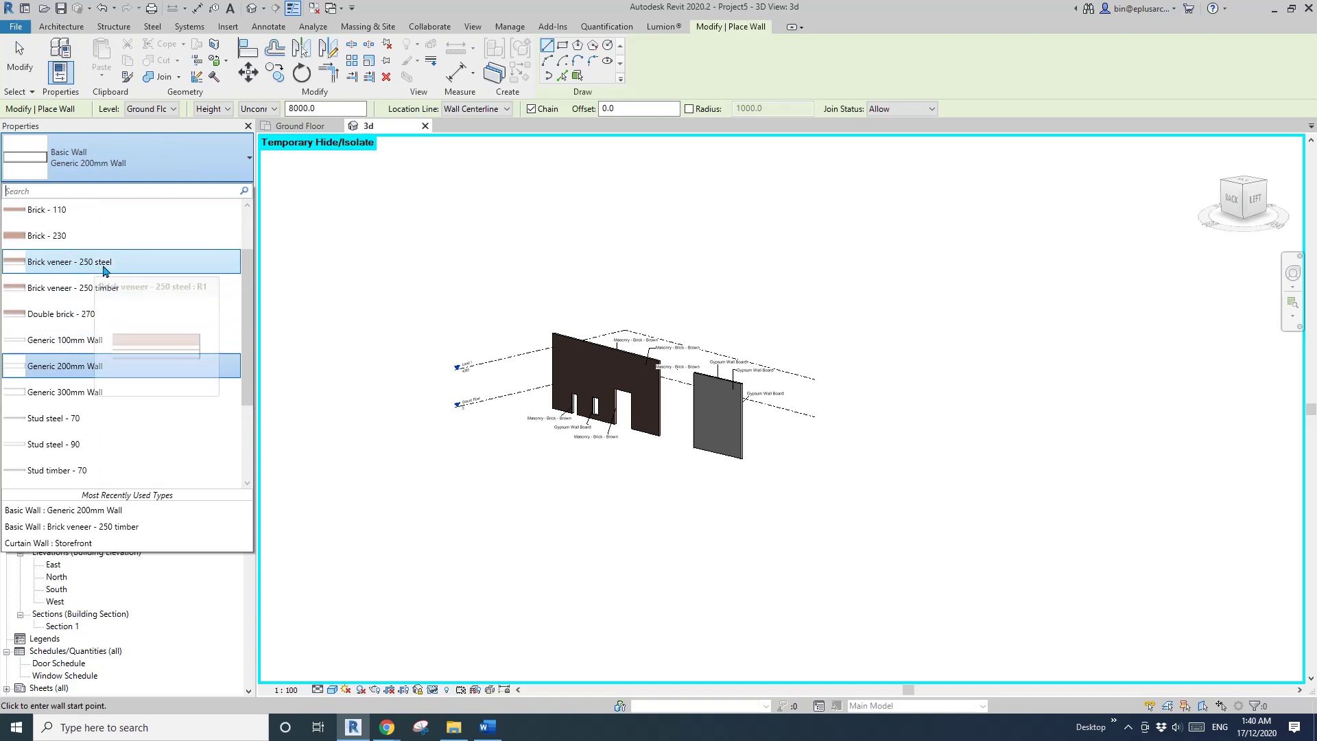
{"action": "left_click", "coordinate": [97, 262]}
{"action": "left_click", "coordinate": [406, 445]}
{"action": "left_click", "coordinate": [483, 468]}
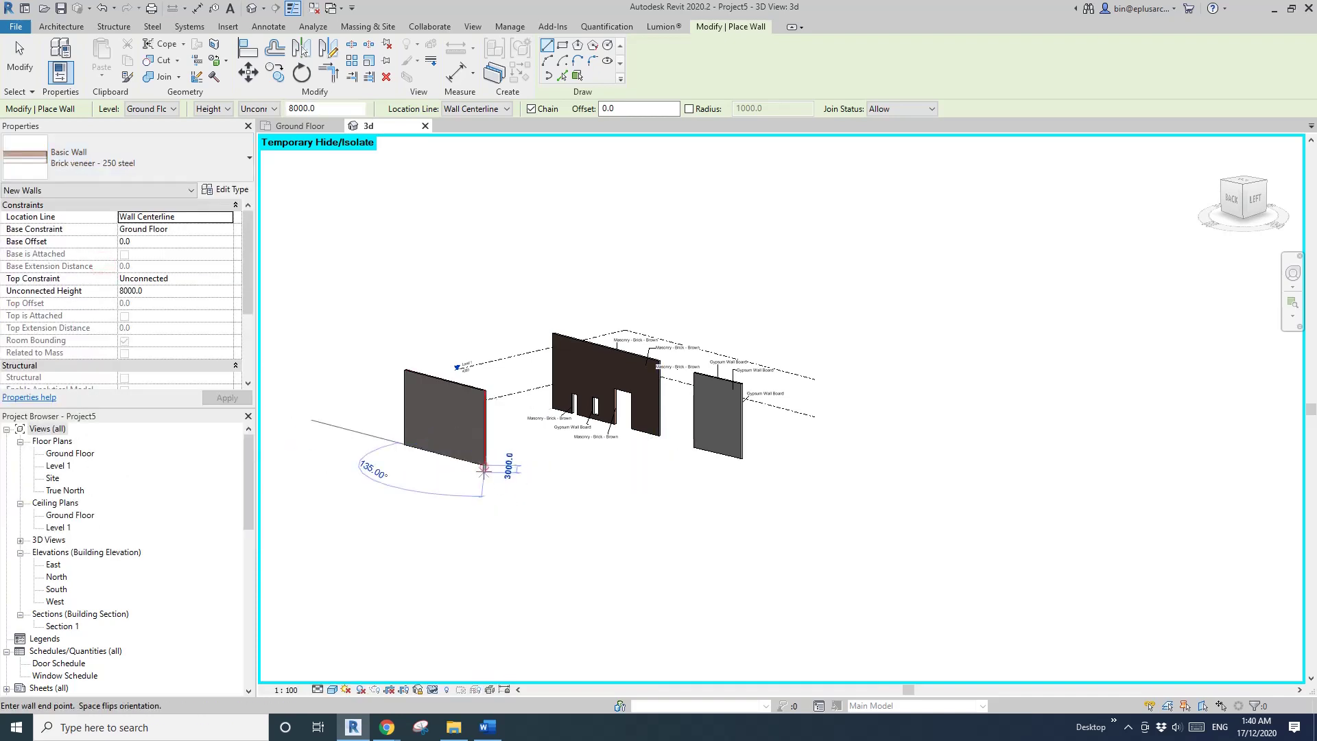
{"action": "key", "text": "Escape"}
{"action": "key", "text": "Escape"}
Draw a Block veneer - 230 steel wall beside it.
{"action": "left_click", "coordinate": [190, 163]}
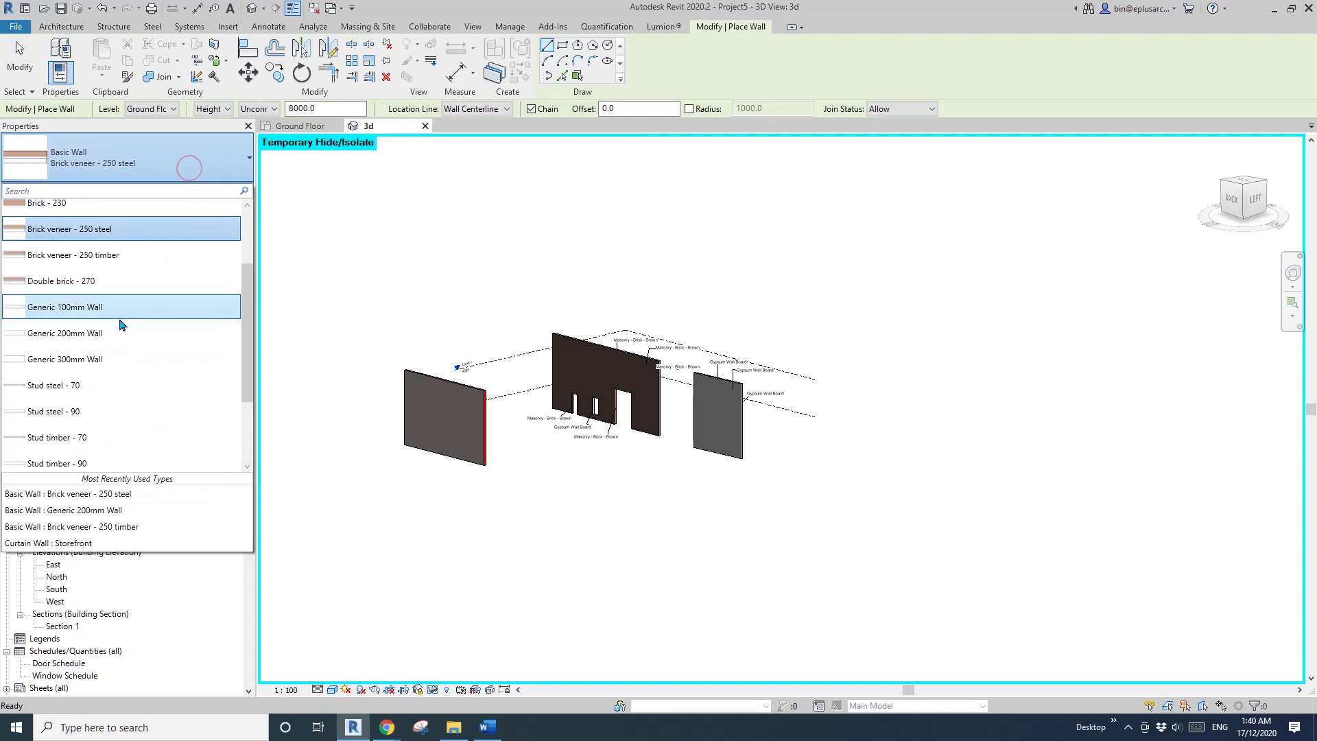
{"action": "scroll", "coordinate": [122, 310], "scroll_direction": "down", "scroll_amount": 2}
{"action": "scroll", "coordinate": [103, 309], "scroll_direction": "up", "scroll_amount": 3}
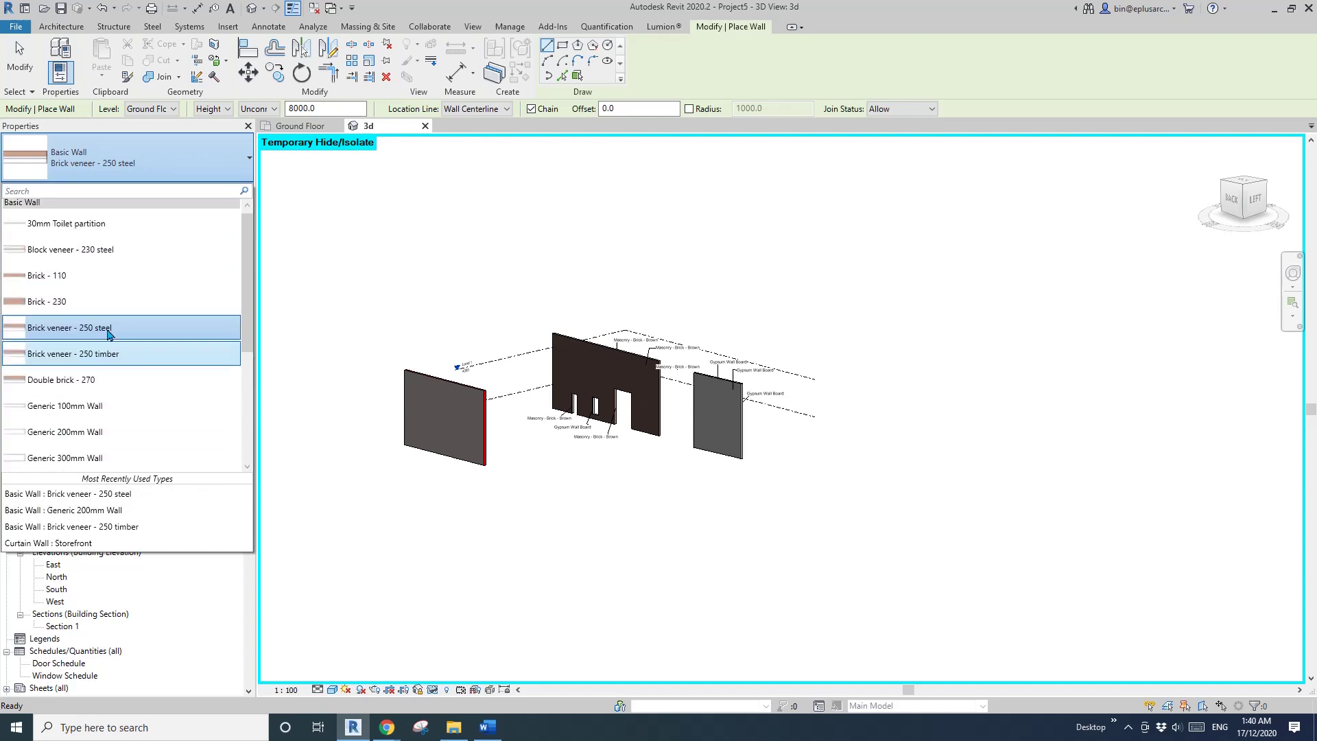
{"action": "left_click", "coordinate": [90, 252]}
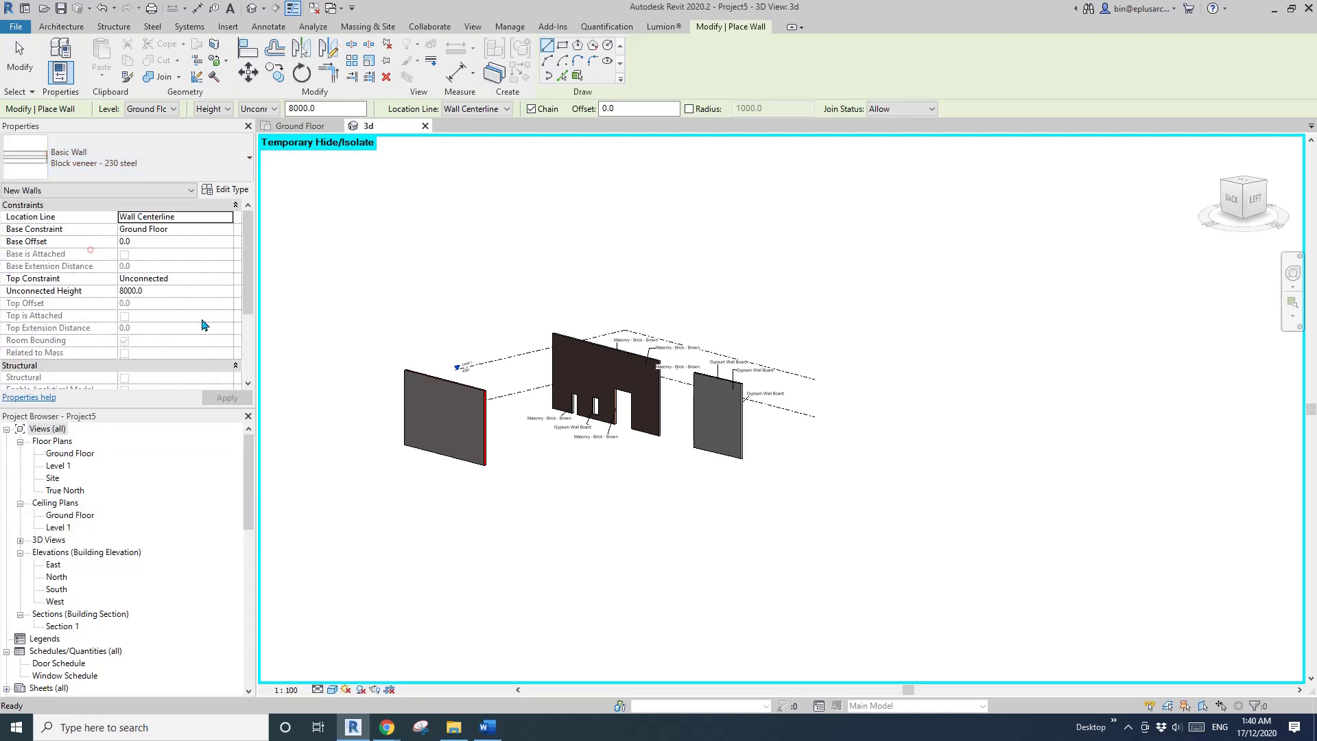
{"action": "left_click", "coordinate": [540, 478]}
{"action": "left_click", "coordinate": [618, 507]}
{"action": "key", "text": "Escape"}
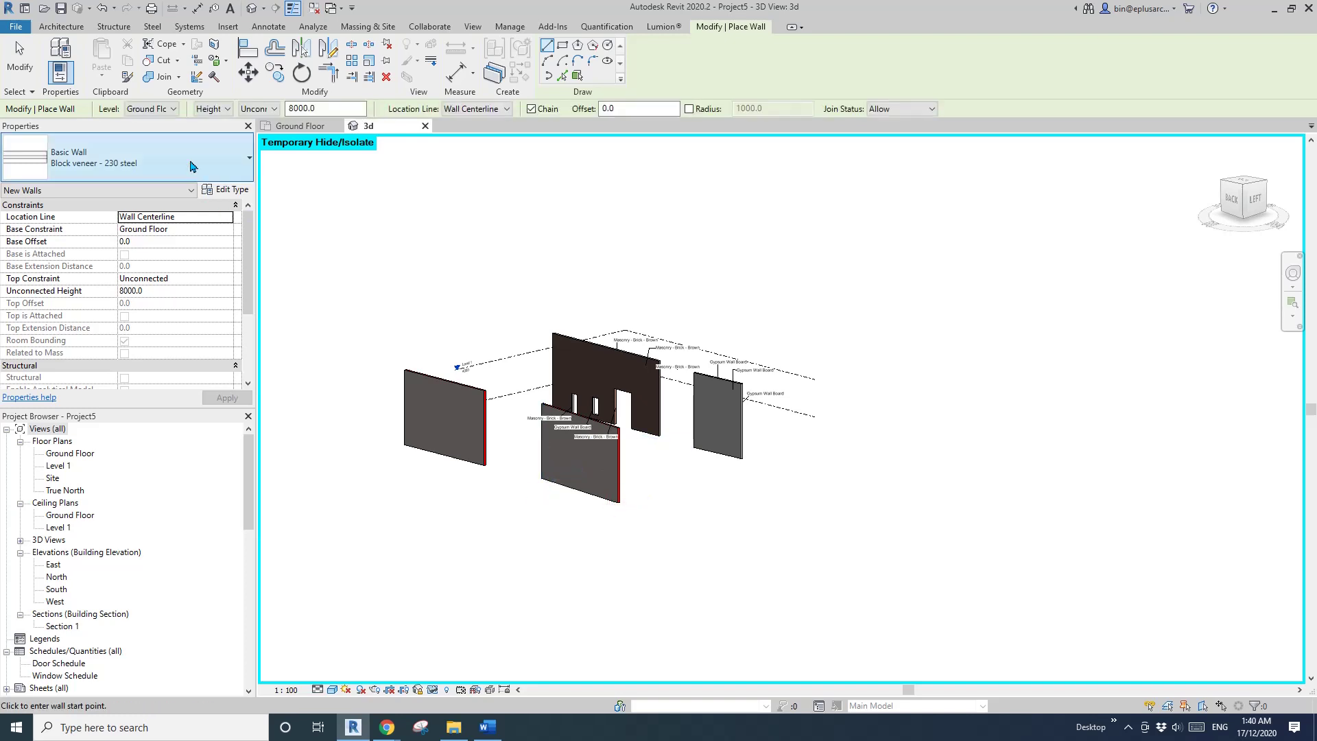
Draw a Double brick - 270 wall and select it.
{"action": "left_click", "coordinate": [191, 160]}
{"action": "scroll", "coordinate": [124, 304], "scroll_direction": "up", "scroll_amount": 1}
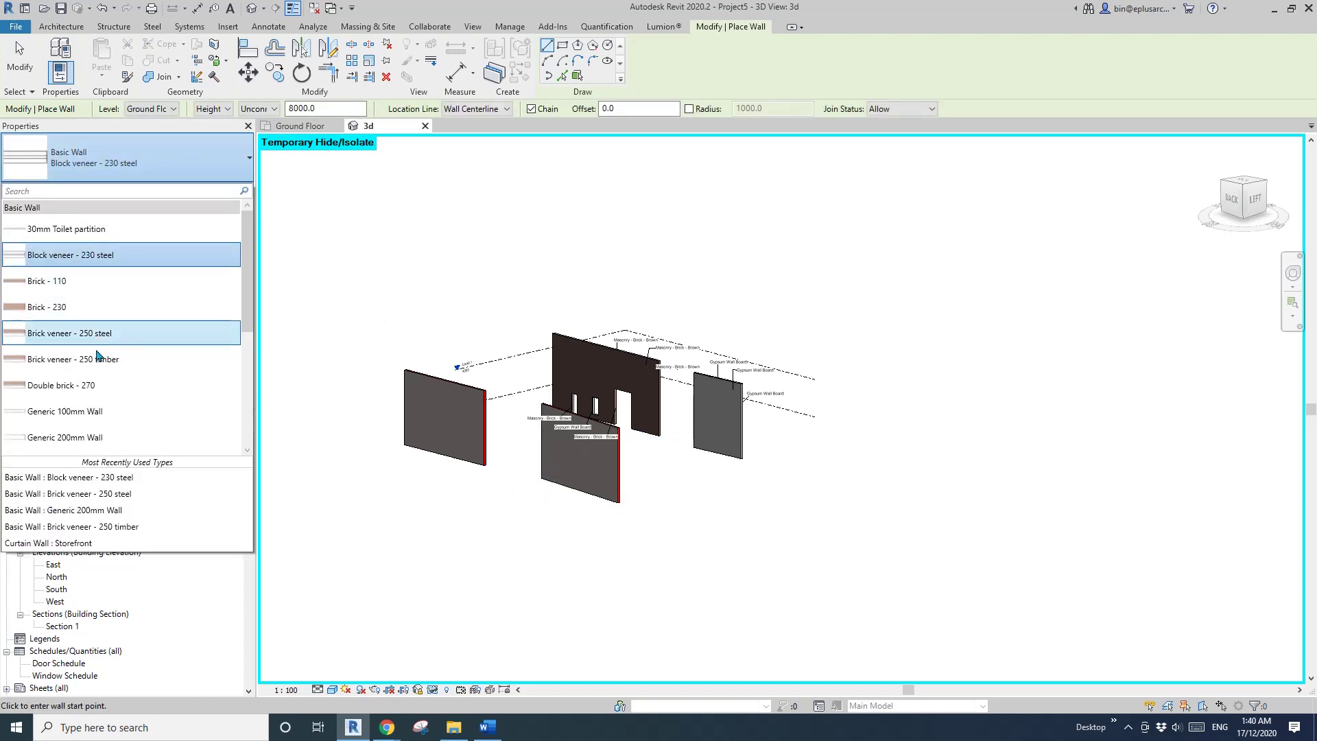
{"action": "left_click", "coordinate": [100, 391]}
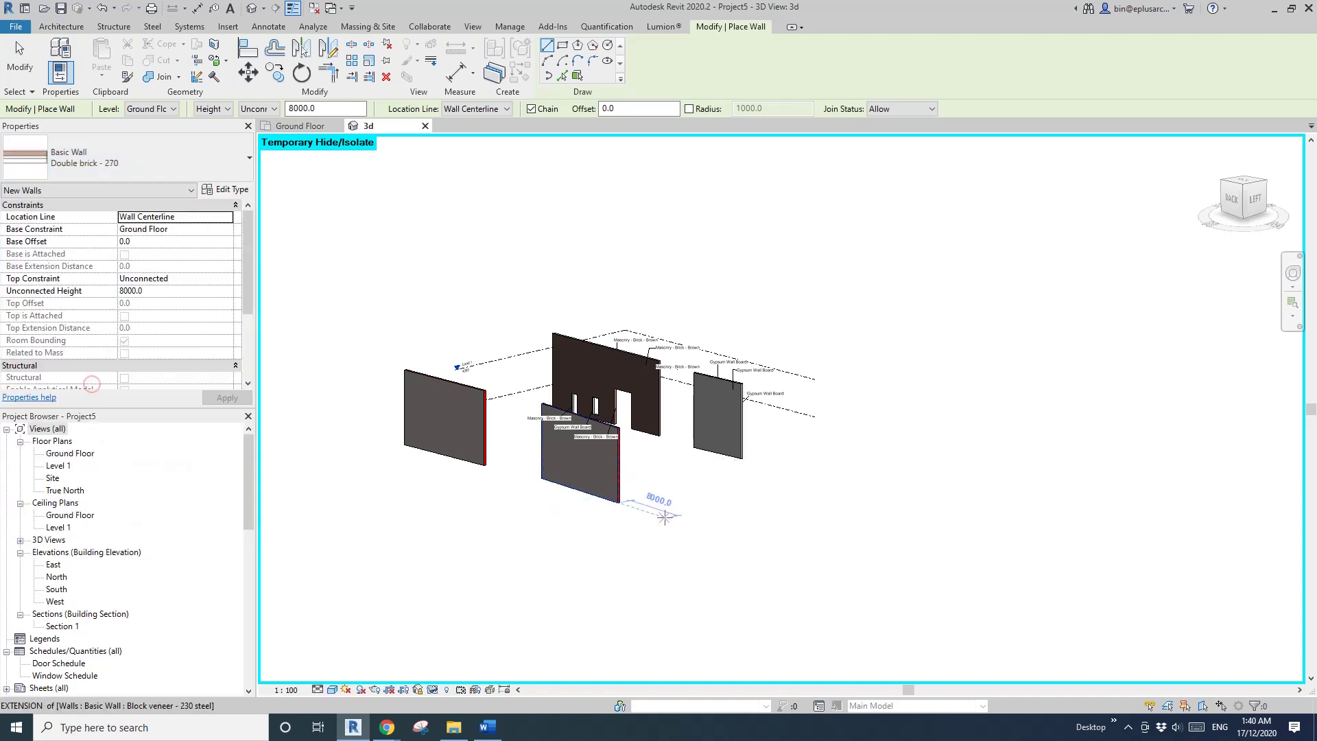
{"action": "left_click", "coordinate": [659, 445]}
{"action": "left_click", "coordinate": [756, 539]}
{"action": "key", "text": "Escape"}
{"action": "key", "text": "Escape"}
{"action": "scroll", "coordinate": [712, 468], "scroll_direction": "up", "scroll_amount": 4}
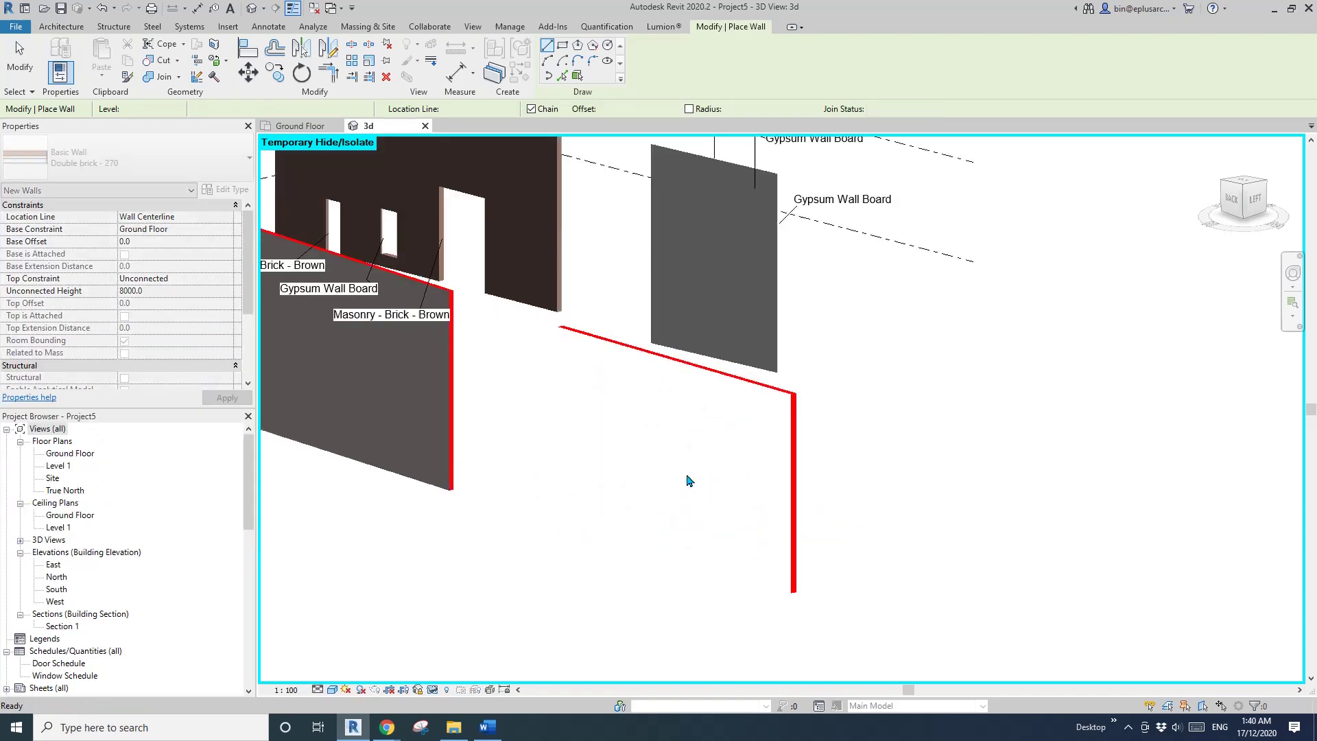
{"action": "left_click", "coordinate": [622, 432]}
{"action": "left_click", "coordinate": [207, 191]}
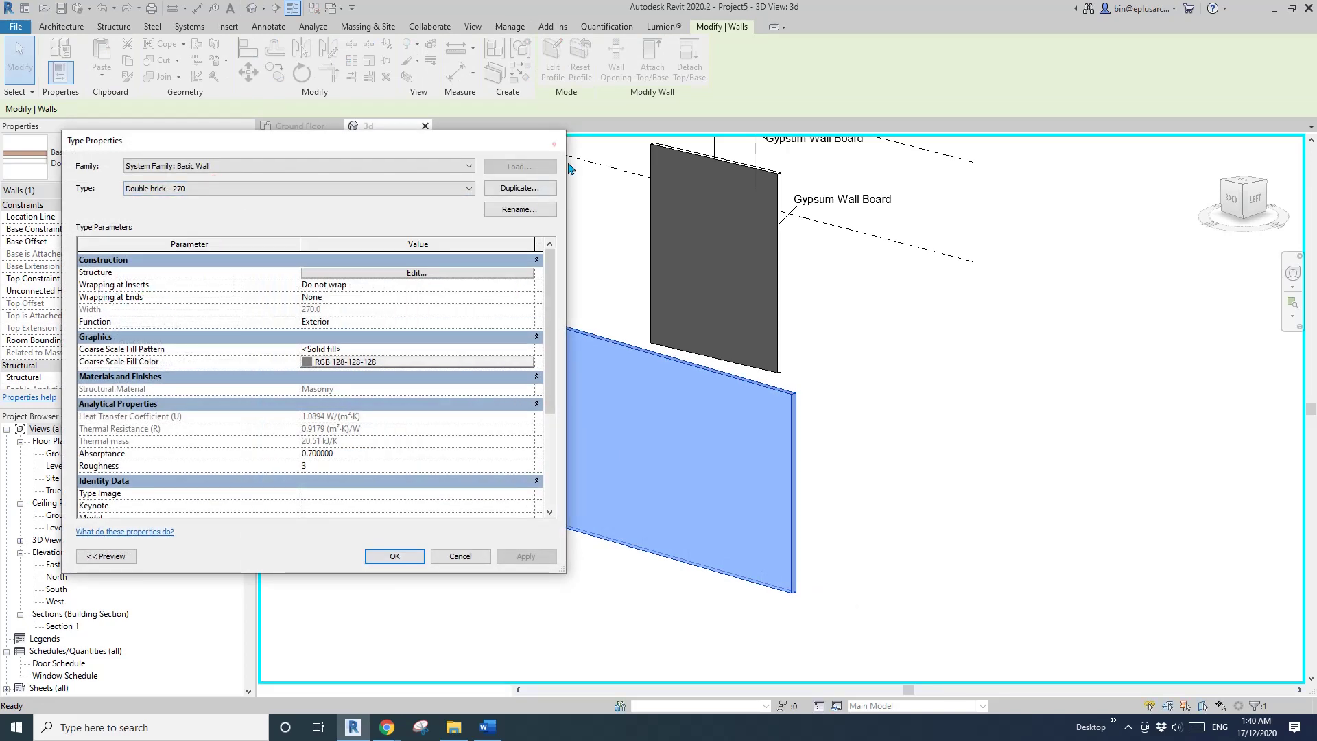
{"action": "left_click", "coordinate": [555, 140]}
{"action": "left_click", "coordinate": [676, 422]}
{"action": "scroll", "coordinate": [676, 421], "scroll_direction": "down", "scroll_amount": 3}
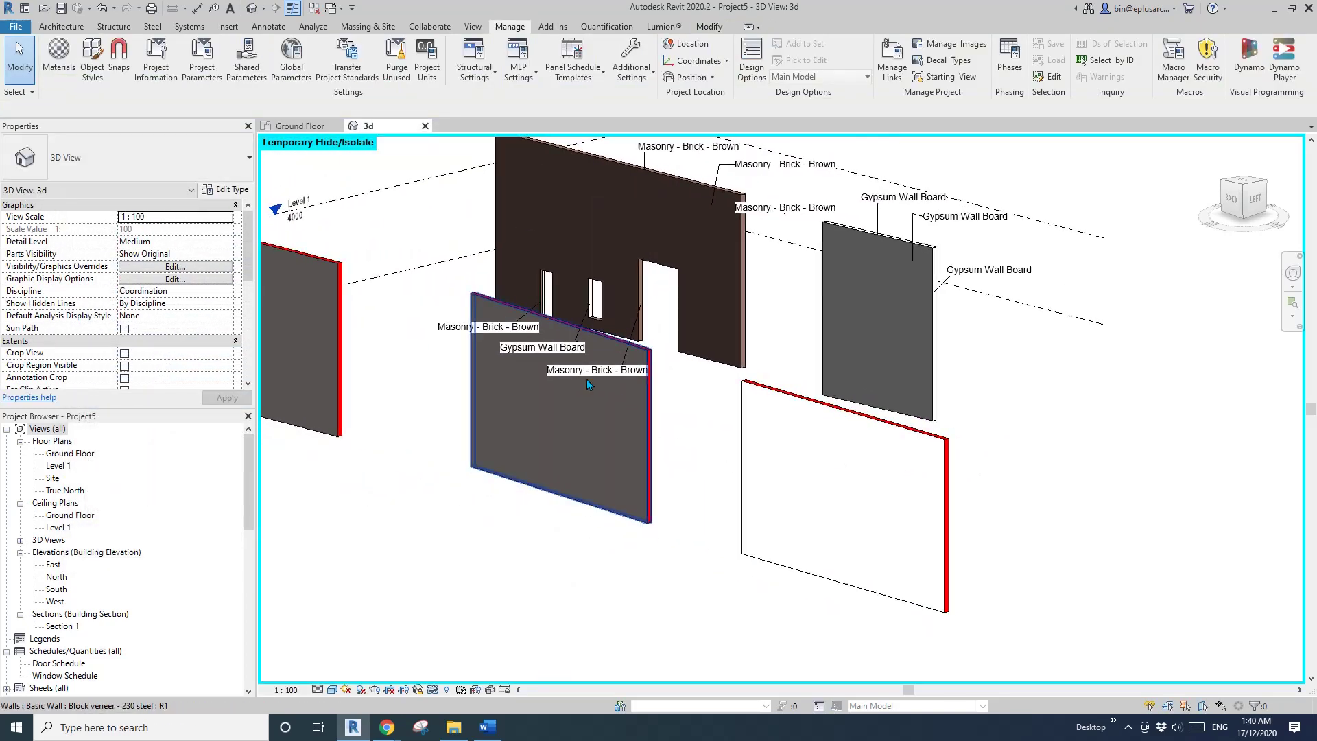
{"action": "left_click", "coordinate": [584, 401]}
{"action": "key", "text": "Escape"}
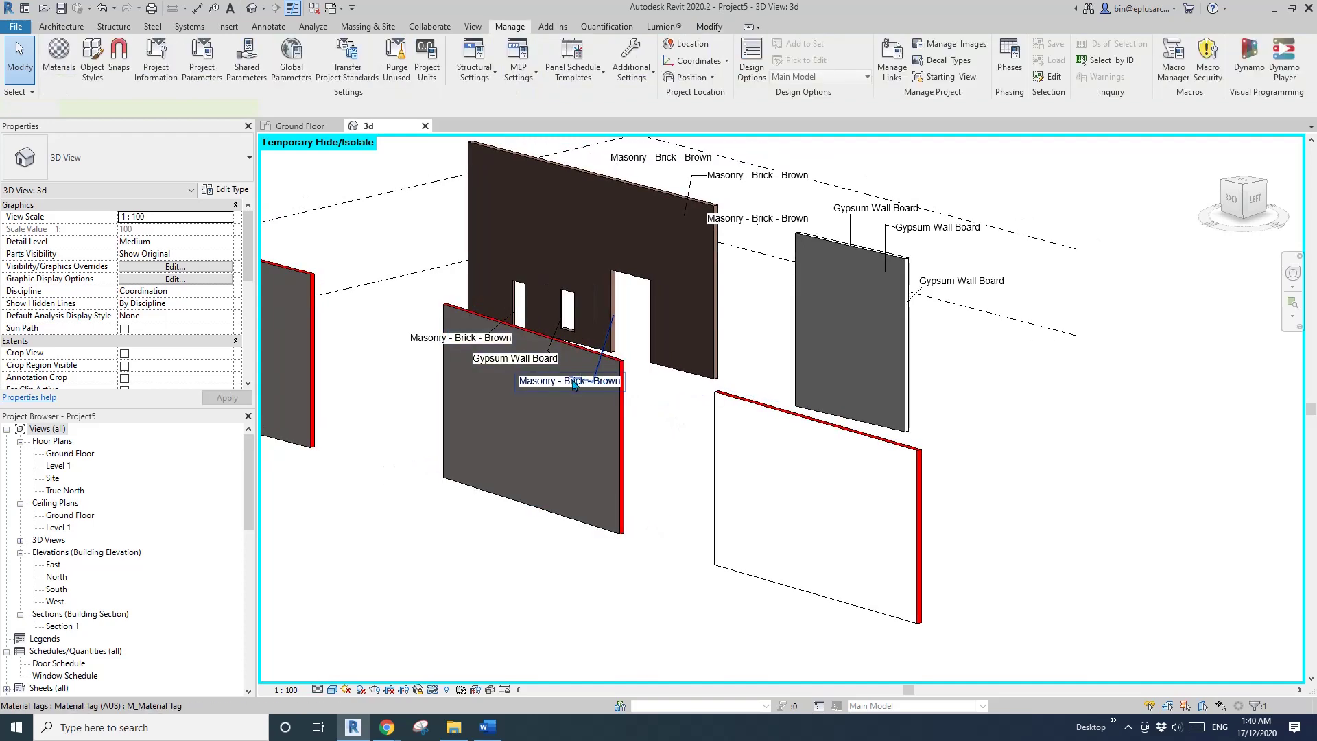
{"action": "middle_click_drag", "start_coordinate": [584, 401], "coordinate": [626, 427]}
{"action": "left_click", "coordinate": [92, 57]}
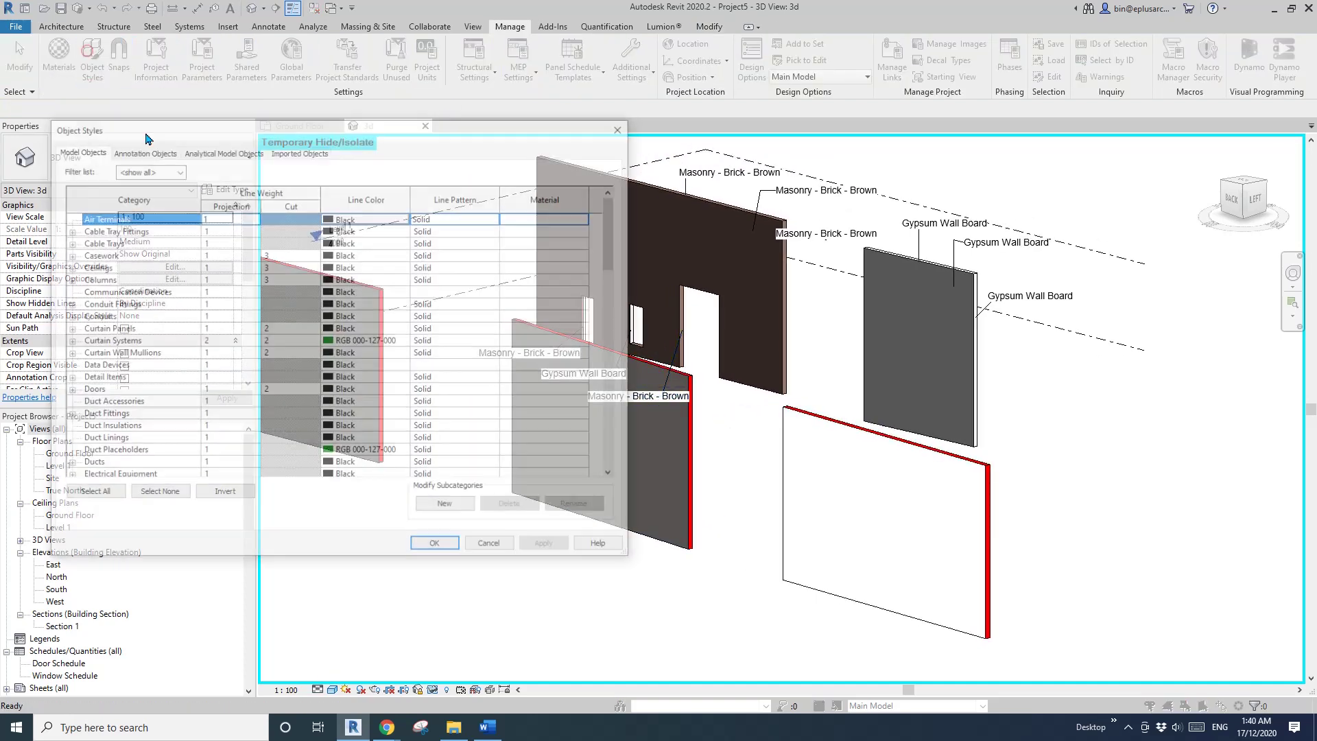
{"action": "left_click_drag", "start_coordinate": [614, 237], "coordinate": [613, 452]}
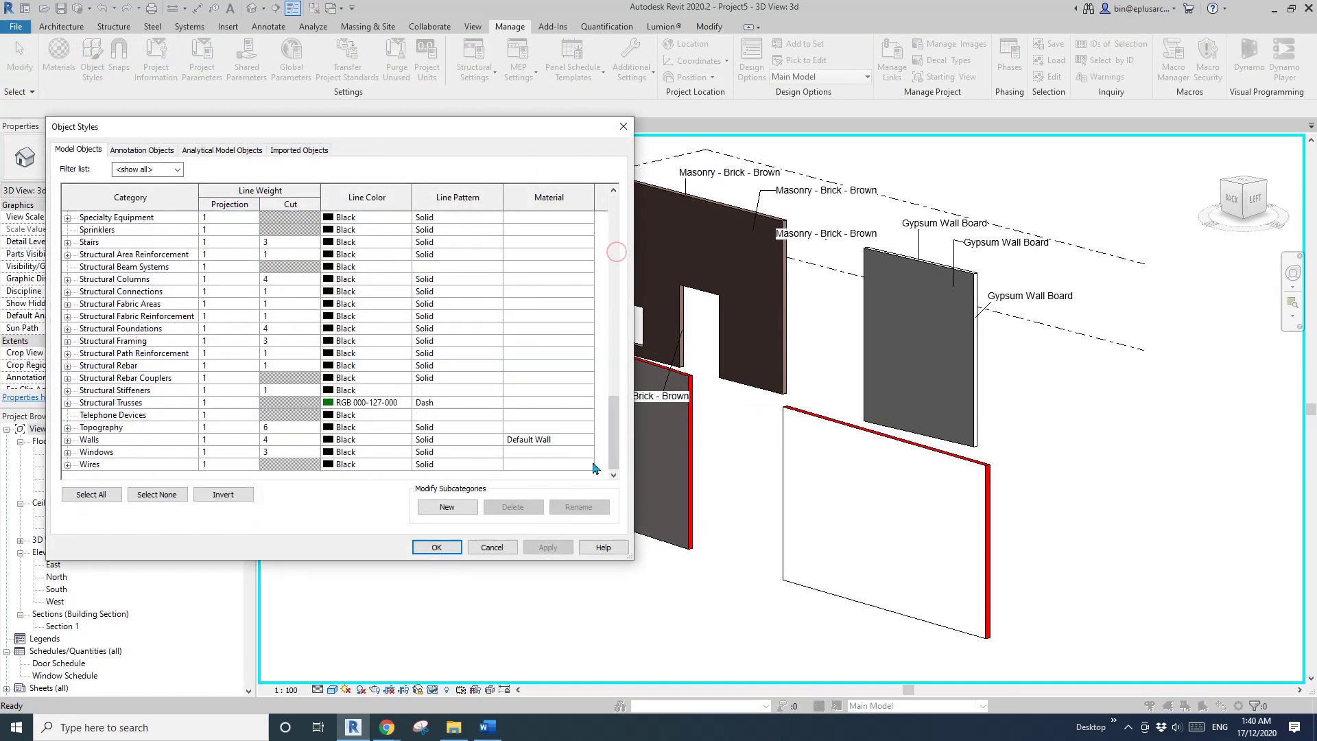
{"action": "left_click", "coordinate": [564, 441]}
{"action": "left_click", "coordinate": [588, 440]}
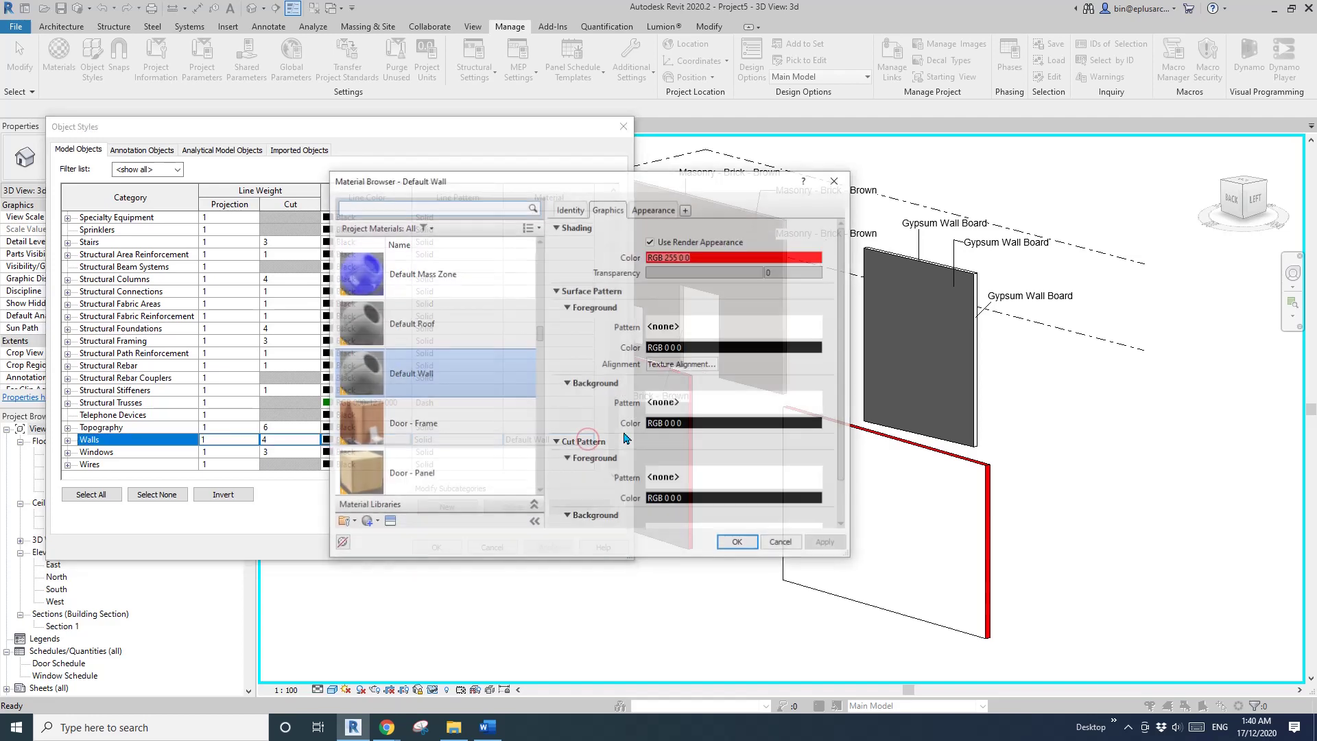
{"action": "left_click", "coordinate": [842, 183]}
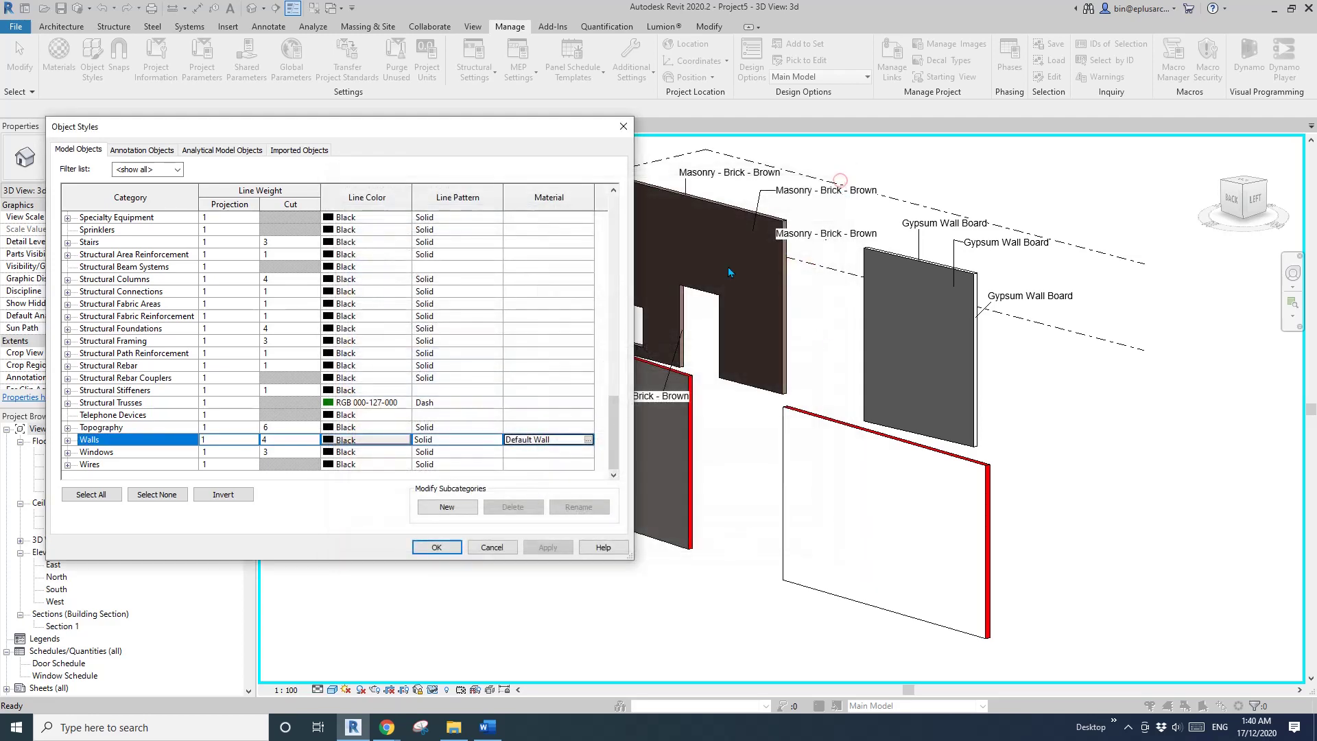
{"action": "left_click", "coordinate": [627, 128]}
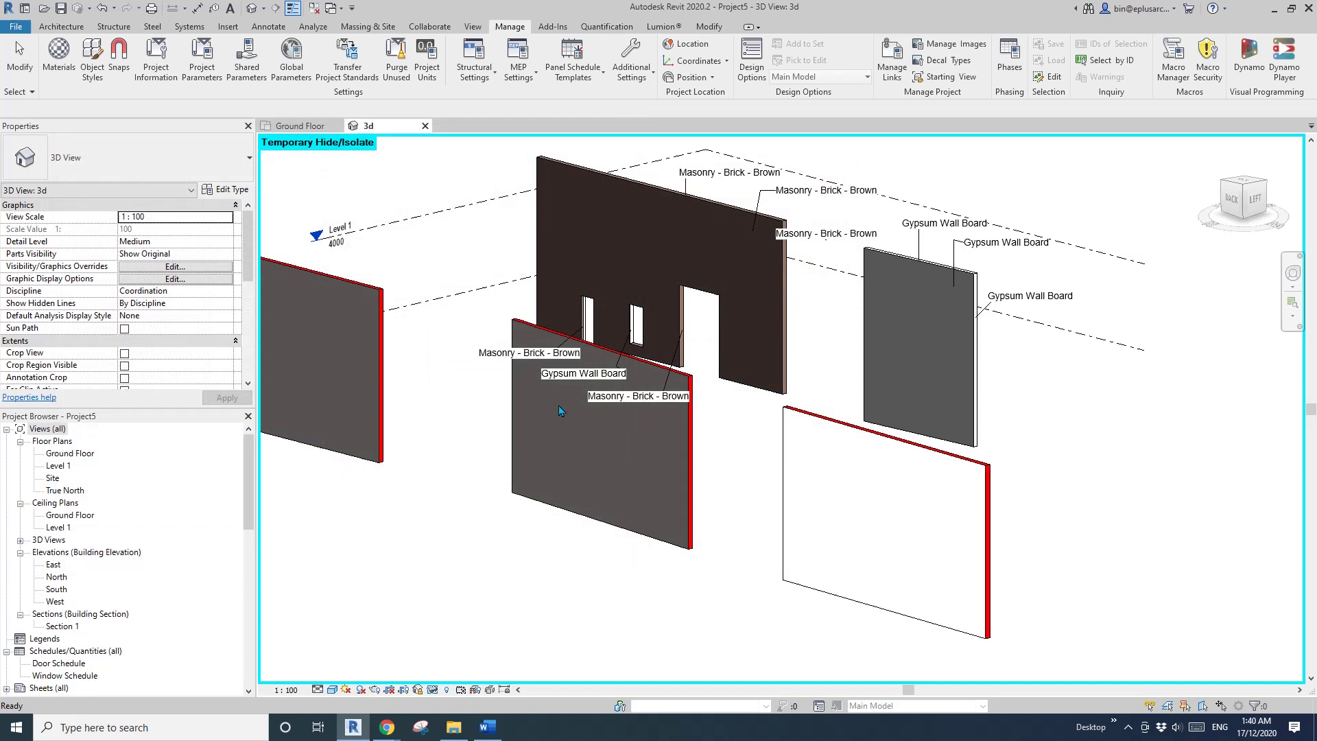
{"action": "middle_click_drag", "start_coordinate": [369, 400], "coordinate": [521, 425]}
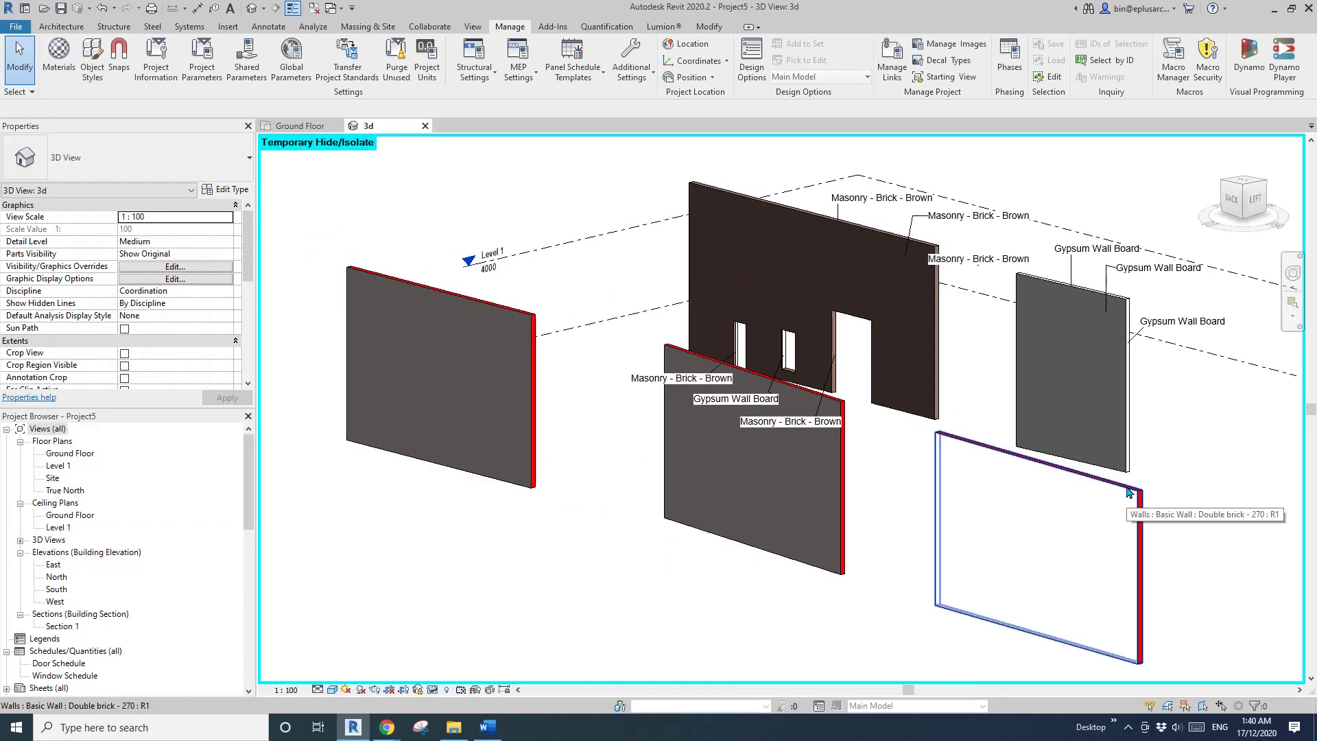
{"action": "scroll", "coordinate": [999, 488], "scroll_direction": "down", "scroll_amount": 1}
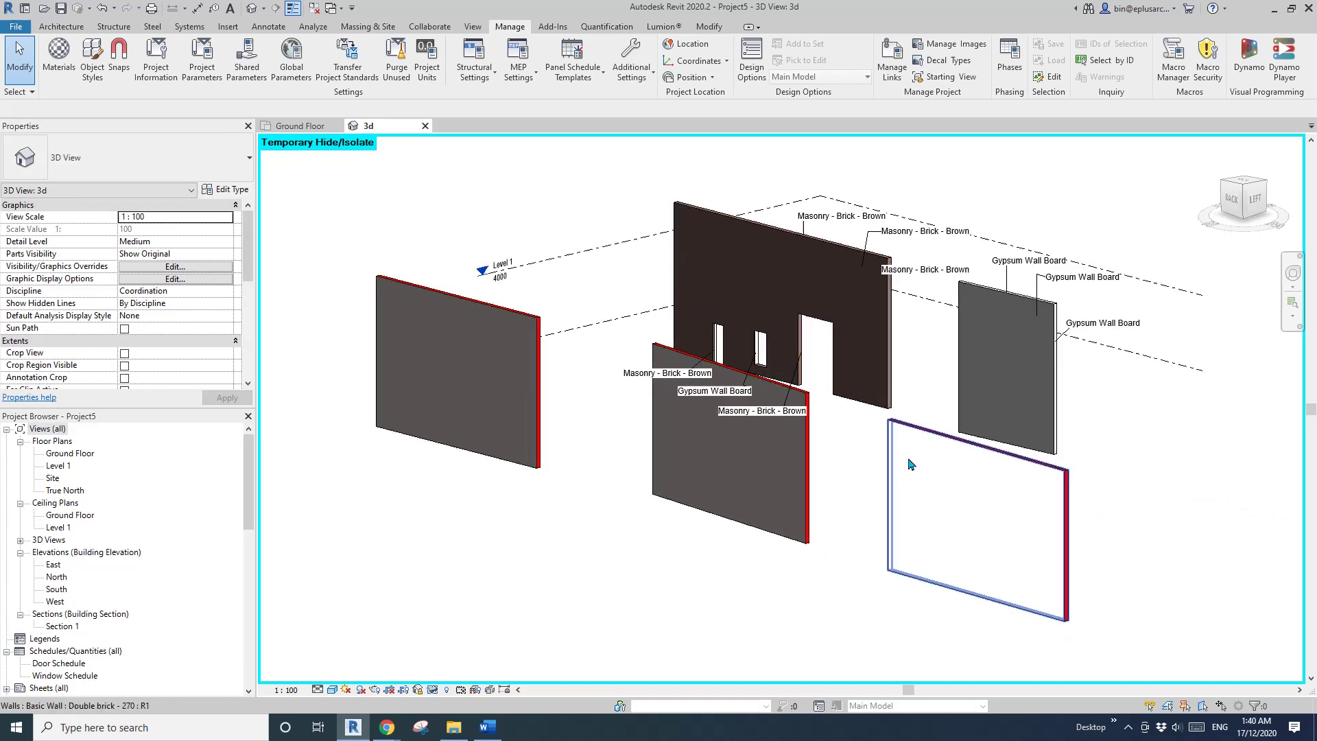
{"action": "middle_click_drag", "start_coordinate": [907, 462], "coordinate": [853, 460]}
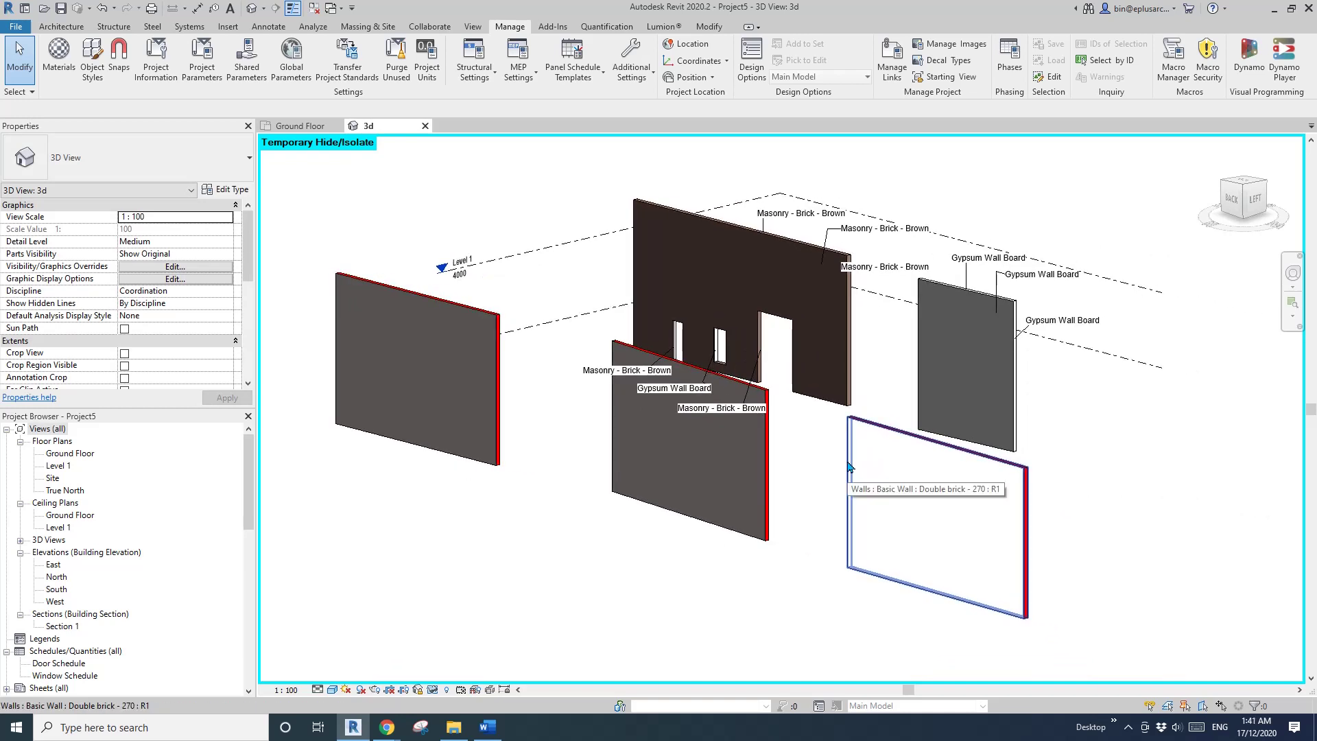
{"action": "scroll", "coordinate": [792, 458], "scroll_direction": "up", "scroll_amount": 1}
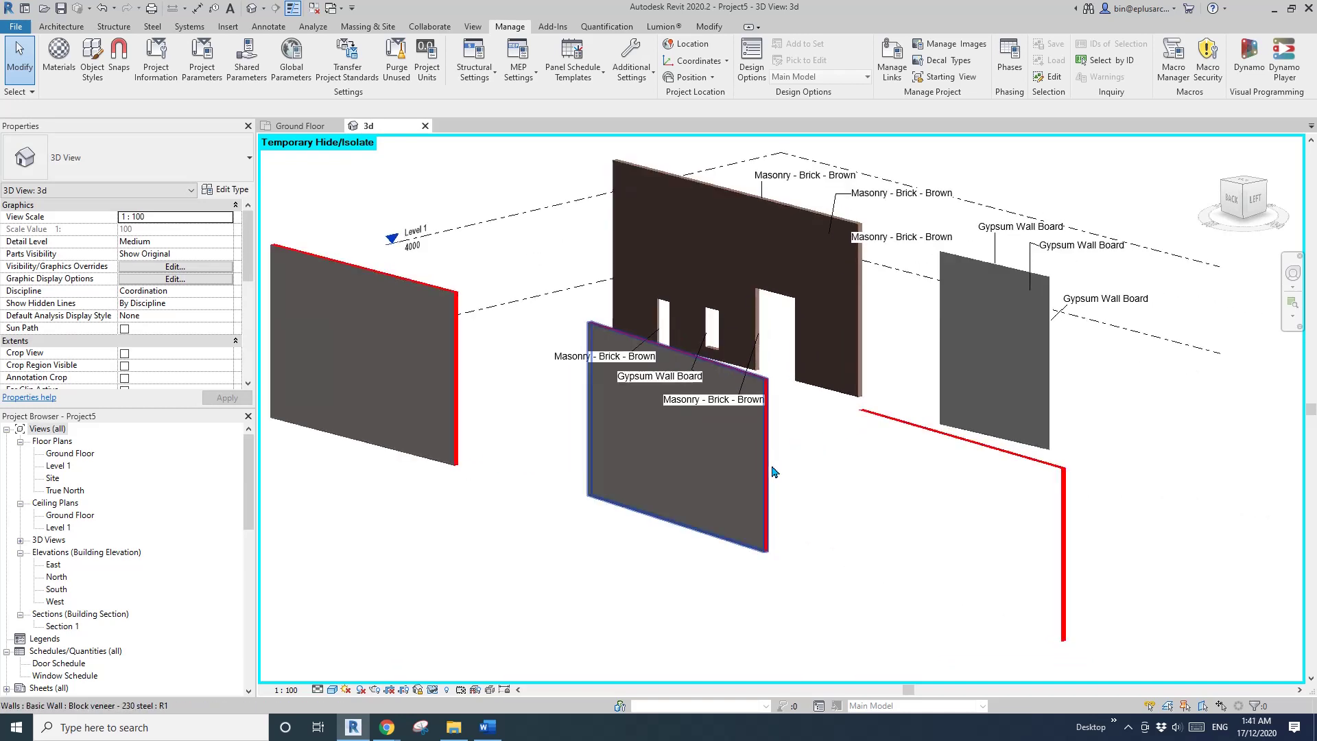
{"action": "middle_click_drag", "start_coordinate": [792, 457], "coordinate": [792, 467]}
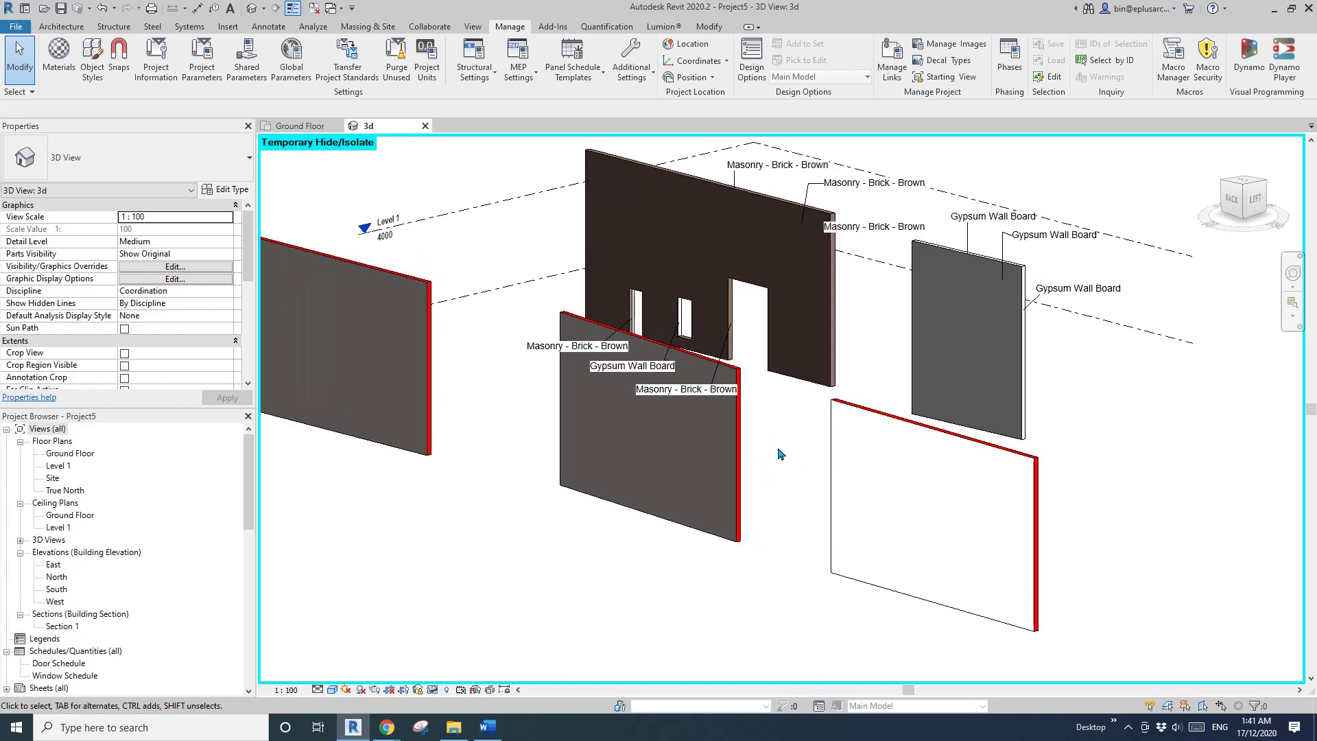
{"action": "middle_click_drag", "start_coordinate": [747, 487], "coordinate": [736, 479]}
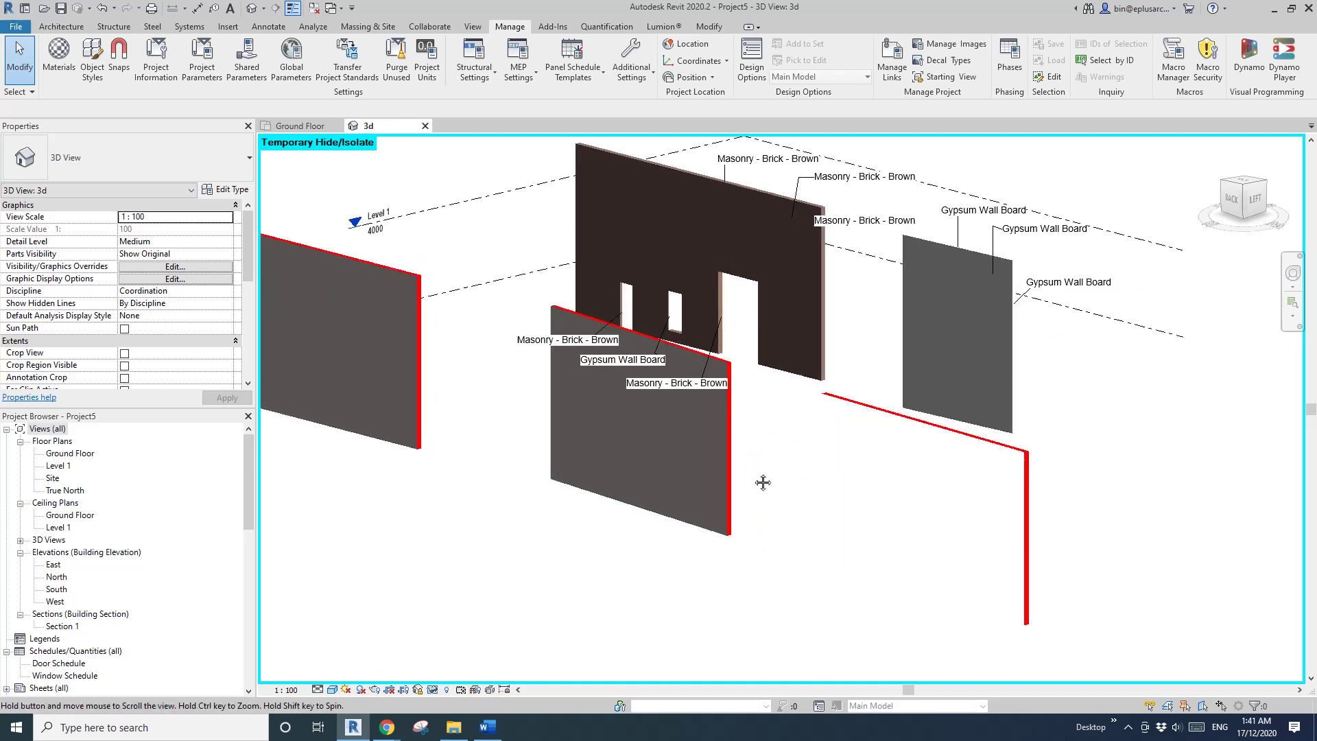
{"action": "left_click", "coordinate": [672, 452]}
{"action": "left_click", "coordinate": [227, 190]}
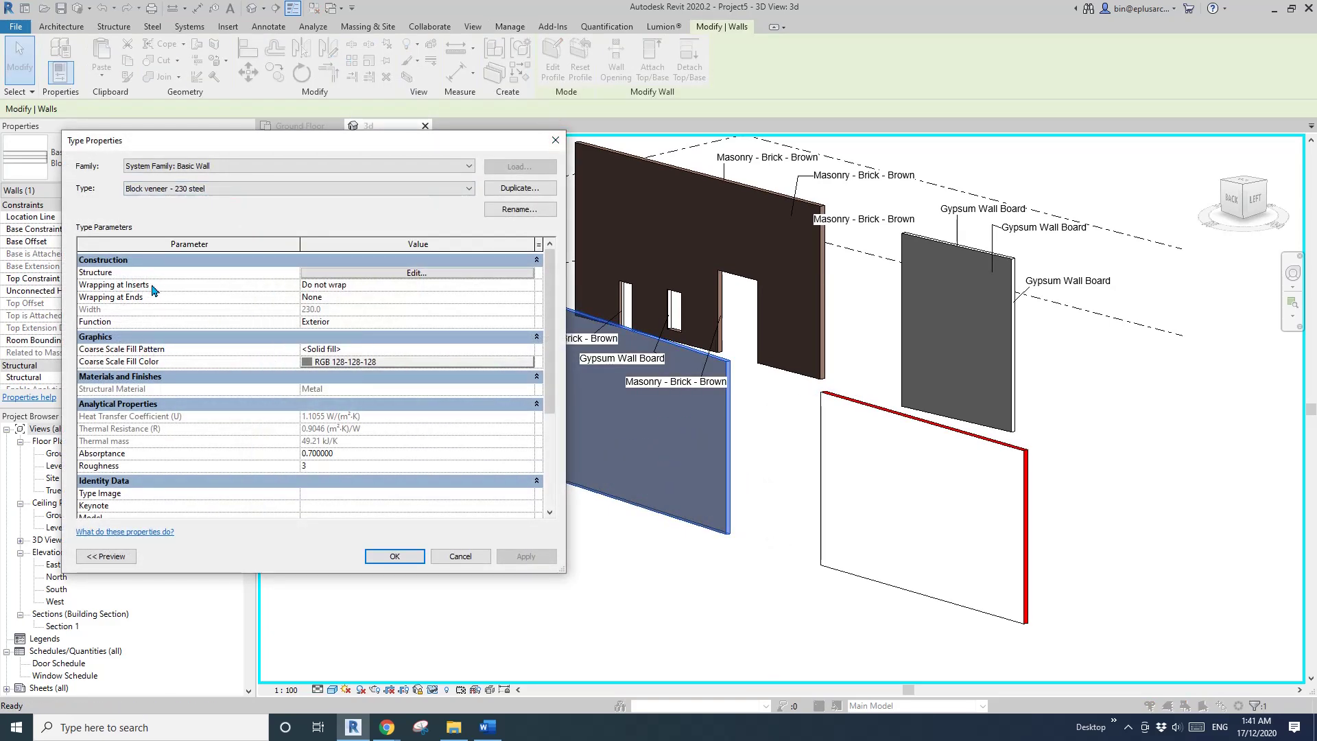
{"action": "left_click", "coordinate": [553, 140]}
{"action": "scroll", "coordinate": [645, 211], "scroll_direction": "up", "scroll_amount": 2}
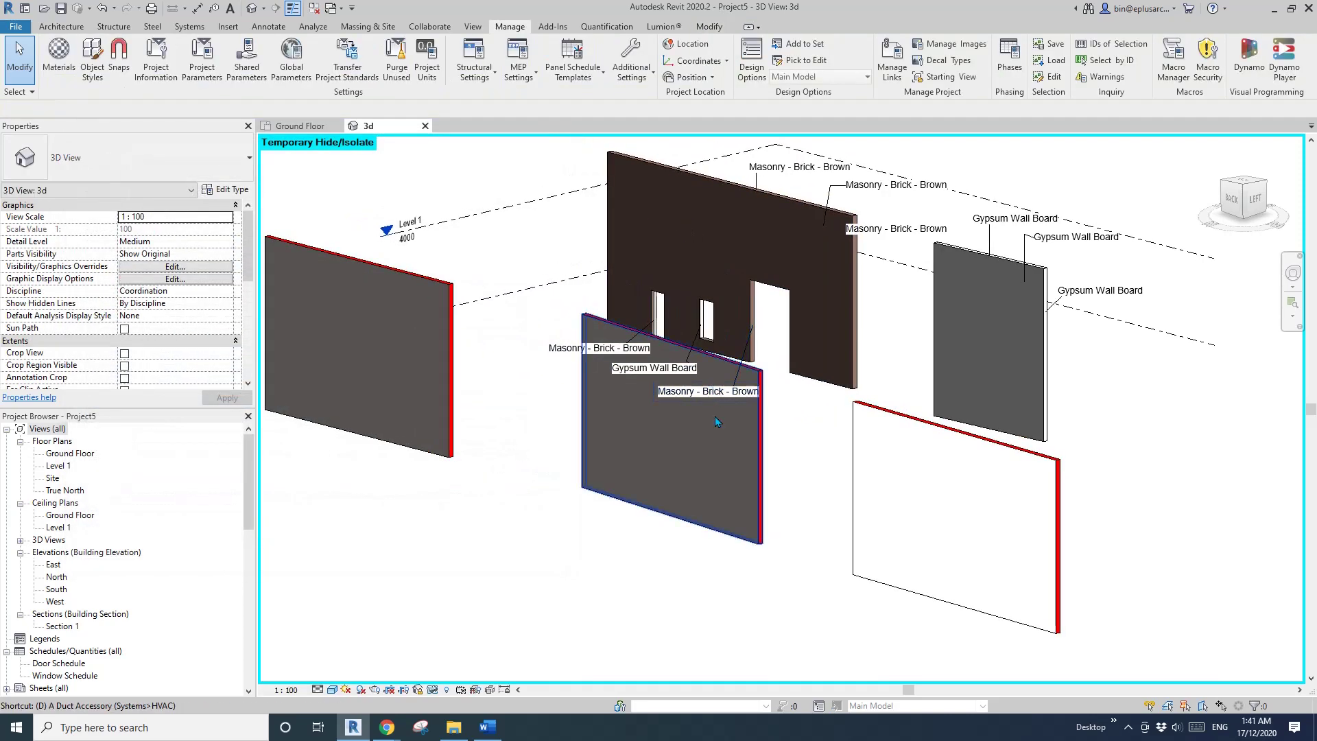
Place a door in the middle wall, then delete it.
{"action": "key", "text": "d"}
{"action": "key", "text": "r"}
{"action": "scroll", "coordinate": [715, 416], "scroll_direction": "up", "scroll_amount": 3}
{"action": "scroll", "coordinate": [666, 493], "scroll_direction": "up", "scroll_amount": 1}
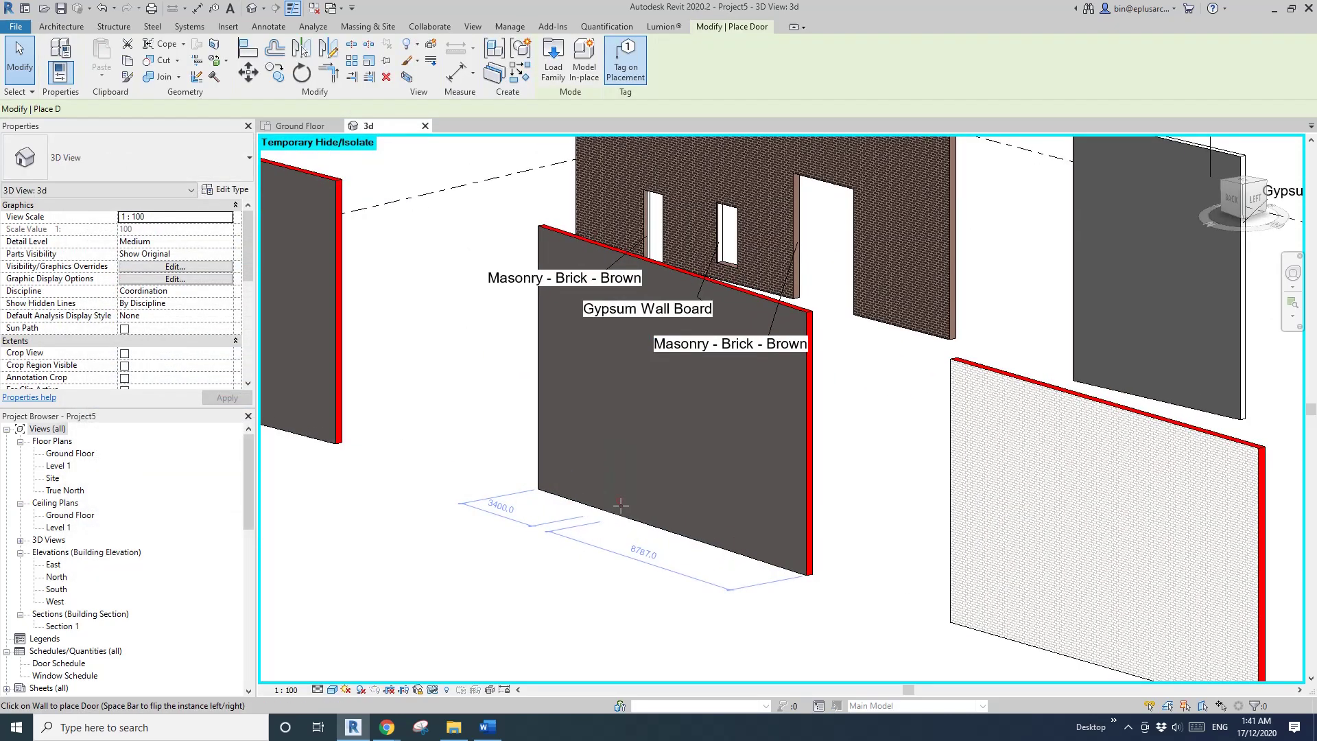
{"action": "left_click", "coordinate": [621, 495]}
{"action": "key", "text": "Escape"}
{"action": "key", "text": "Escape"}
{"action": "left_click", "coordinate": [618, 484]}
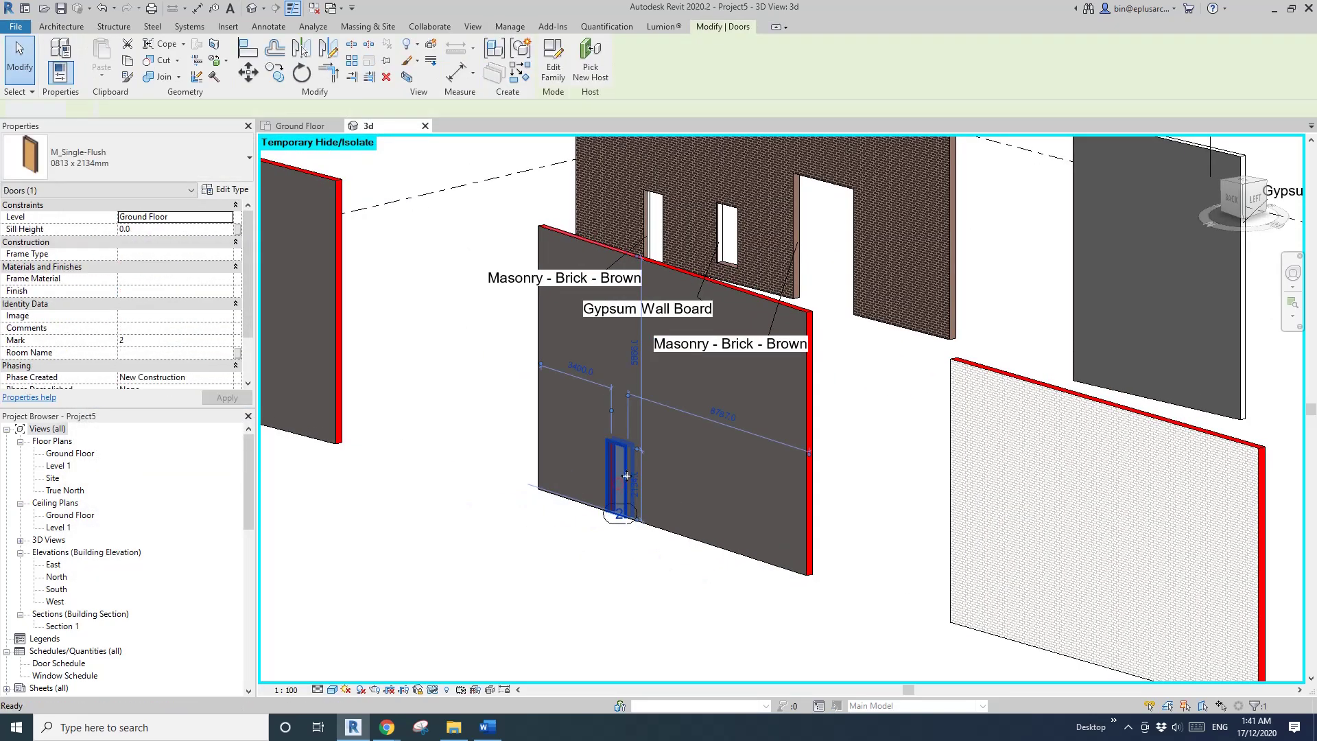
{"action": "key", "text": "Delete"}
Load Door-Opening.rfa and place openings in the layered wall and the white wall.
{"action": "key", "text": "d"}
{"action": "key", "text": "r"}
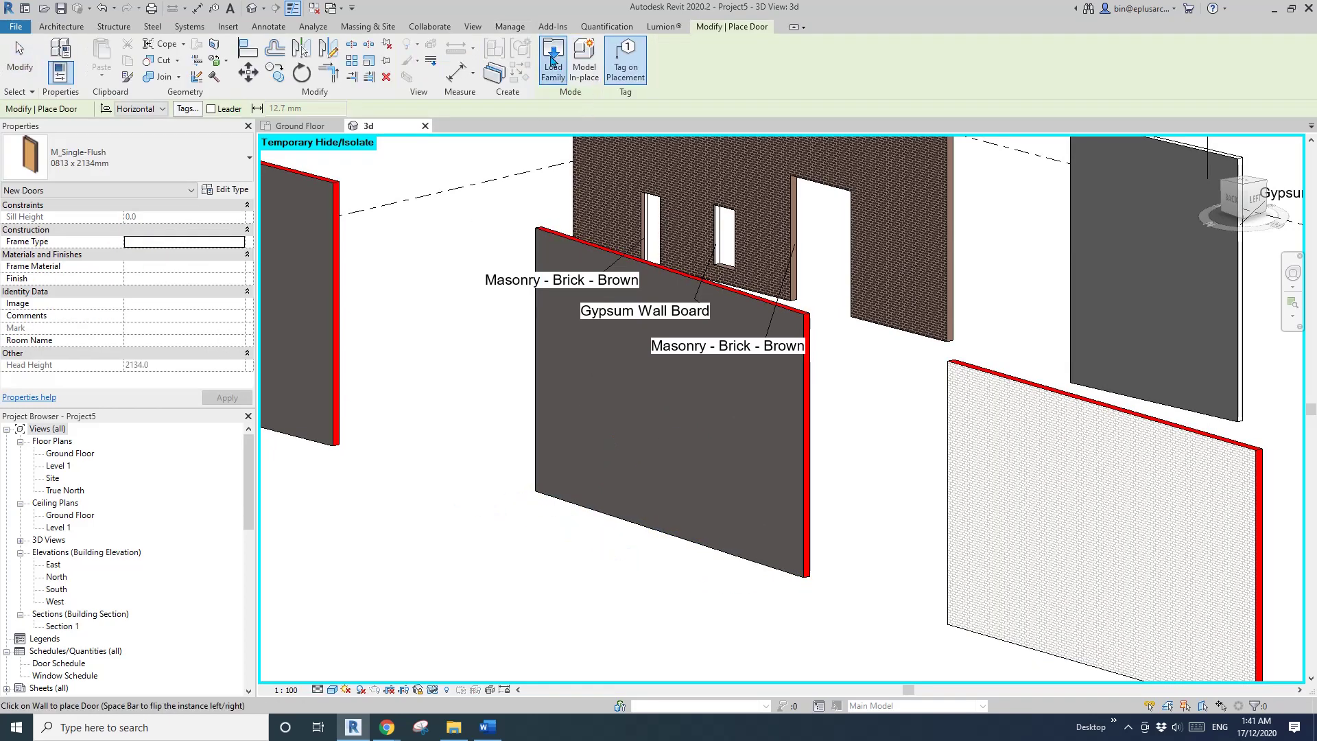
{"action": "left_click", "coordinate": [554, 61]}
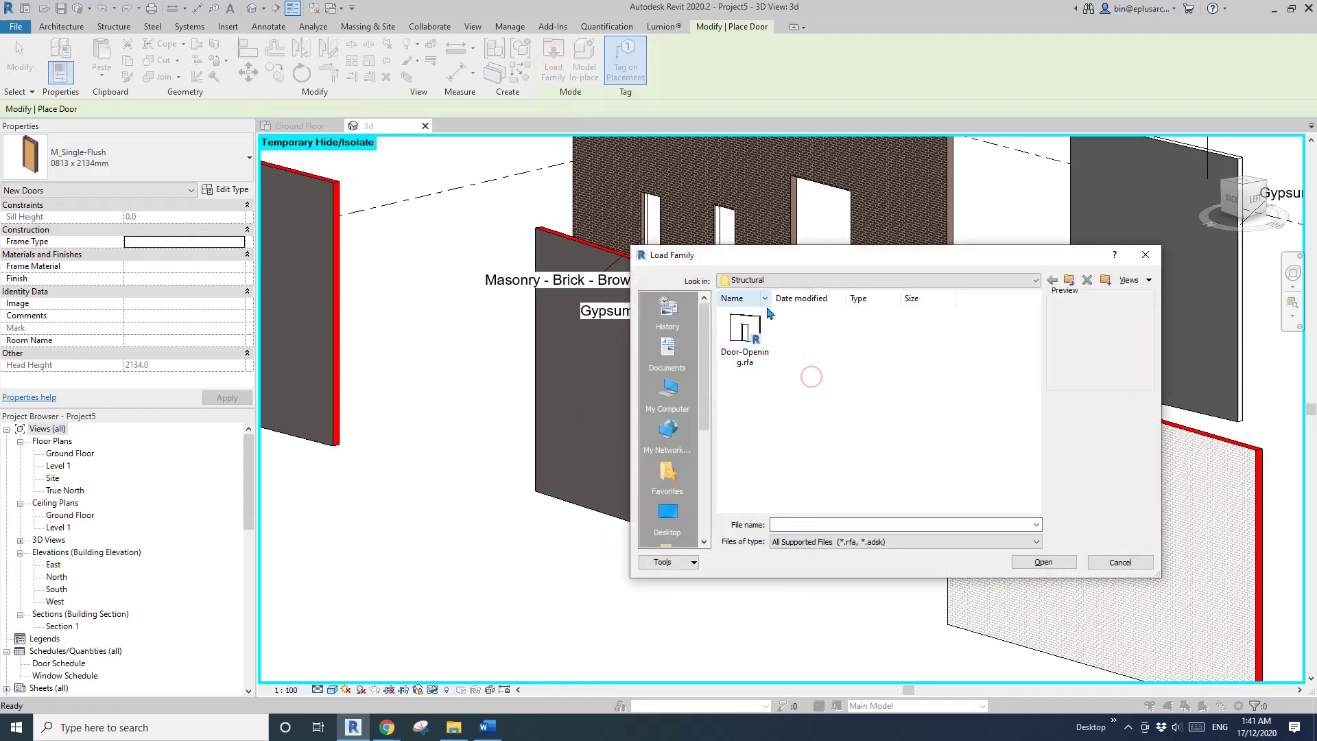
{"action": "double_click", "coordinate": [745, 333]}
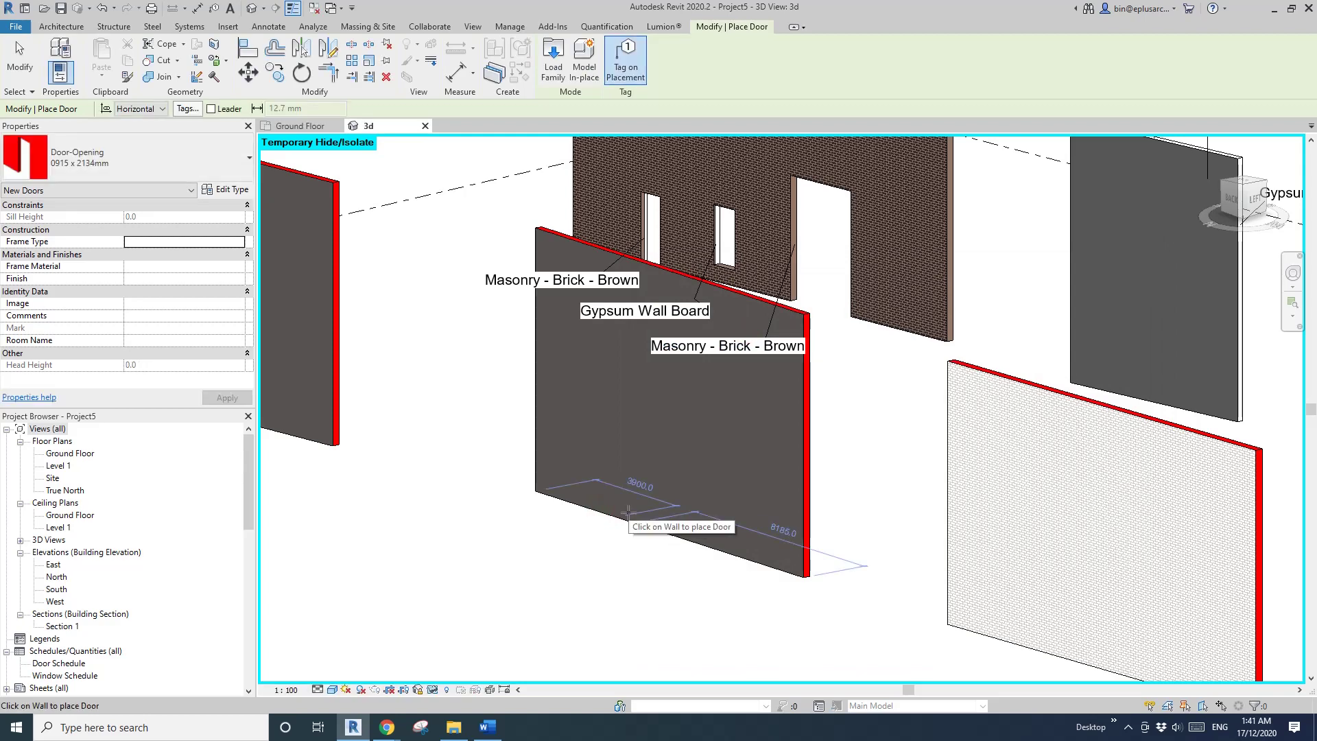
{"action": "left_click", "coordinate": [627, 521]}
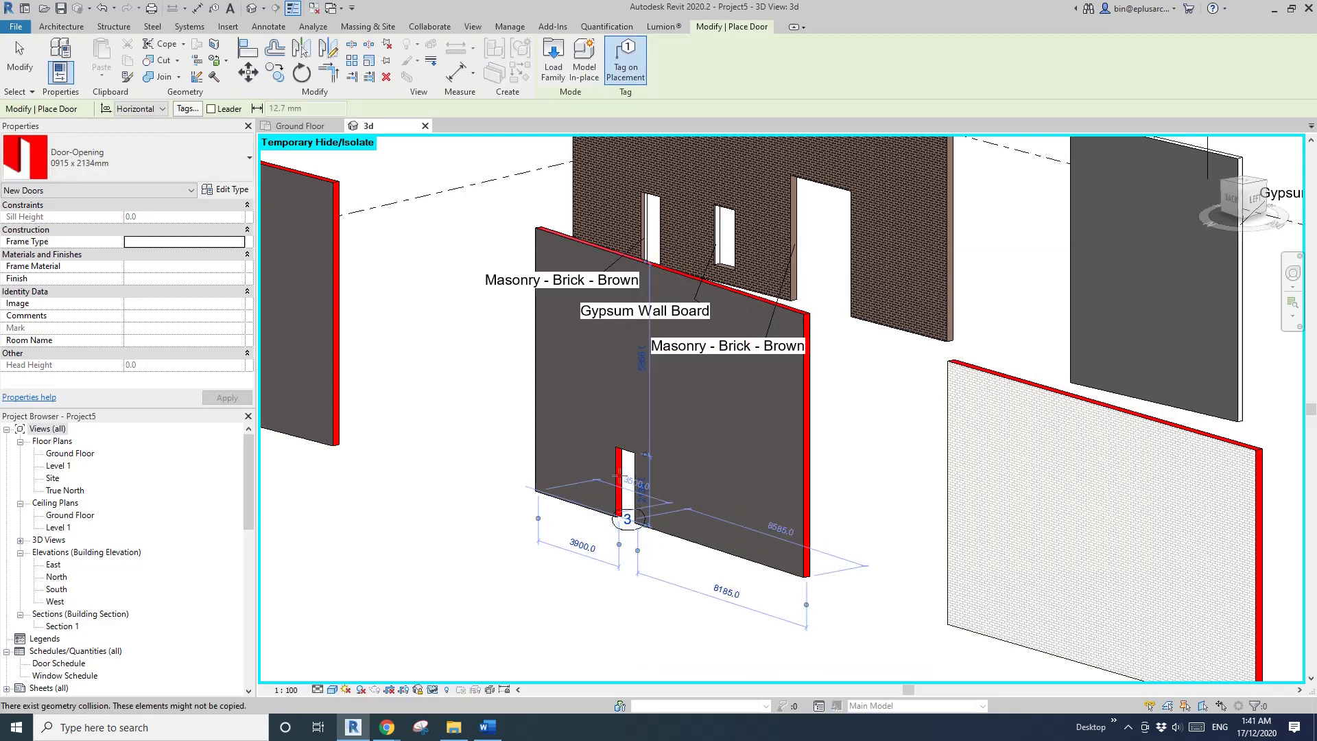
{"action": "middle_click_drag", "start_coordinate": [619, 476], "coordinate": [464, 398]}
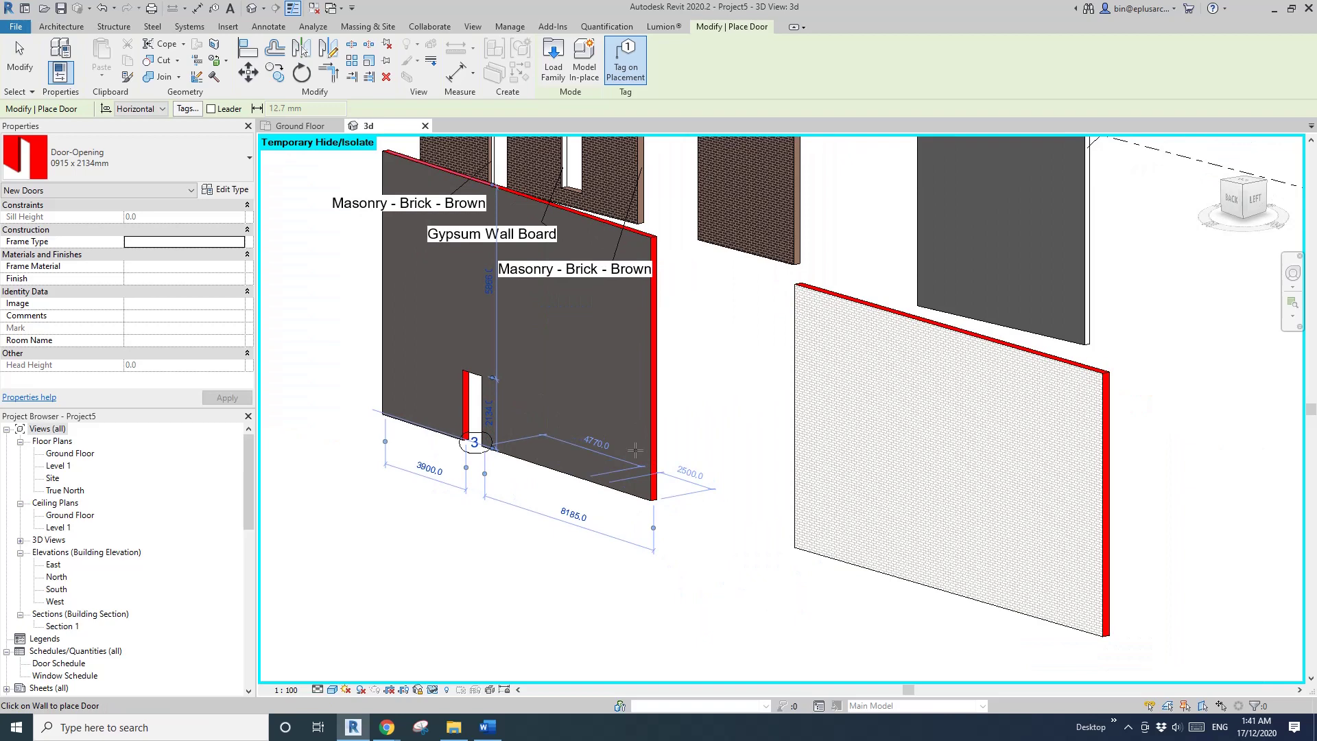
{"action": "left_click", "coordinate": [891, 550]}
Bring the left grey wall into view and start the Window tool with WN.
{"action": "middle_click_drag", "start_coordinate": [535, 443], "coordinate": [867, 481]}
{"action": "scroll", "coordinate": [860, 490], "scroll_direction": "up", "scroll_amount": 2}
{"action": "middle_click_drag", "start_coordinate": [464, 339], "coordinate": [782, 401]}
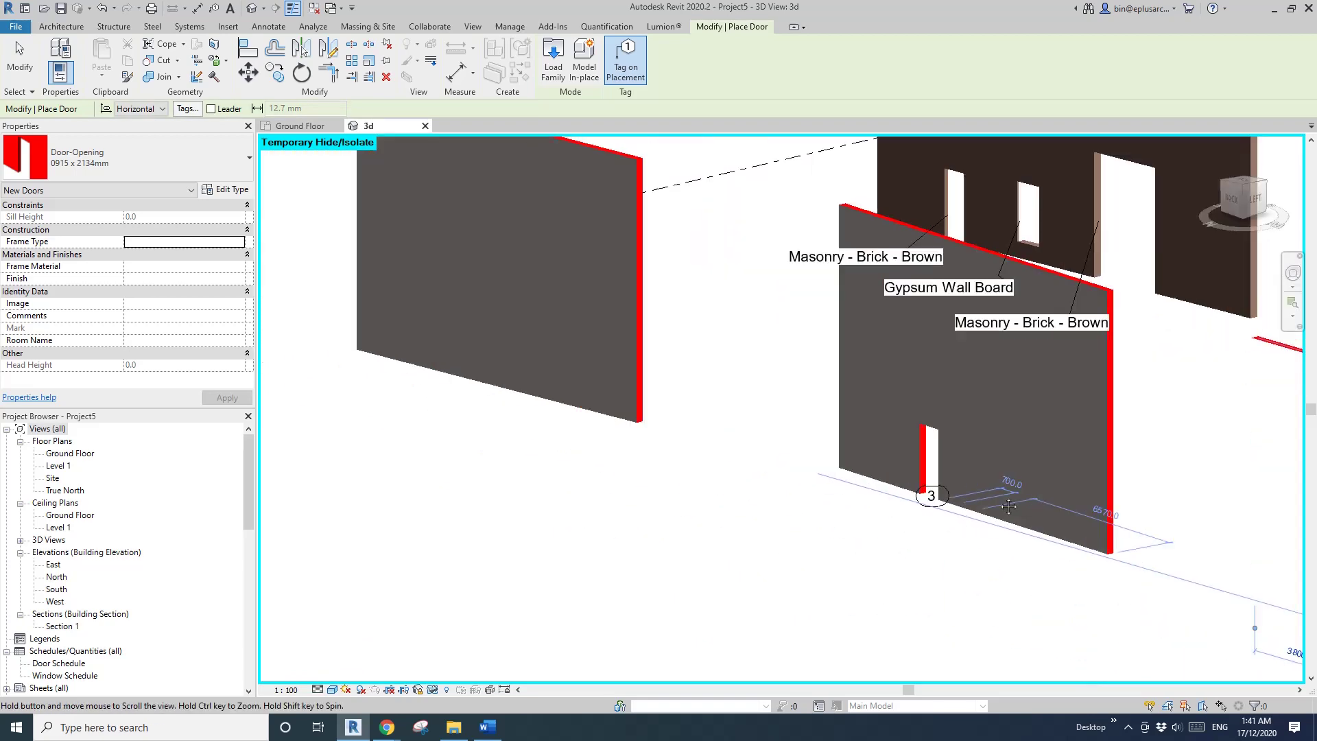
{"action": "middle_click_drag", "start_coordinate": [576, 350], "coordinate": [627, 366]}
{"action": "key", "text": "w"}
{"action": "key", "text": "n"}
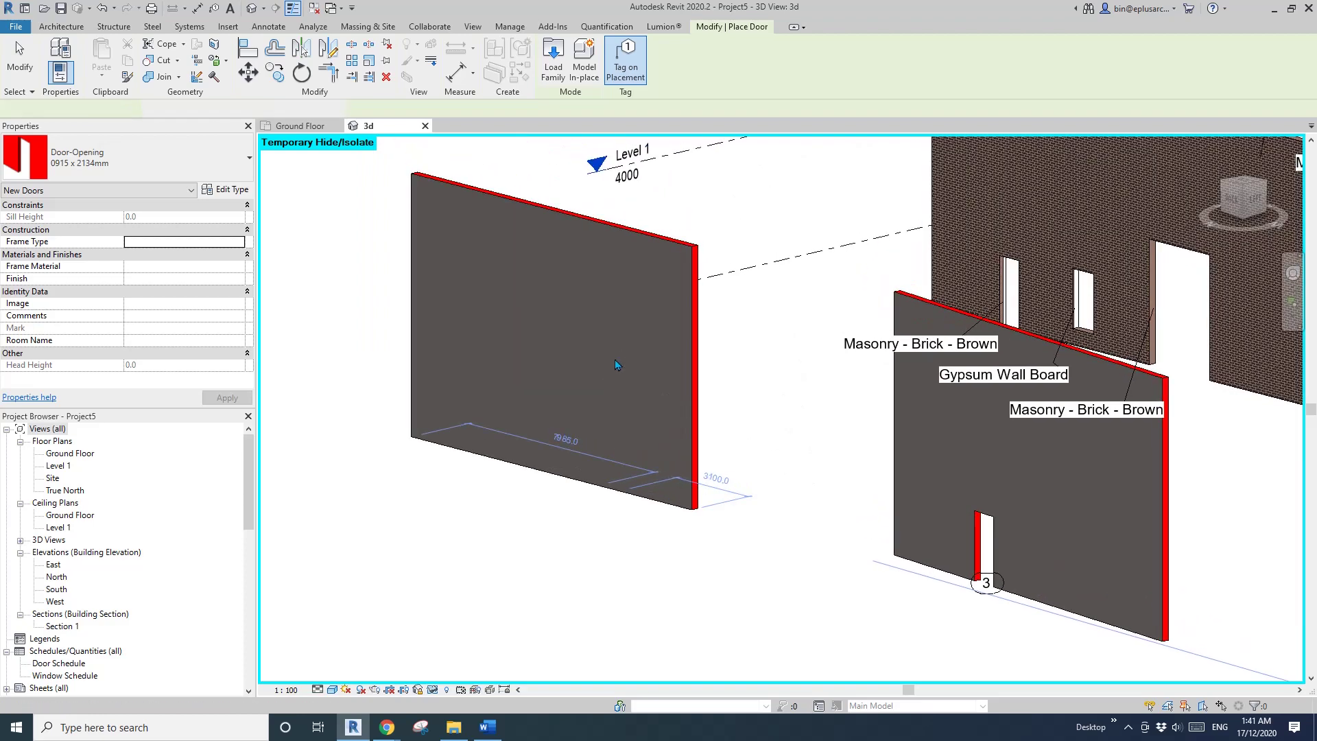
Load the Window-Round Opening family from the library's Windows > Structural folder.
{"action": "left_click", "coordinate": [553, 64]}
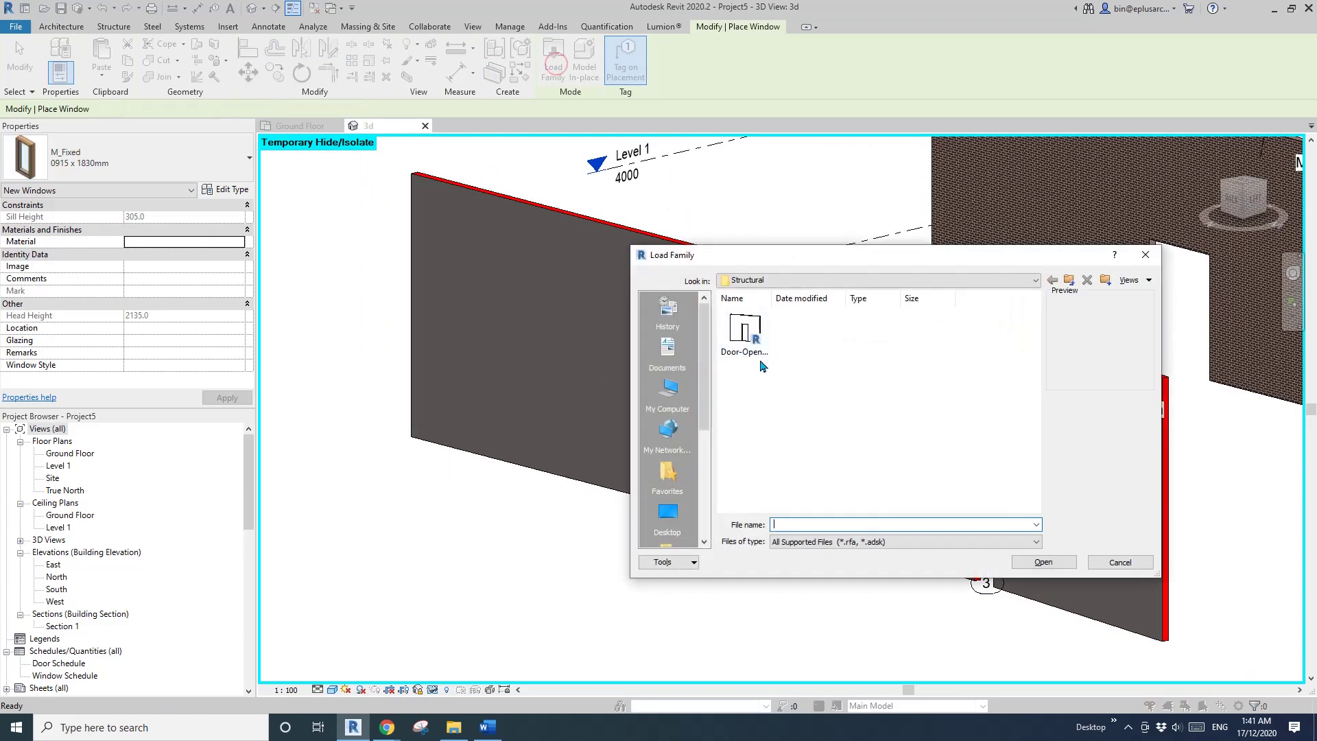
{"action": "left_click", "coordinate": [1069, 280]}
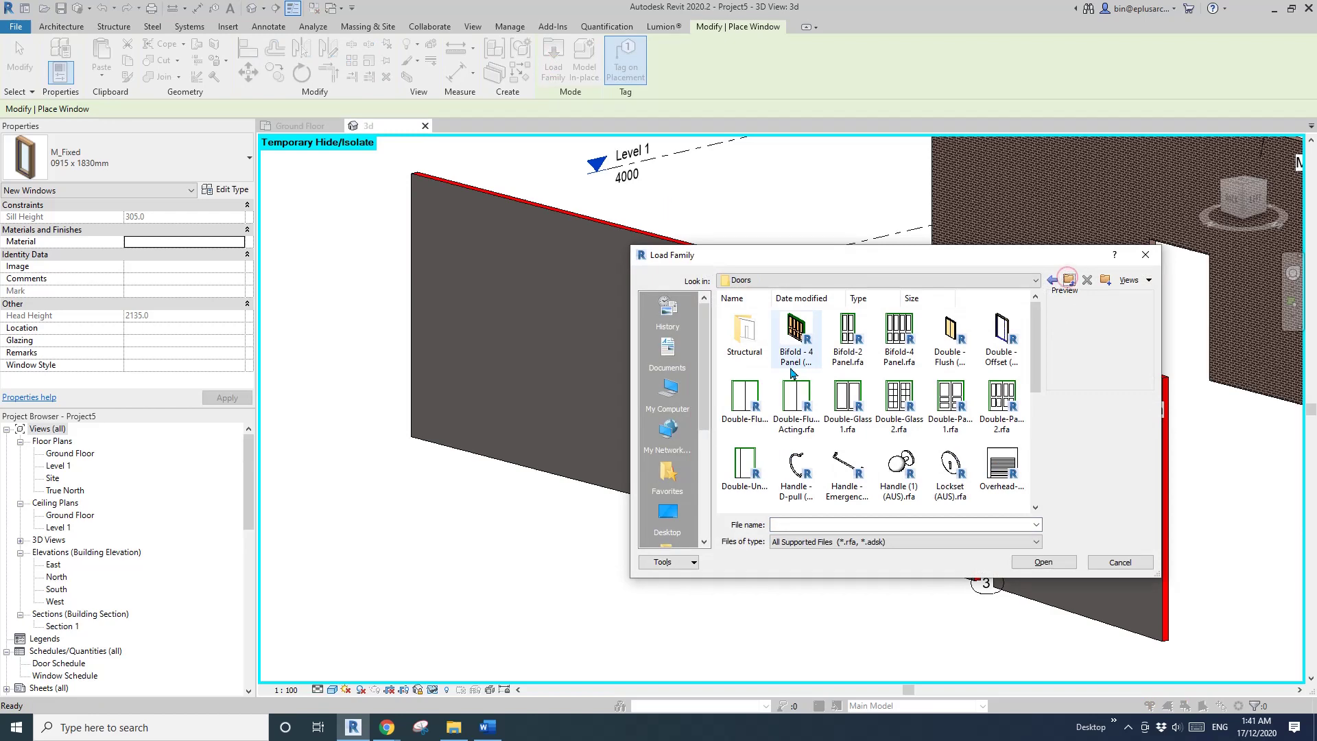
{"action": "left_click", "coordinate": [1069, 279]}
{"action": "scroll", "coordinate": [844, 425], "scroll_direction": "down", "scroll_amount": 2}
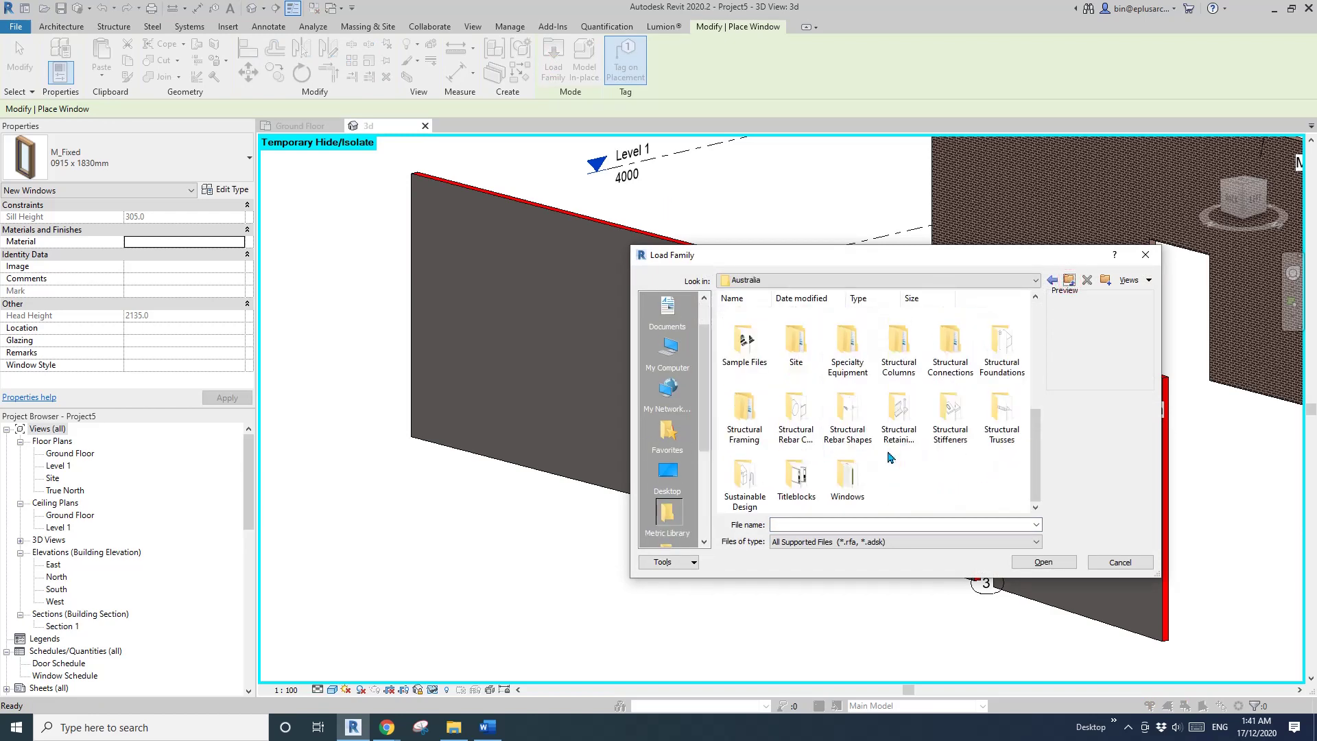
{"action": "double_click", "coordinate": [846, 468]}
{"action": "double_click", "coordinate": [744, 339]}
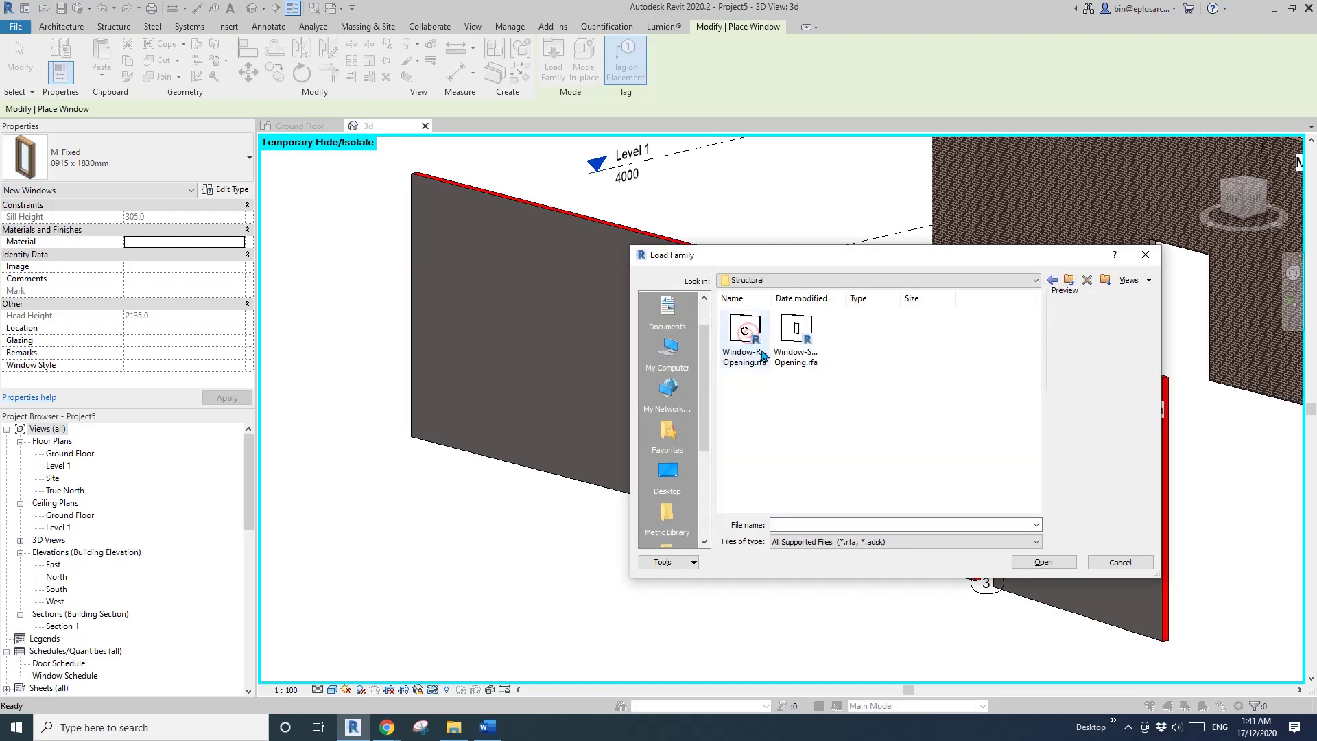
{"action": "double_click", "coordinate": [747, 337]}
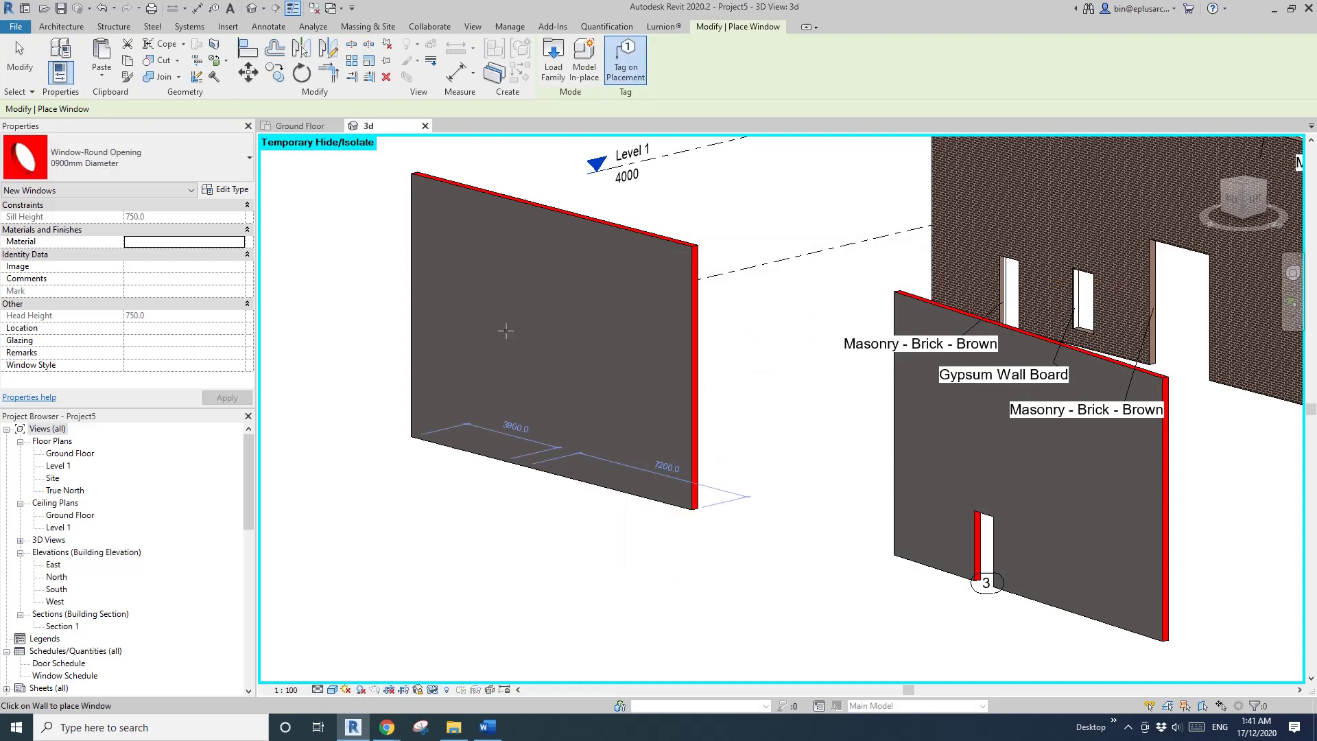
Place two 900 mm round openings, tagged 2 and 3, in the grey left wall.
{"action": "left_click", "coordinate": [499, 316]}
{"action": "left_click", "coordinate": [576, 381]}
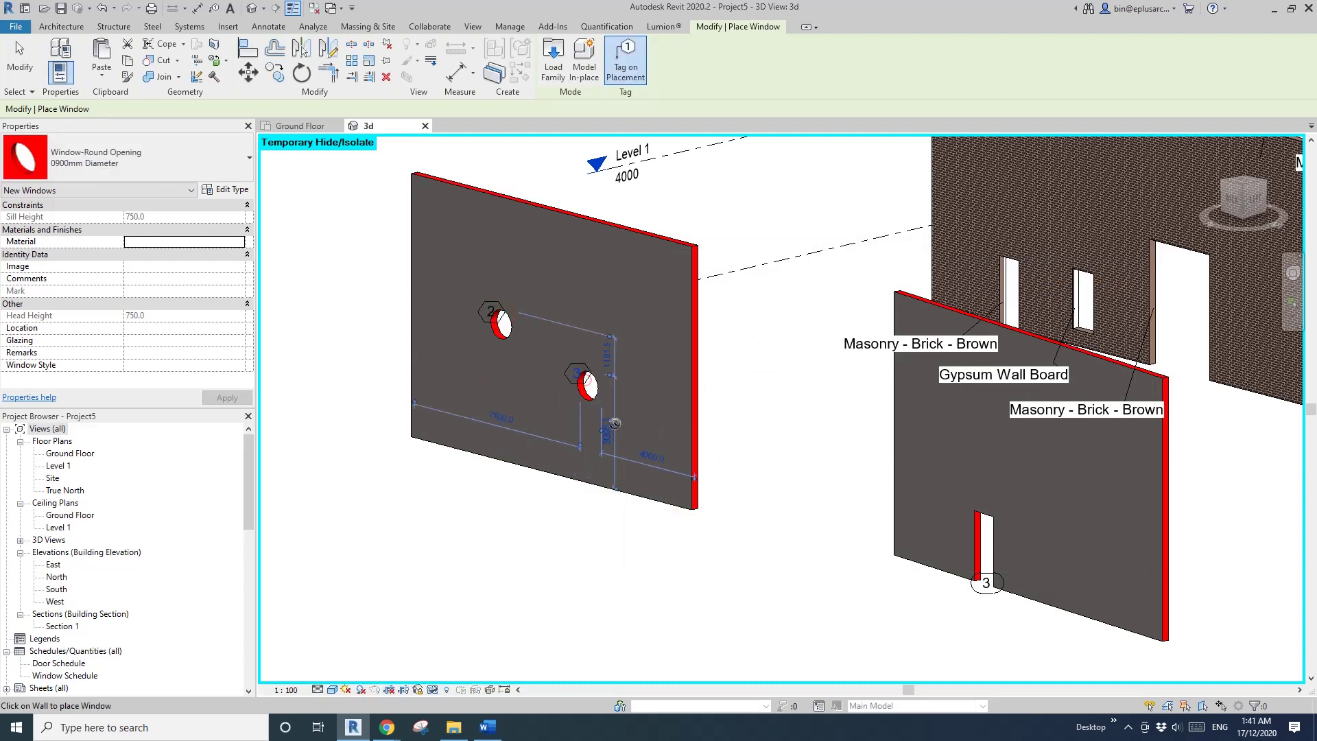
{"action": "key", "text": "Escape"}
{"action": "key", "text": "Escape"}
{"action": "key", "text": "Escape"}
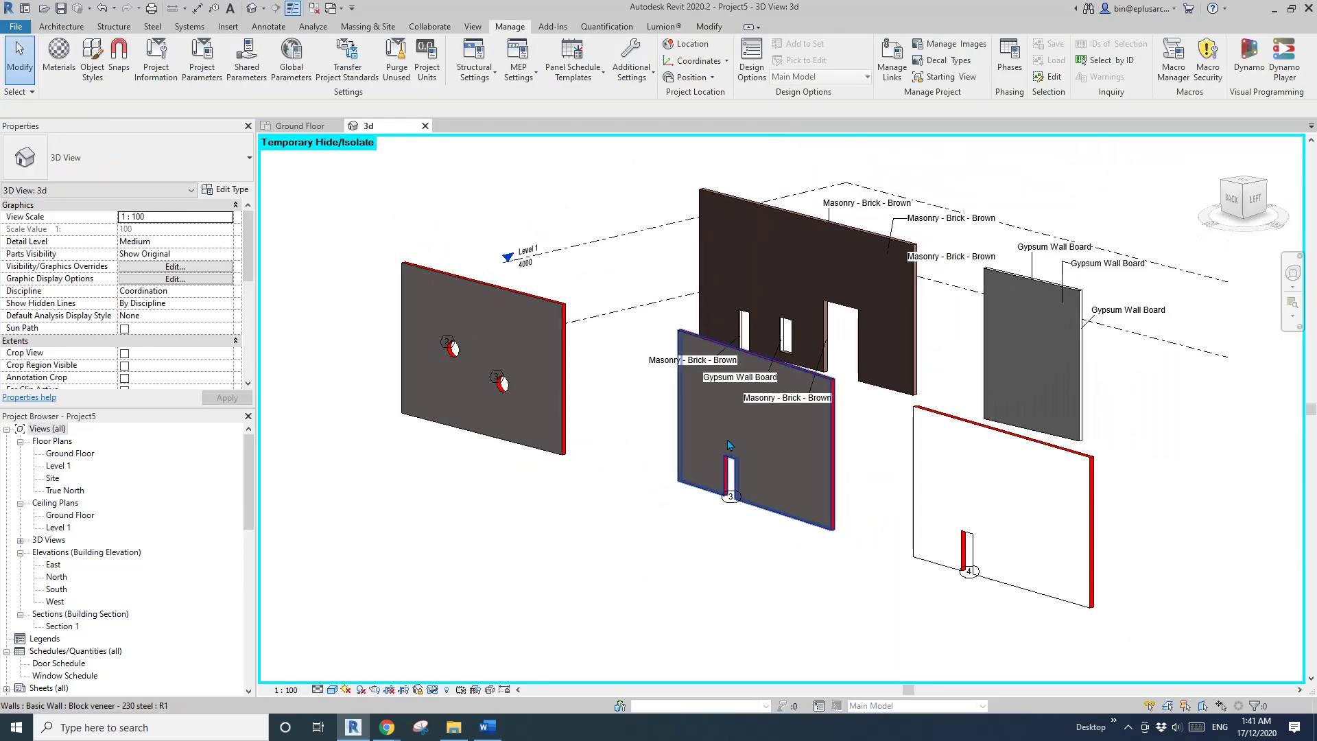
Set Wrapping at Ends to Exterior for the Brick veneer - 250 steel wall type.
{"action": "middle_click_drag", "start_coordinate": [727, 439], "coordinate": [577, 423], "text": "shift"}
{"action": "scroll", "coordinate": [521, 409], "scroll_direction": "up", "scroll_amount": 2}
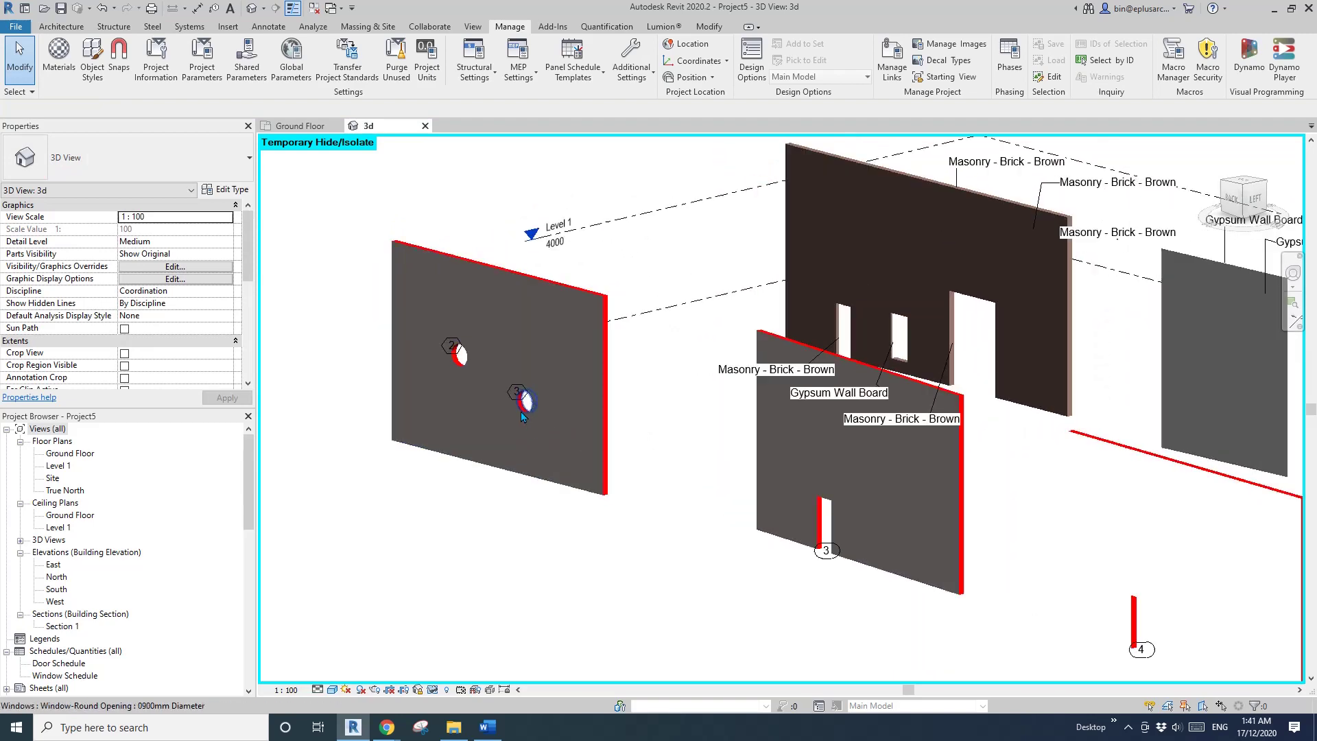
{"action": "scroll", "coordinate": [559, 409], "scroll_direction": "up", "scroll_amount": 2}
{"action": "left_click", "coordinate": [462, 430]}
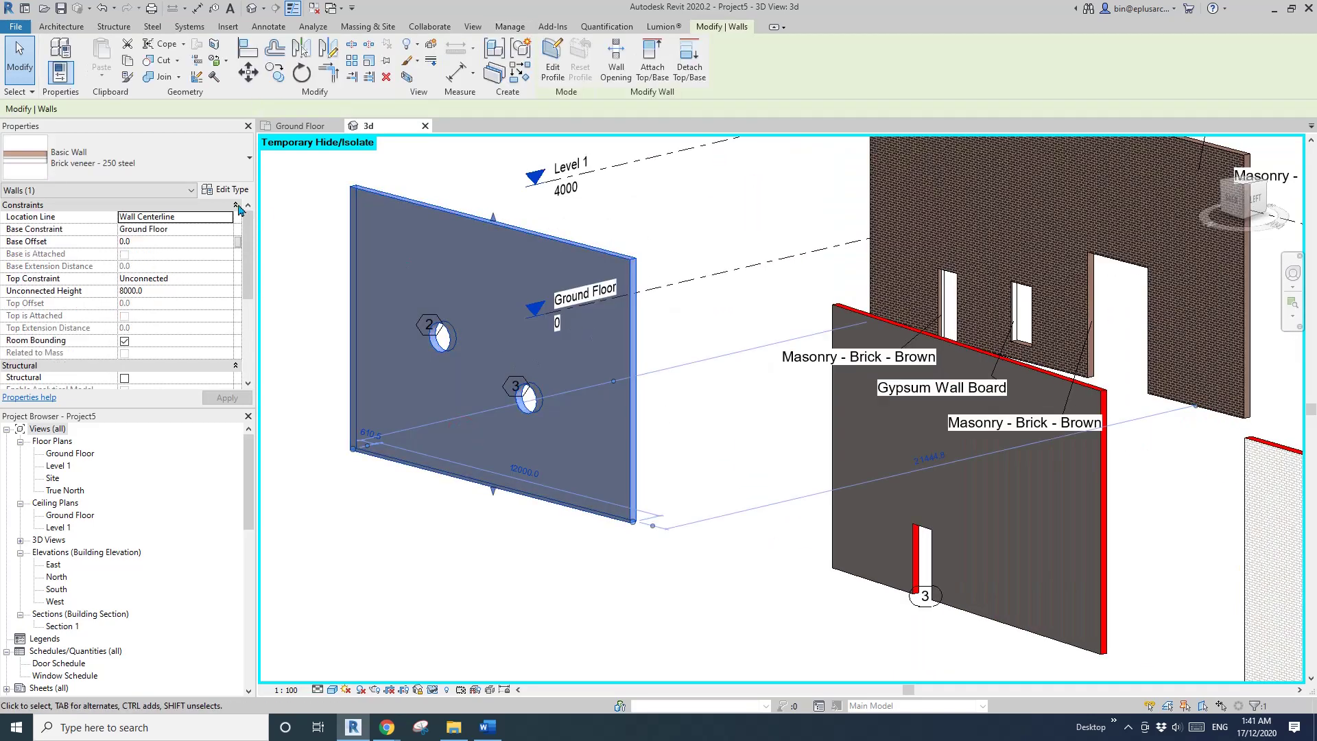
{"action": "left_click", "coordinate": [225, 190]}
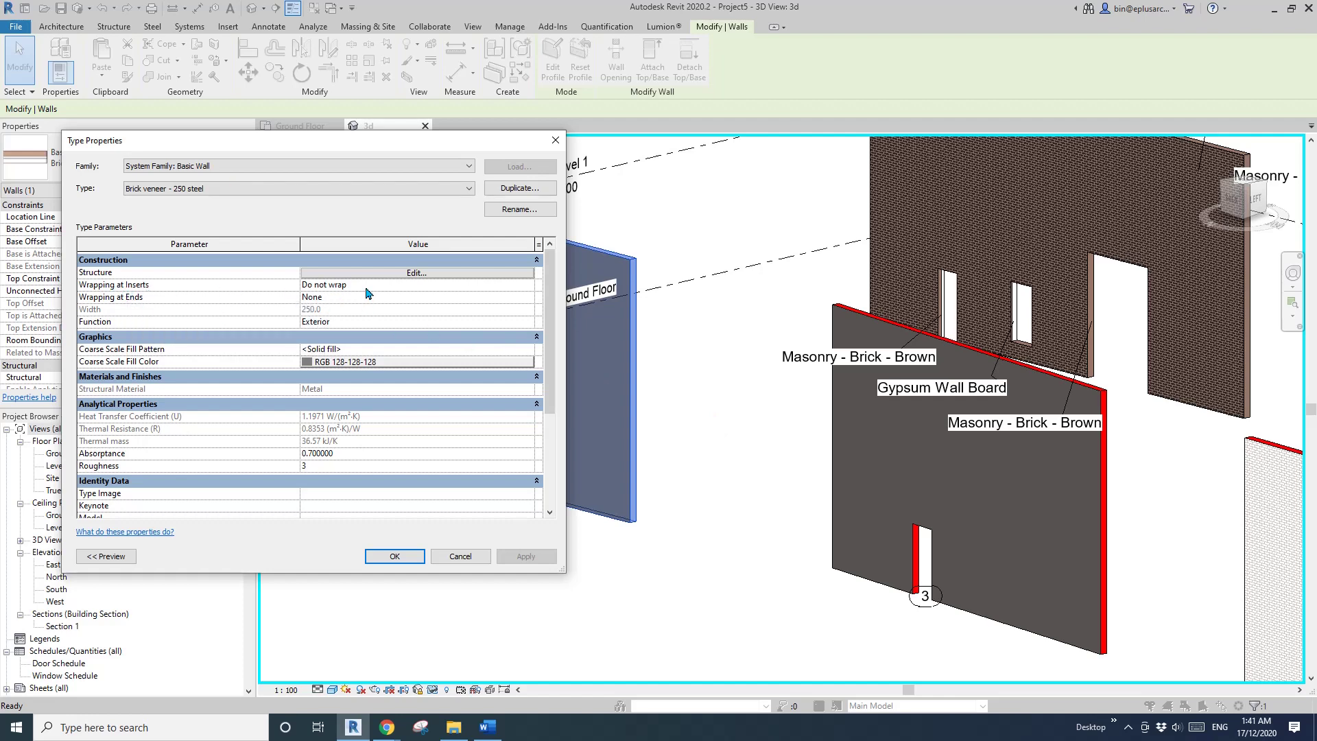
{"action": "left_click", "coordinate": [525, 298]}
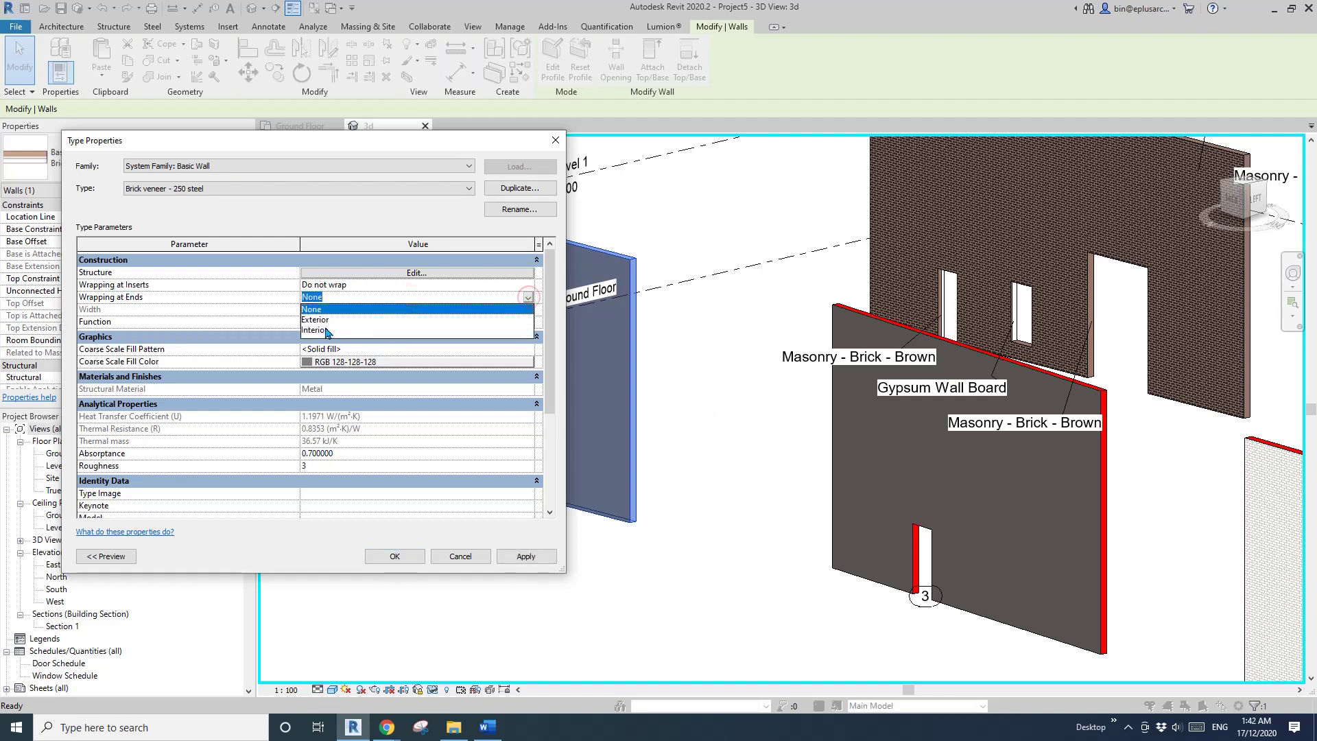
{"action": "left_click", "coordinate": [320, 320]}
{"action": "left_click", "coordinate": [395, 556]}
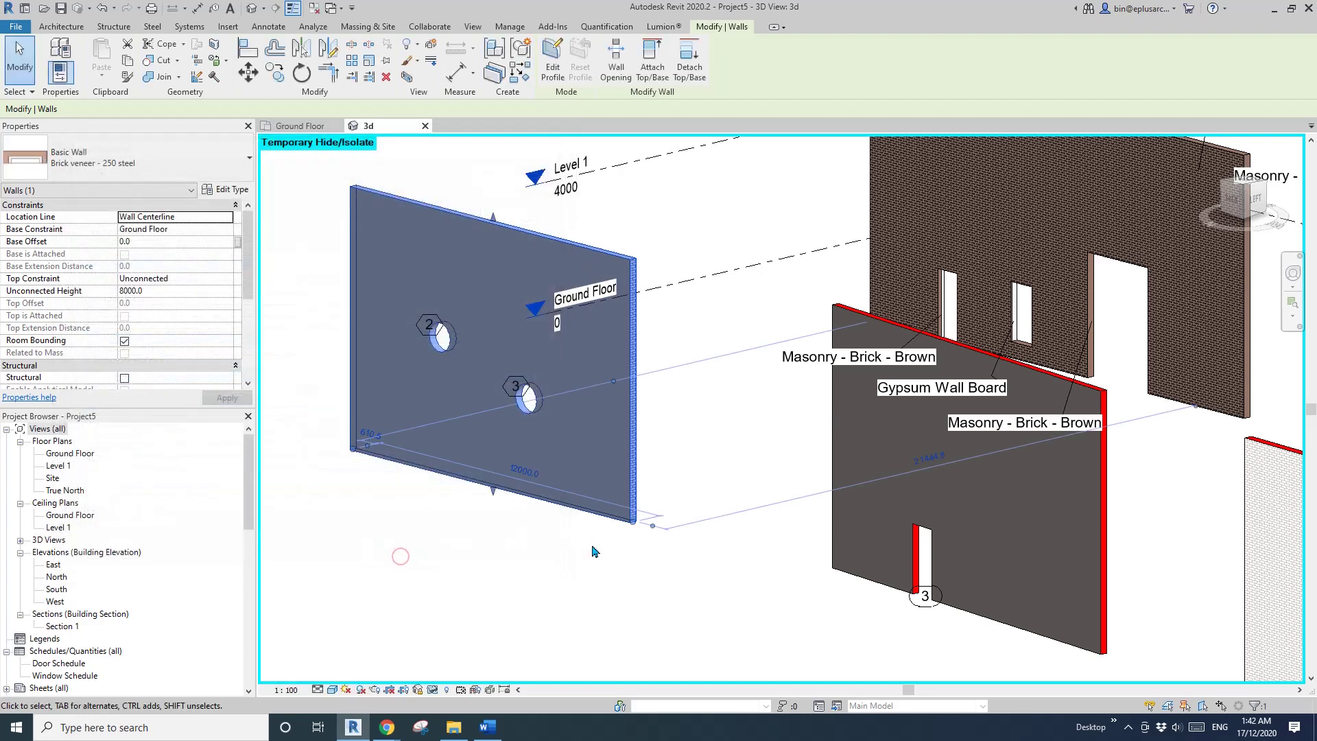
{"action": "left_click", "coordinate": [687, 466]}
{"action": "middle_click_drag", "start_coordinate": [445, 400], "coordinate": [363, 395]}
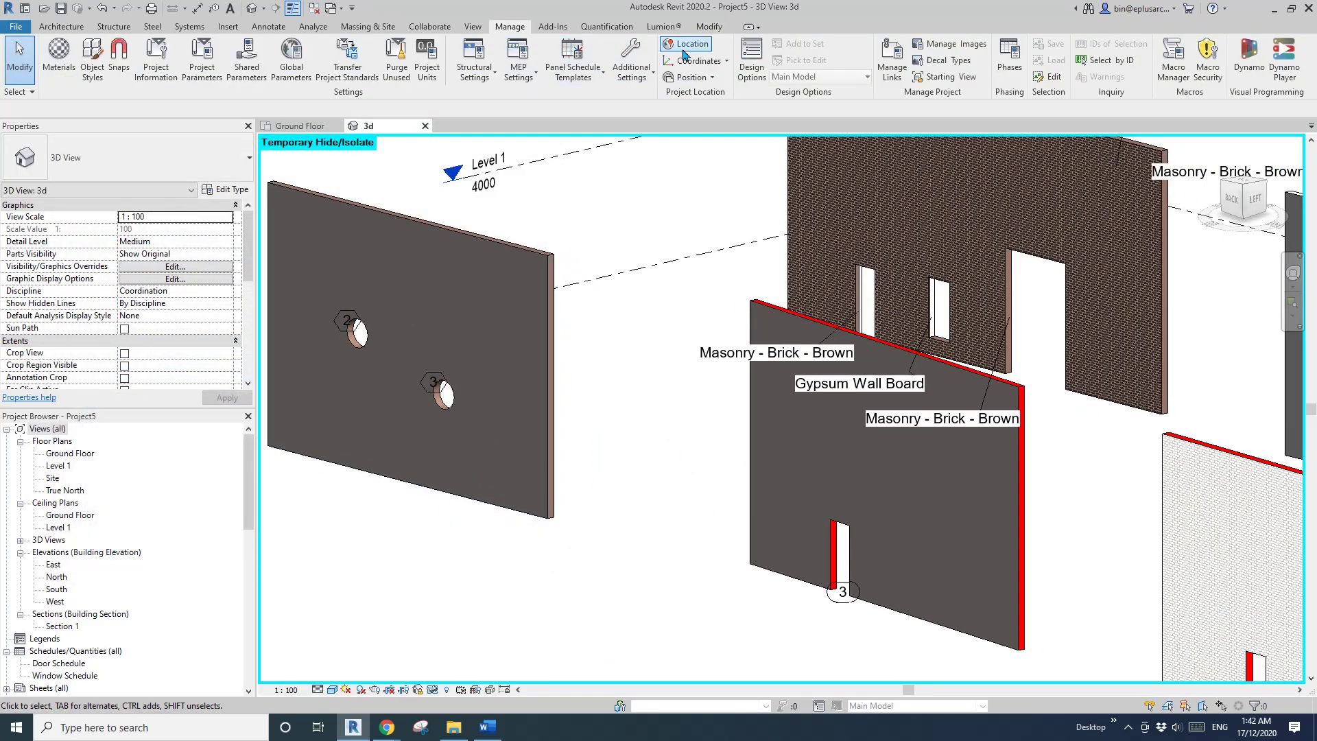
Paint the jamb face of door opening 3 with Masonry - Brick - Brown.
{"action": "left_click", "coordinate": [709, 28]}
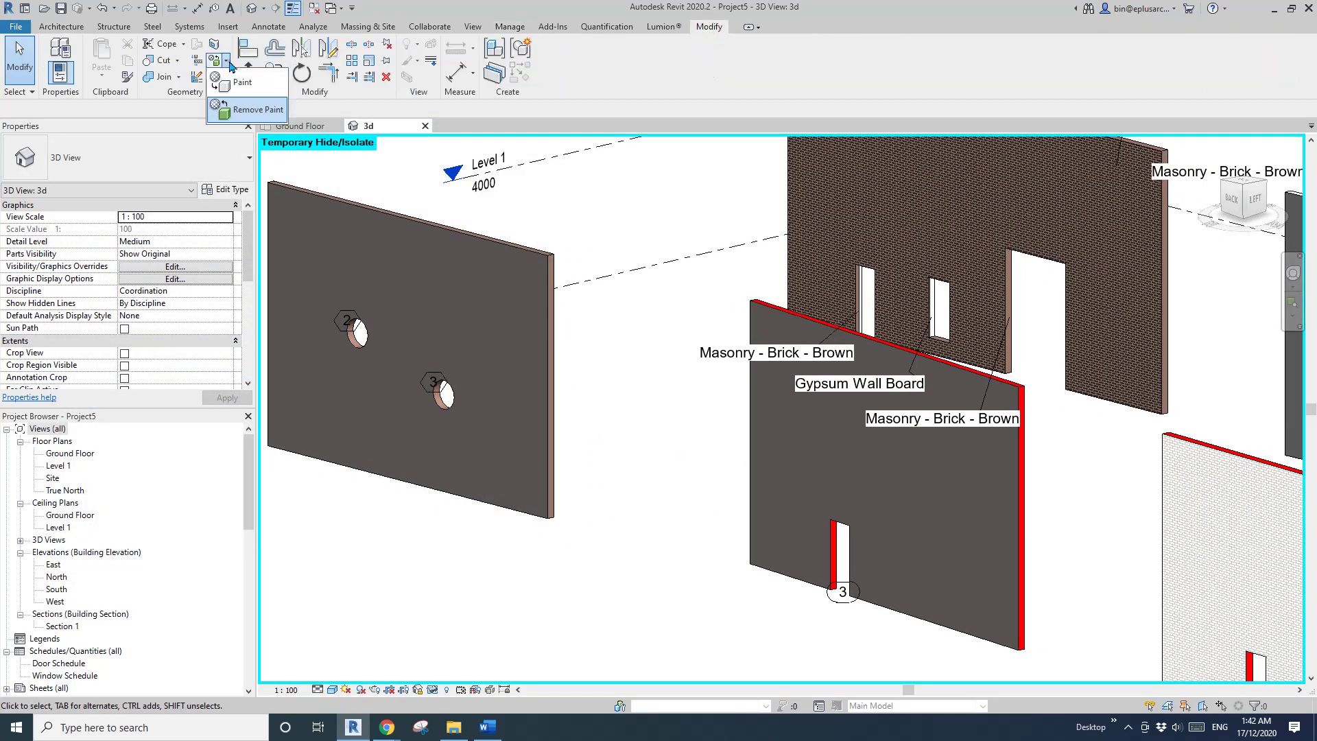
{"action": "left_click", "coordinate": [214, 74]}
{"action": "middle_click_drag", "start_coordinate": [865, 576], "coordinate": [627, 491]}
{"action": "scroll", "coordinate": [628, 492], "scroll_direction": "up", "scroll_amount": 4}
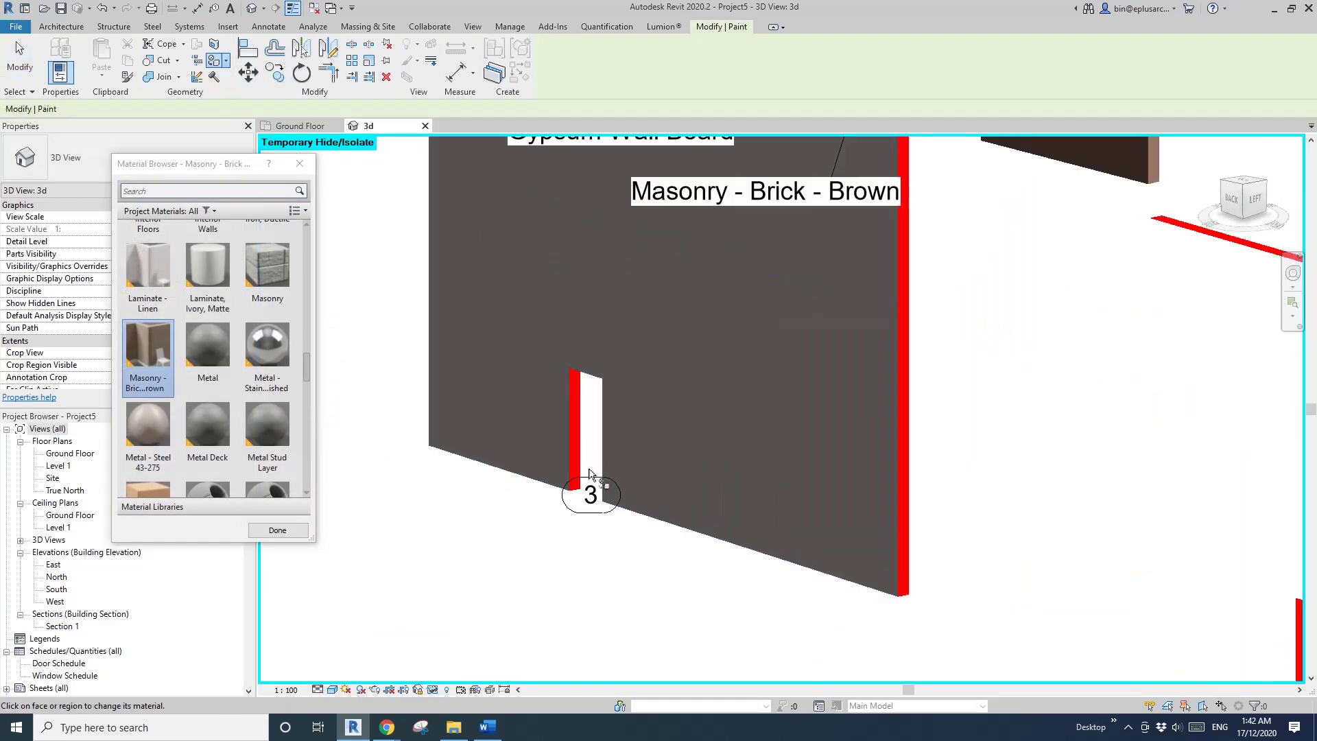
{"action": "scroll", "coordinate": [628, 492], "scroll_direction": "up", "scroll_amount": 4}
{"action": "left_click", "coordinate": [569, 432]}
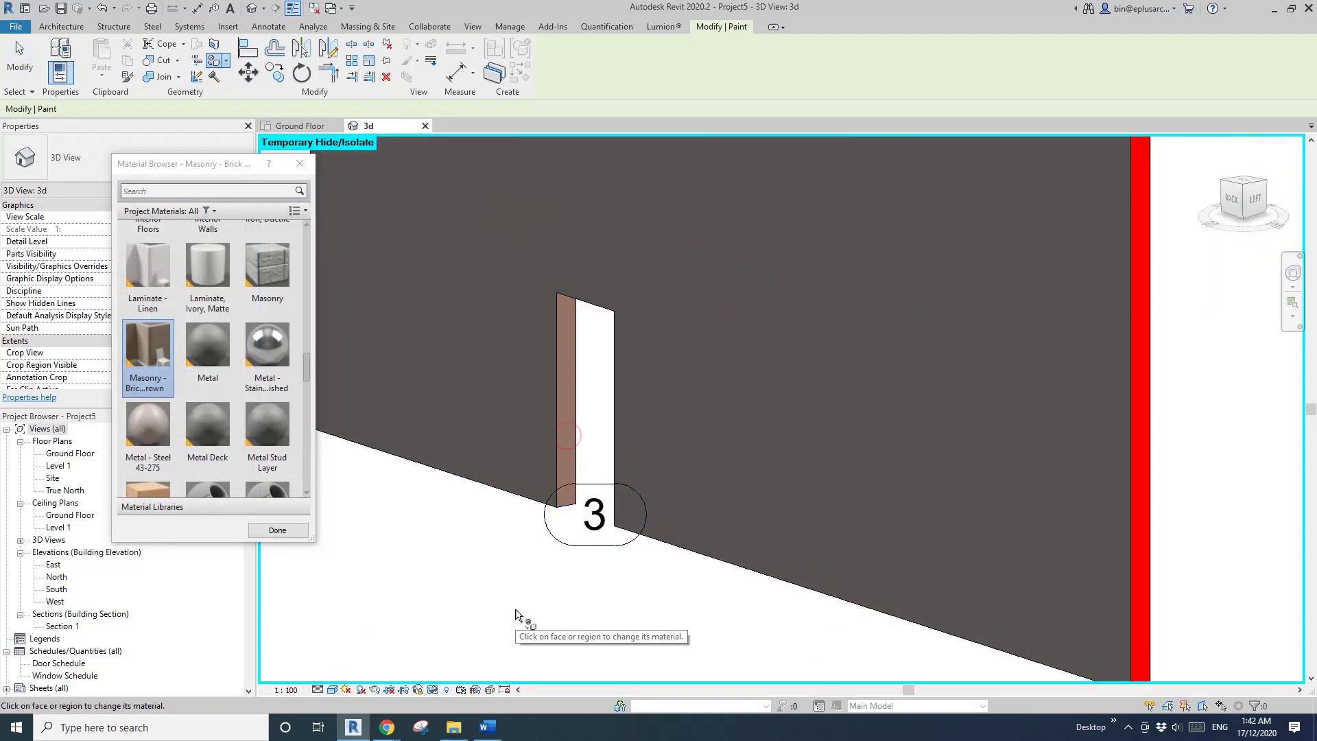
{"action": "scroll", "coordinate": [560, 534], "scroll_direction": "down", "scroll_amount": 5}
{"action": "scroll", "coordinate": [561, 471], "scroll_direction": "up", "scroll_amount": 5}
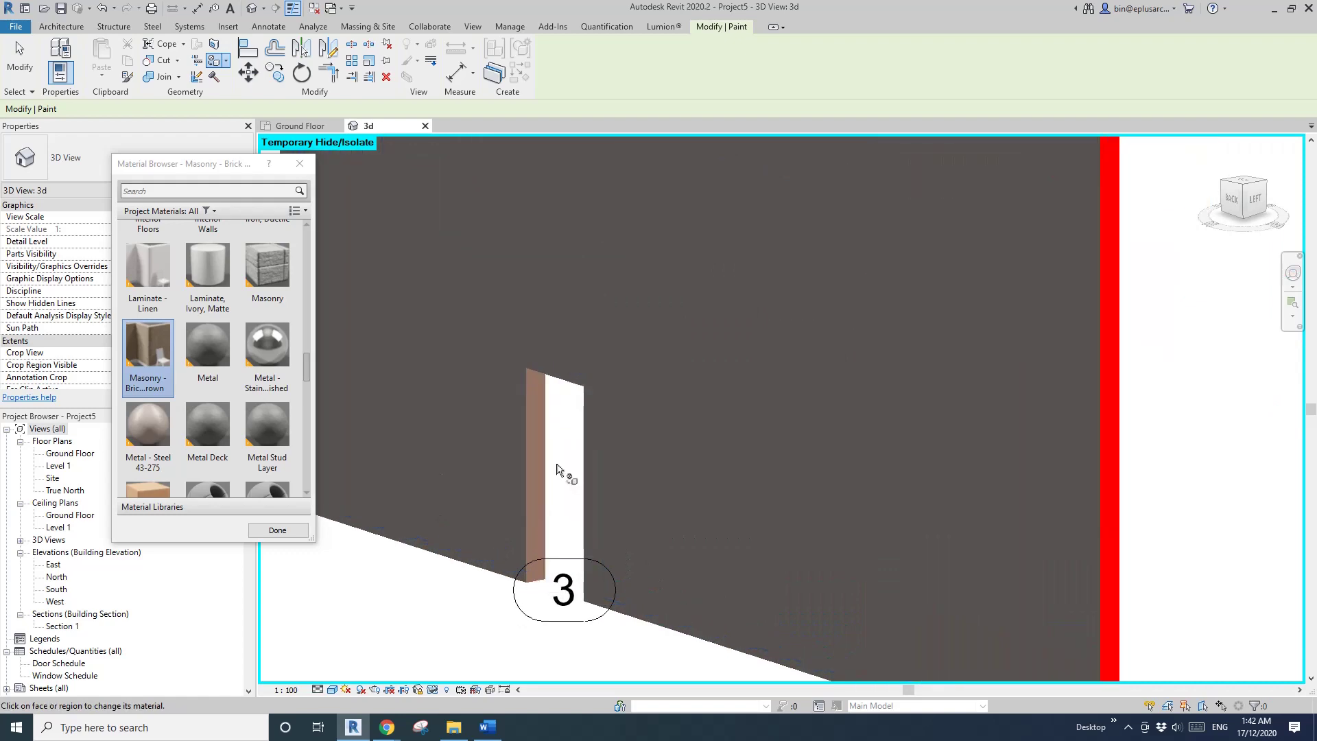
{"action": "scroll", "coordinate": [538, 490], "scroll_direction": "down", "scroll_amount": 5}
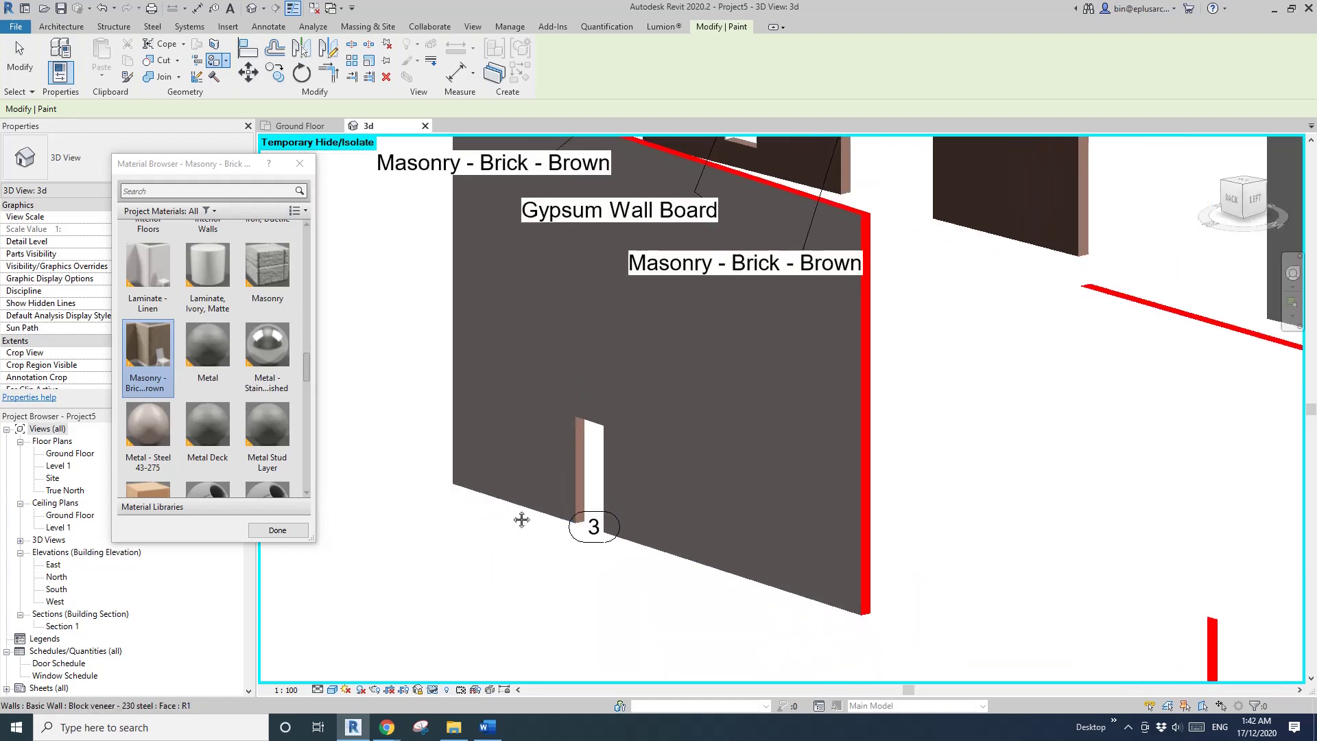
{"action": "key", "text": "Escape"}
{"action": "key", "text": "Escape"}
{"action": "scroll", "coordinate": [394, 281], "scroll_direction": "down", "scroll_amount": 6}
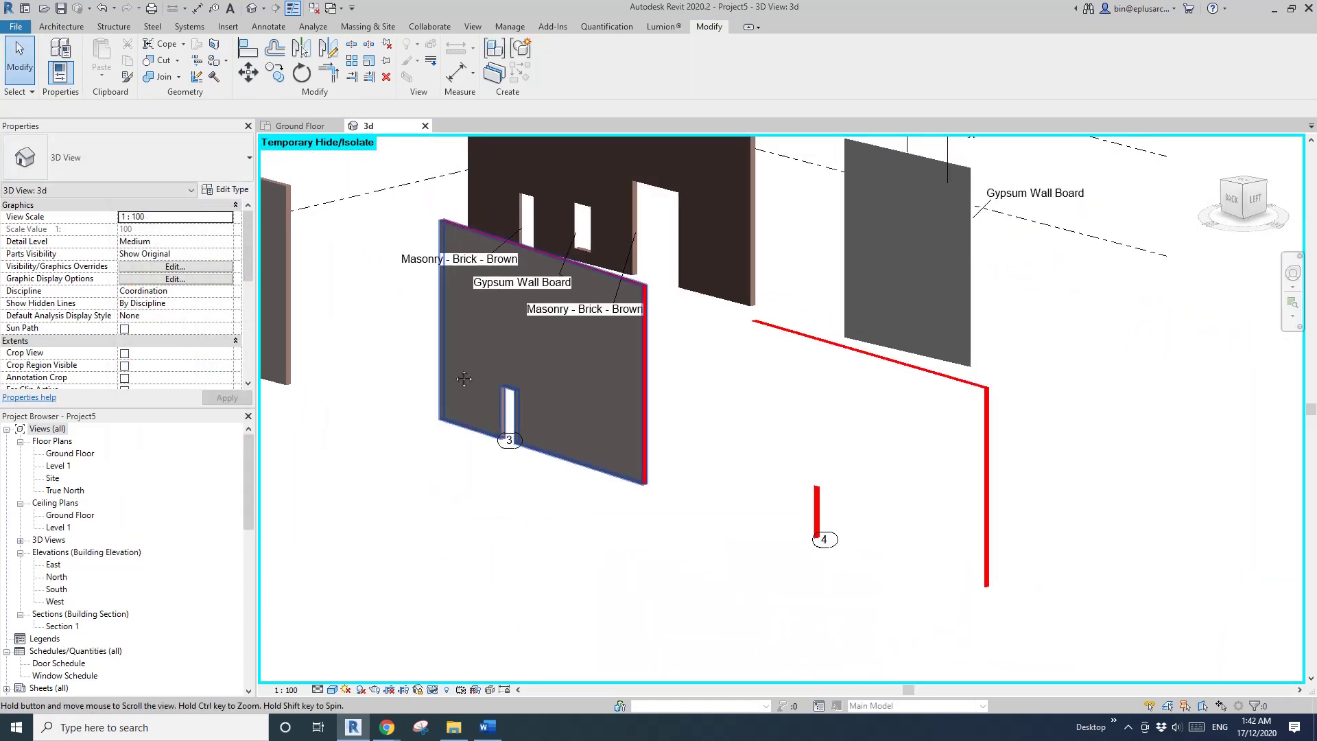
{"action": "middle_click_drag", "start_coordinate": [485, 387], "coordinate": [561, 252], "text": "shift"}
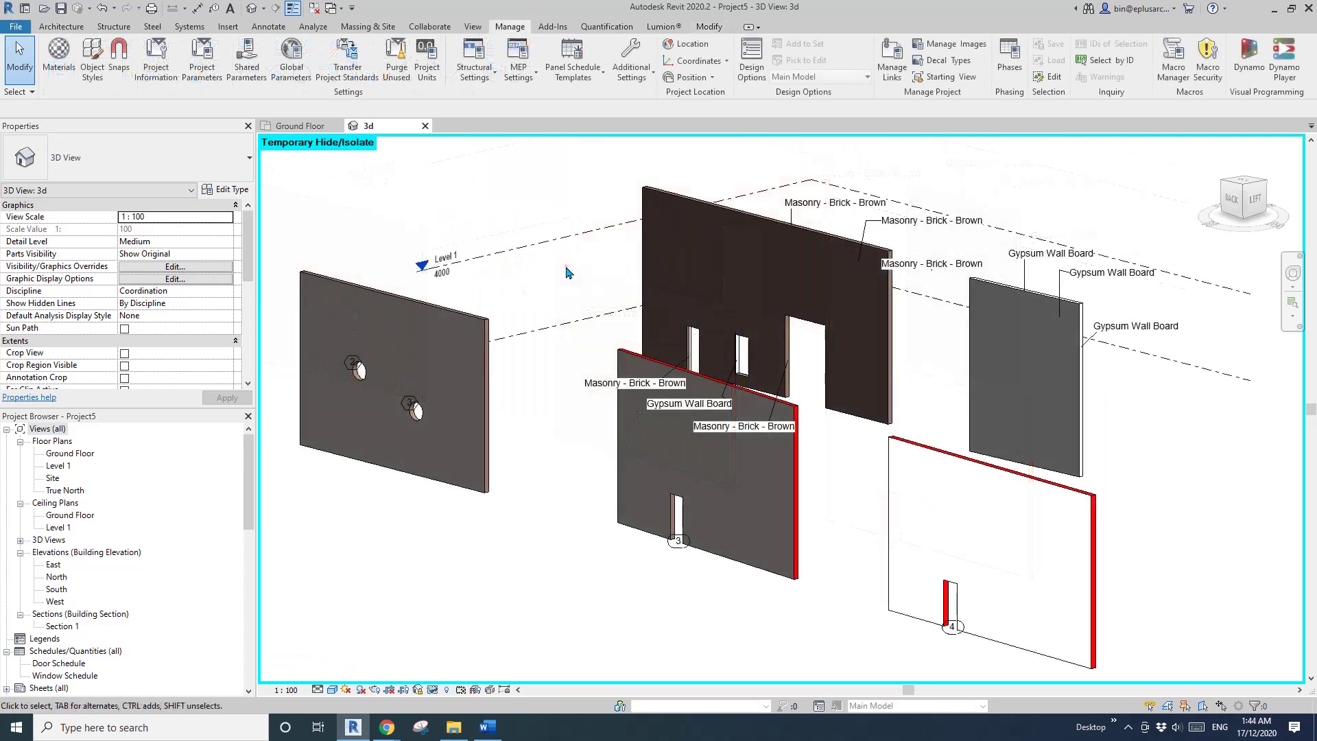
{"action": "scroll", "coordinate": [579, 286], "scroll_direction": "down", "scroll_amount": 1}
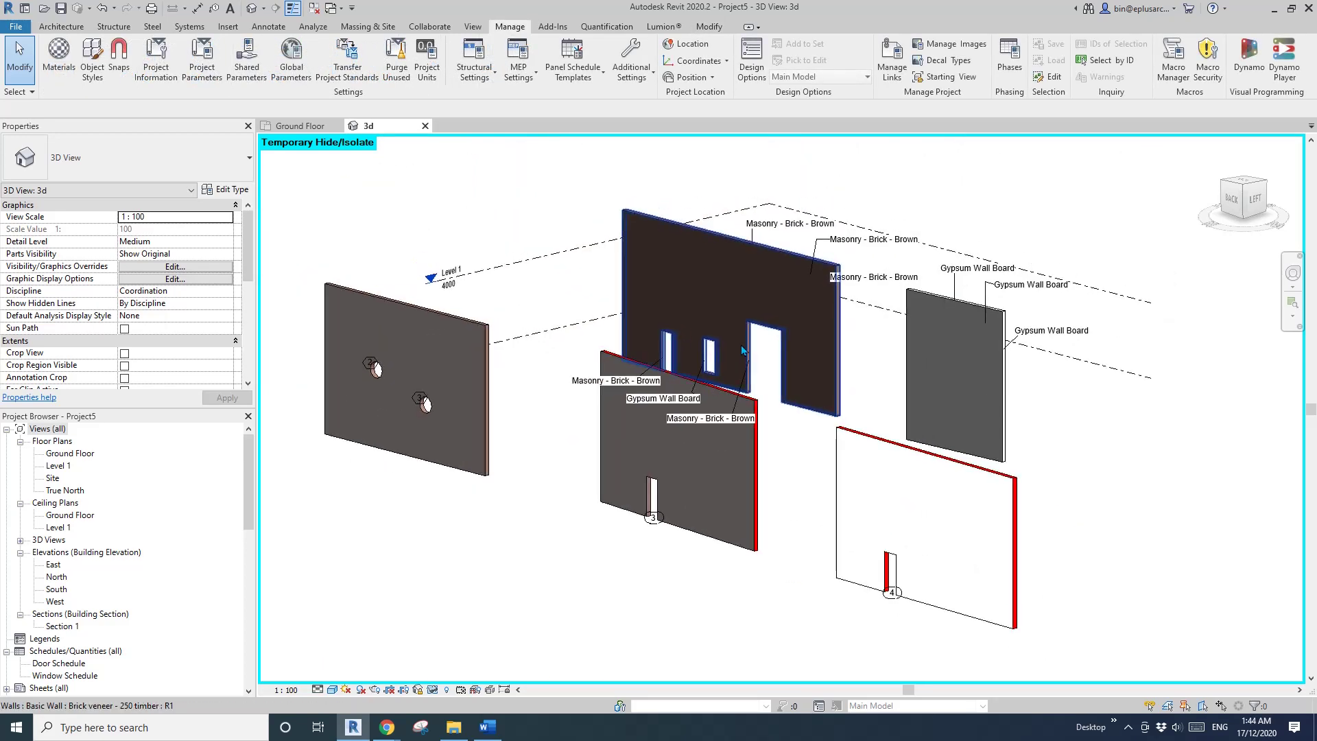
{"action": "scroll", "coordinate": [903, 392], "scroll_direction": "down", "scroll_amount": 1}
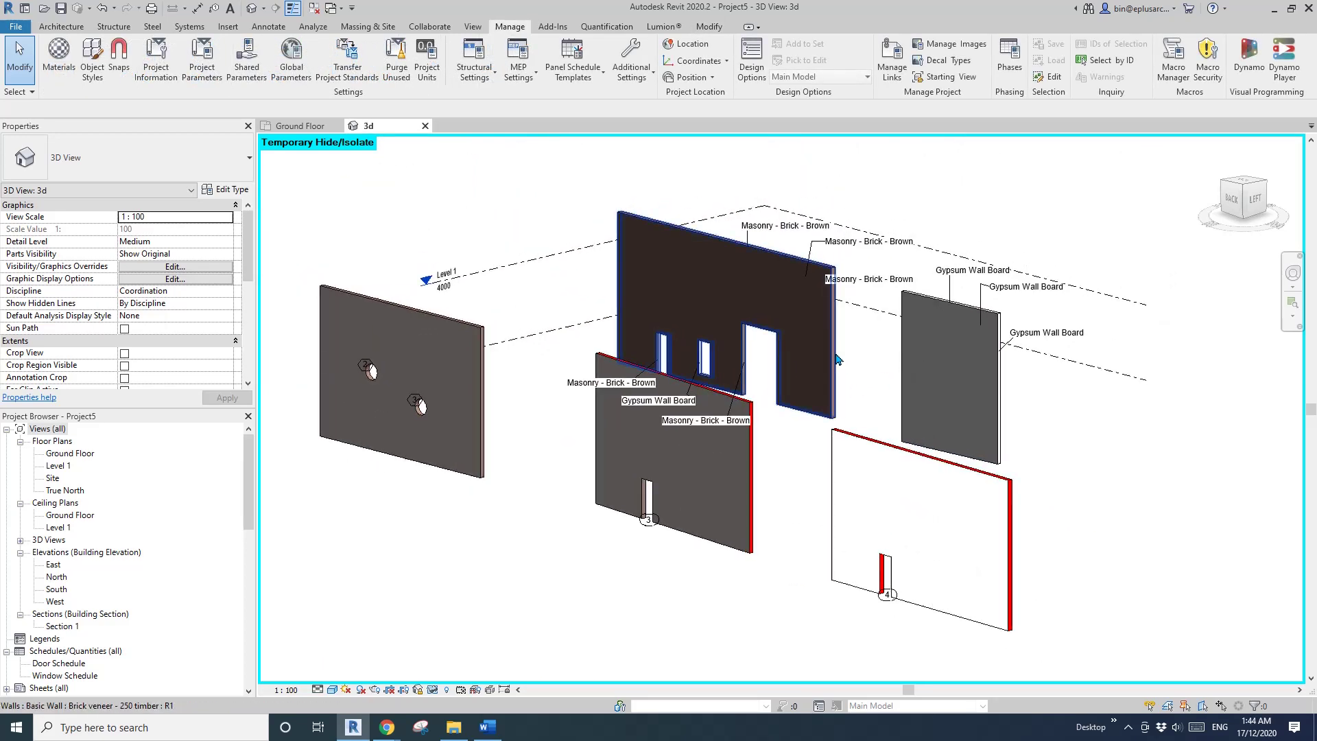
{"action": "scroll", "coordinate": [851, 371], "scroll_direction": "up", "scroll_amount": 1}
{"action": "scroll", "coordinate": [905, 381], "scroll_direction": "up", "scroll_amount": 1}
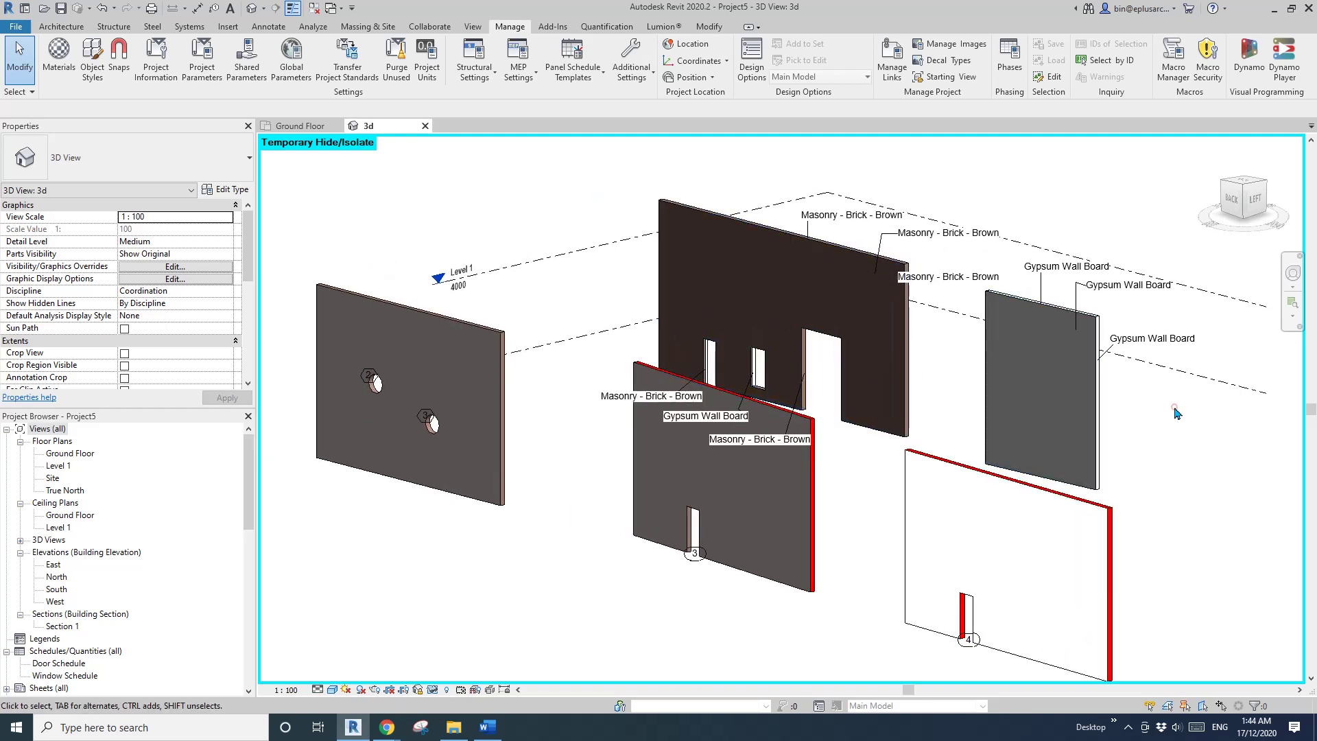